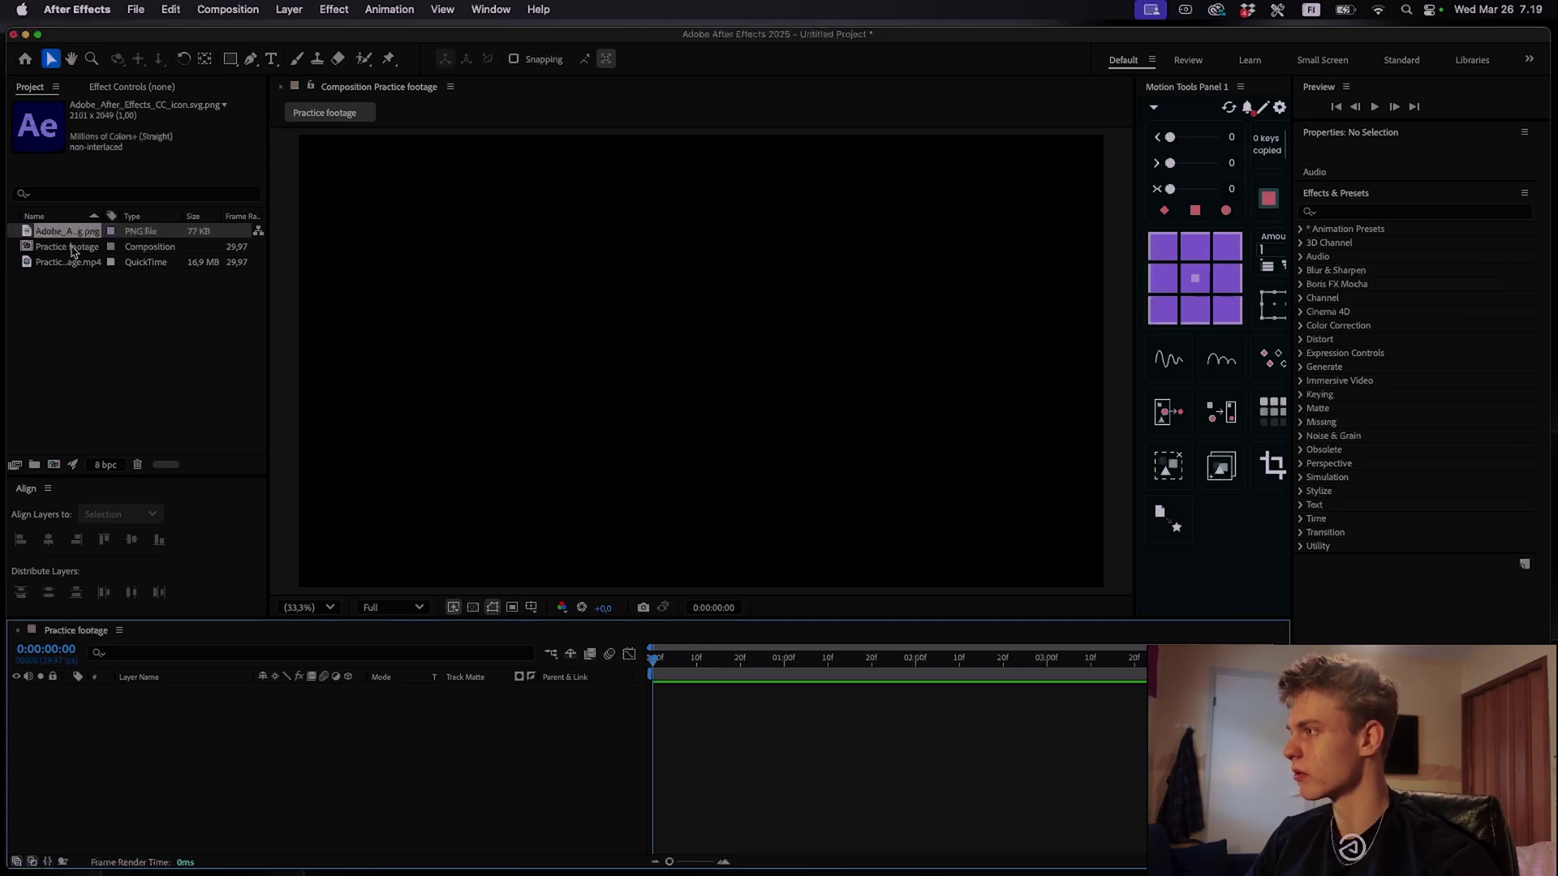
# Create a new composition from Practice footage.mp4 and place the After Effects icon PNG above the footage, starting at about frame 10
pyautogui.click(56, 235)
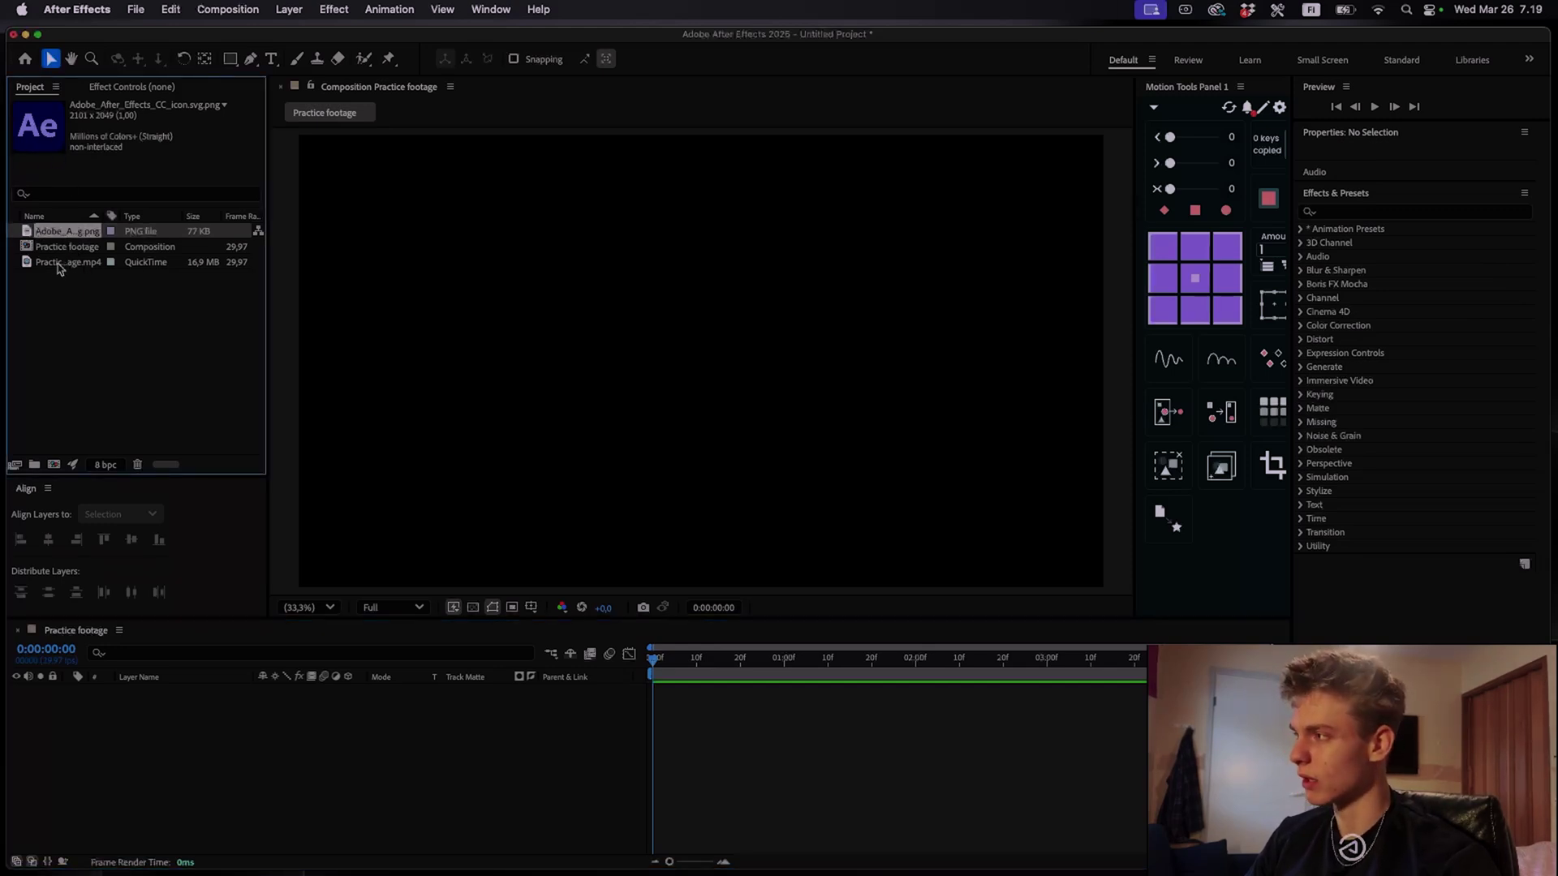
pyautogui.moveTo(59, 269); pyautogui.dragTo(55, 468)
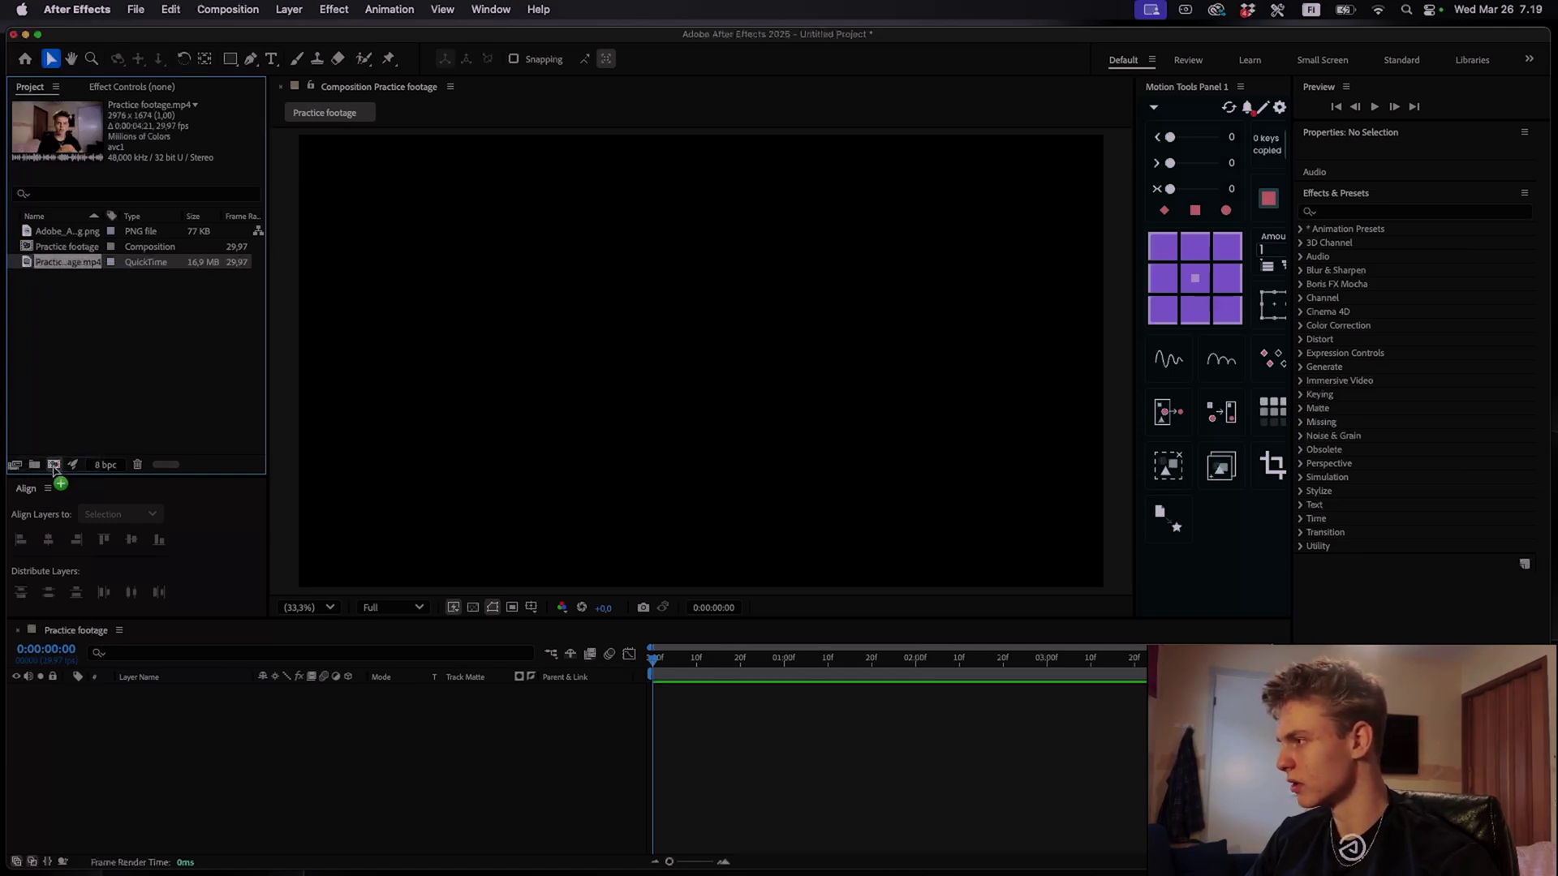
pyautogui.moveTo(54, 469); pyautogui.dragTo(55, 471)
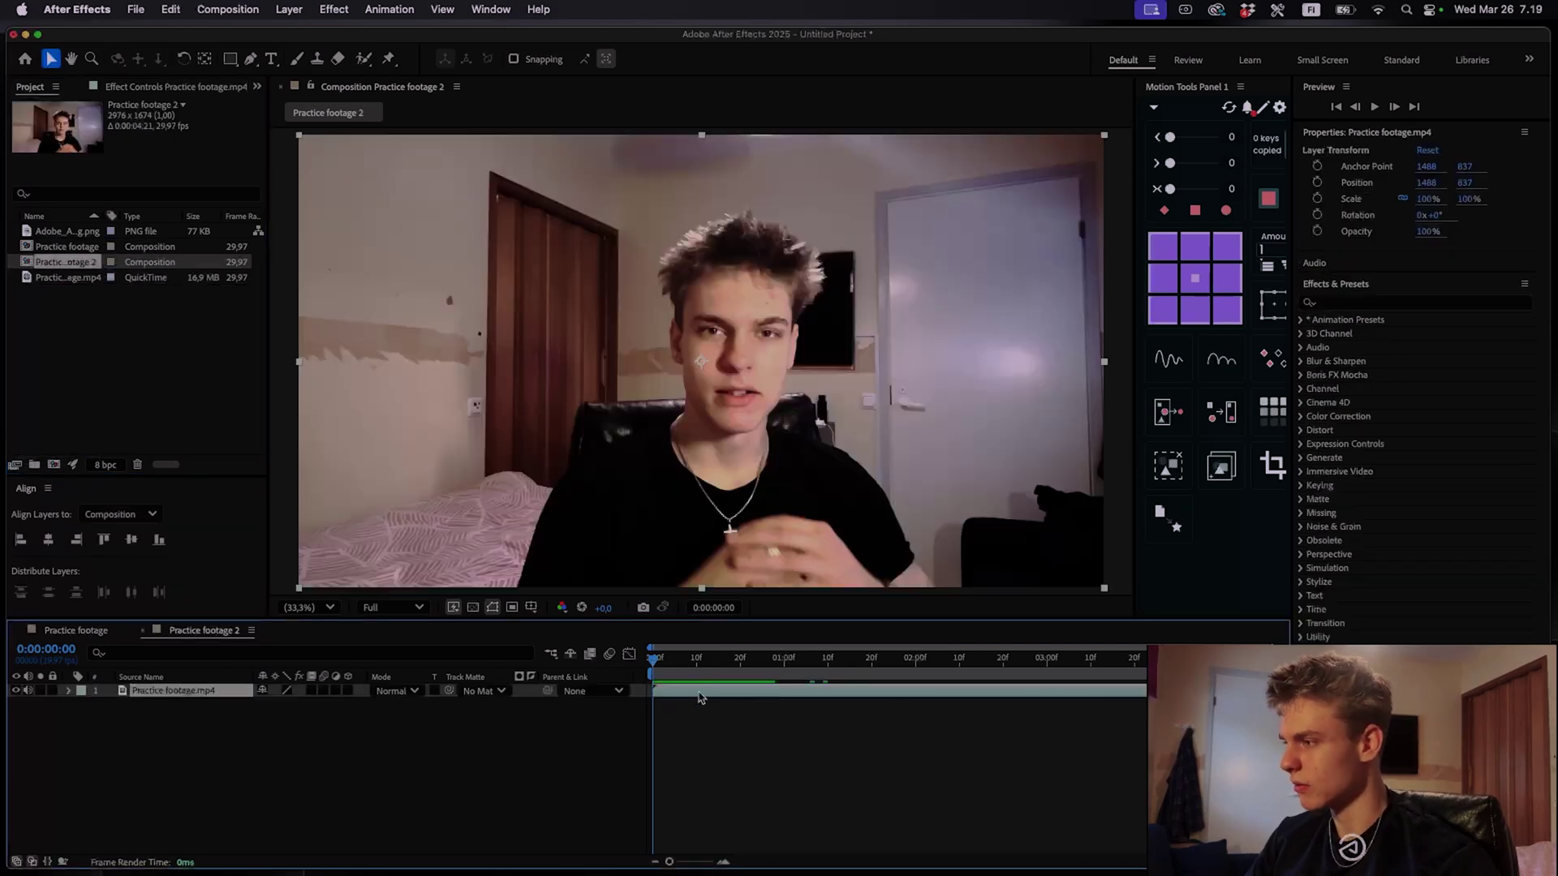
pyautogui.moveTo(55, 234); pyautogui.dragTo(694, 687)
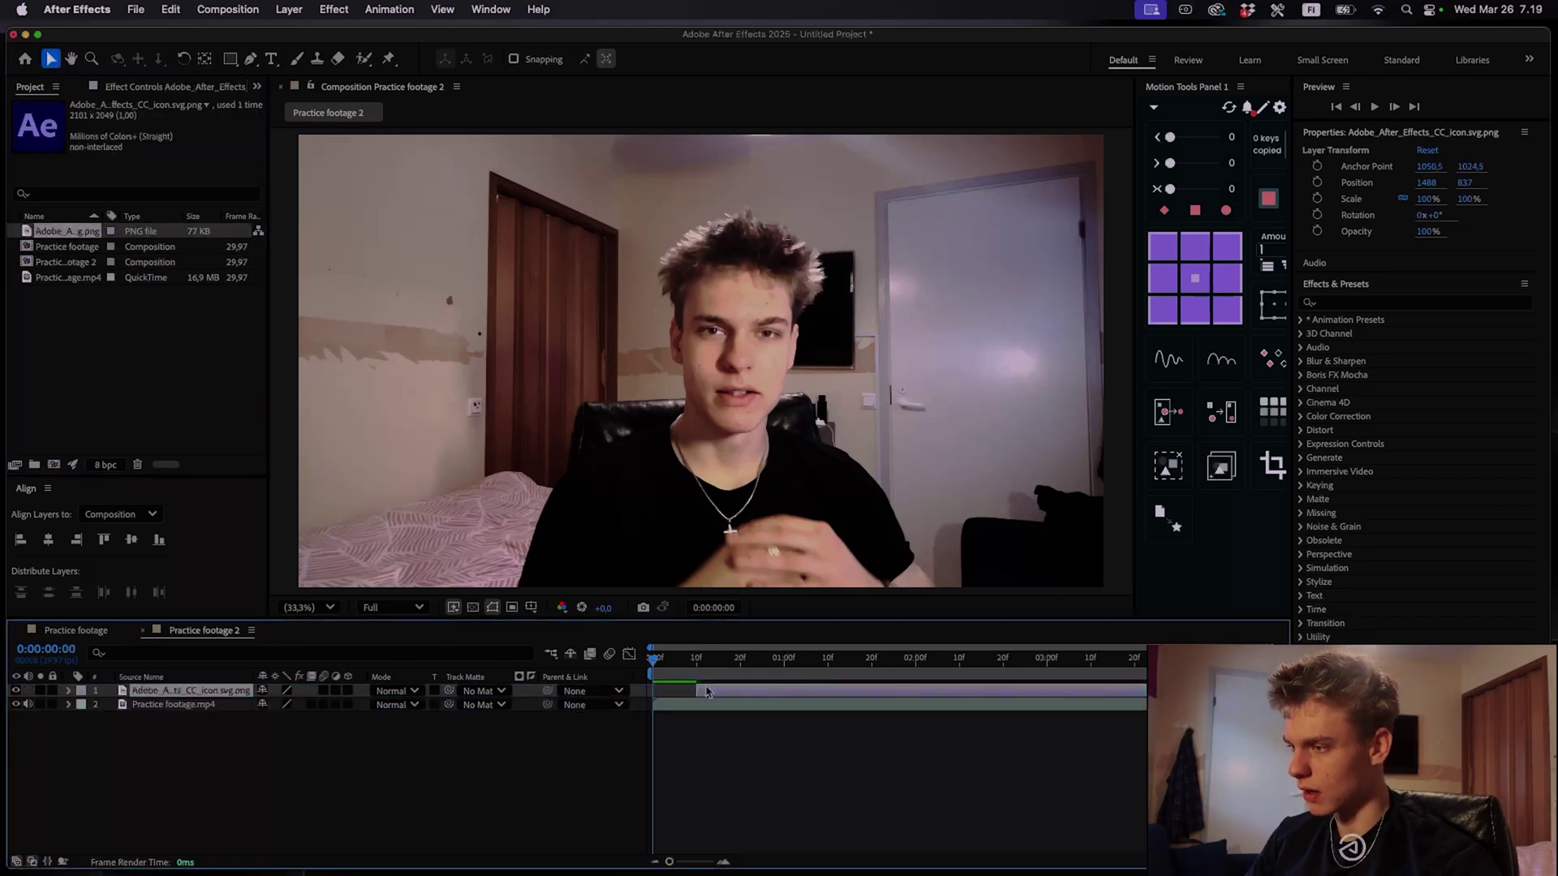
# At 0:00:02:13, scale the icon layer down to 27% and move it beside the speaker's head at about 735, 810
pyautogui.press('space')
pyautogui.moveTo(729, 665); pyautogui.dragTo(972, 665)
pyautogui.moveTo(737, 402); pyautogui.dragTo(679, 401)
pyautogui.press('s')
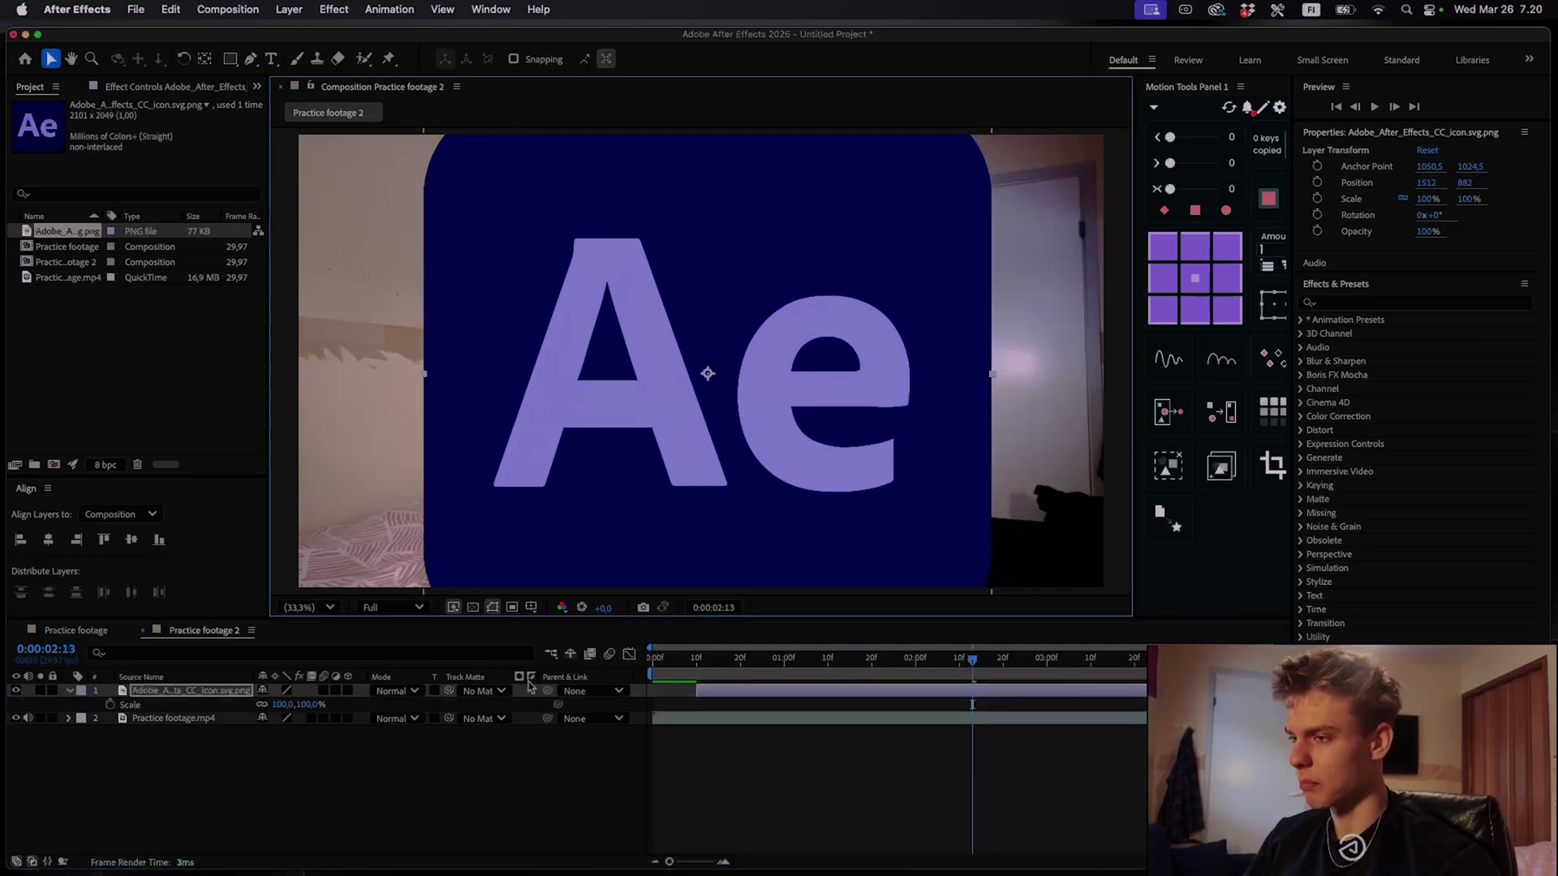
pyautogui.moveTo(290, 707); pyautogui.dragTo(242, 708)
pyautogui.moveTo(707, 388); pyautogui.dragTo(525, 387)
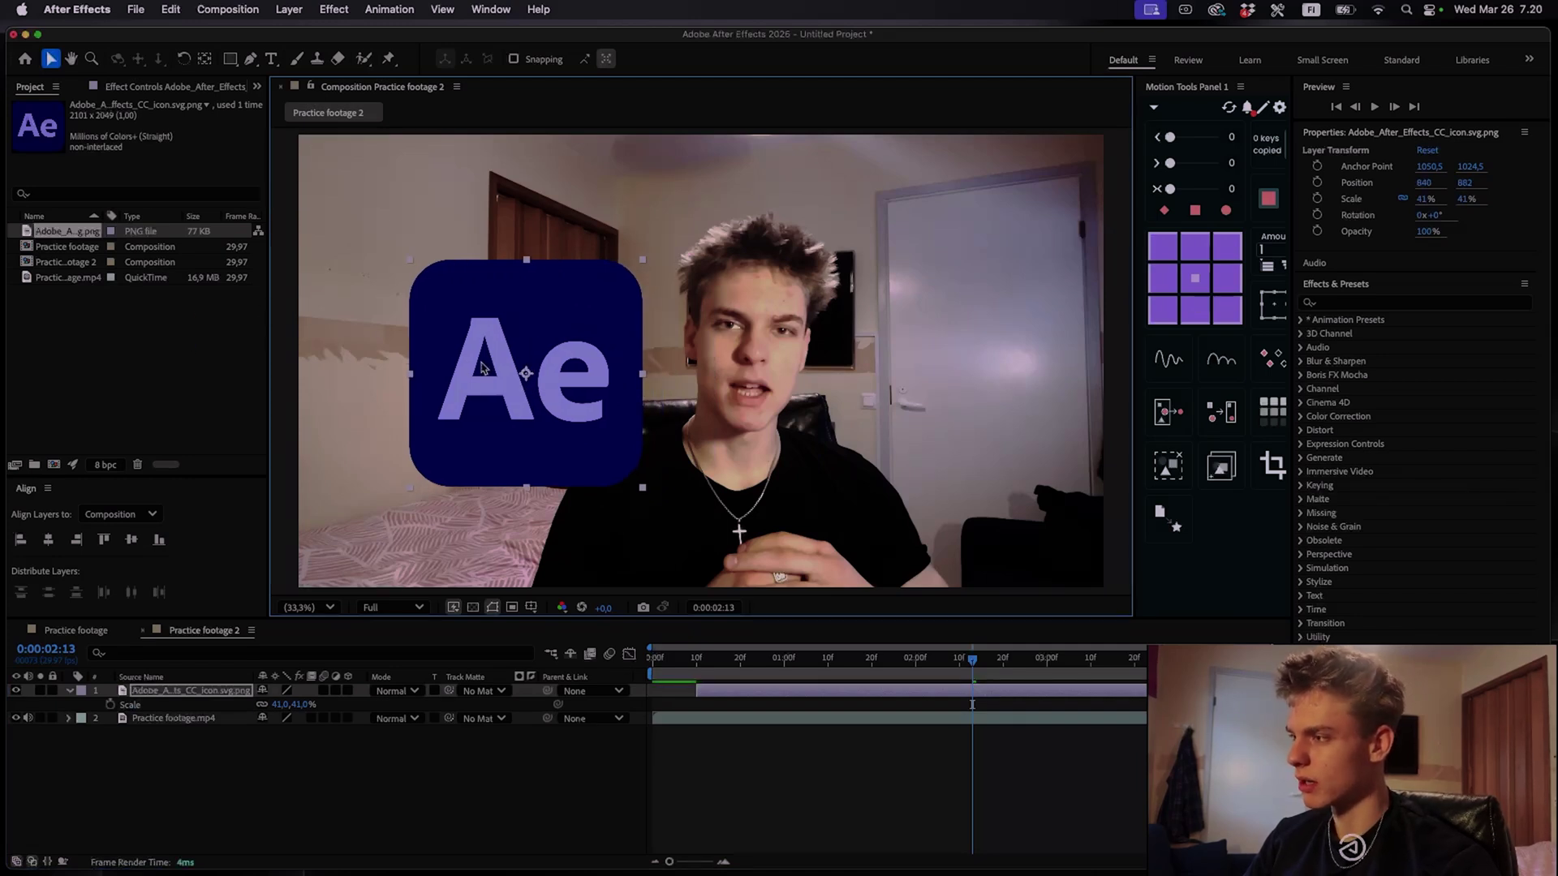
pyautogui.moveTo(280, 704)
pyautogui.mouseDown()
pyautogui.moveTo(308, 704)
pyautogui.moveTo(275, 704)
pyautogui.mouseUp()
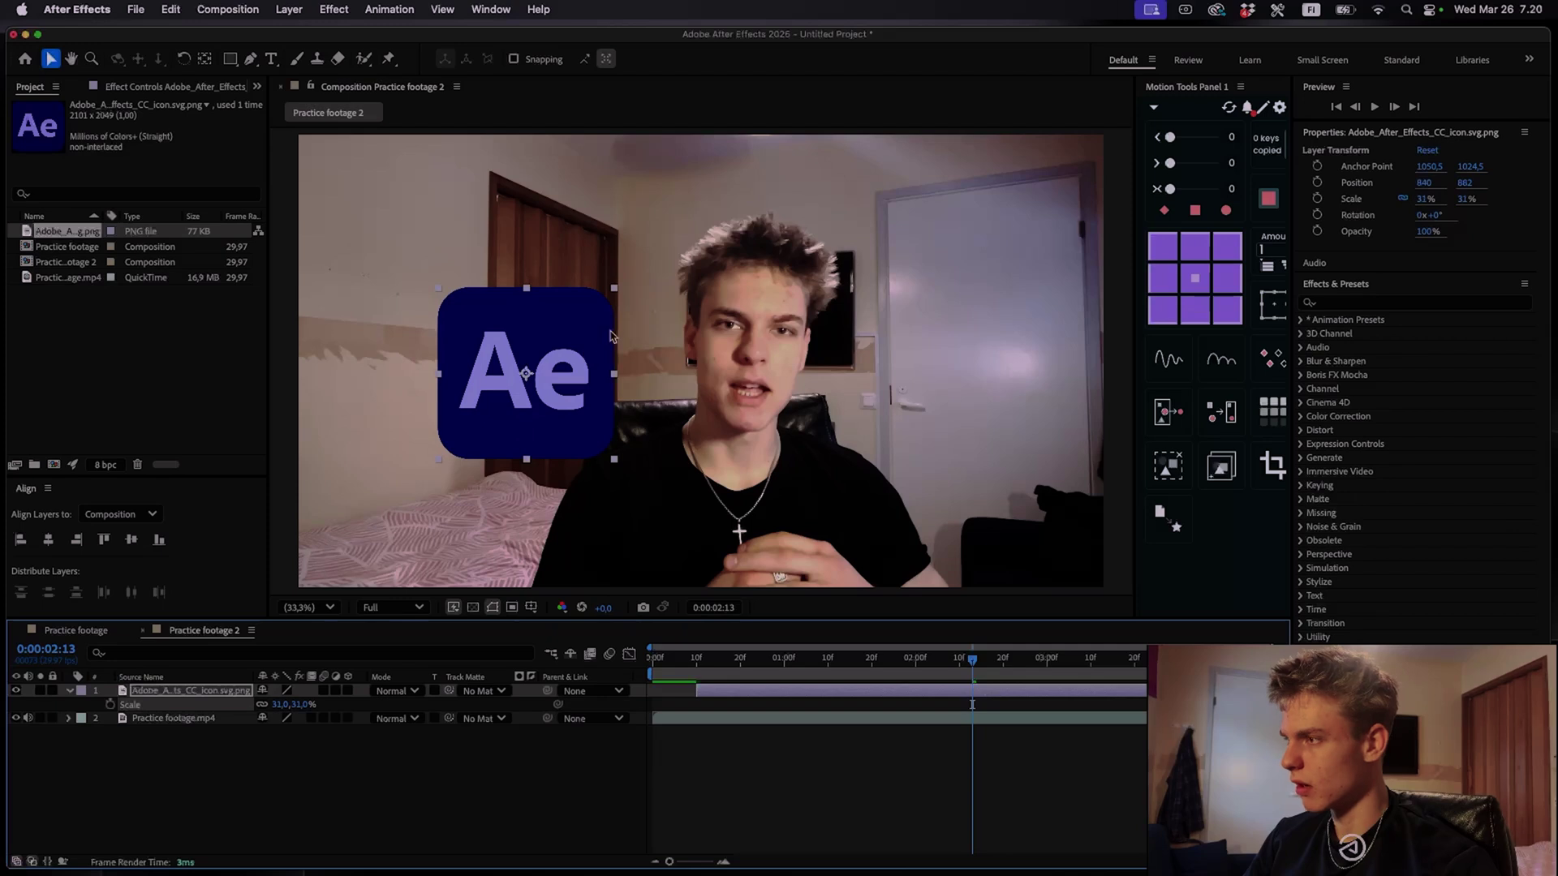
pyautogui.moveTo(491, 343); pyautogui.dragTo(465, 322)
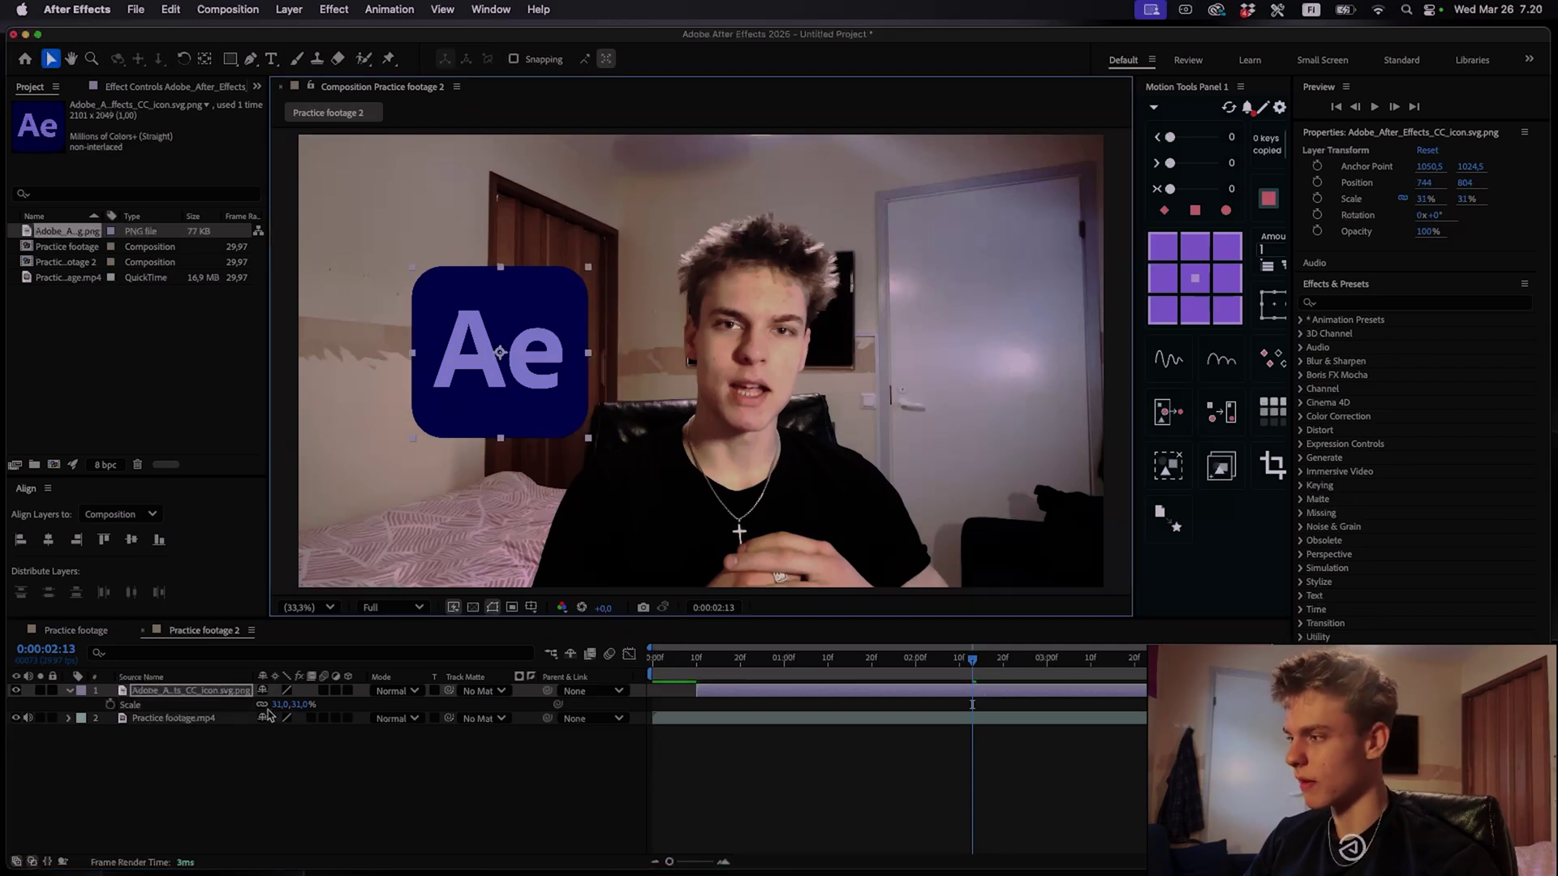
pyautogui.moveTo(284, 704); pyautogui.dragTo(273, 704)
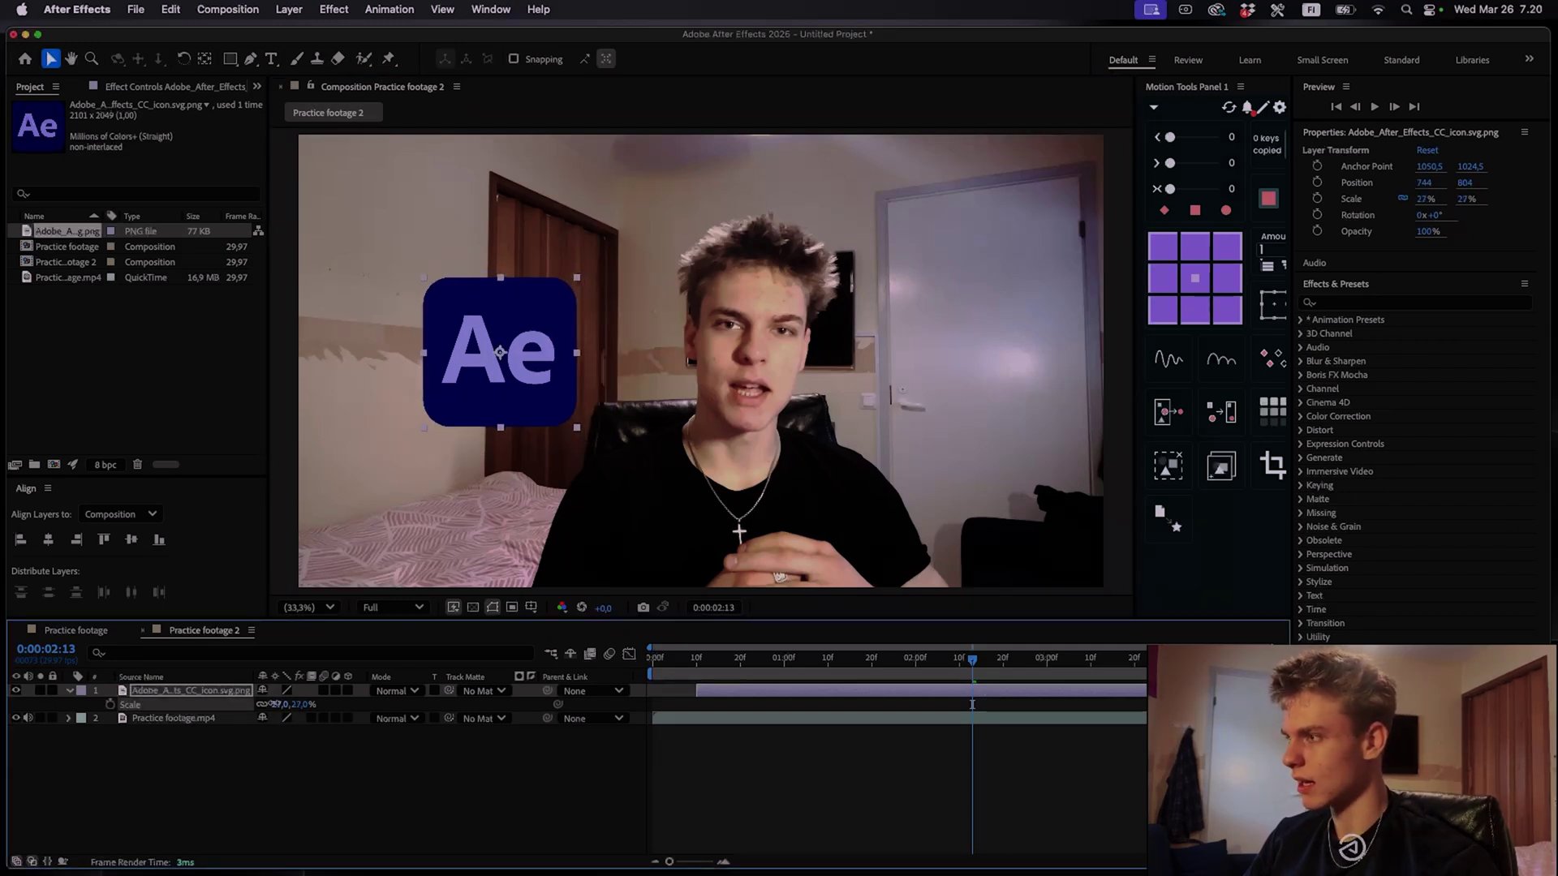
pyautogui.moveTo(497, 349); pyautogui.dragTo(494, 350)
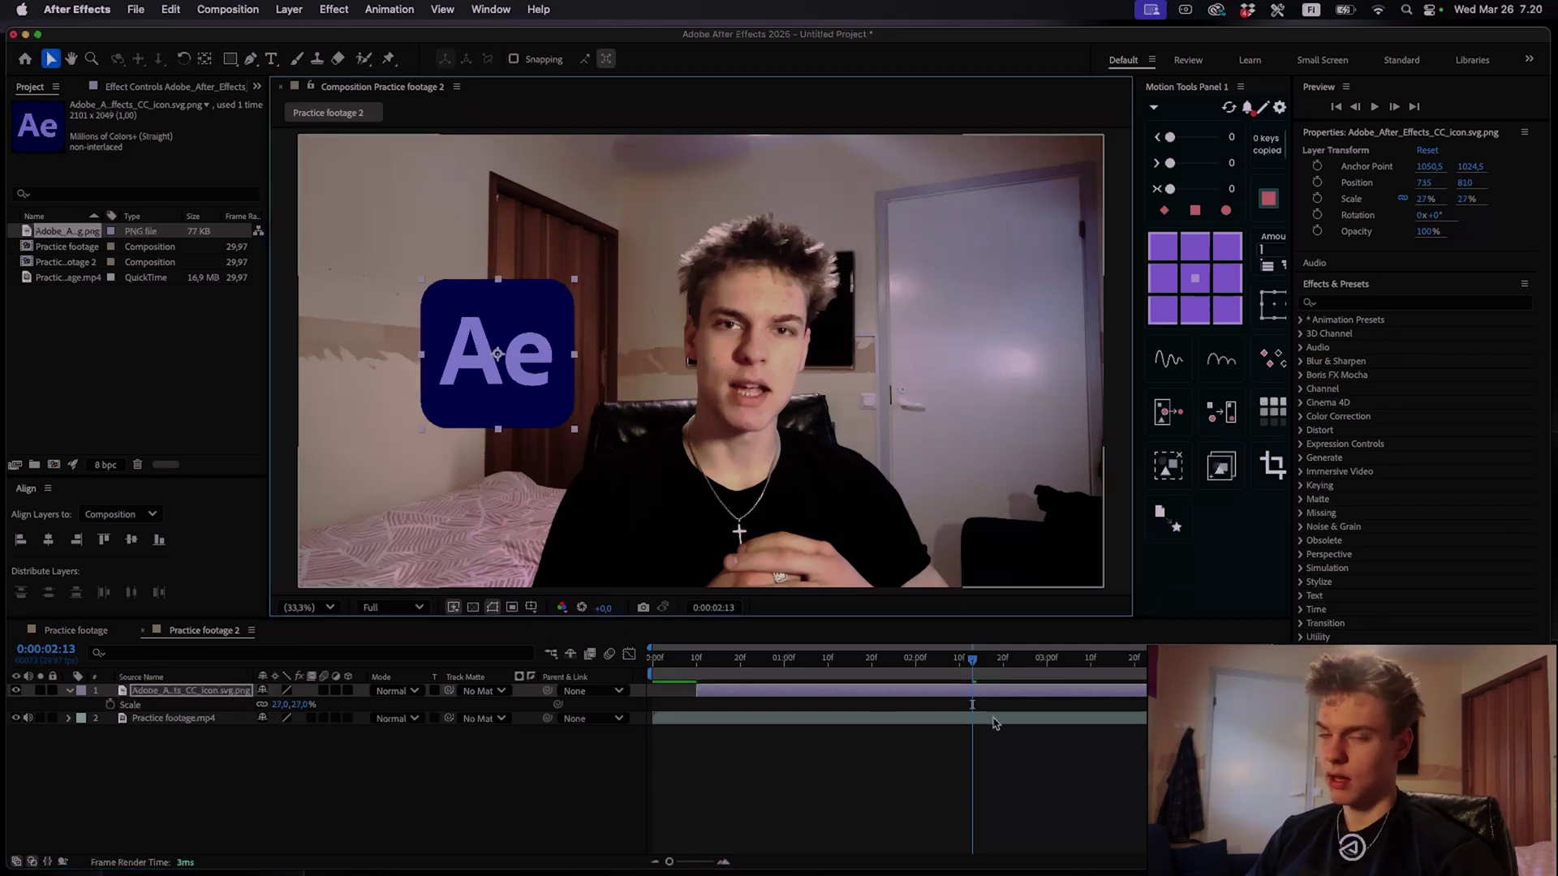
# Align the icon against the Proportional Grid at about 735, 792, and hide the grid again
pyautogui.click(532, 608)
pyautogui.click(572, 641)
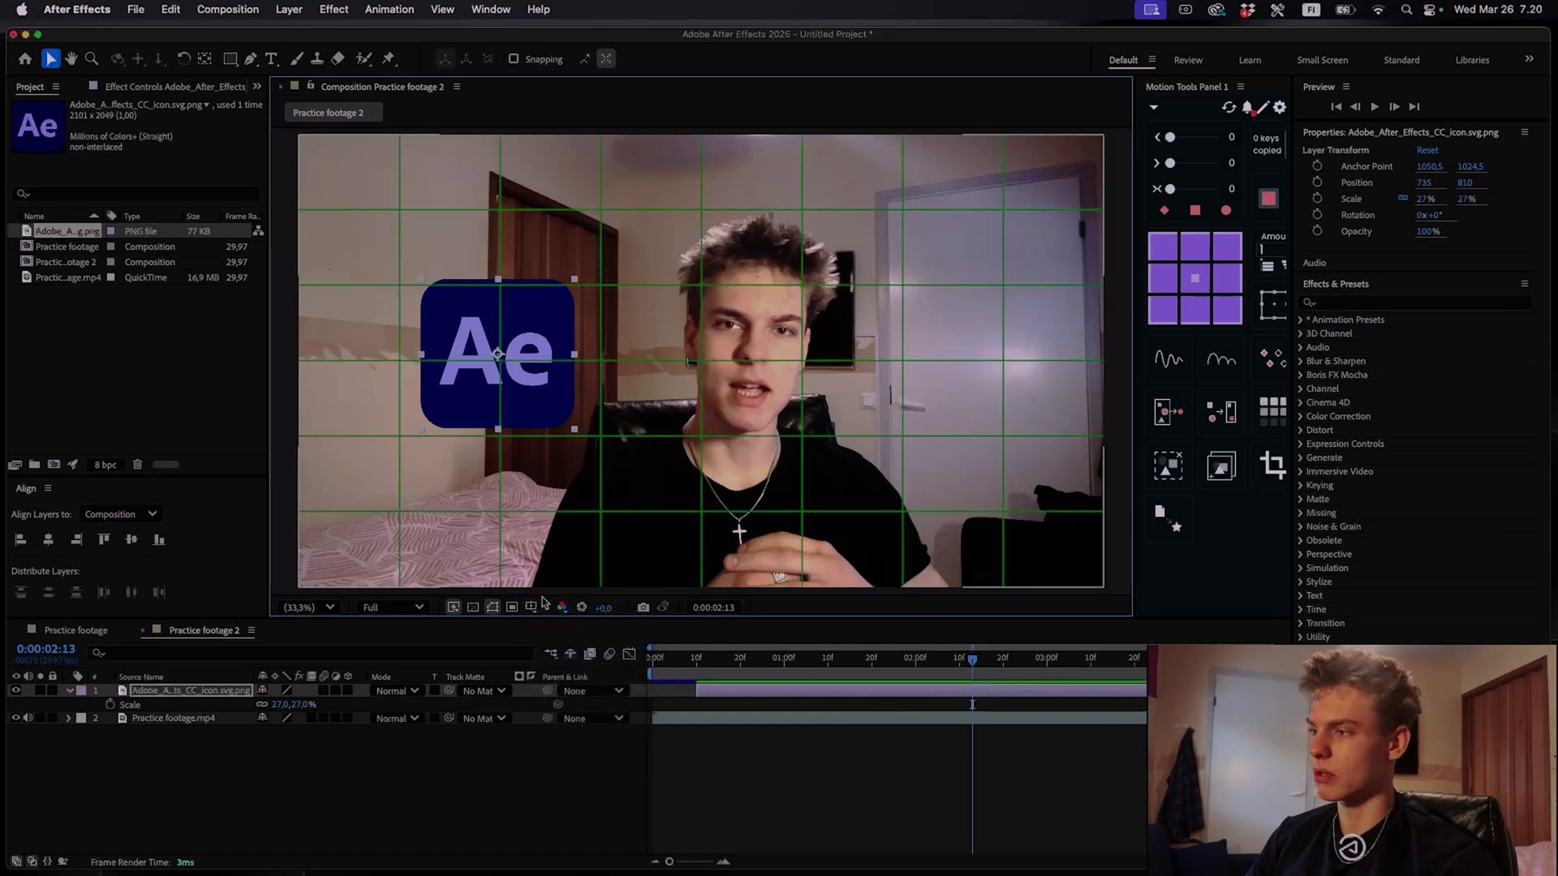
pyautogui.click(532, 608)
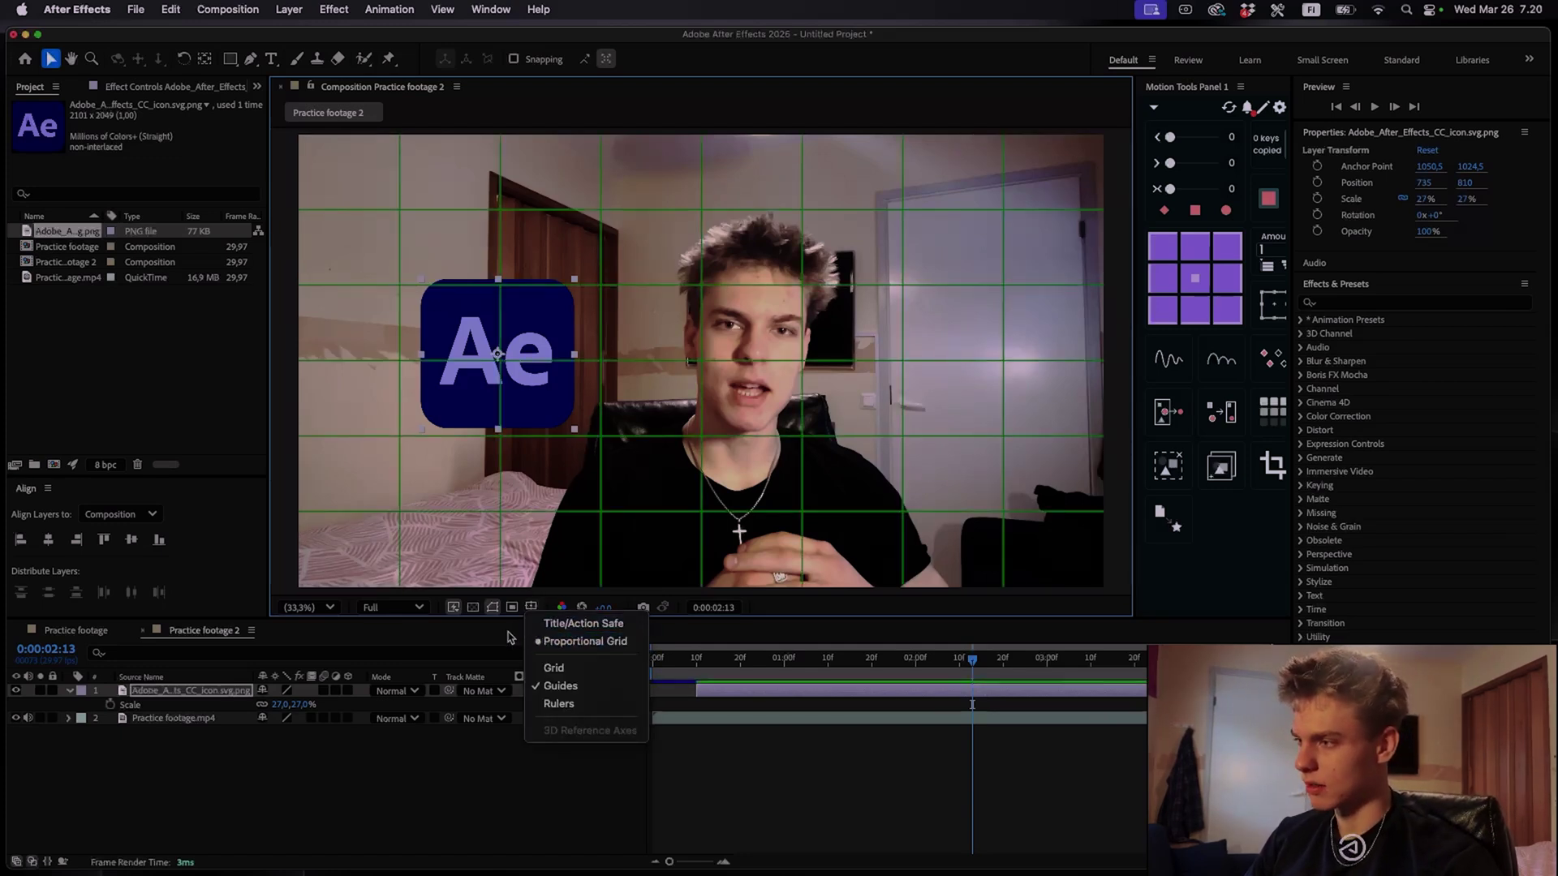
pyautogui.click(531, 642)
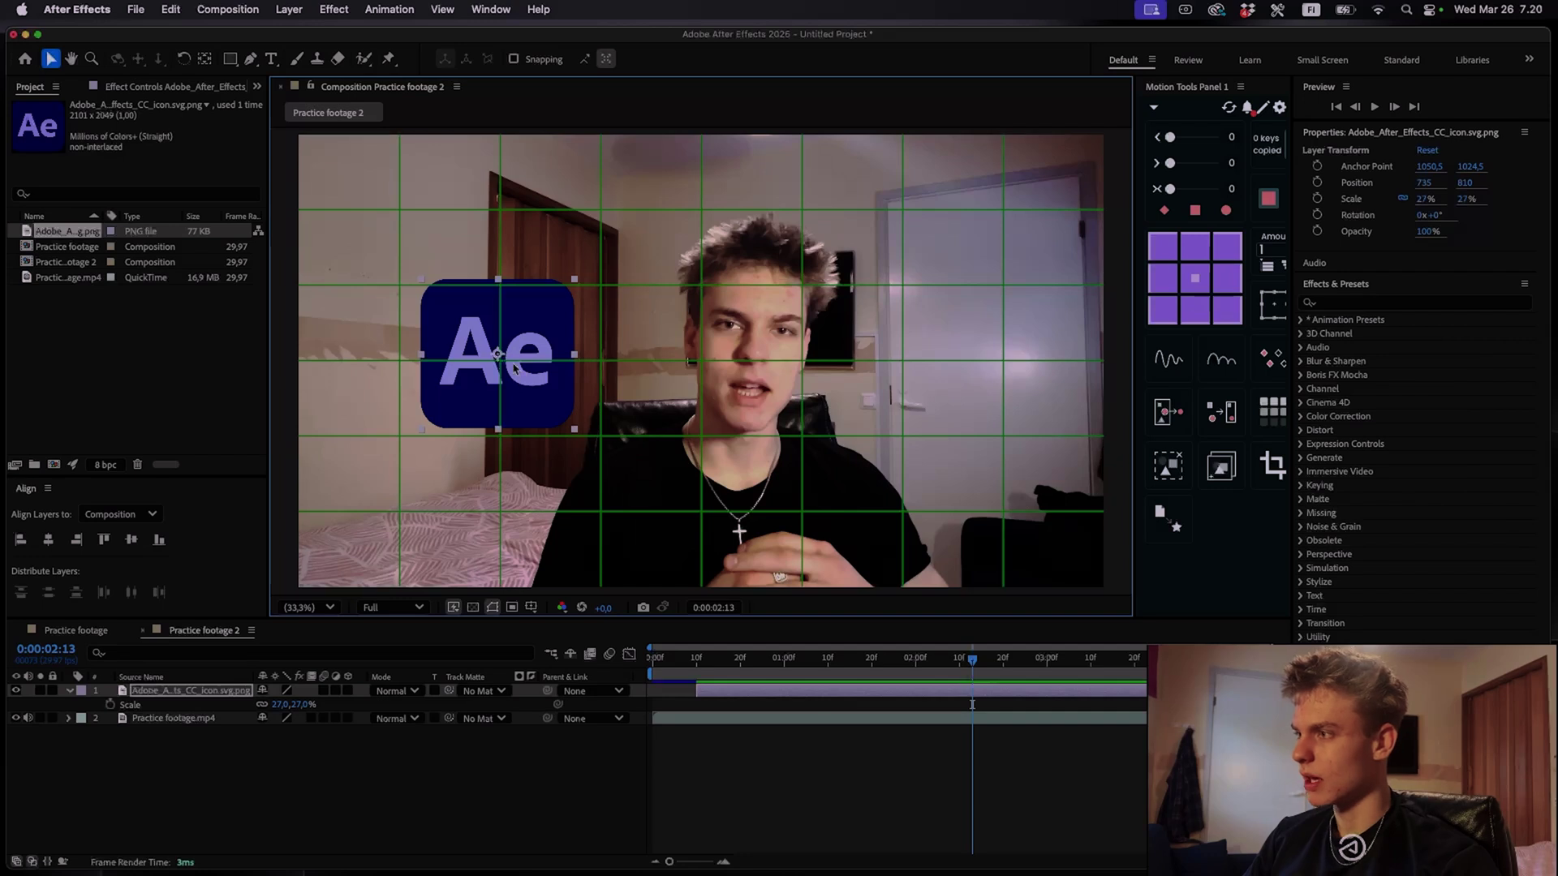
pyautogui.moveTo(527, 389); pyautogui.dragTo(528, 385)
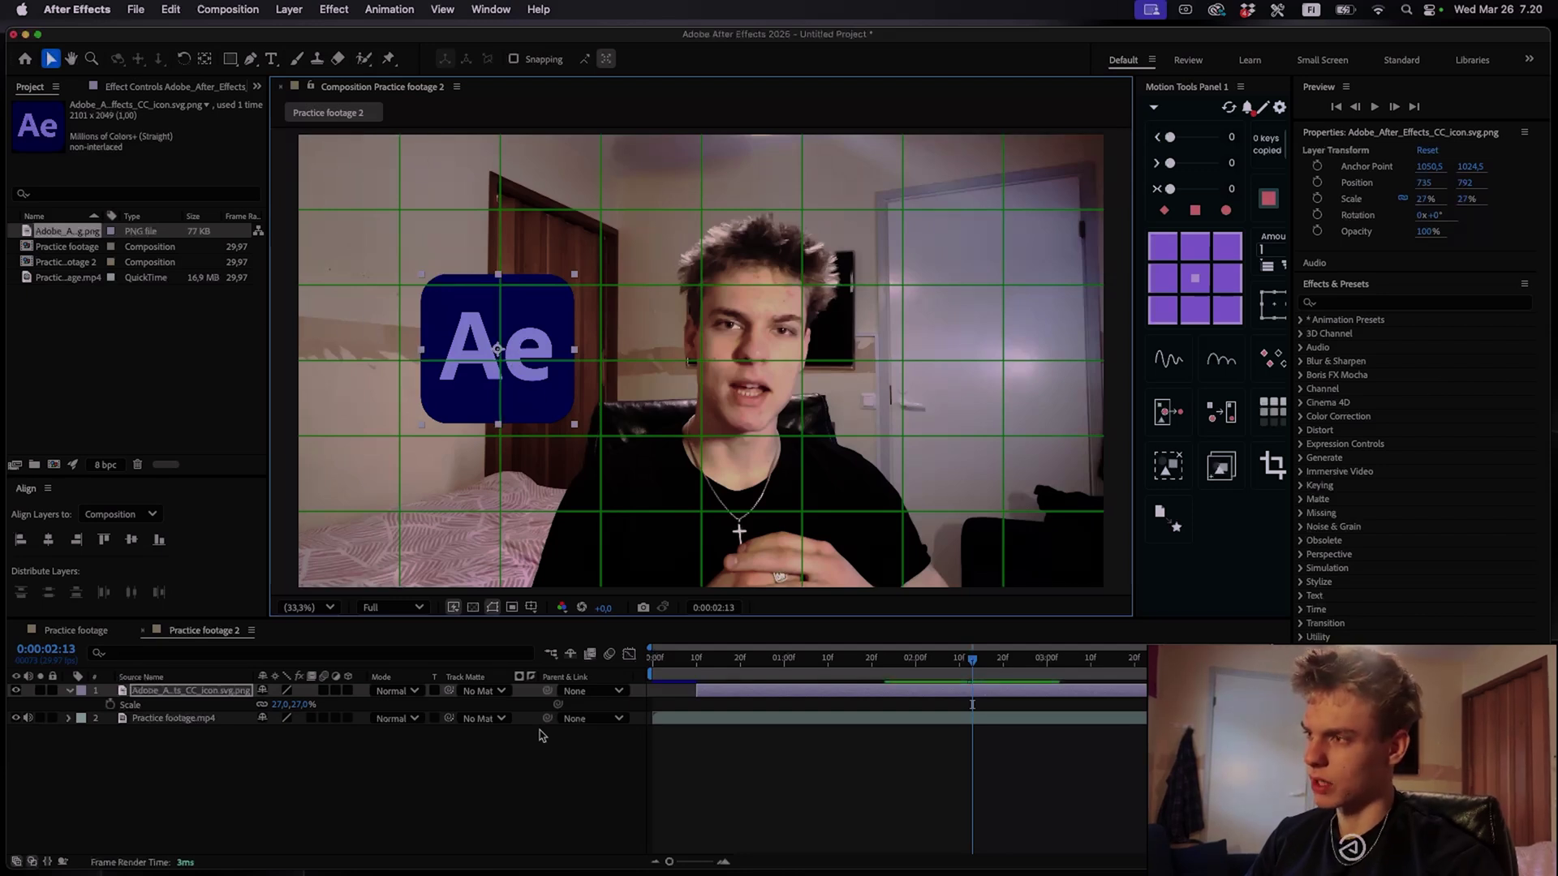
pyautogui.click(531, 607)
pyautogui.click(567, 645)
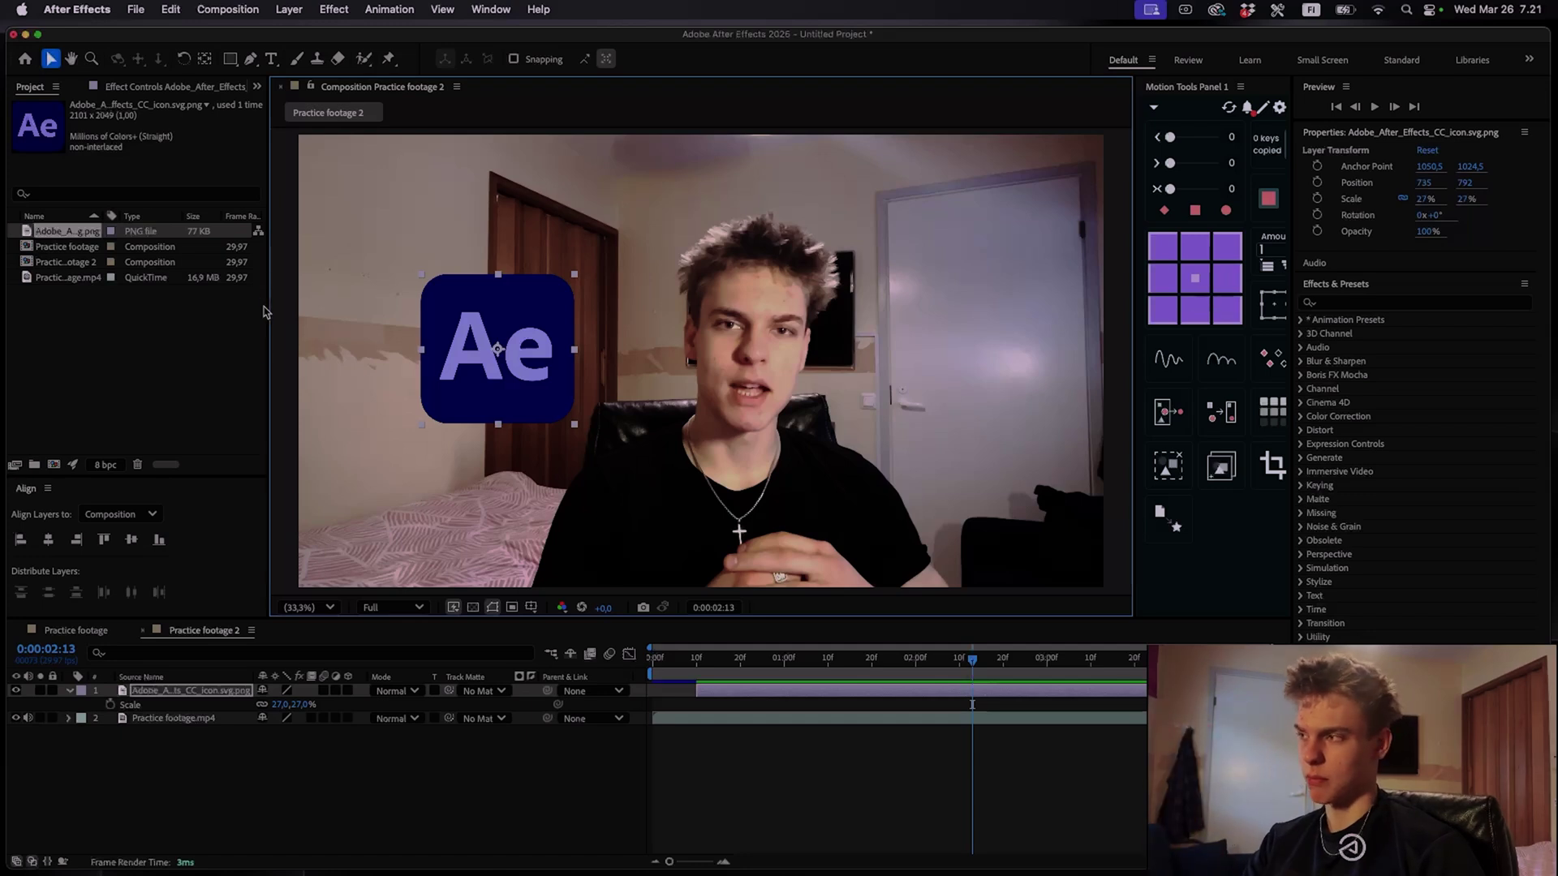
# Set Position, Scale and Rotation keyframes on the icon layer at 0:00:02:13 and reveal all its keyframed properties
pyautogui.press('p')
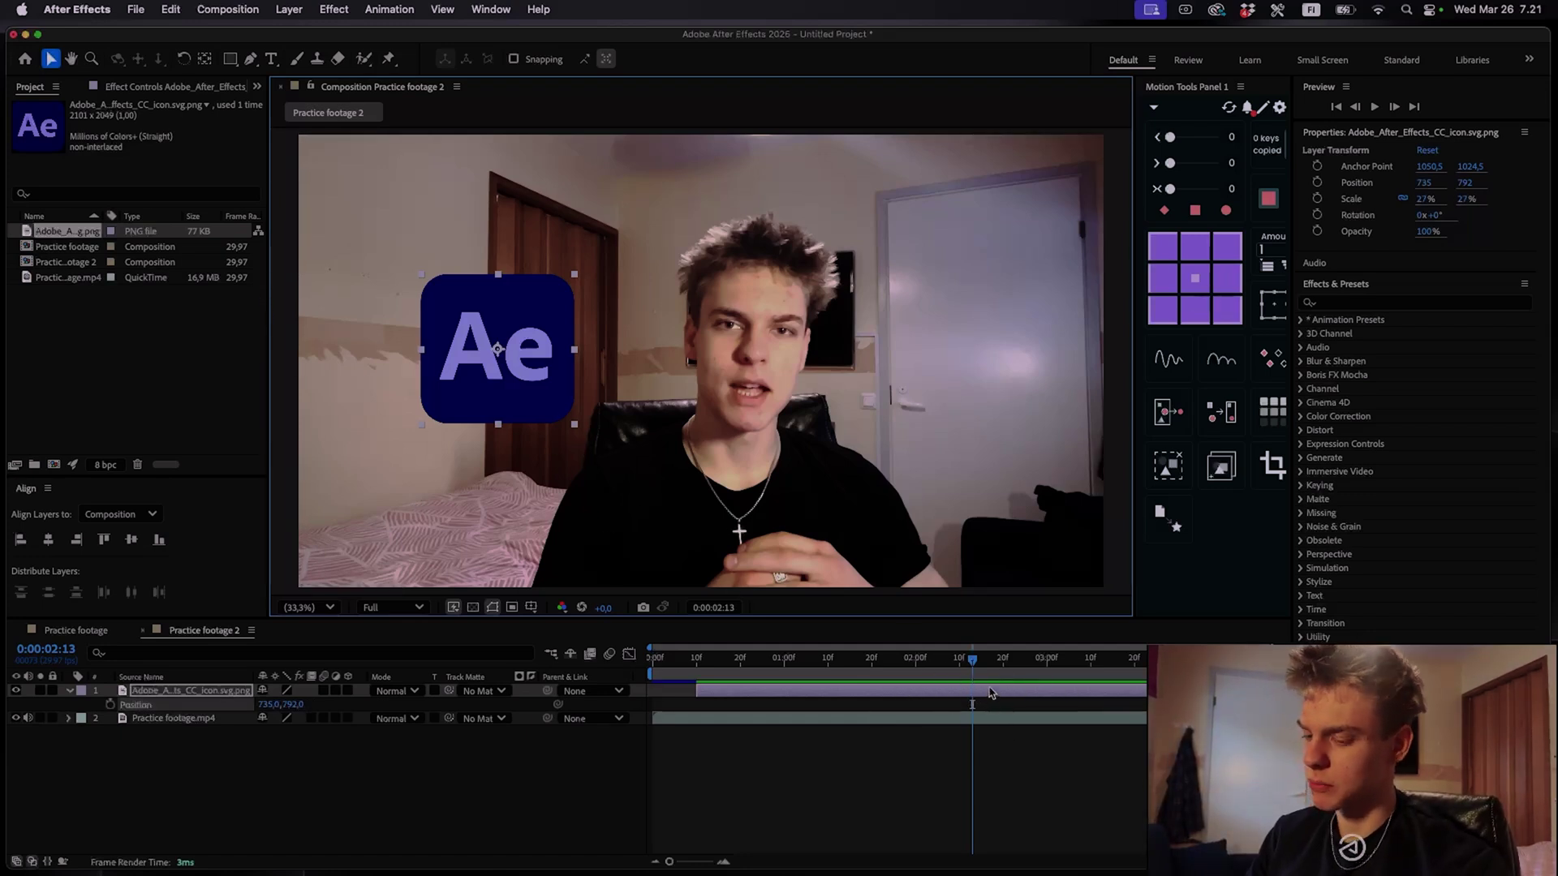
pyautogui.click(111, 705)
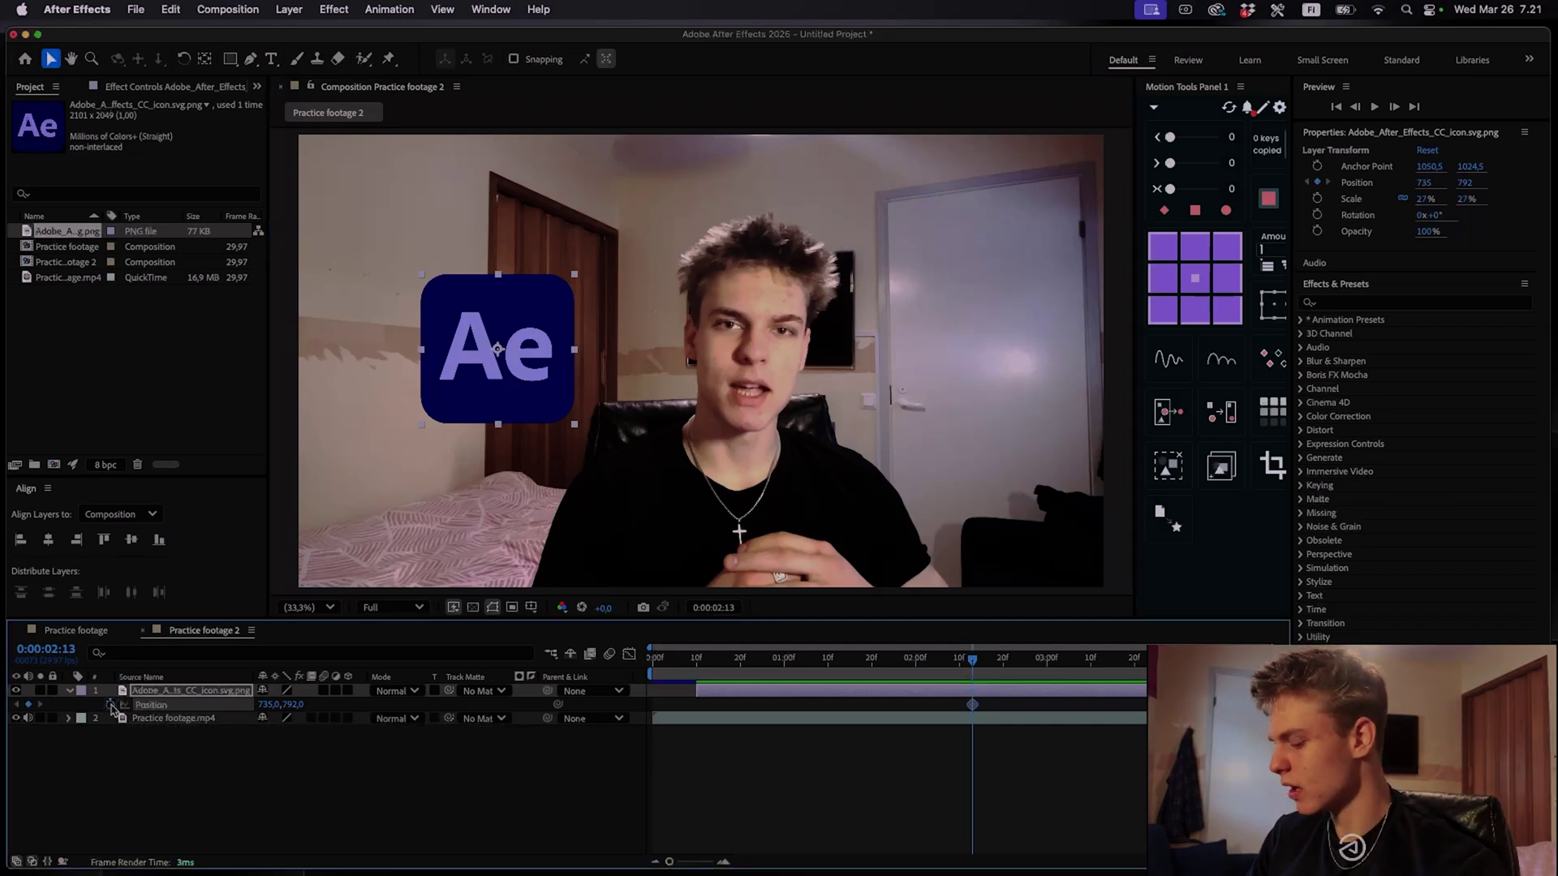
pyautogui.press('s')
pyautogui.click(111, 705)
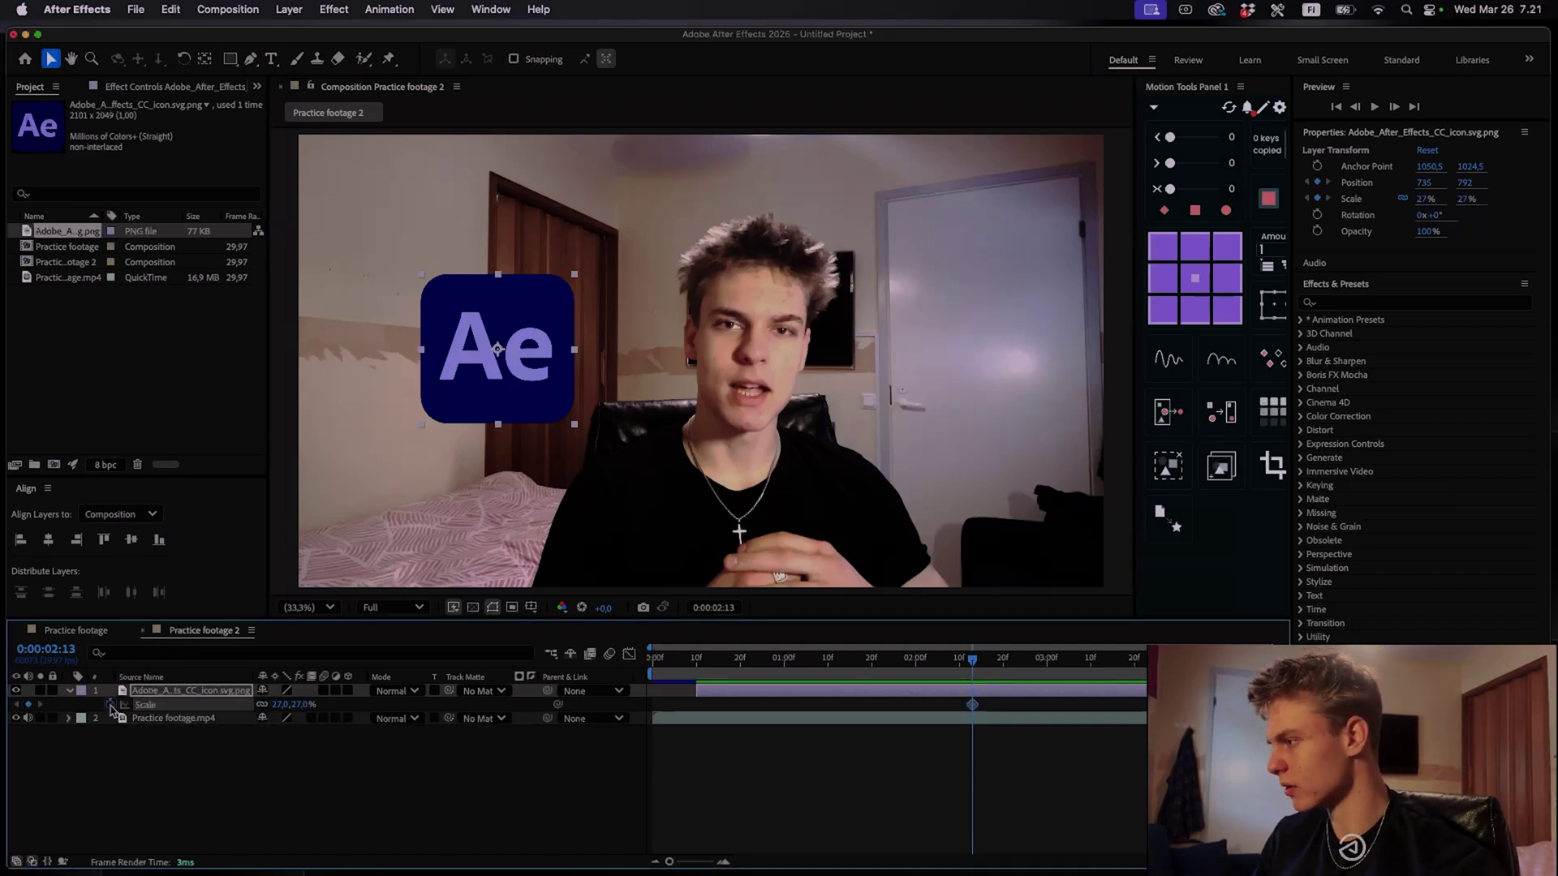
pyautogui.press('r')
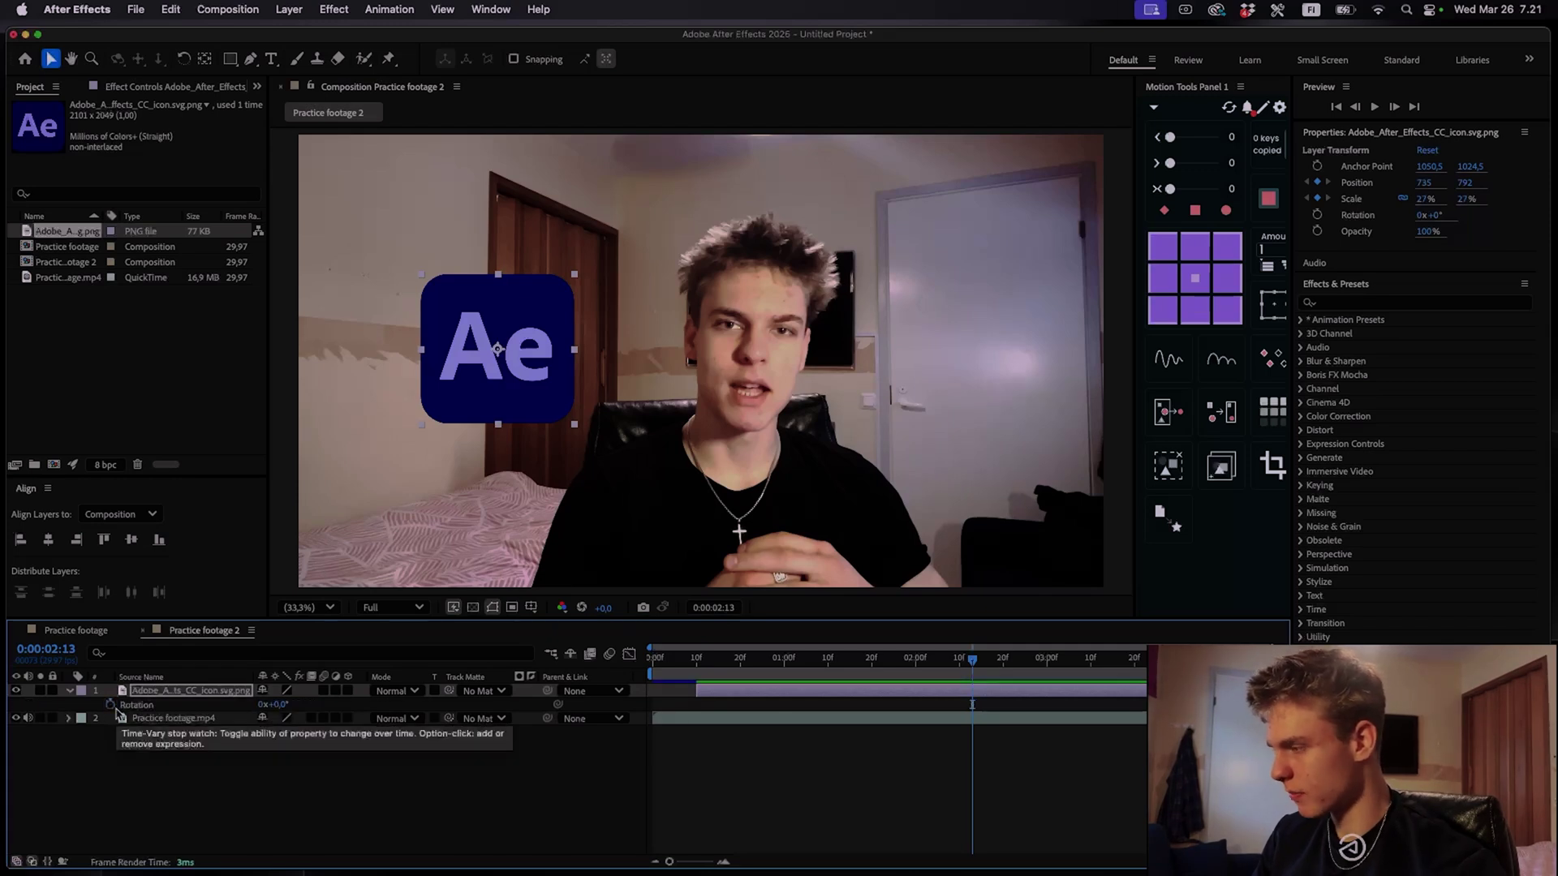
pyautogui.click(111, 705)
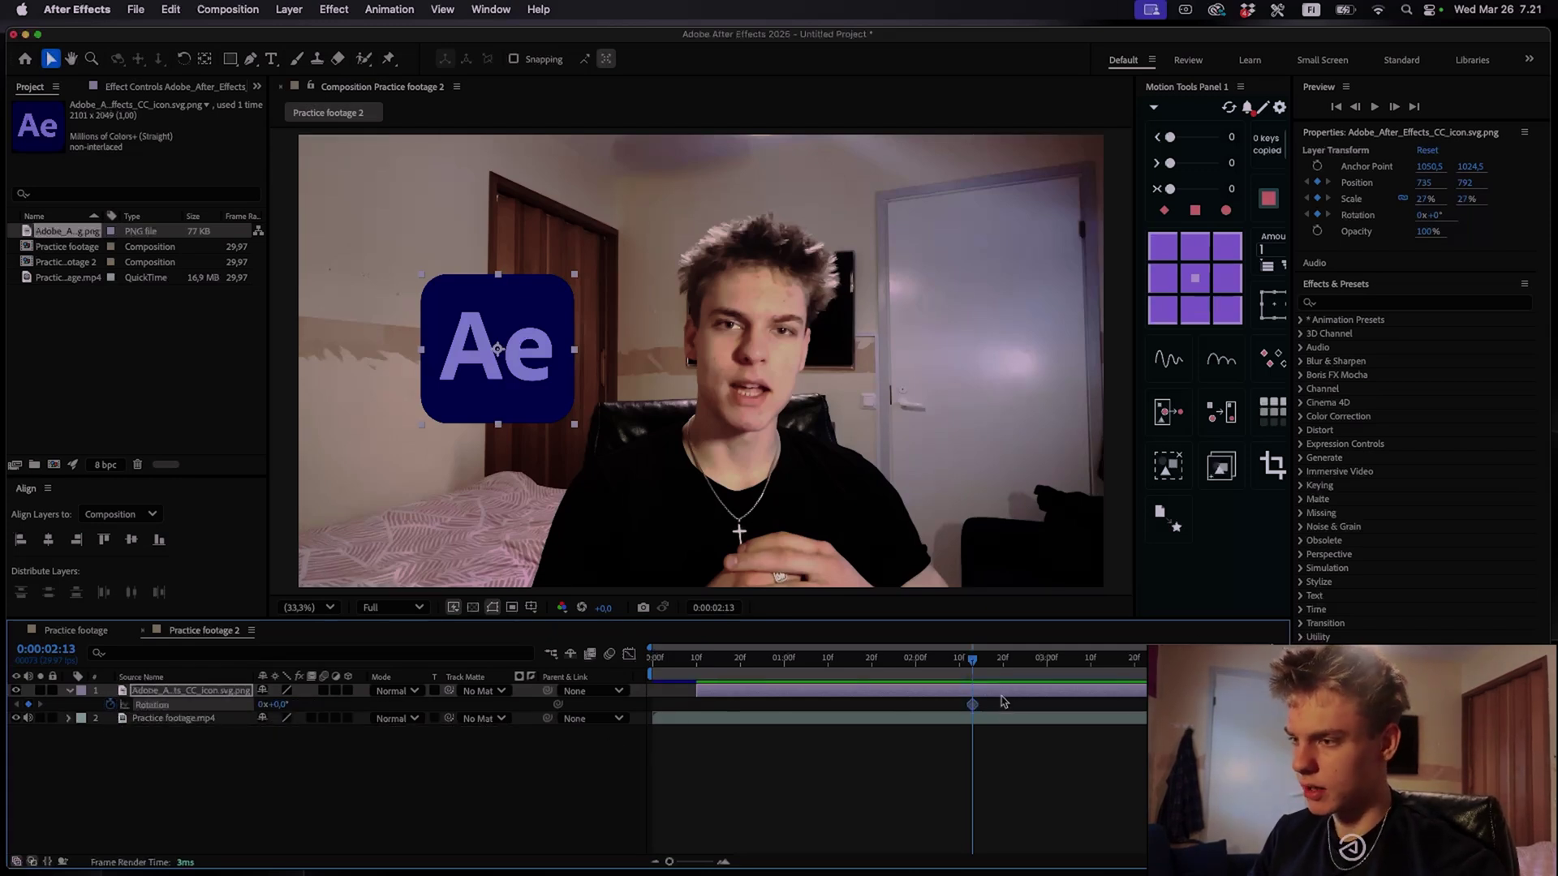
pyautogui.press('u')
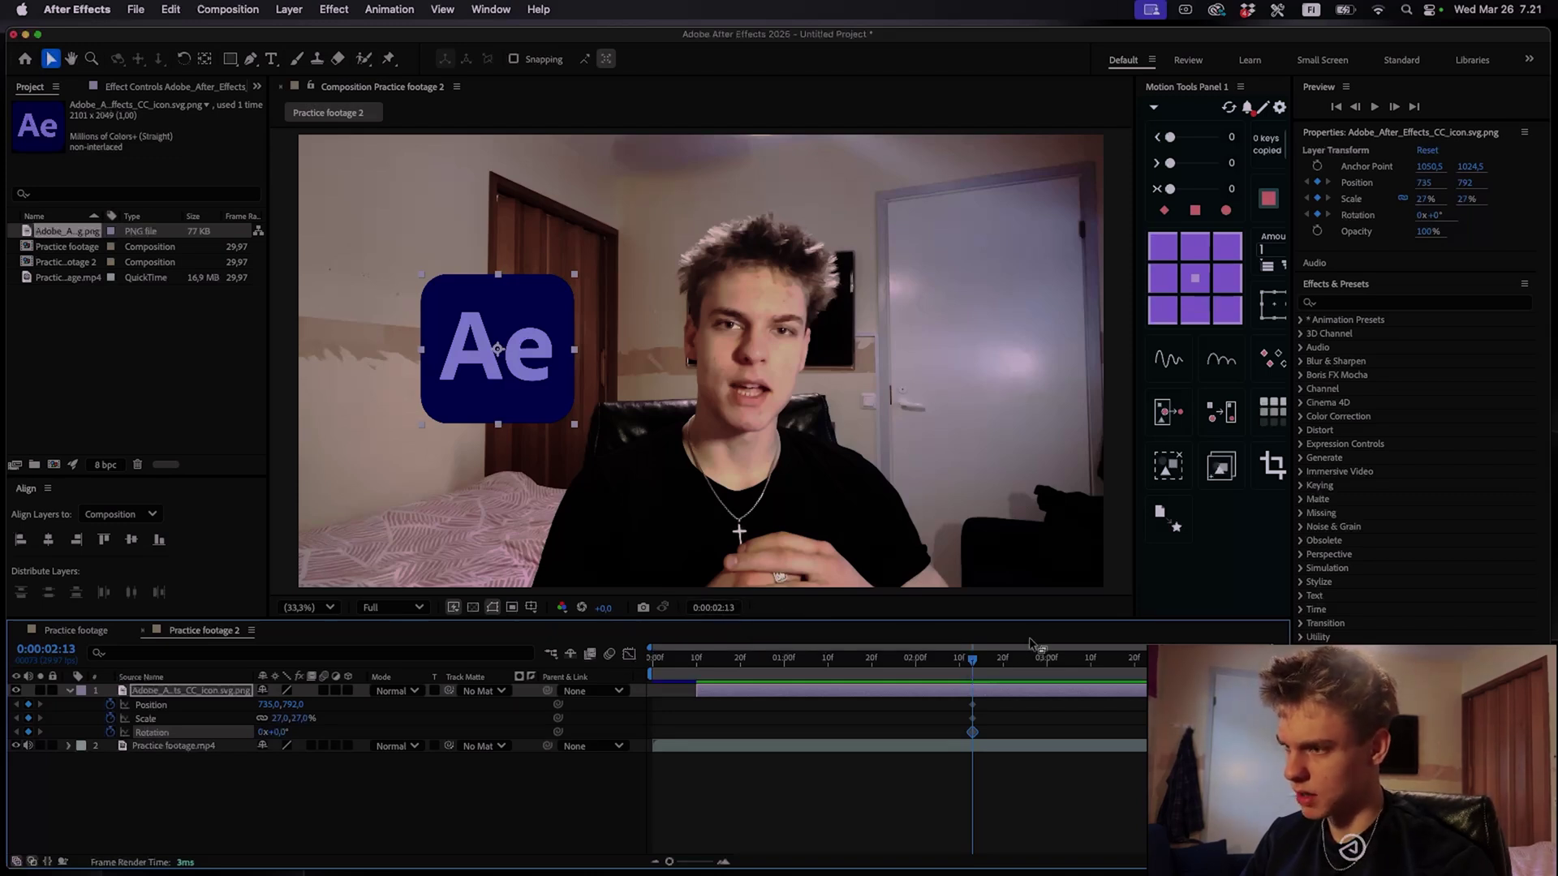
# At 0:00:01:13, keyframe the icon's Rotation to -27°, Position to -417, 792 off-frame and Scale to 0%
pyautogui.moveTo(972, 663); pyautogui.dragTo(840, 665)
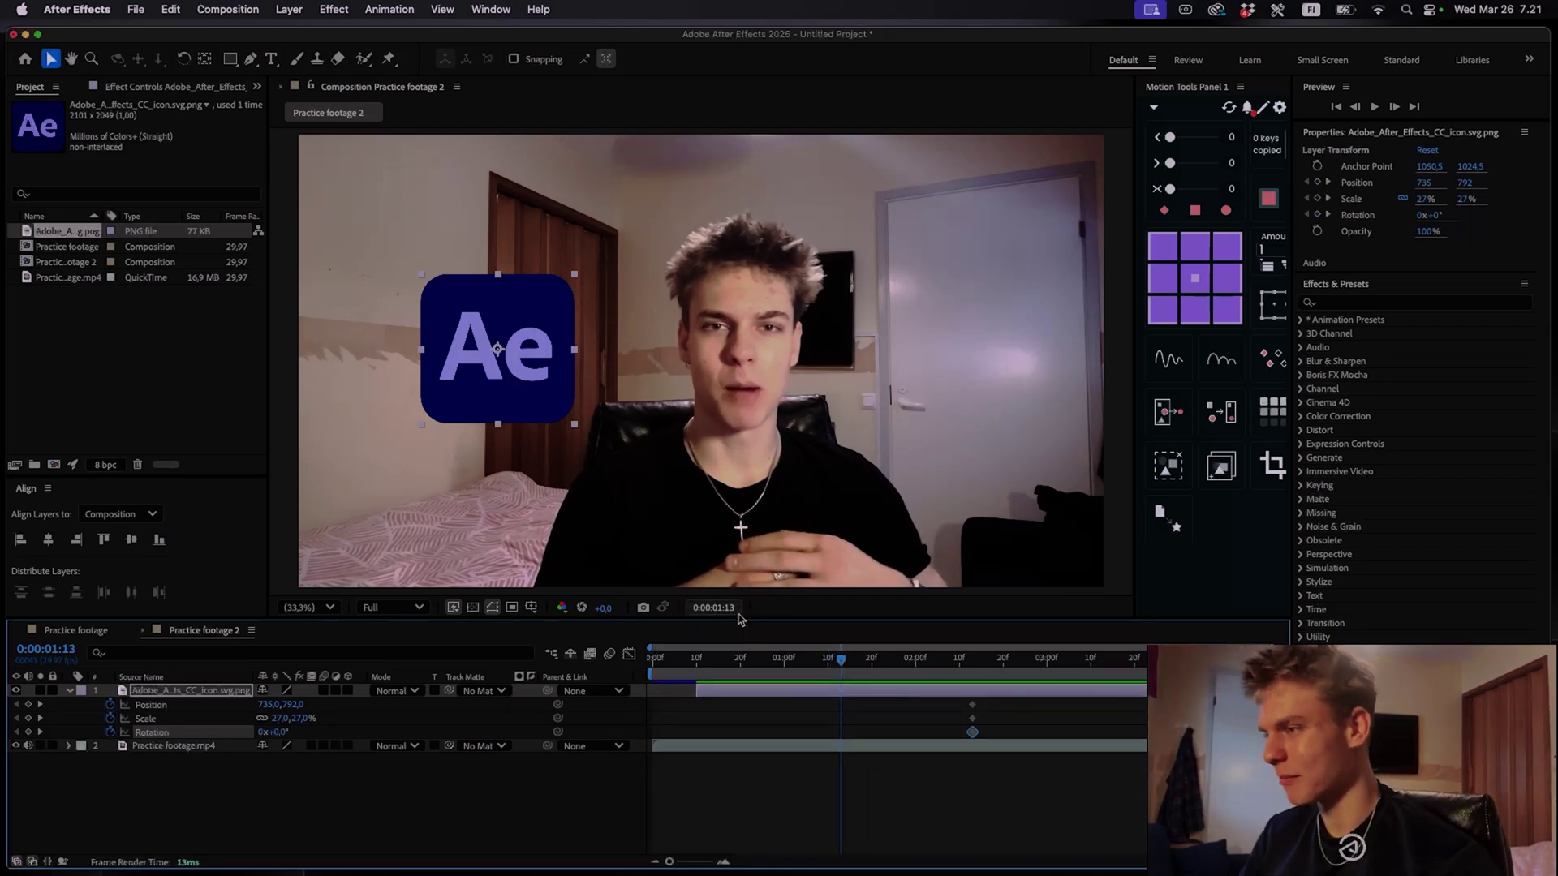
pyautogui.click(884, 727)
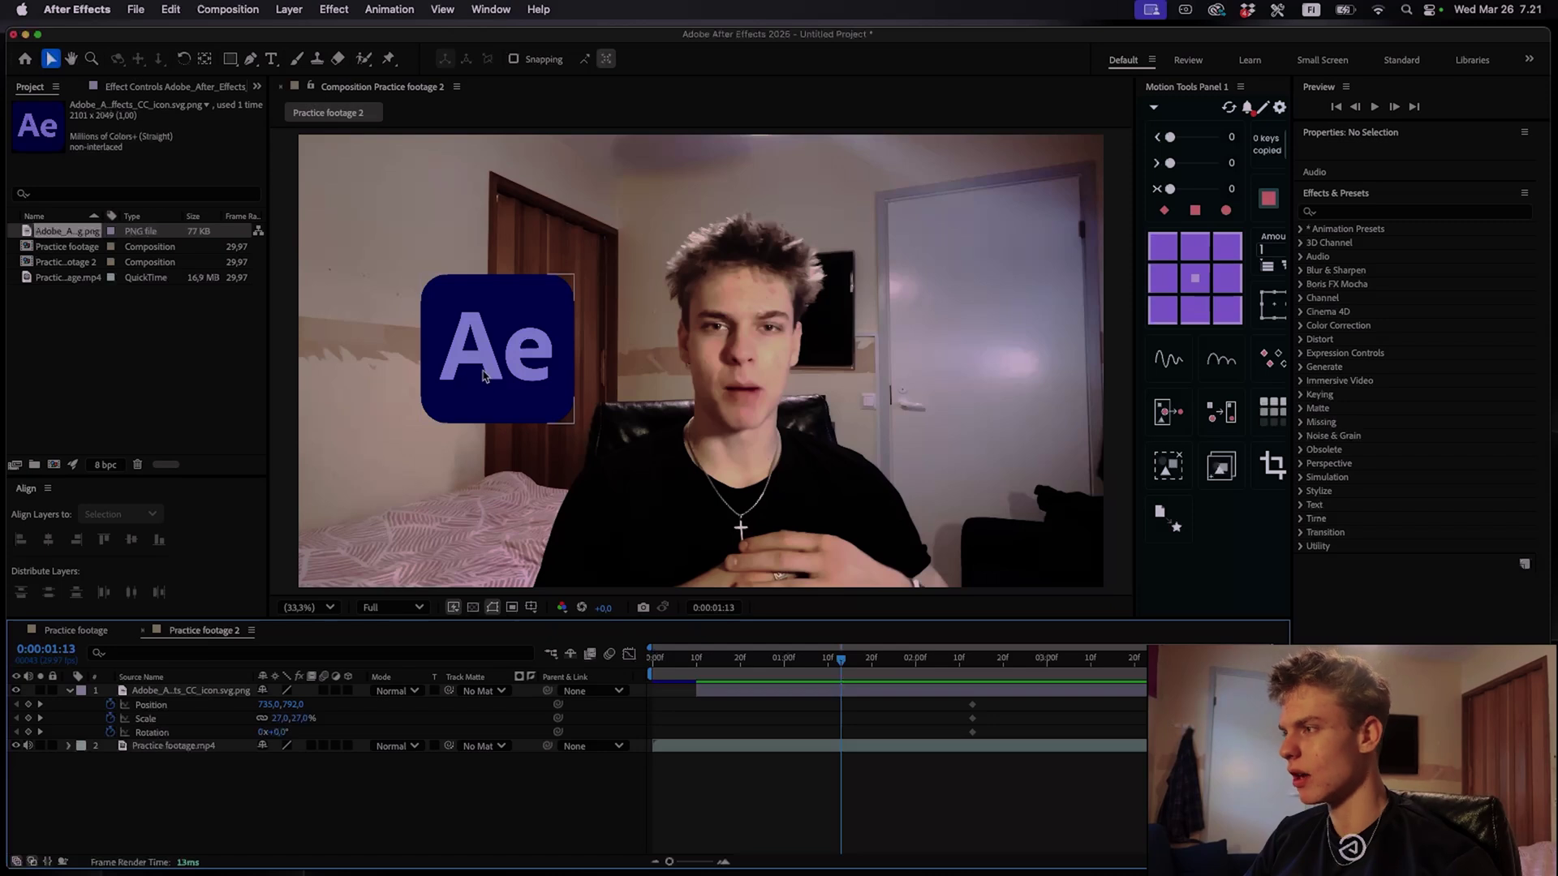
pyautogui.moveTo(280, 731); pyautogui.dragTo(256, 731)
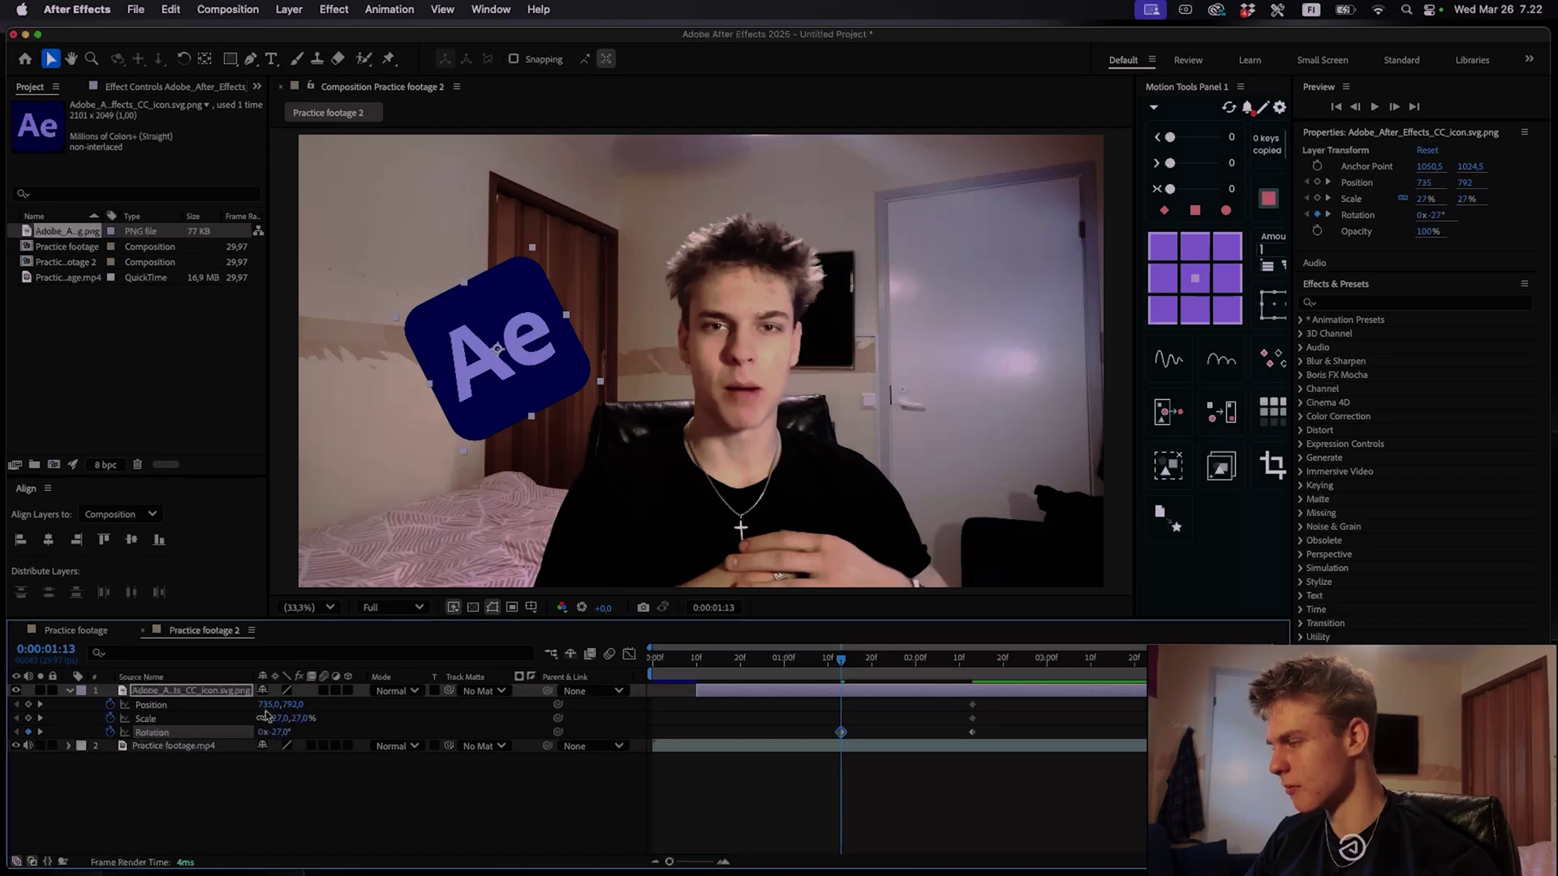
pyautogui.moveTo(272, 704); pyautogui.dragTo(173, 704)
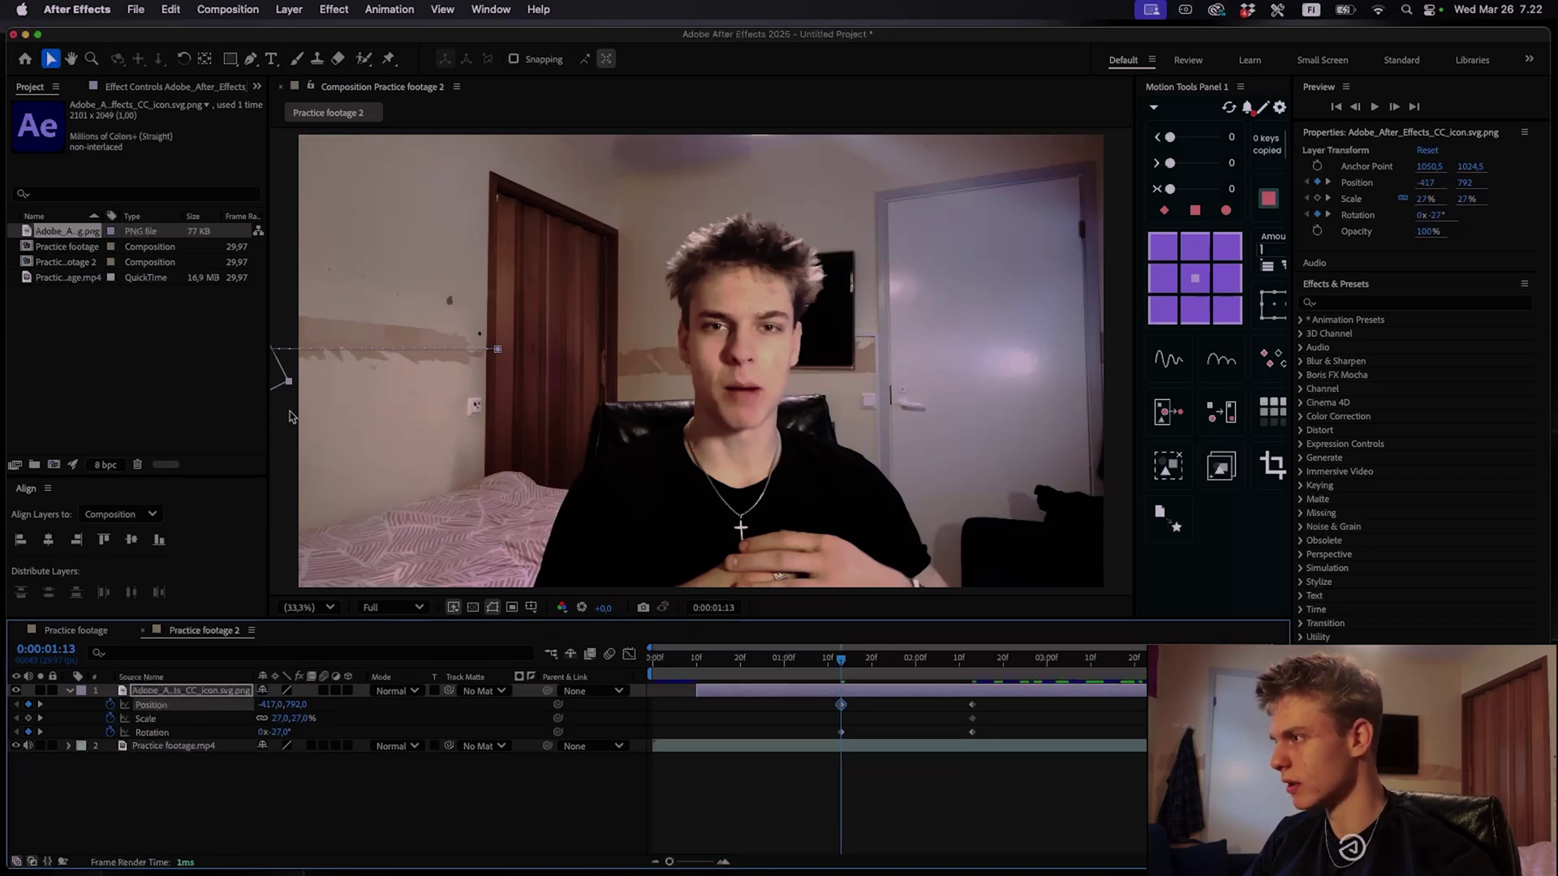
pyautogui.click(280, 719)
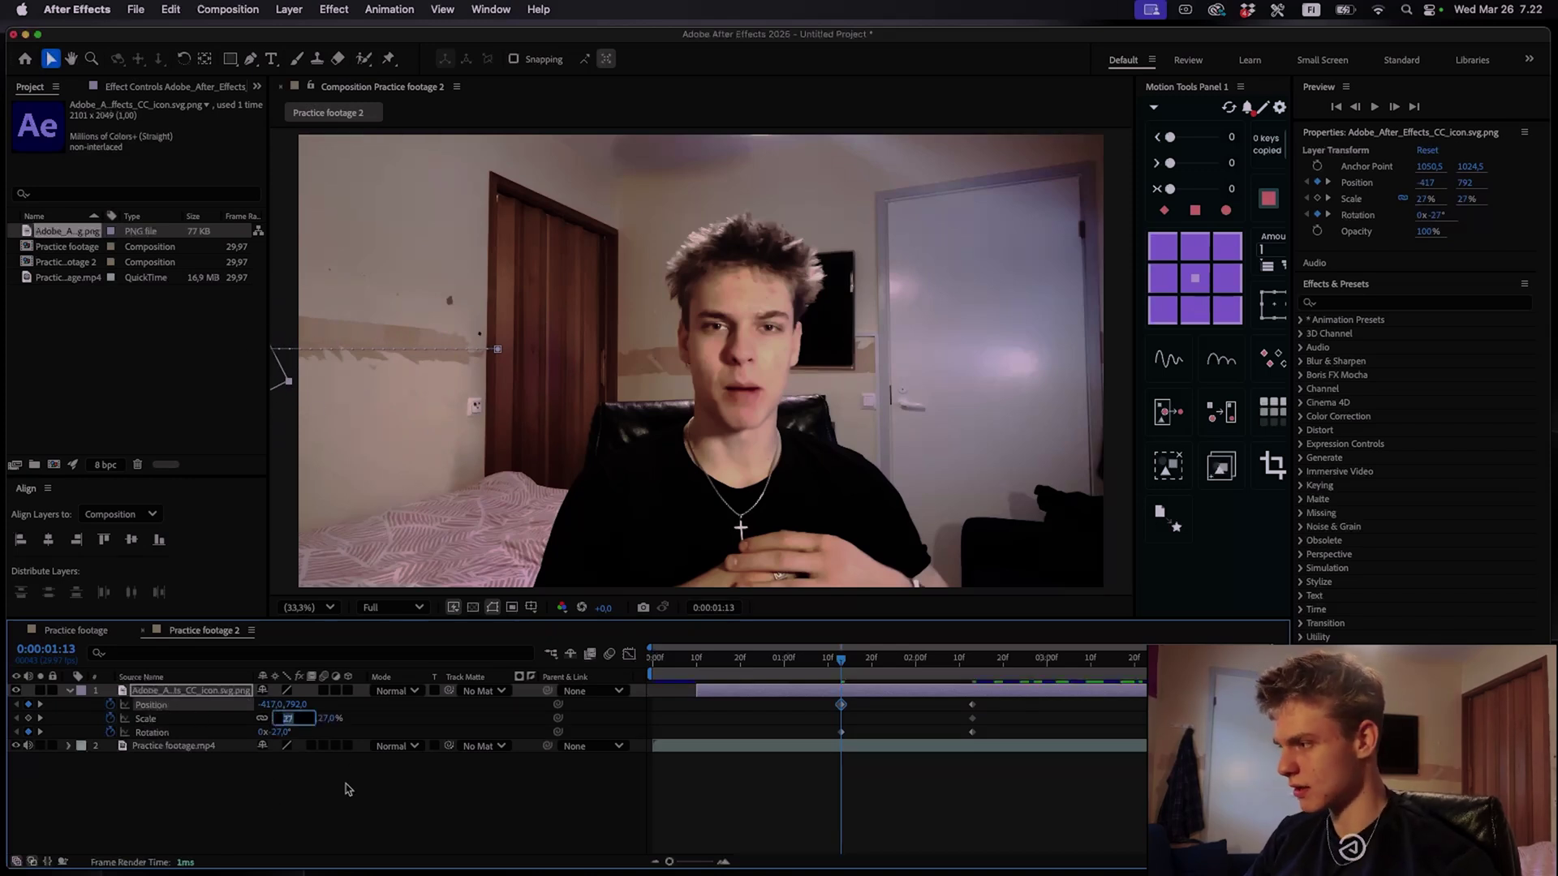
pyautogui.press('Return')
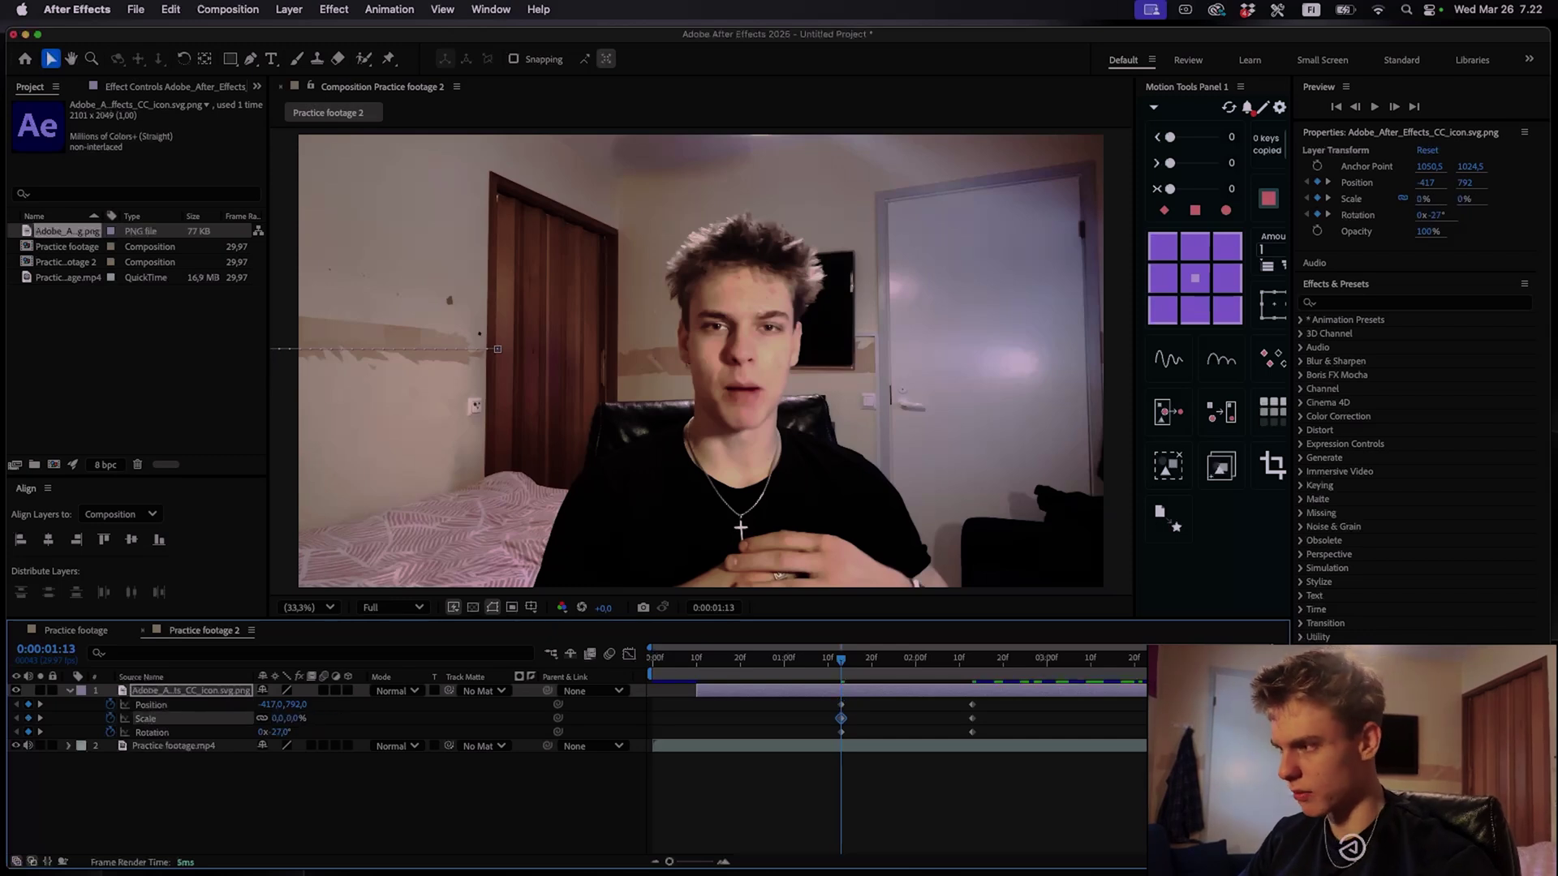
# Preview the icon's entrance animation over the footage
pyautogui.press('space')
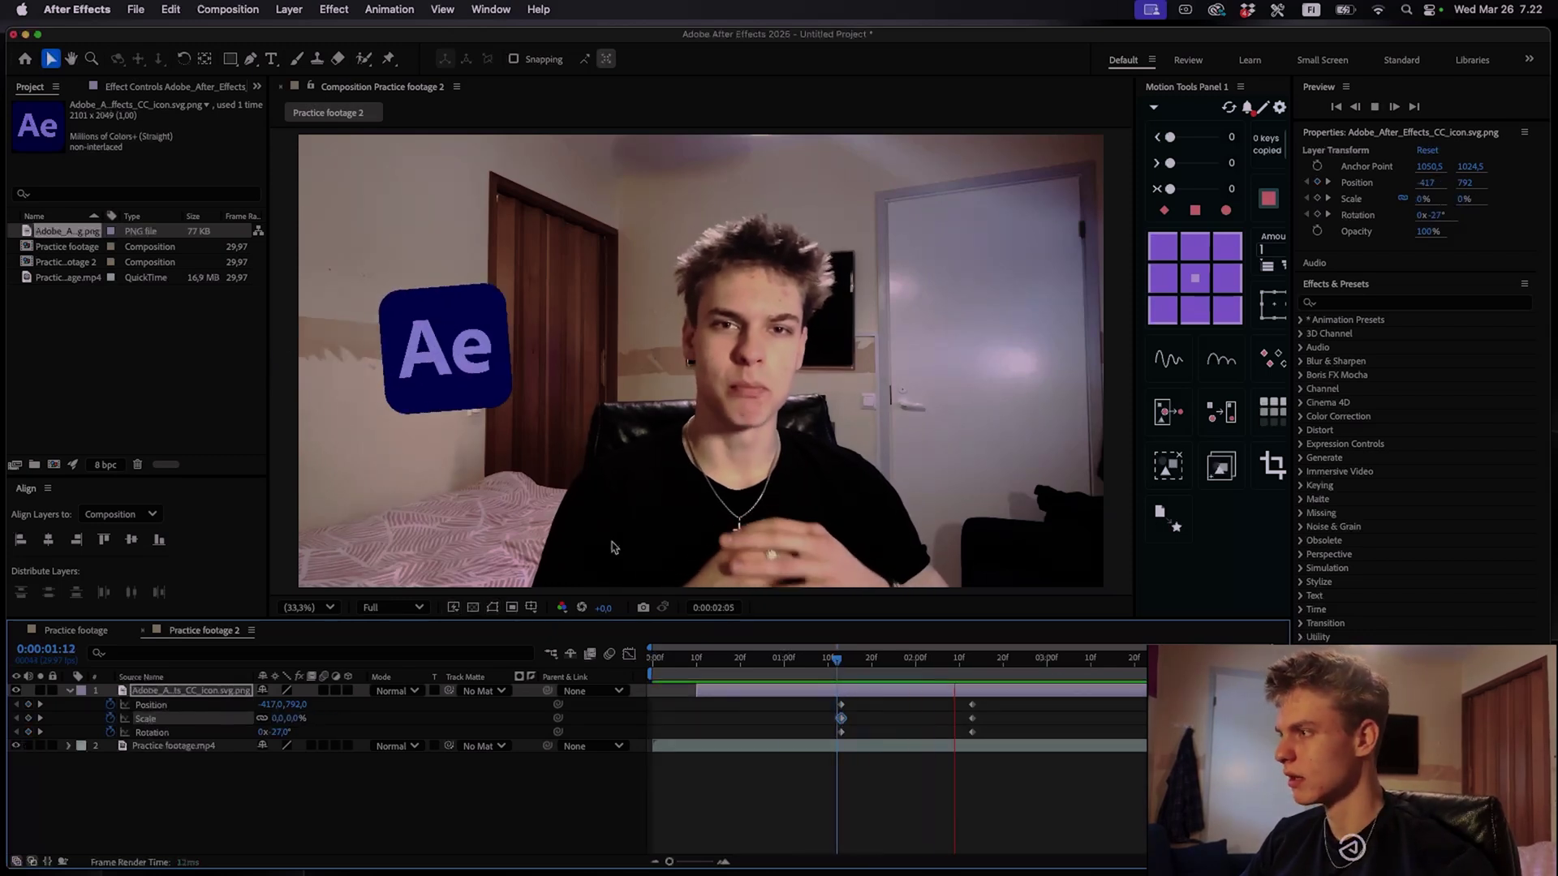
pyautogui.press('space')
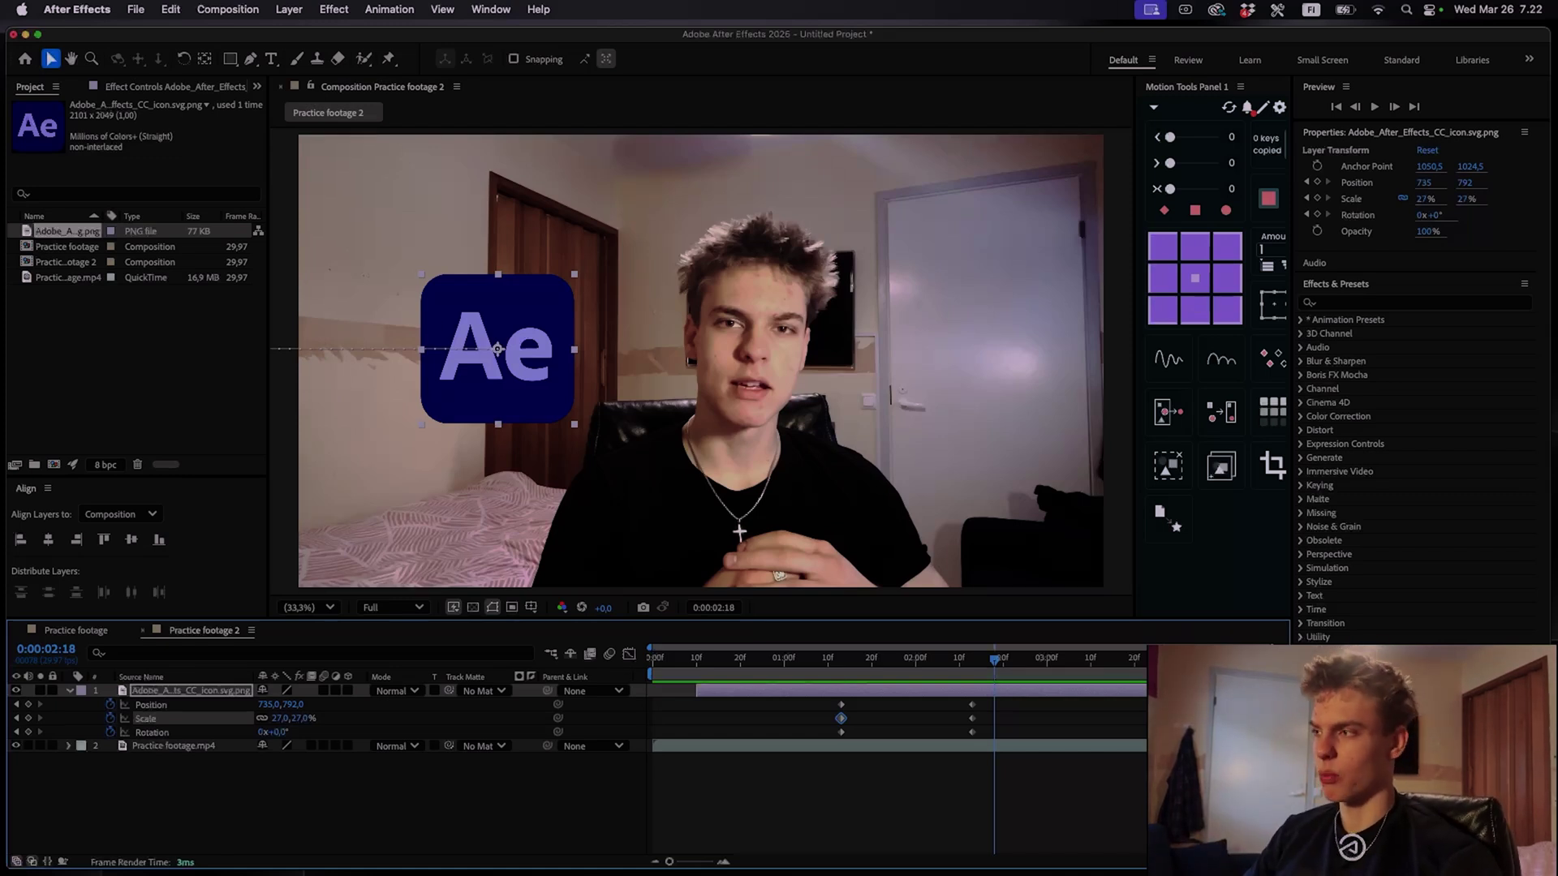
pyautogui.press('space')
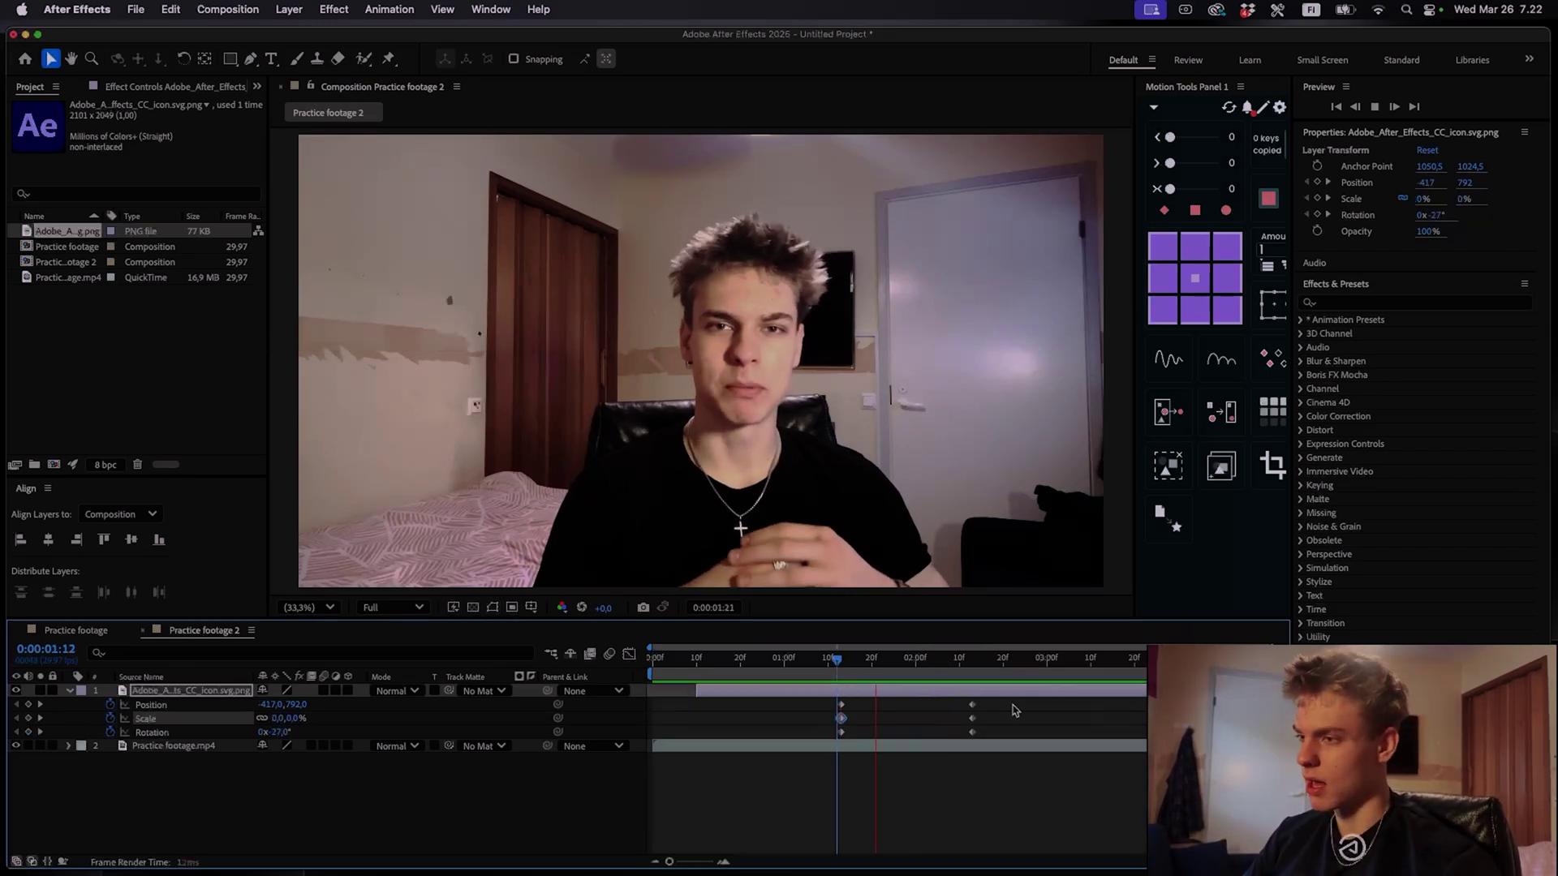
# Apply Easy Ease to all the icon's keyframes and shape their speed graph into a steep peak midway between them
pyautogui.click(972, 660)
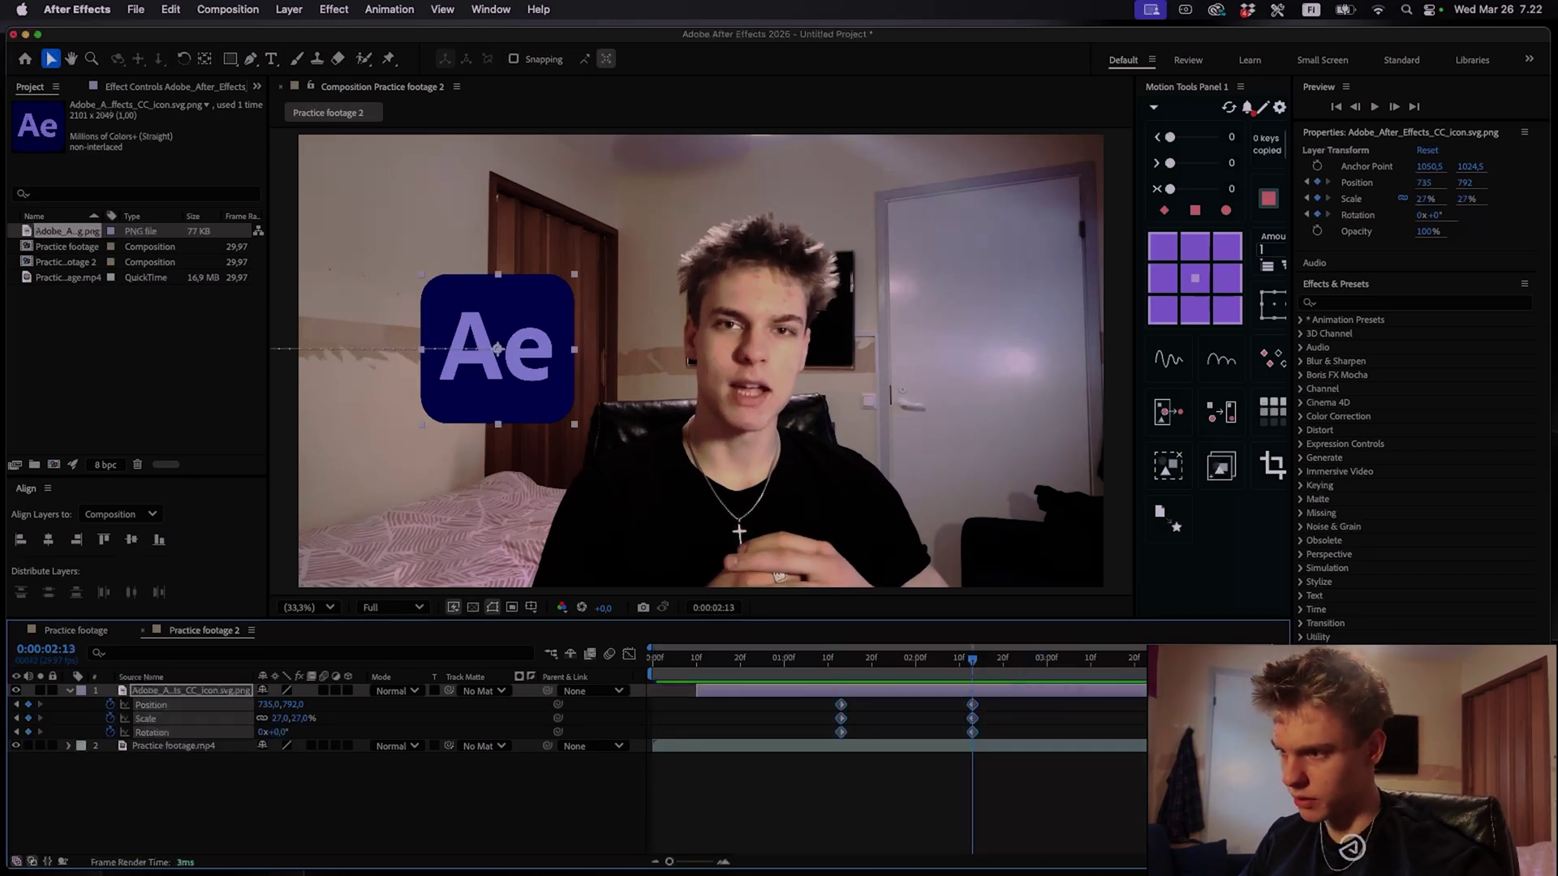
pyautogui.press('F9')
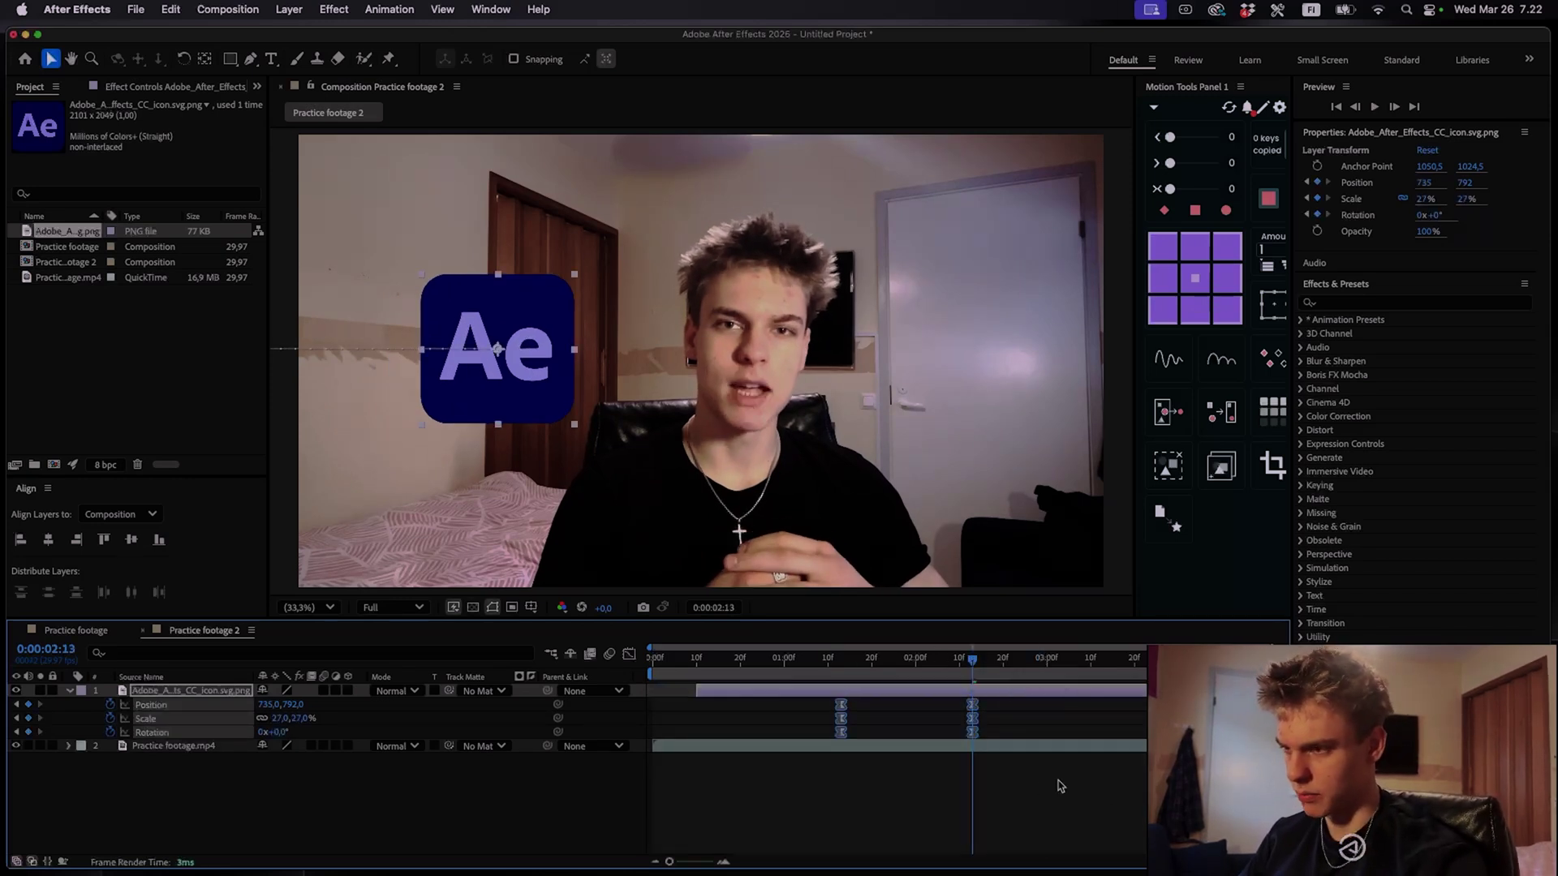
pyautogui.click(629, 656)
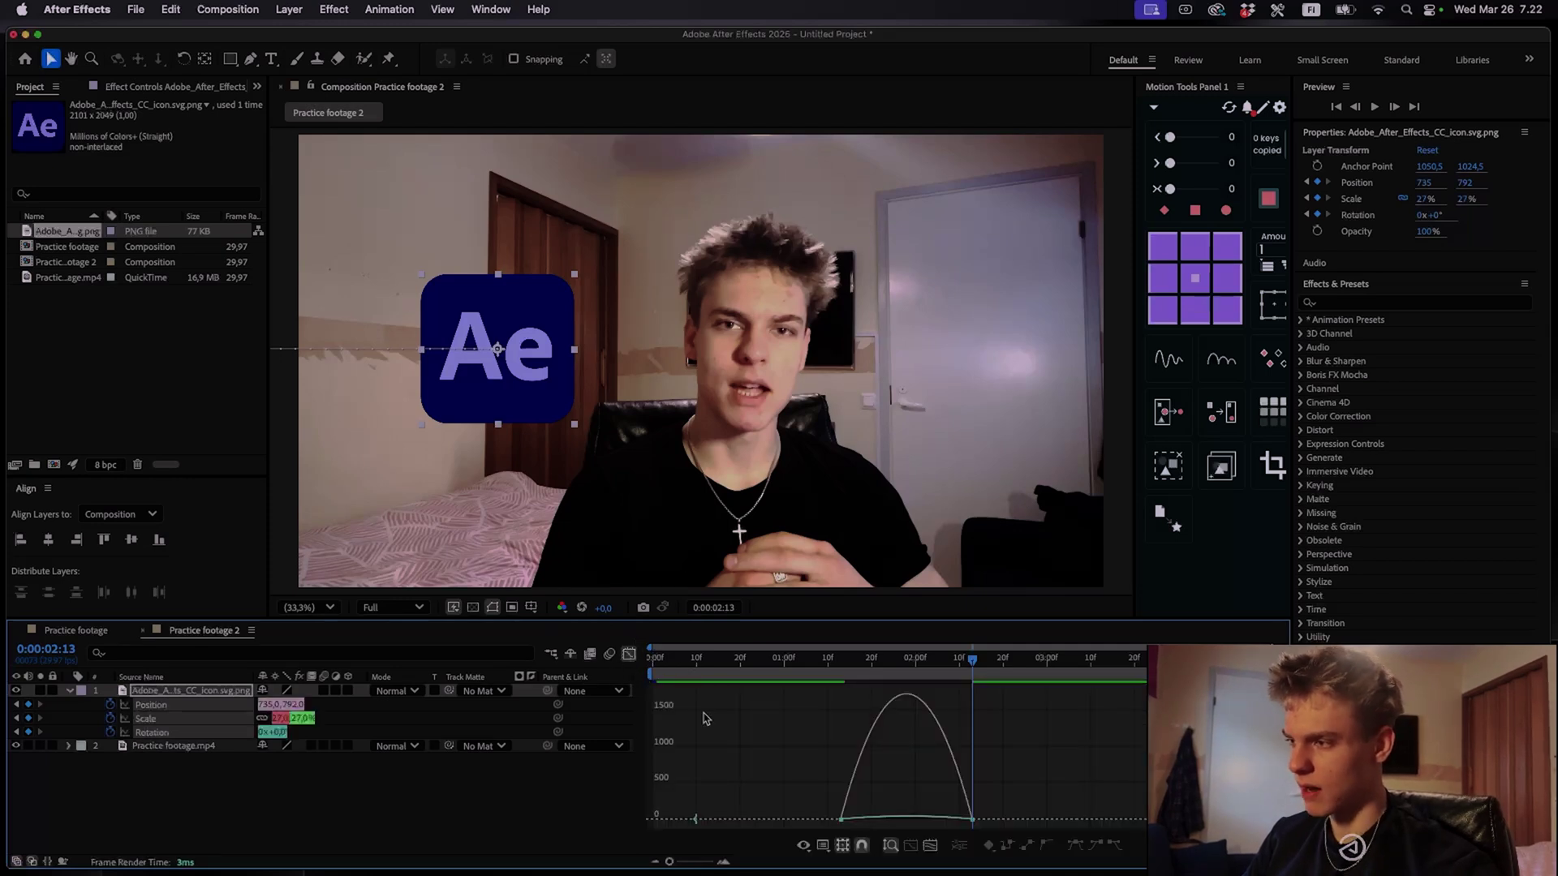
pyautogui.moveTo(1023, 787); pyautogui.dragTo(783, 836)
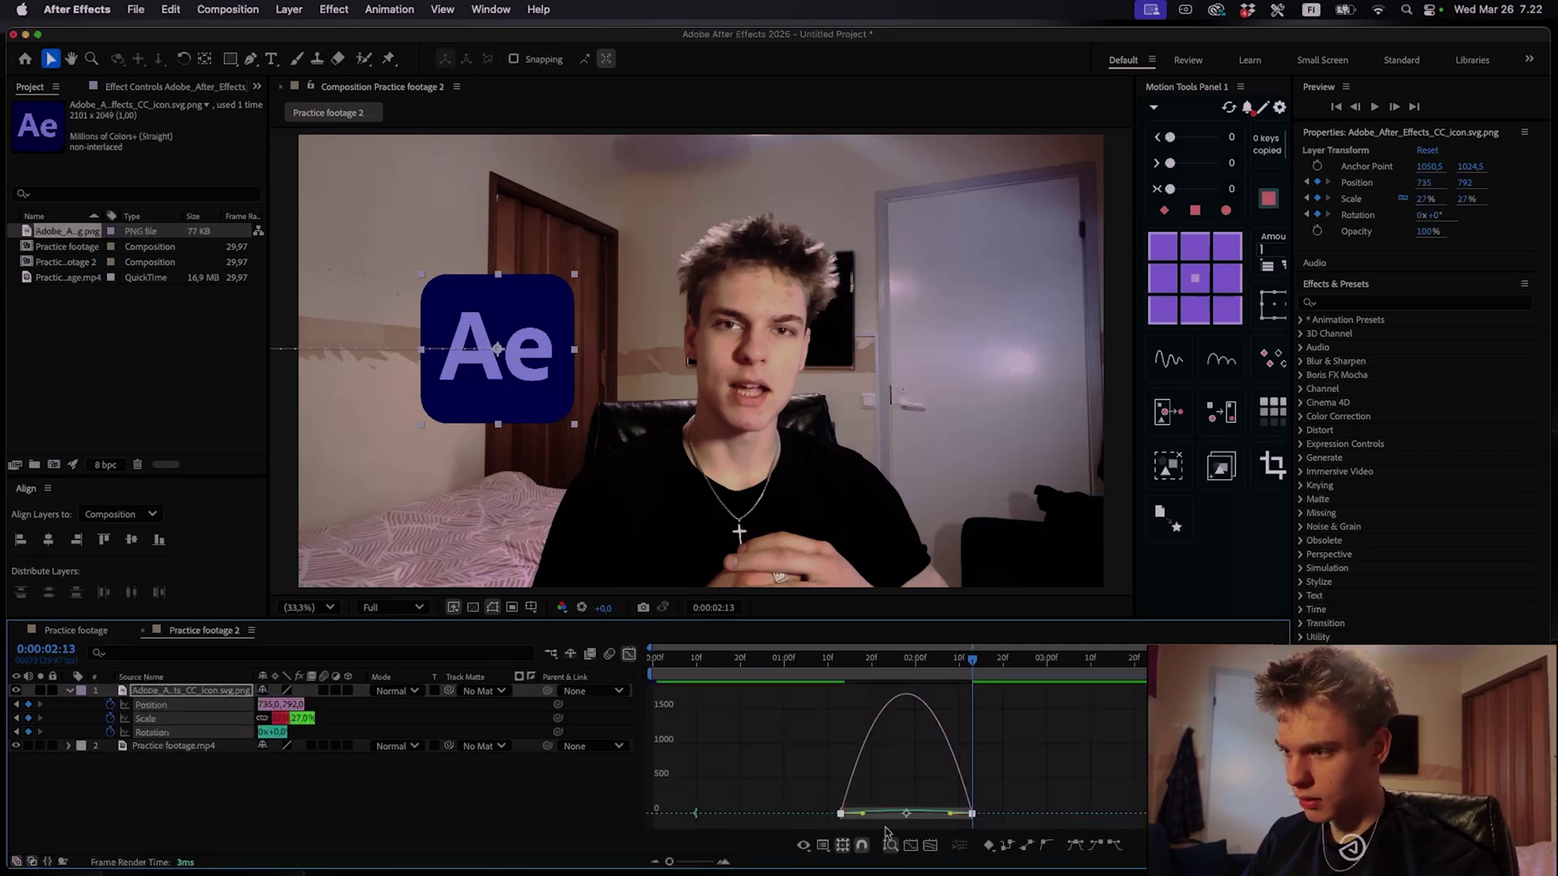
pyautogui.moveTo(884, 814); pyautogui.dragTo(927, 820)
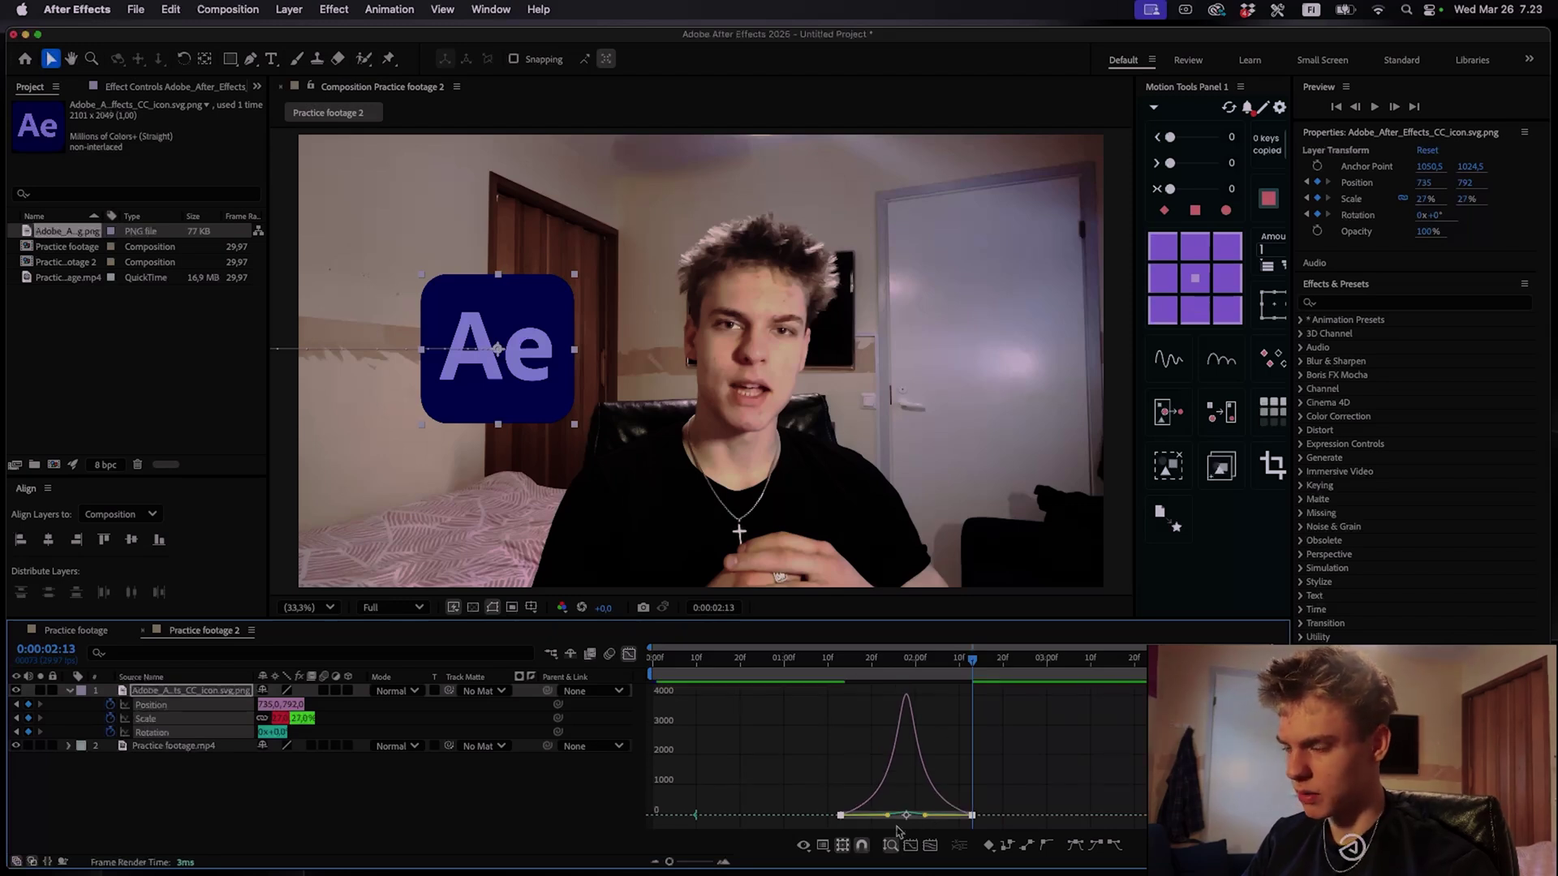
# Close the graph editor and play back the eased entrance animation of the icon
pyautogui.moveTo(912, 670); pyautogui.dragTo(810, 662)
pyautogui.click(628, 654)
pyautogui.click(868, 658)
pyautogui.click(910, 732)
pyautogui.press('space')
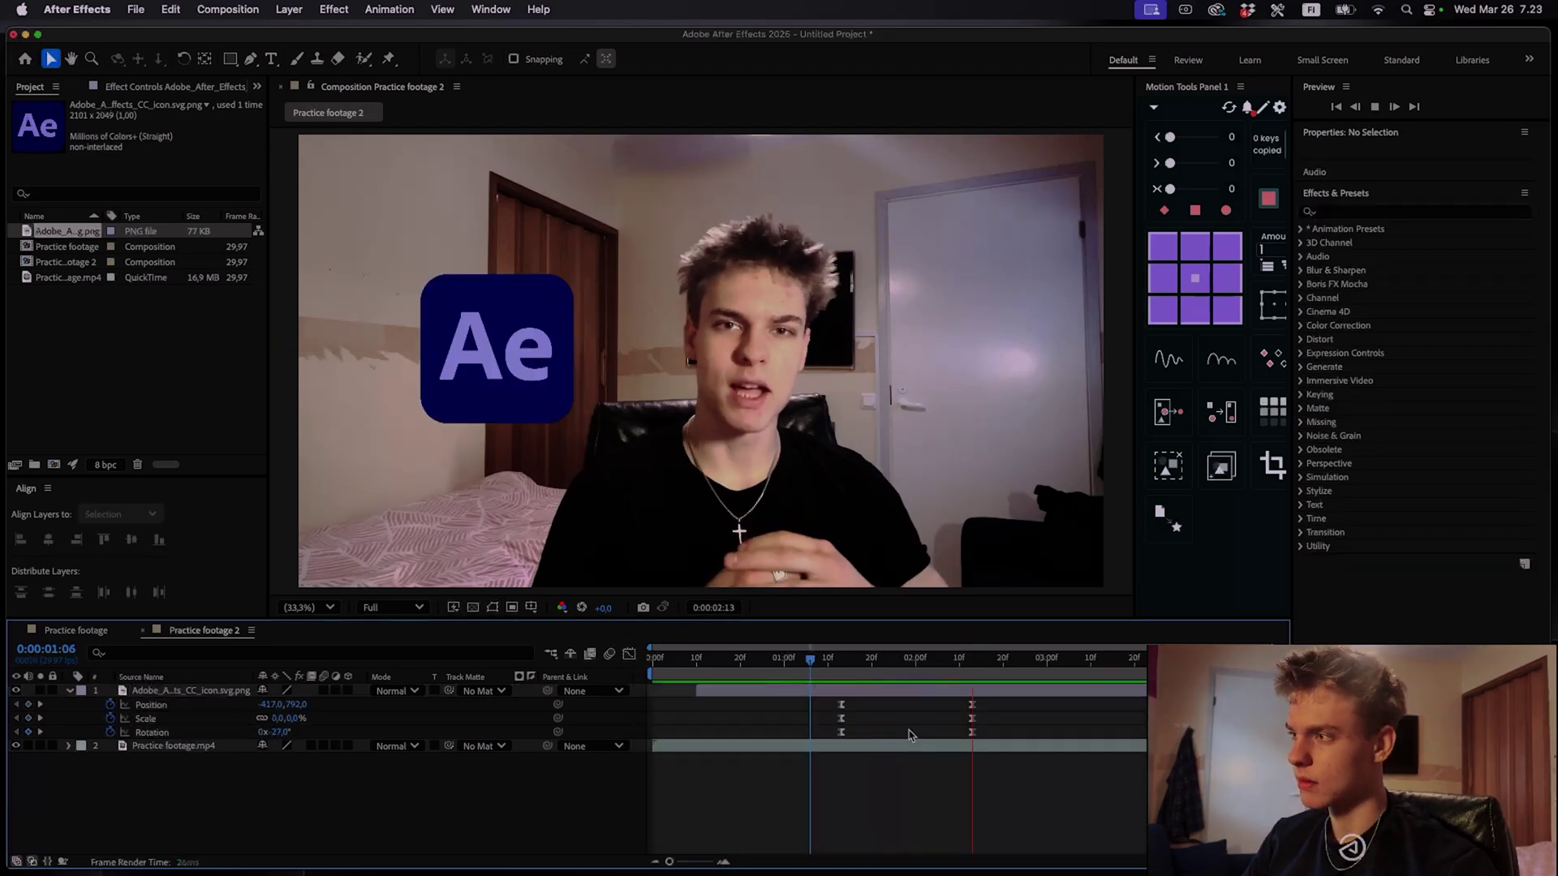
pyautogui.press('space')
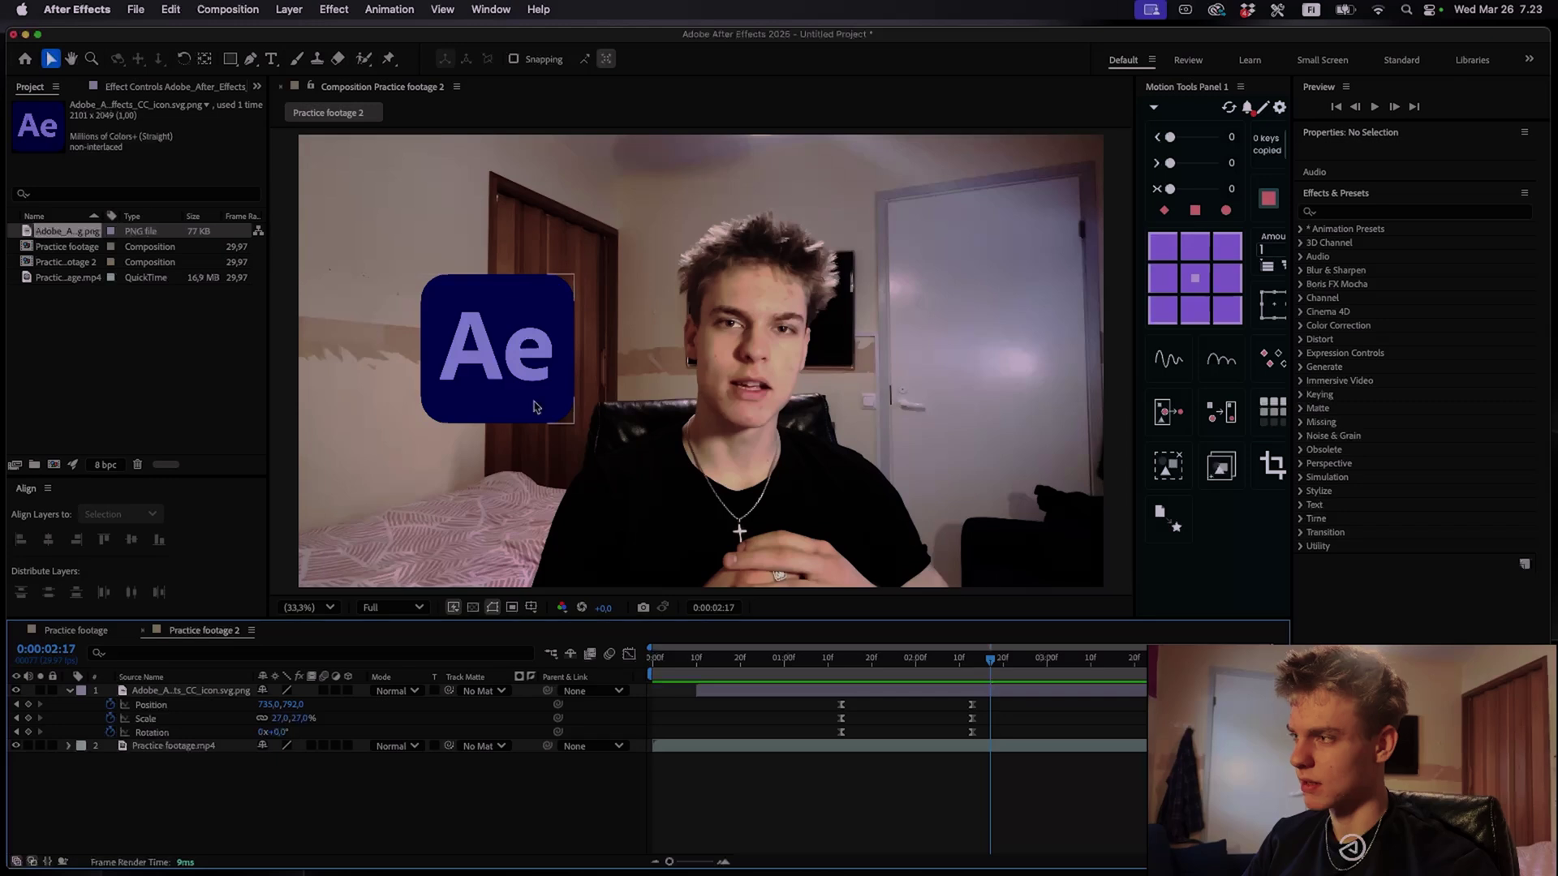
# Enable motion blur on the icon layer, inspect a mid-move frame up close and preview the blurred entrance
pyautogui.press('j')
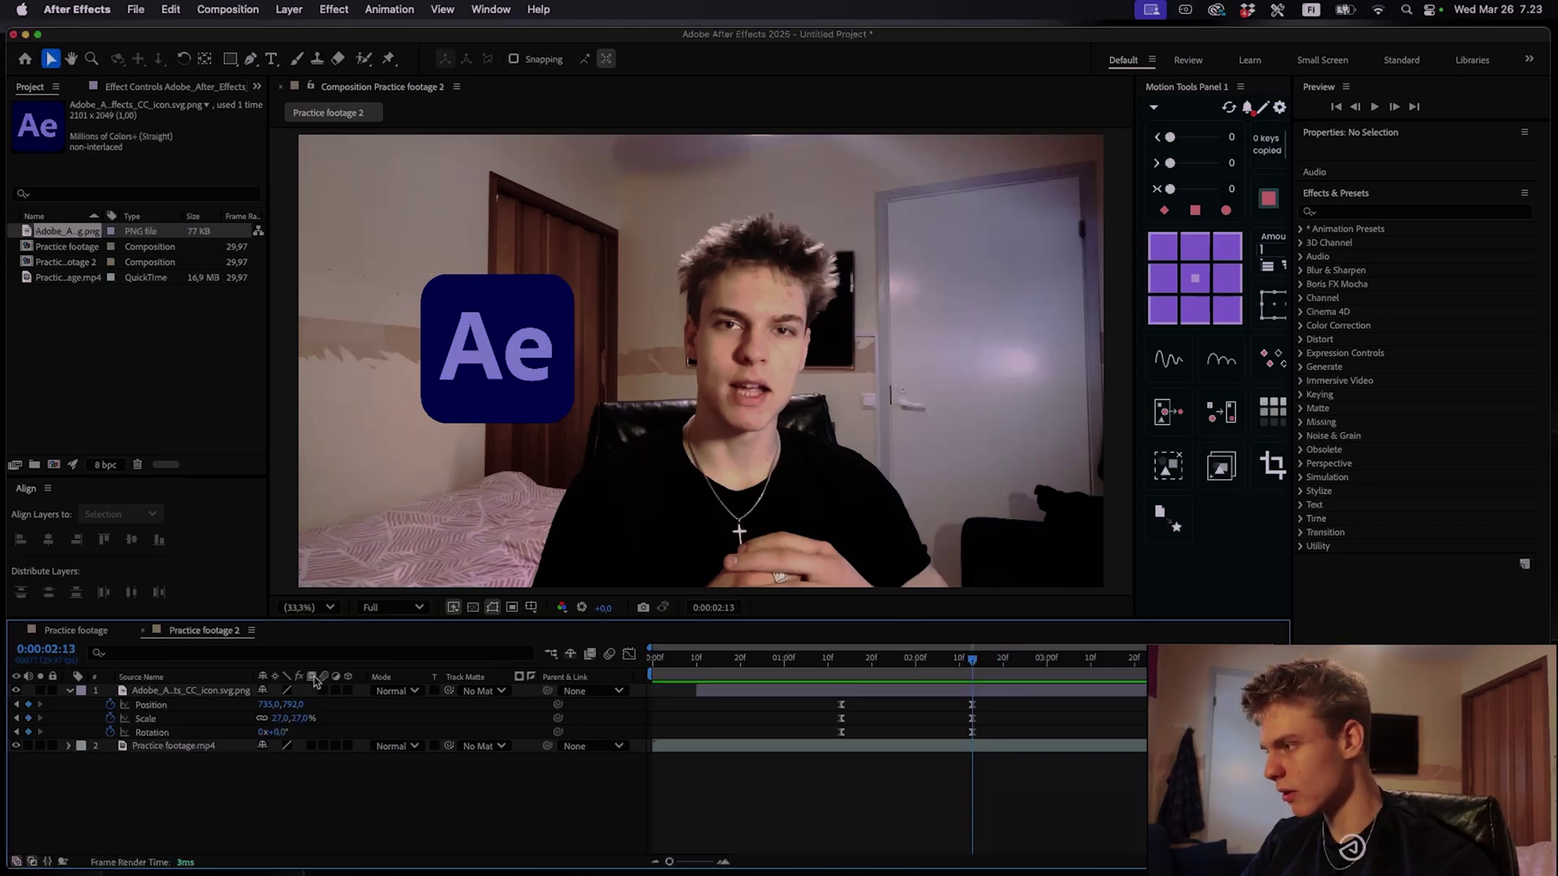
pyautogui.click(324, 690)
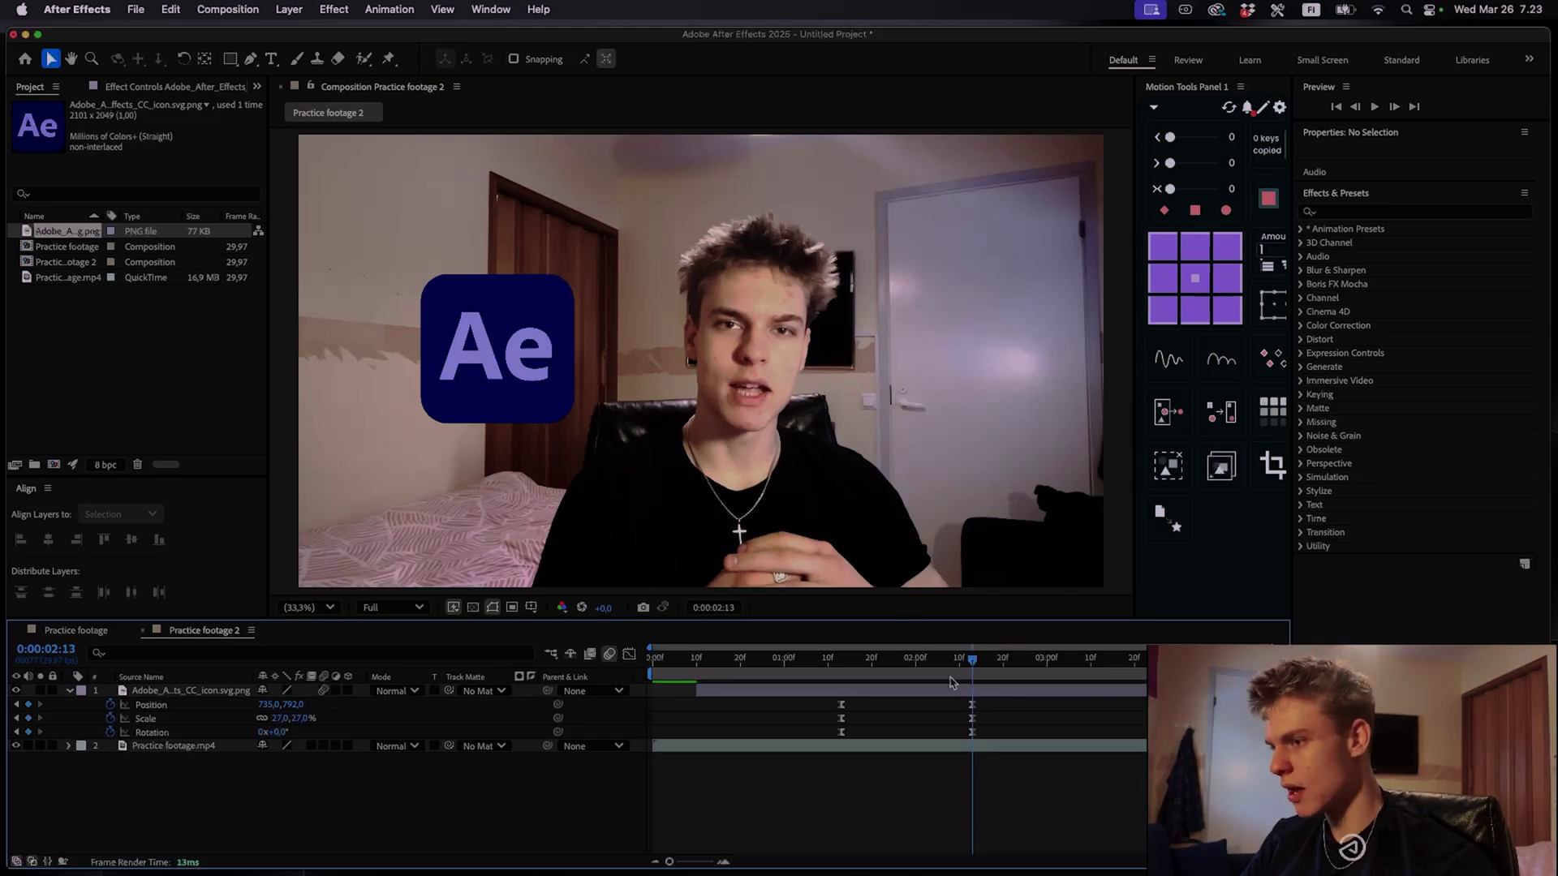
pyautogui.moveTo(972, 658); pyautogui.dragTo(902, 649)
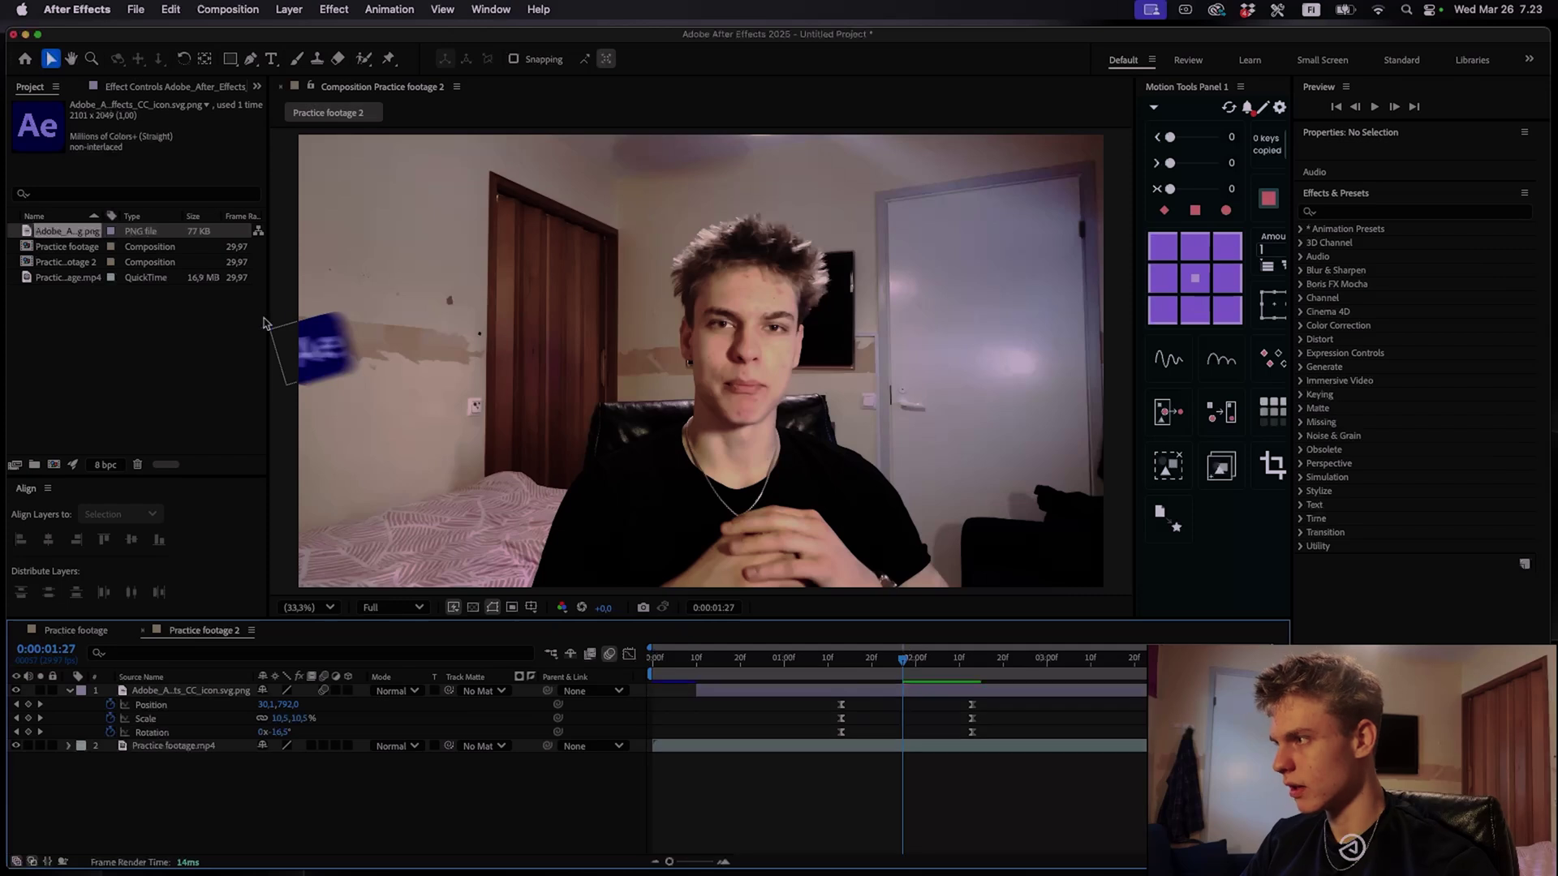
pyautogui.scroll(3, 270, 328)
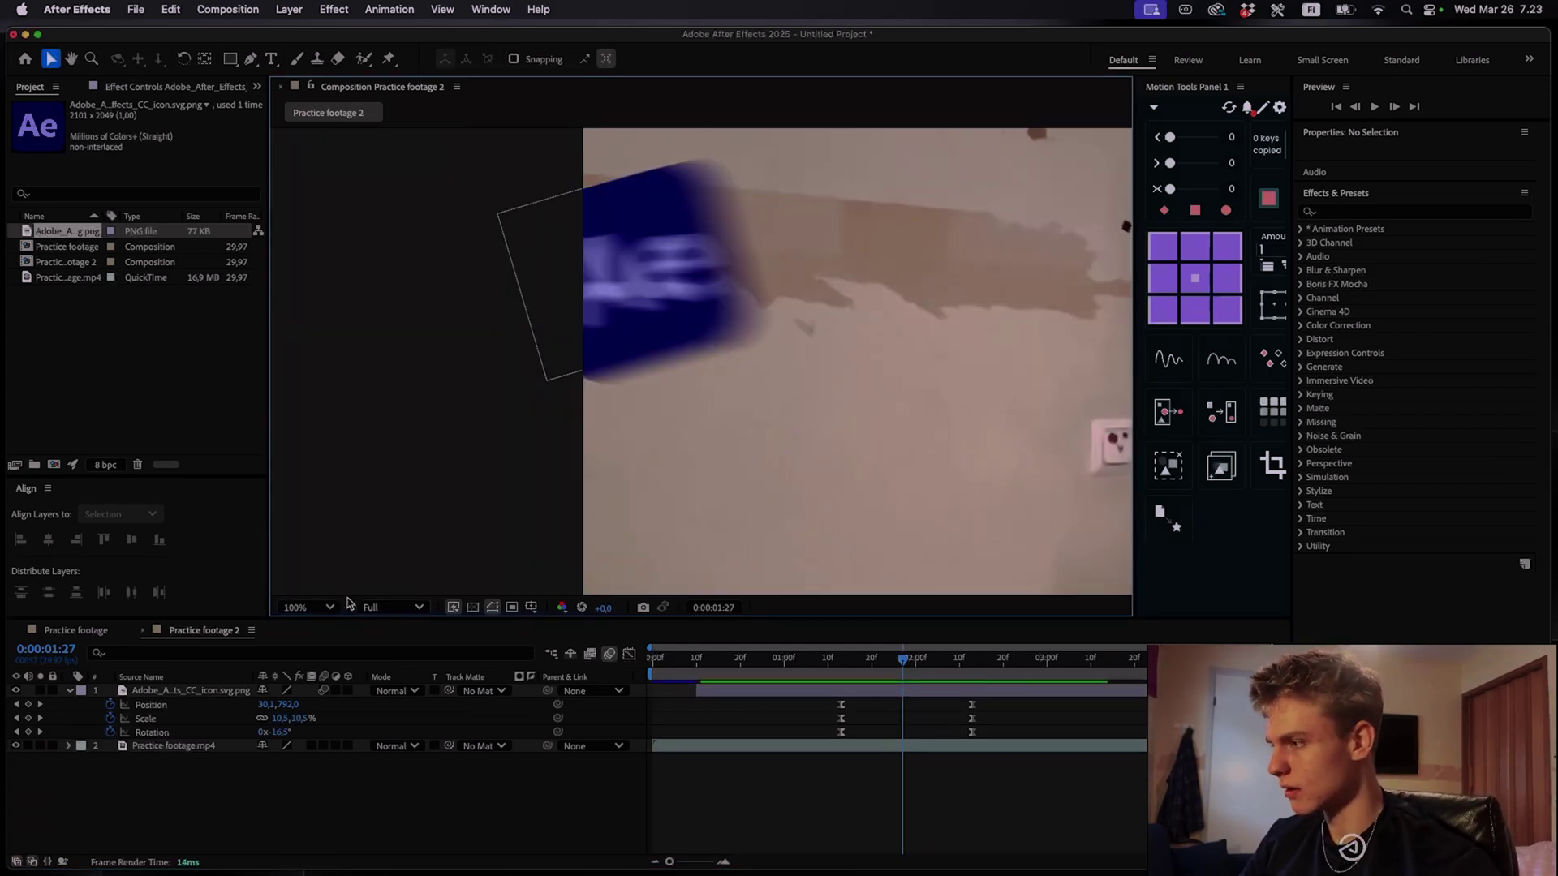
pyautogui.click(308, 607)
pyautogui.click(315, 306)
pyautogui.moveTo(900, 670); pyautogui.dragTo(838, 666)
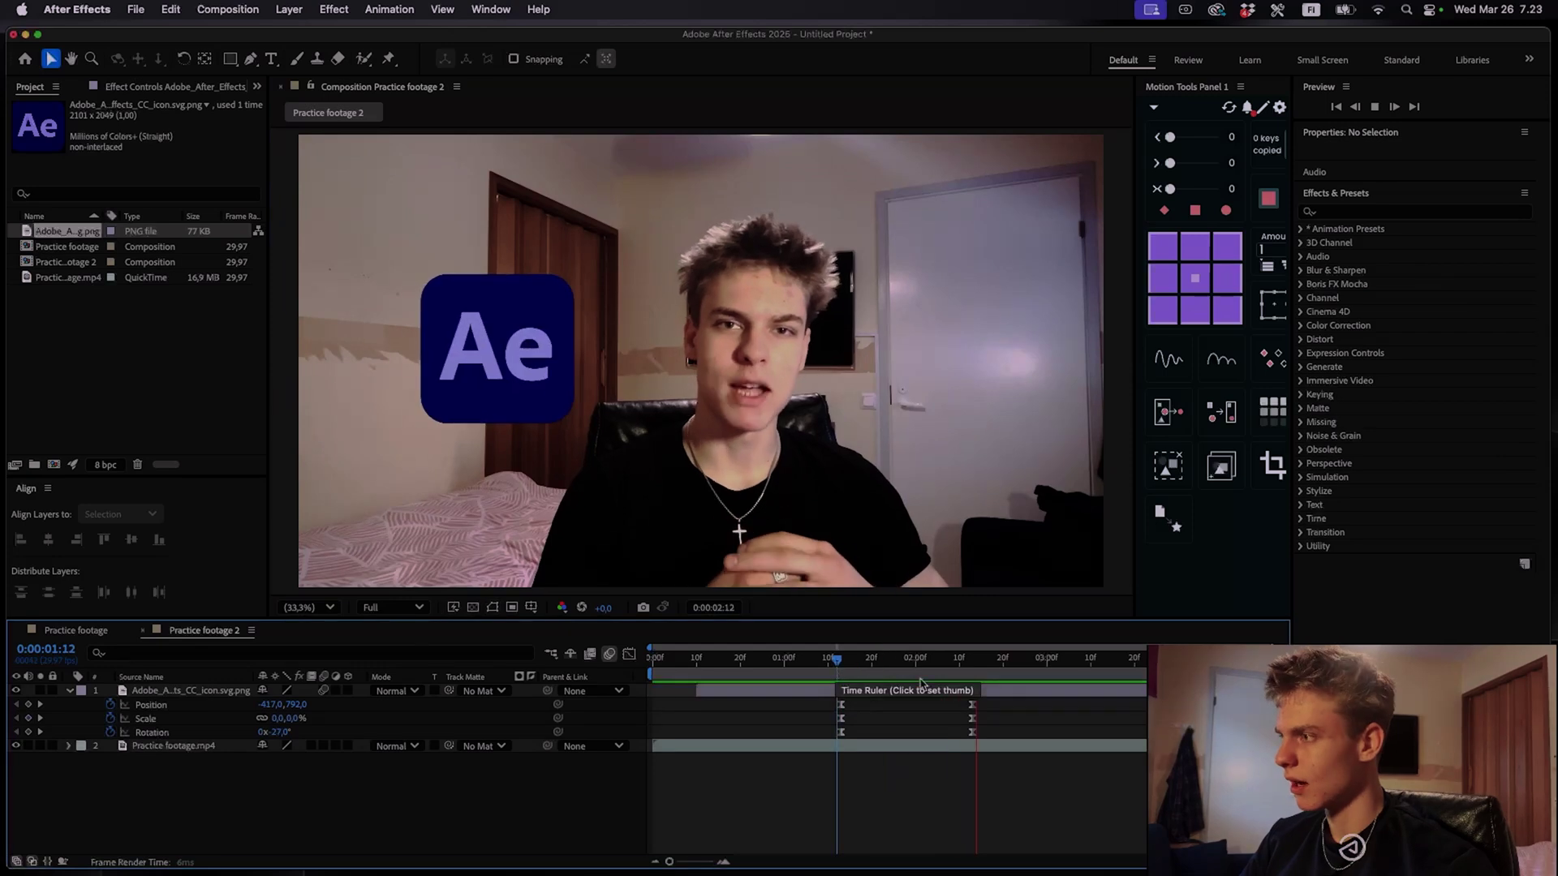
pyautogui.press('space')
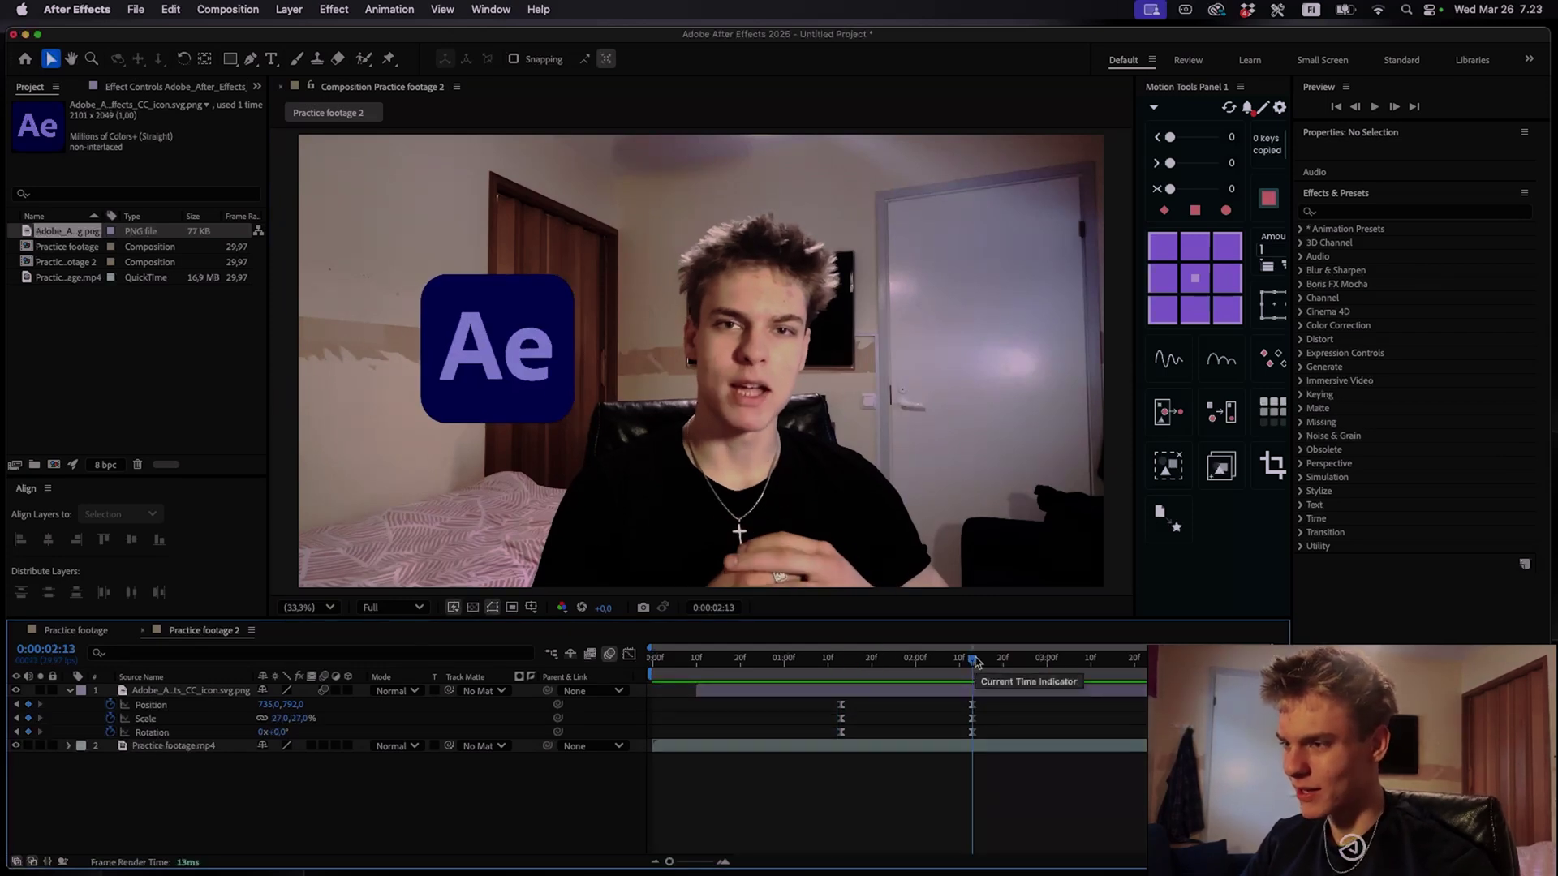
# Apply the 4-Color Gradient effect to the icon layer and set its blending mode to Multiply
pyautogui.click(995, 690)
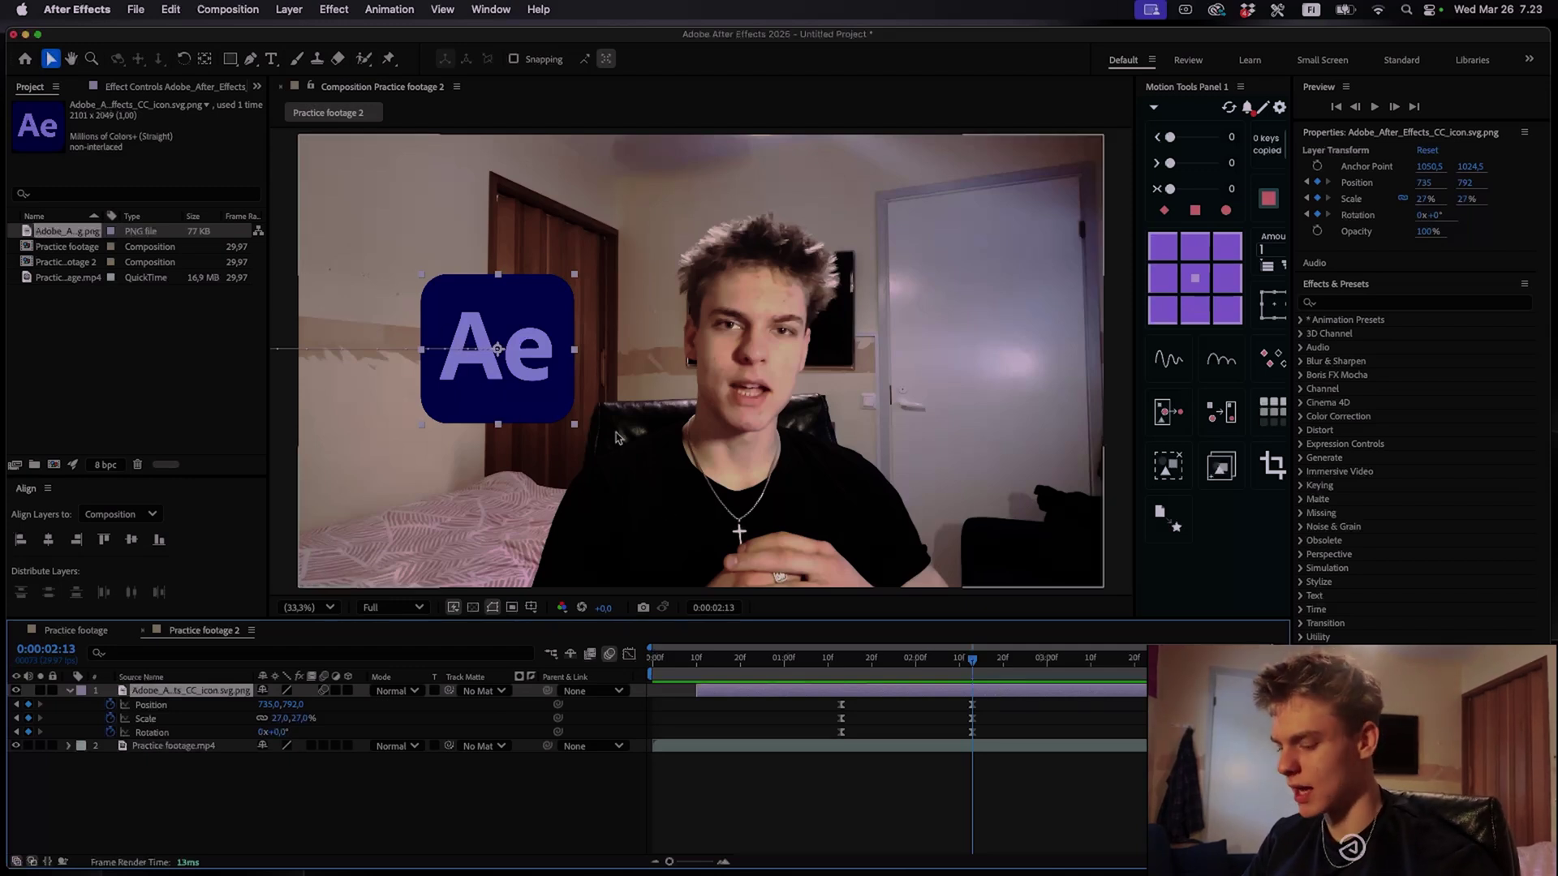
pyautogui.hotkey('ctrl', 'space')
pyautogui.write('gradi')
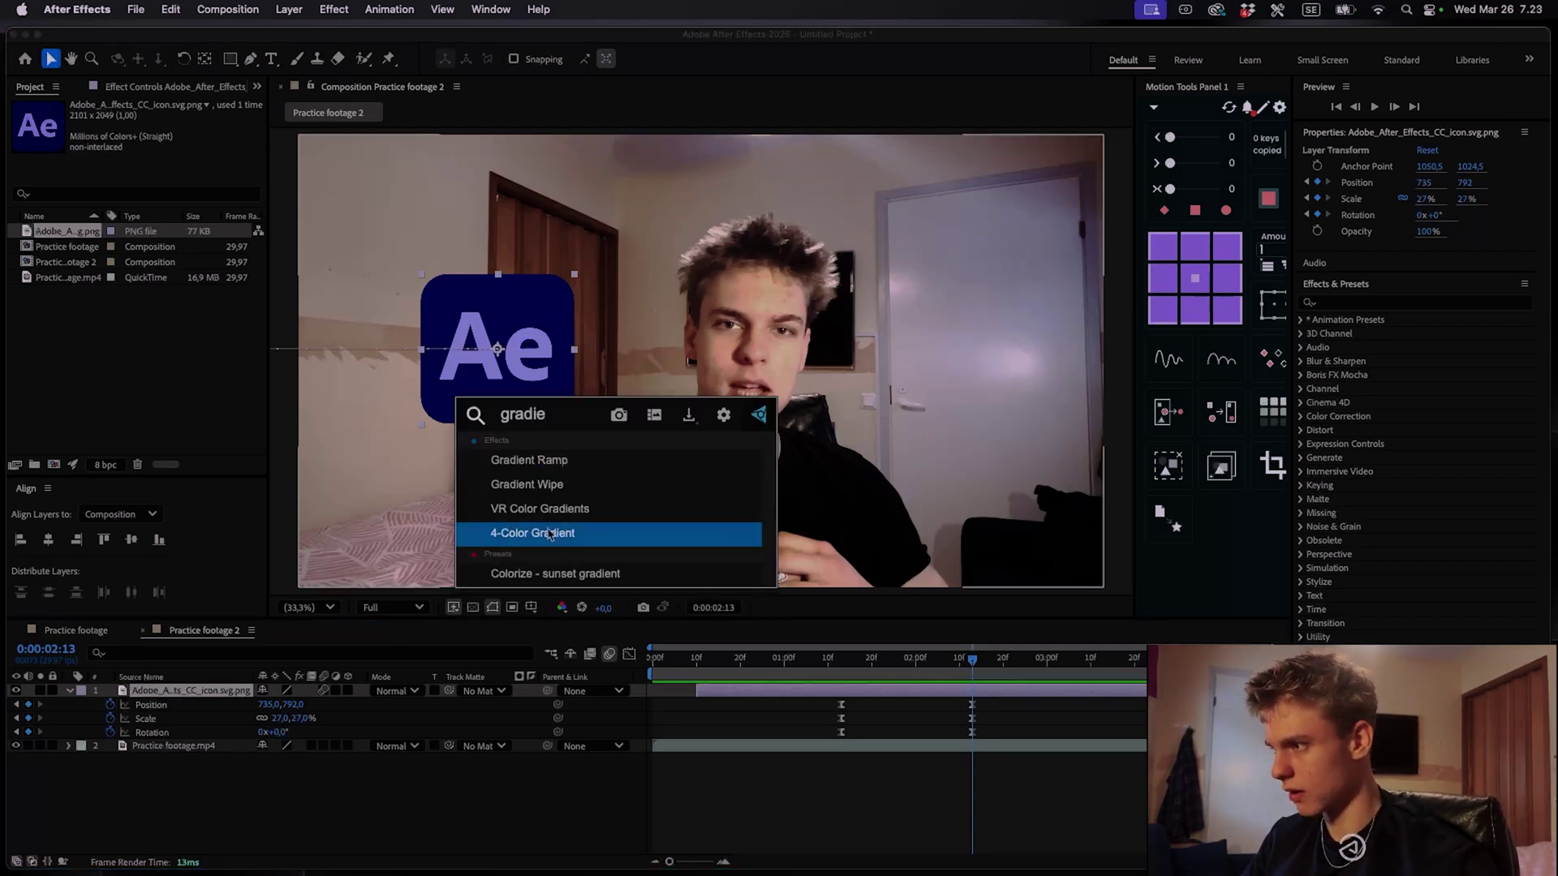
pyautogui.click(495, 533)
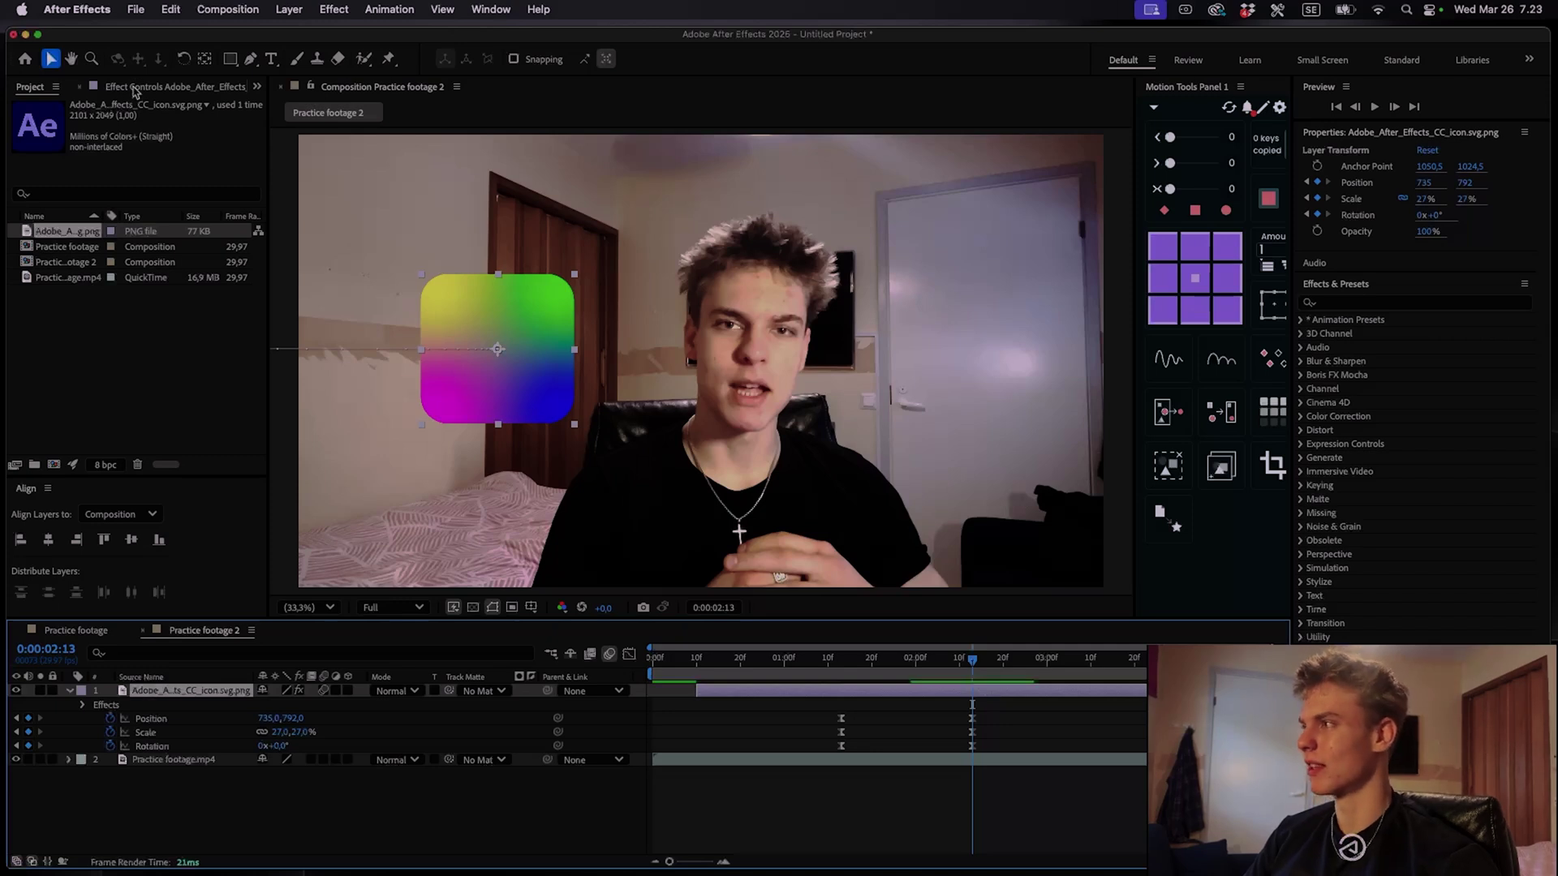
pyautogui.click(174, 86)
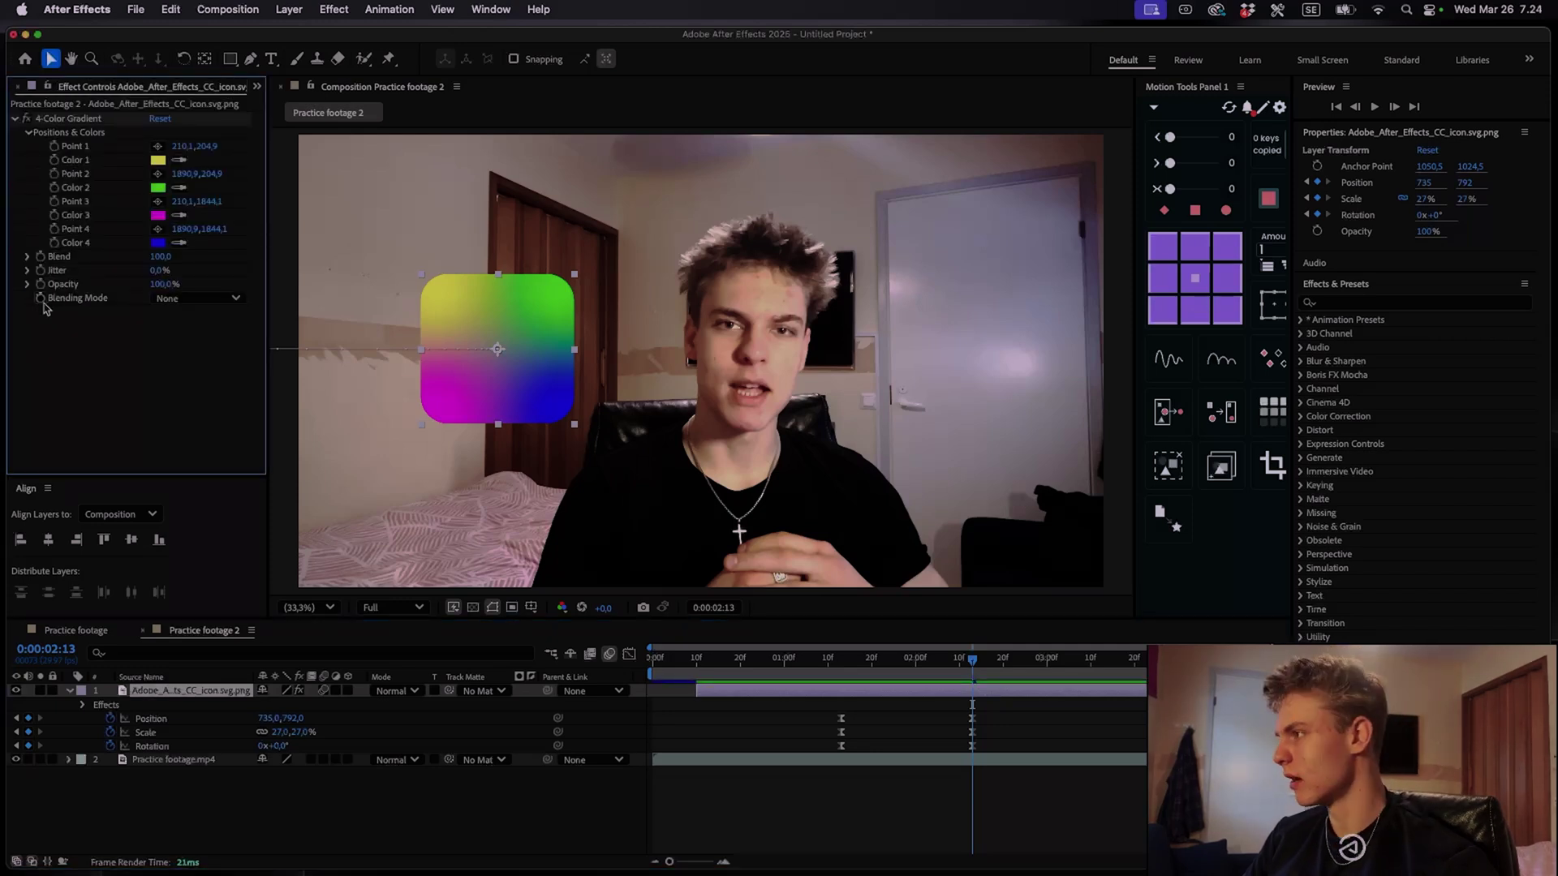
pyautogui.click(185, 302)
pyautogui.click(186, 378)
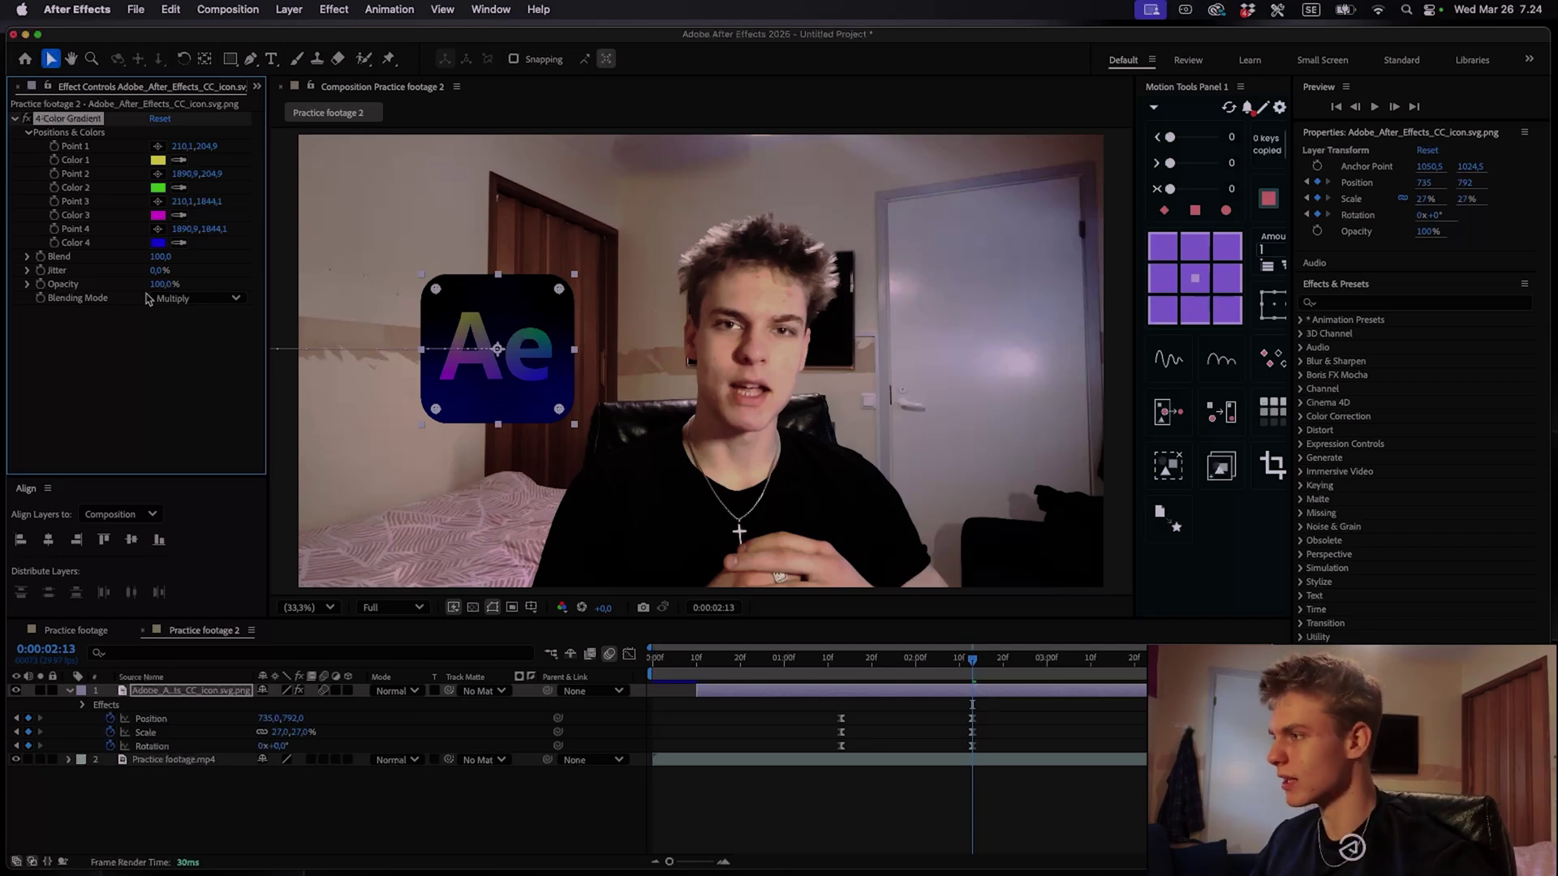
# Set Color 1 and Color 2 of the icon's gradient to white
pyautogui.click(159, 160)
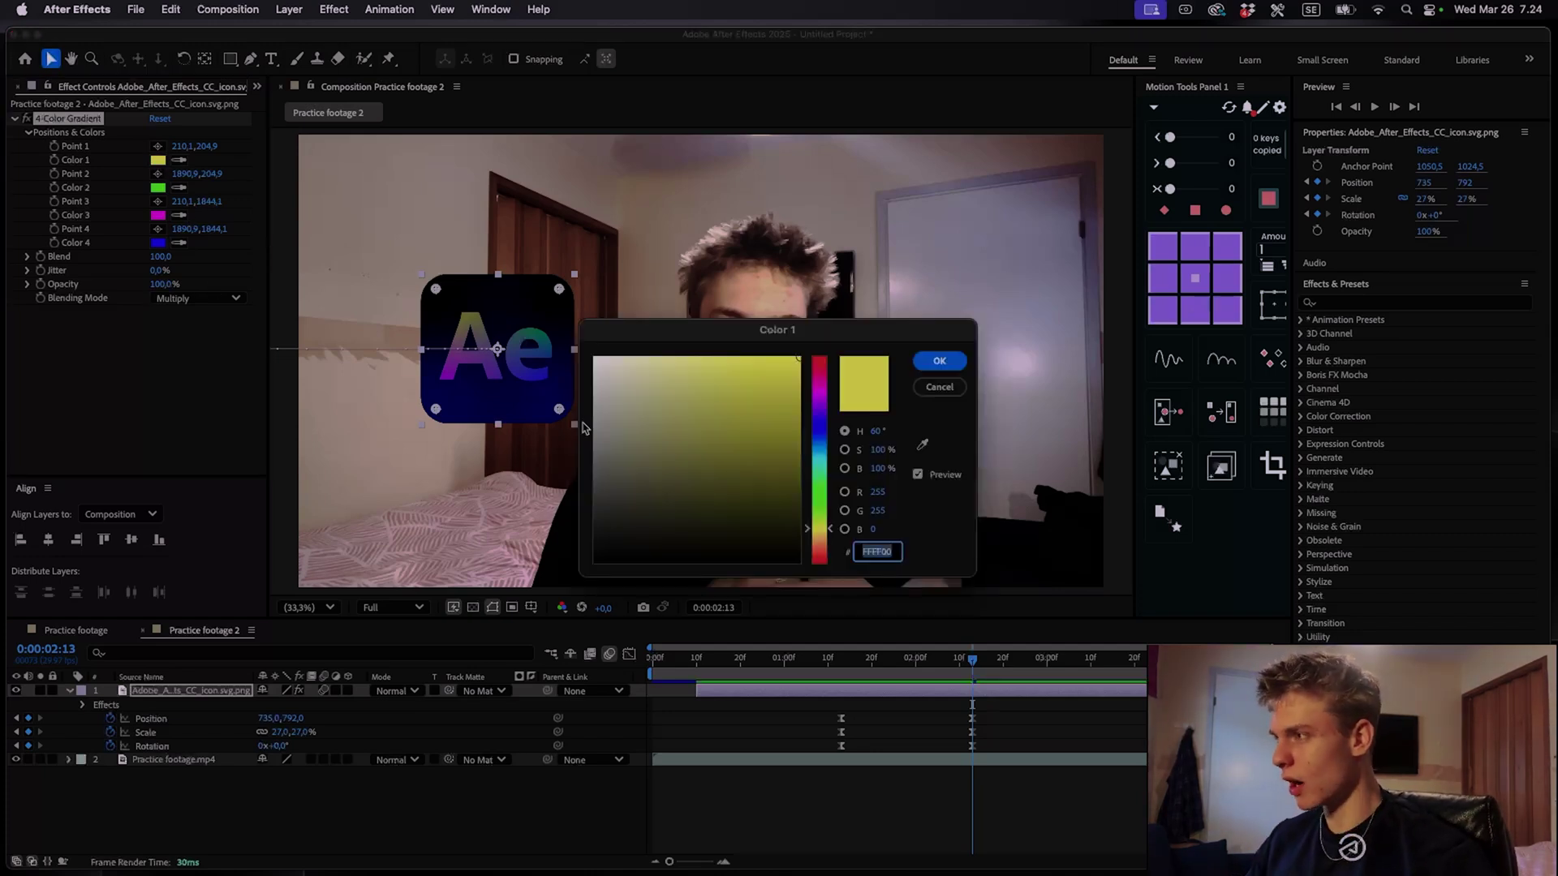
pyautogui.moveTo(596, 426); pyautogui.dragTo(589, 313)
pyautogui.click(939, 360)
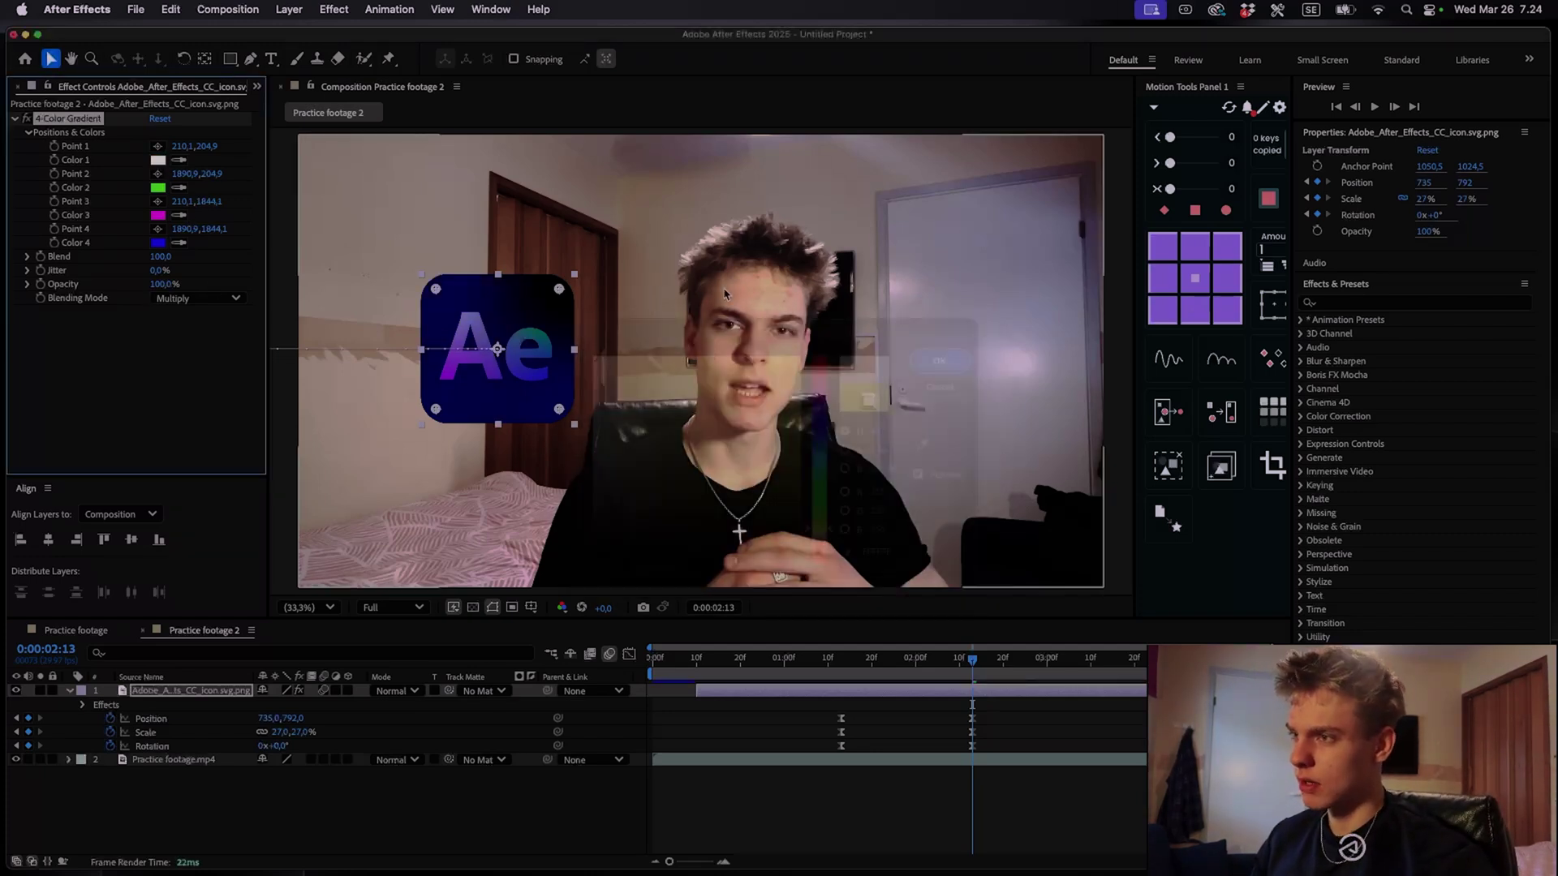
pyautogui.click(158, 187)
pyautogui.click(633, 392)
pyautogui.click(938, 360)
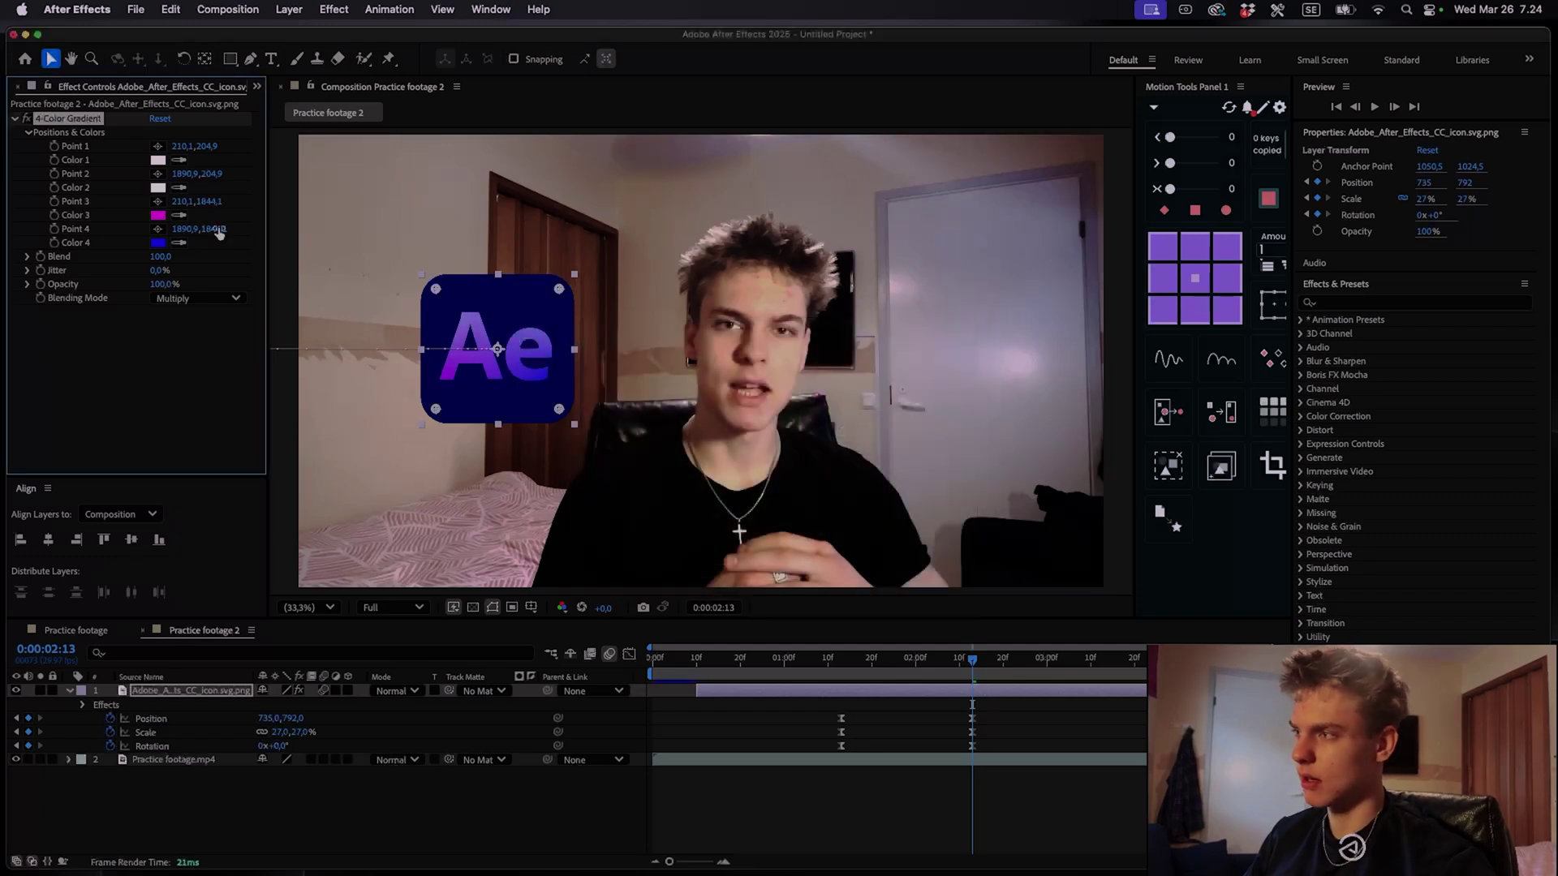
# Set Color 3 and Color 4 of the icon's gradient to black (000000)
pyautogui.click(158, 215)
pyautogui.click(692, 560)
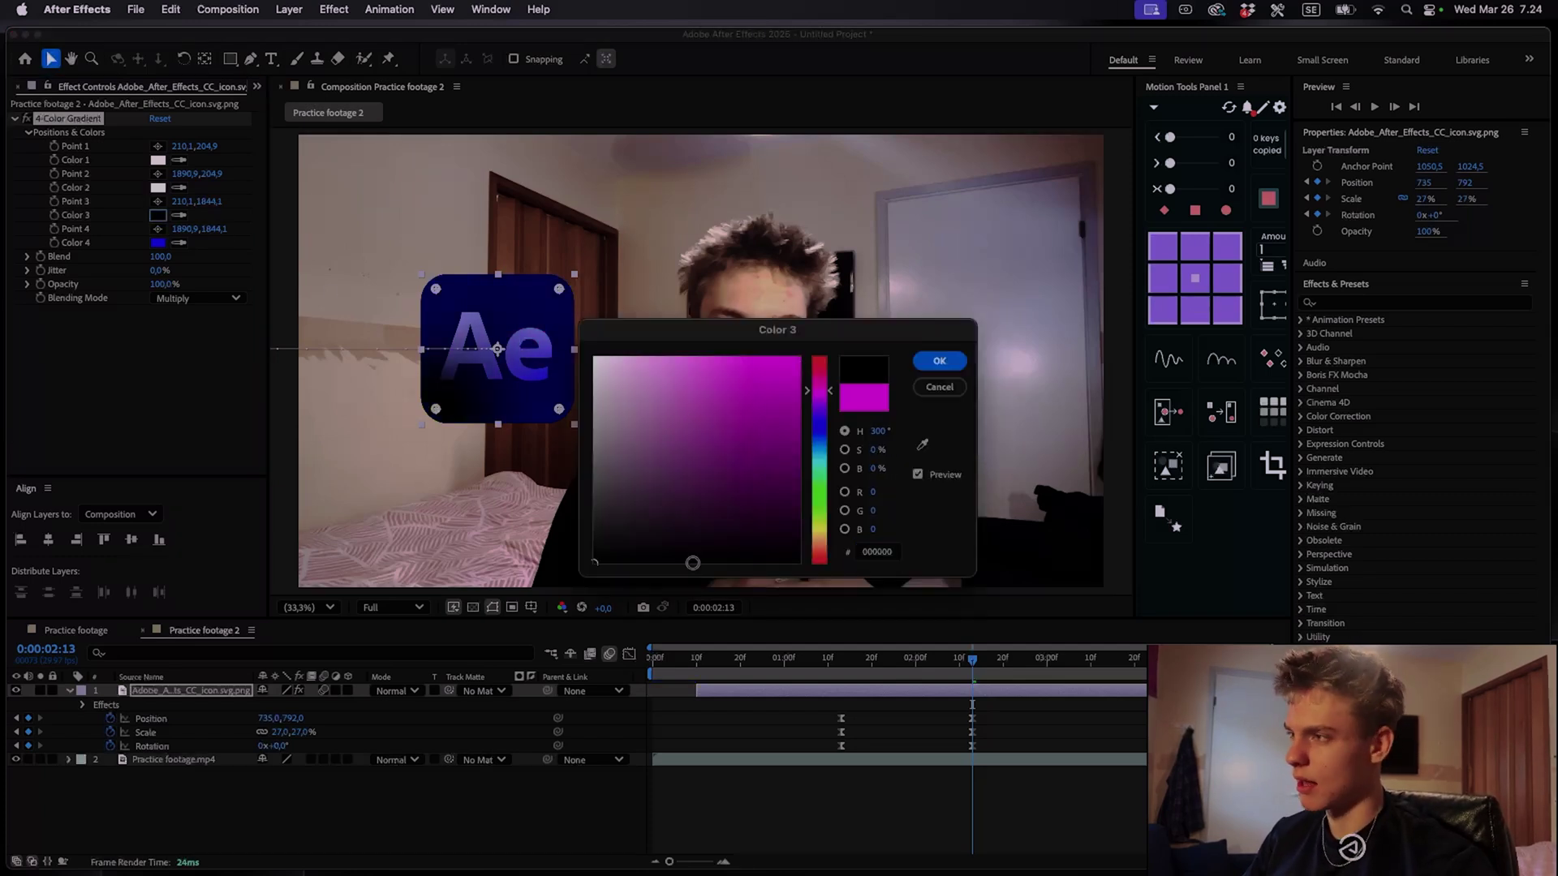
pyautogui.click(939, 360)
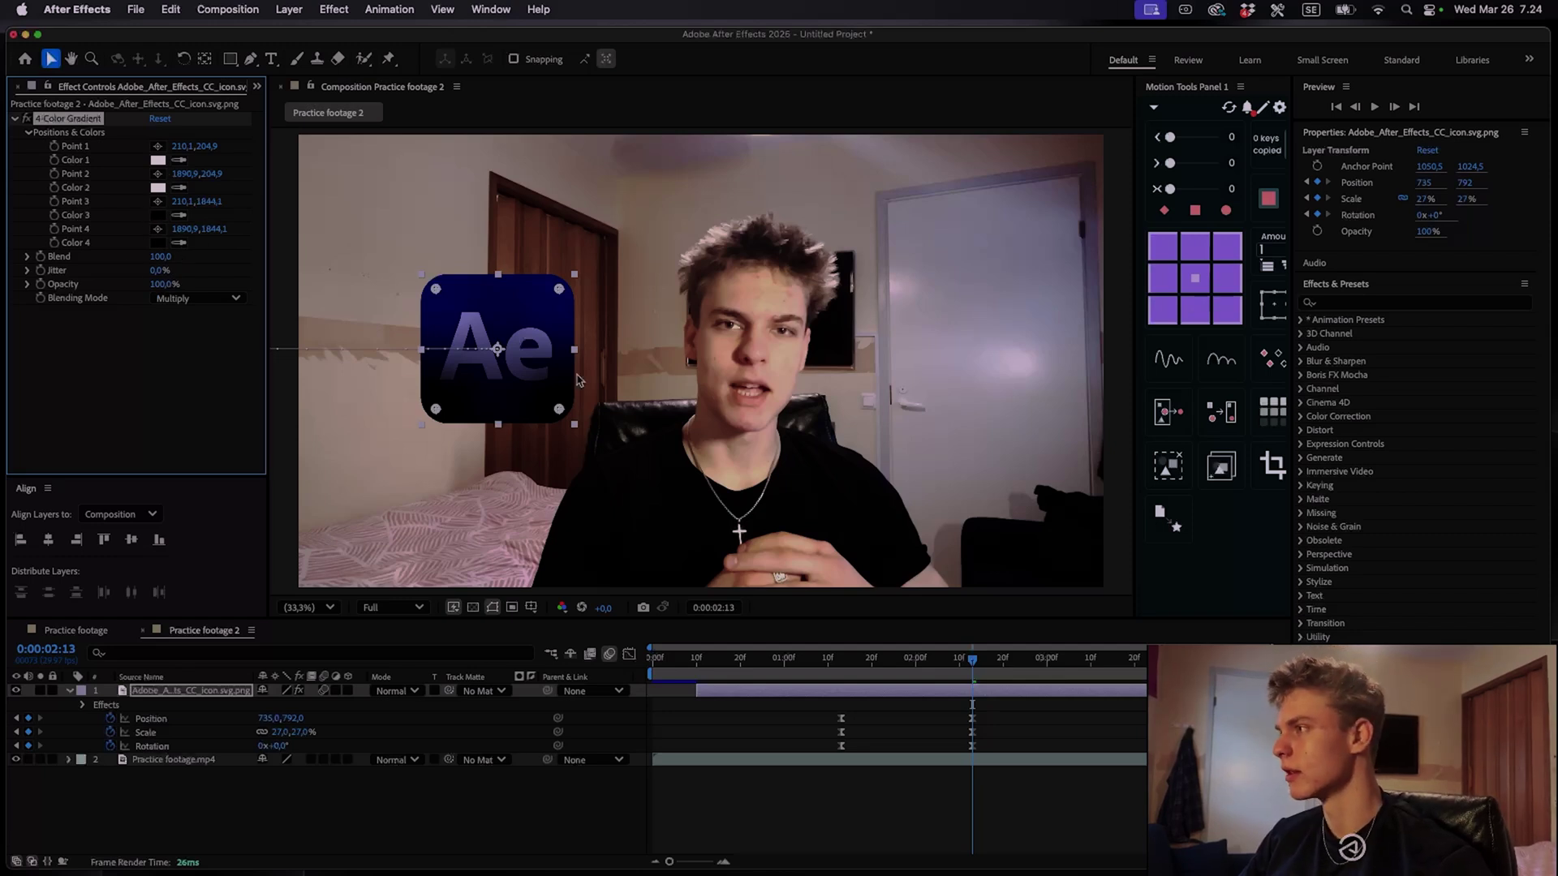
# Reposition gradient Points 1 to 4 near the icon's corners, at about (240, 257), (1765, 279), (158, 1907) and (1917, 2044)
pyautogui.moveTo(559, 409); pyautogui.dragTo(561, 421)
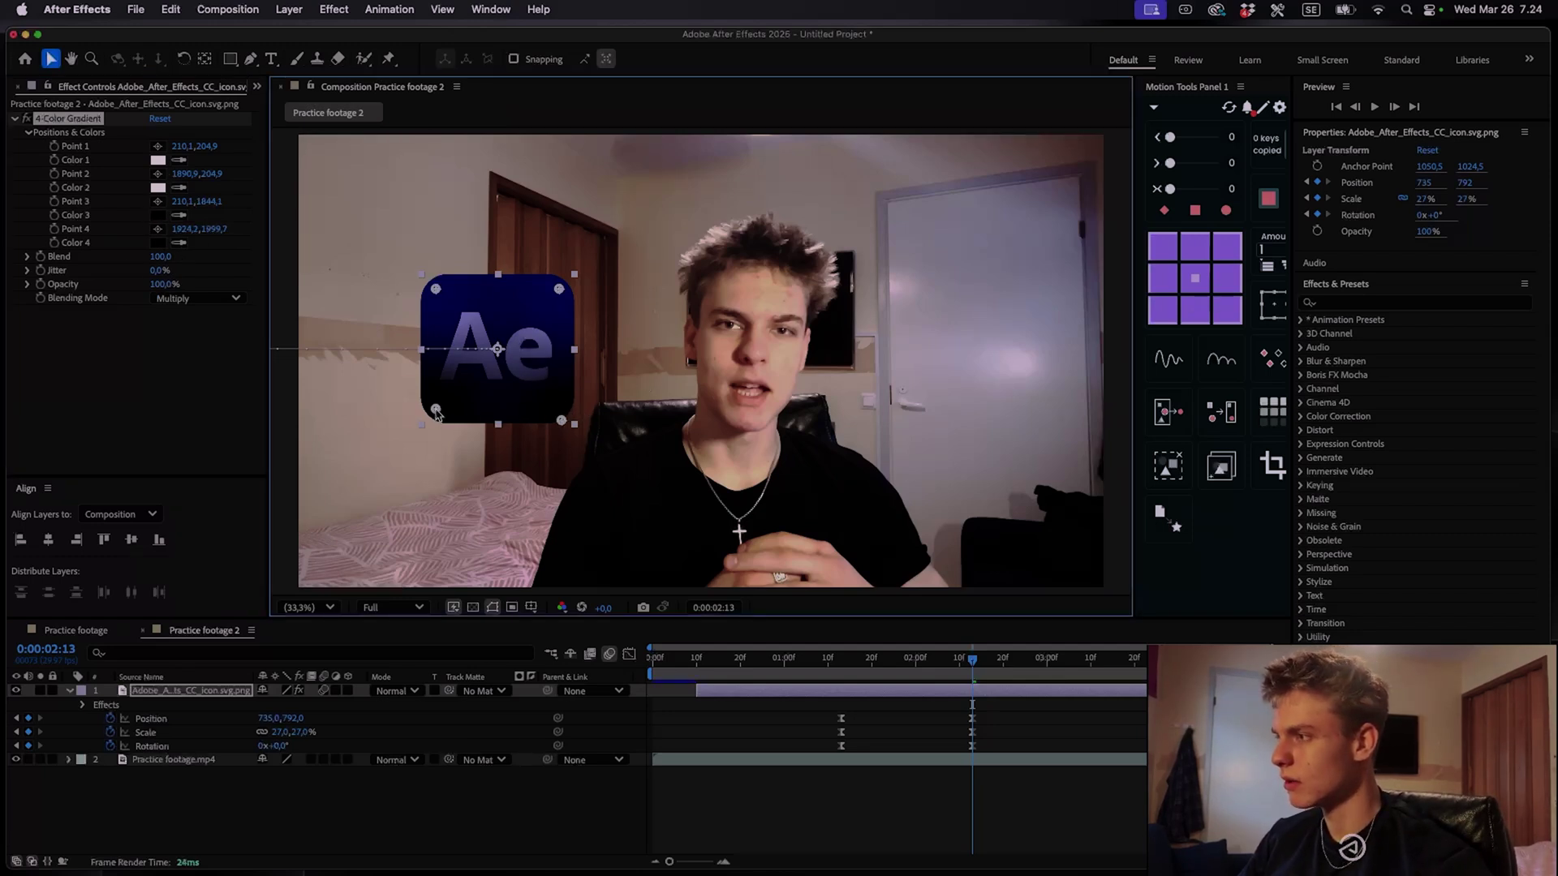
pyautogui.moveTo(435, 411); pyautogui.dragTo(434, 426)
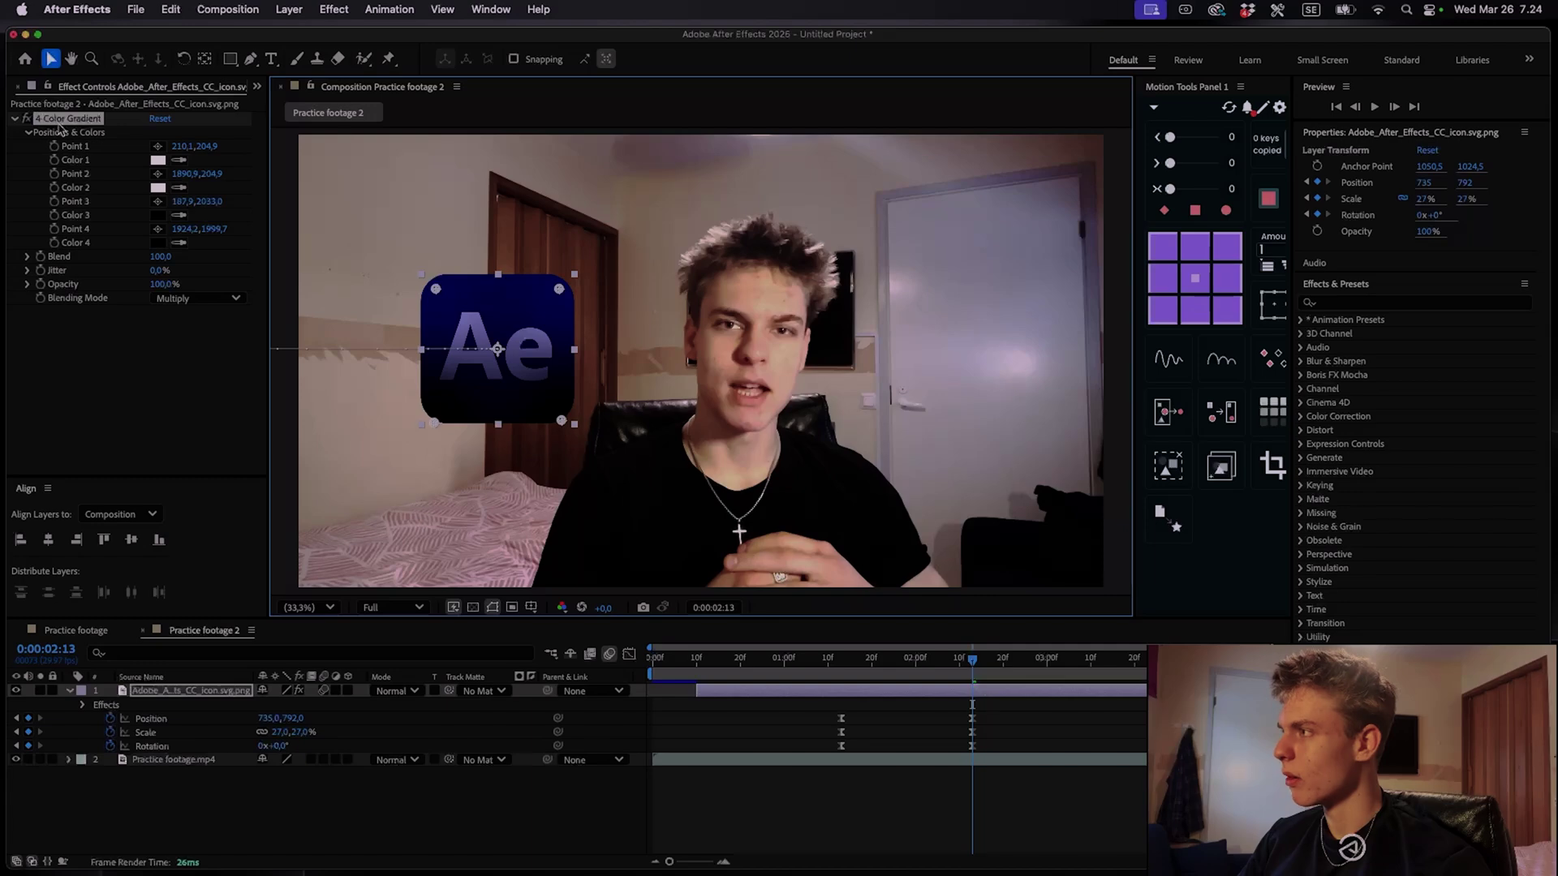
pyautogui.click(59, 121)
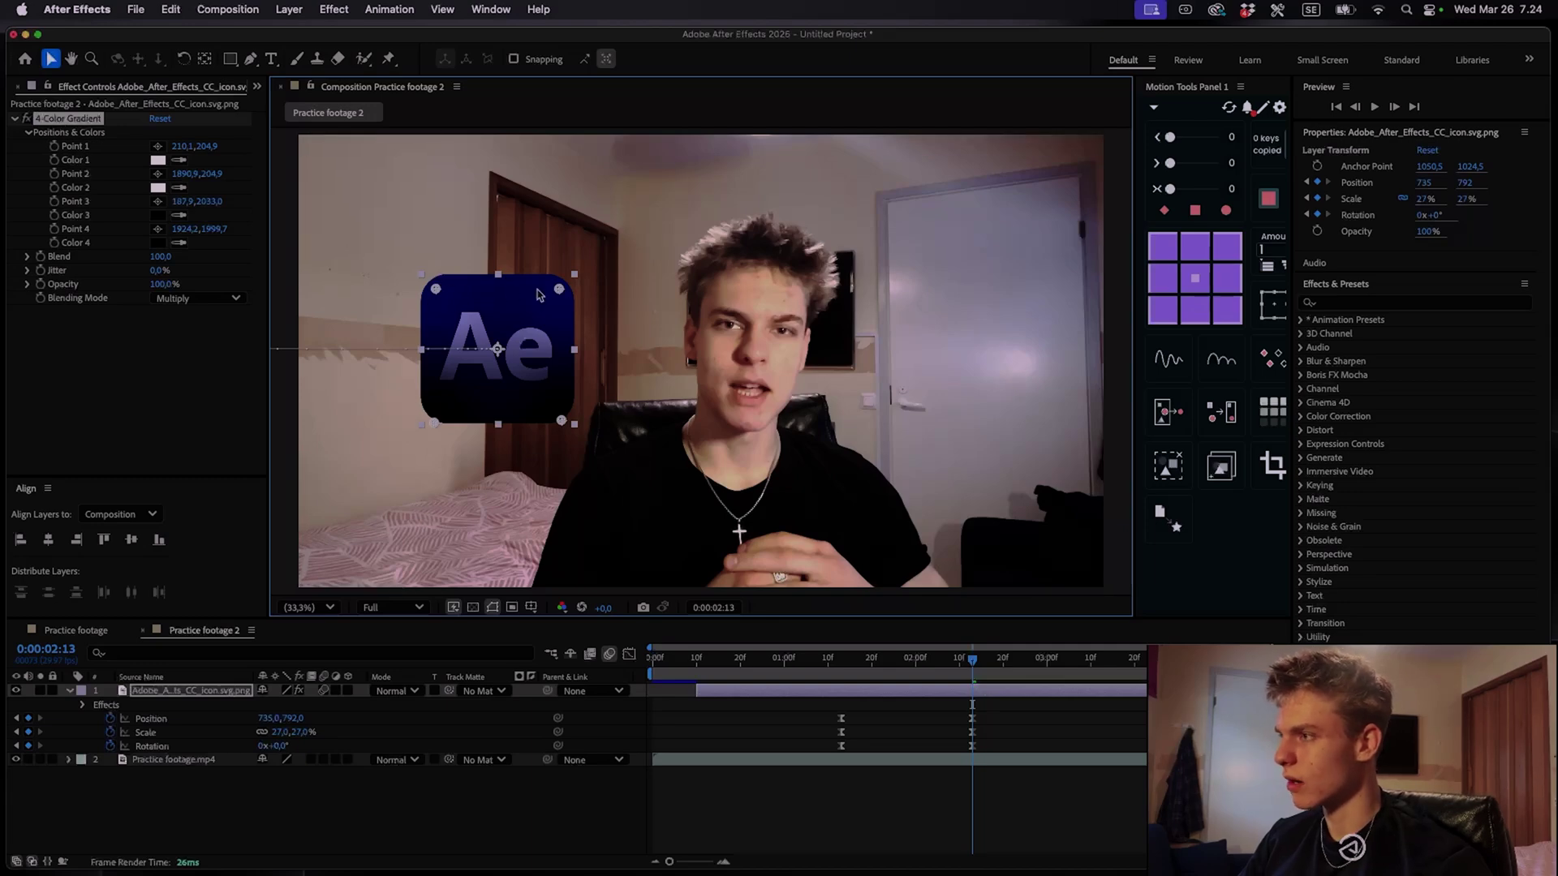
pyautogui.press('.')
pyautogui.press('.')
pyautogui.moveTo(449, 338); pyautogui.dragTo(1111, 319)
pyautogui.press(',')
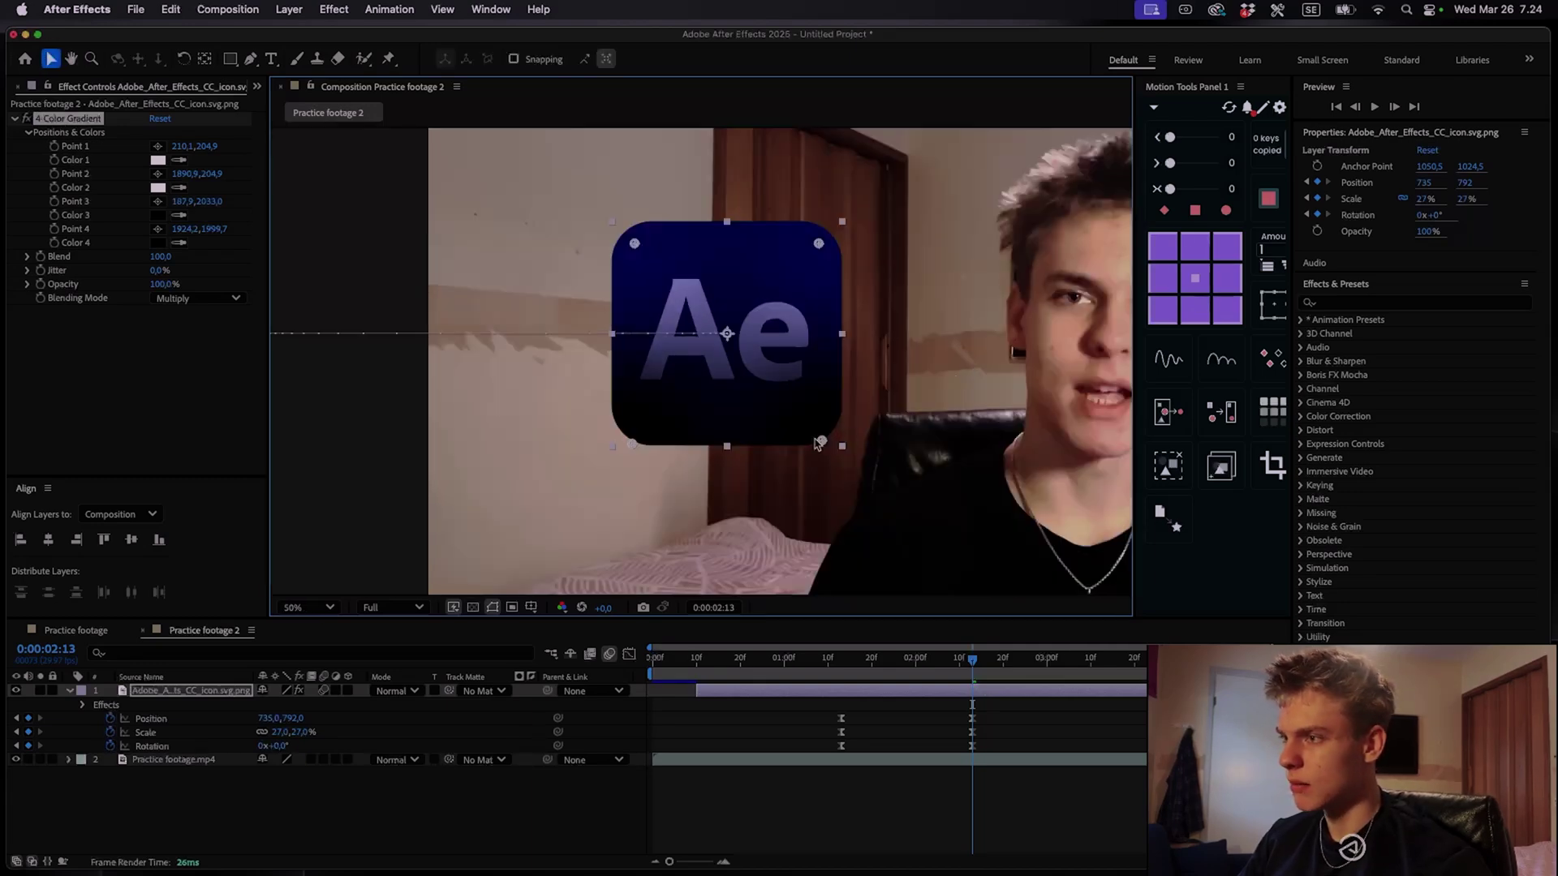
pyautogui.moveTo(820, 442); pyautogui.dragTo(835, 465)
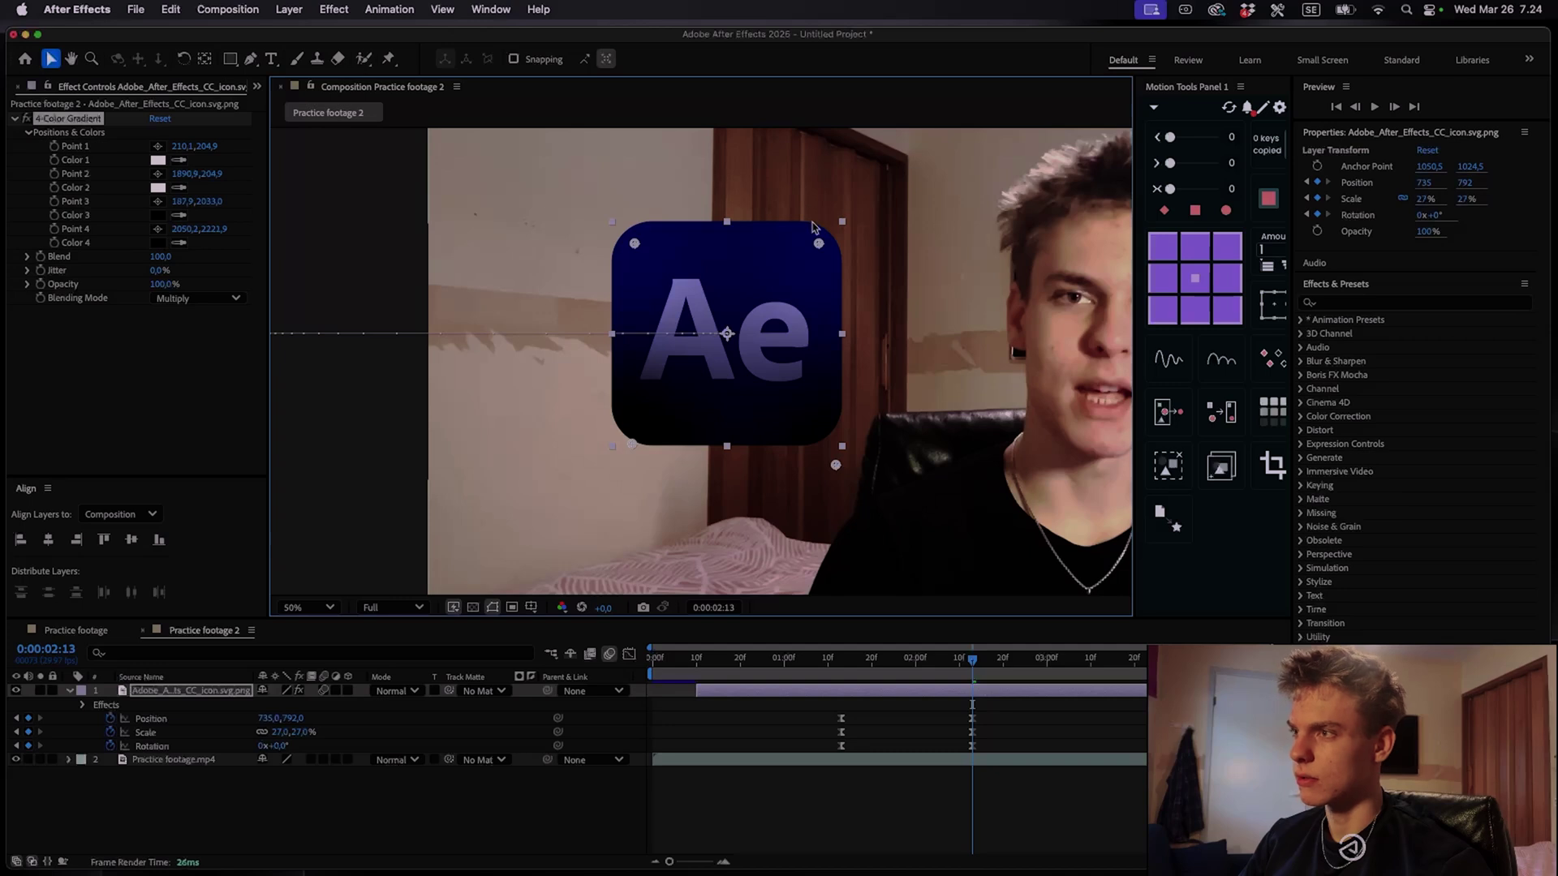
pyautogui.moveTo(635, 243); pyautogui.dragTo(632, 246)
pyautogui.moveTo(818, 243)
pyautogui.mouseDown()
pyautogui.moveTo(828, 231)
pyautogui.moveTo(815, 242)
pyautogui.mouseUp()
pyautogui.moveTo(632, 445); pyautogui.dragTo(628, 432)
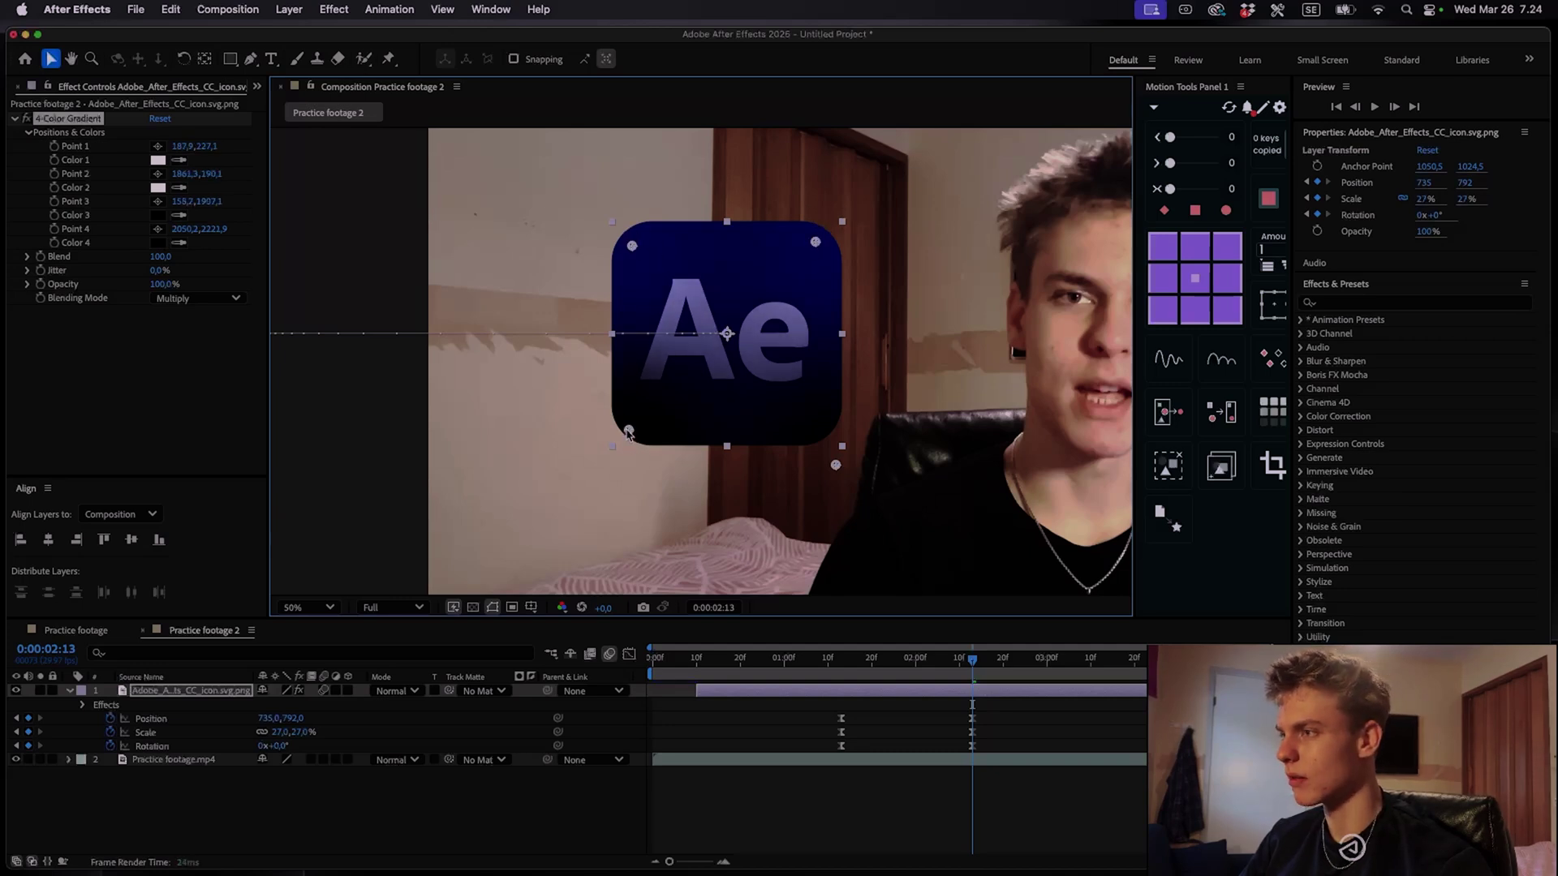
pyautogui.moveTo(836, 465); pyautogui.dragTo(821, 445)
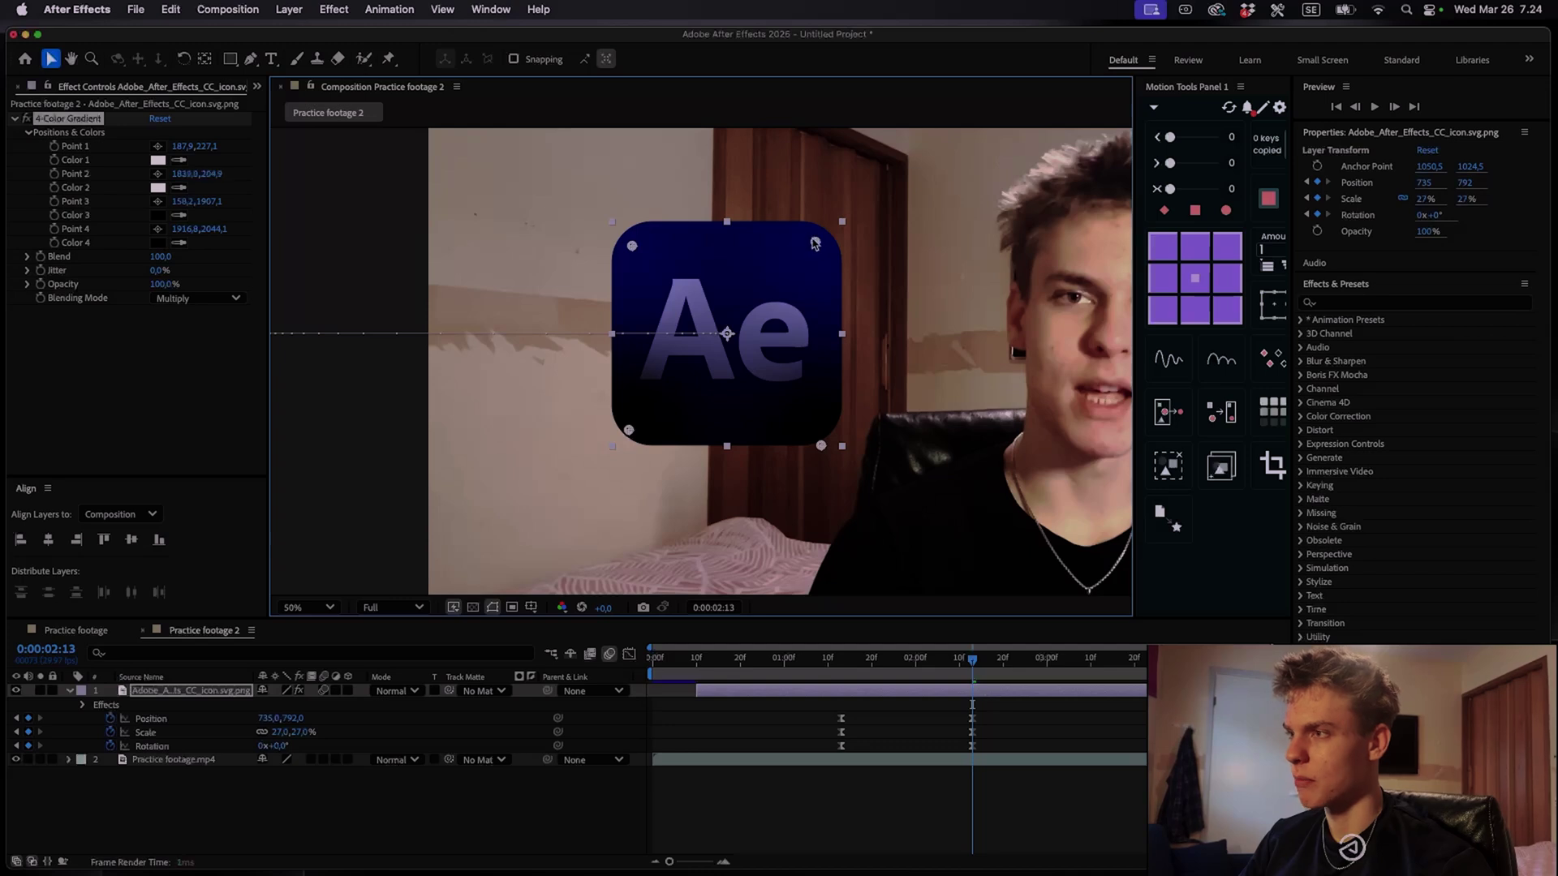
pyautogui.moveTo(816, 241); pyautogui.dragTo(804, 251)
pyautogui.moveTo(632, 246); pyautogui.dragTo(637, 249)
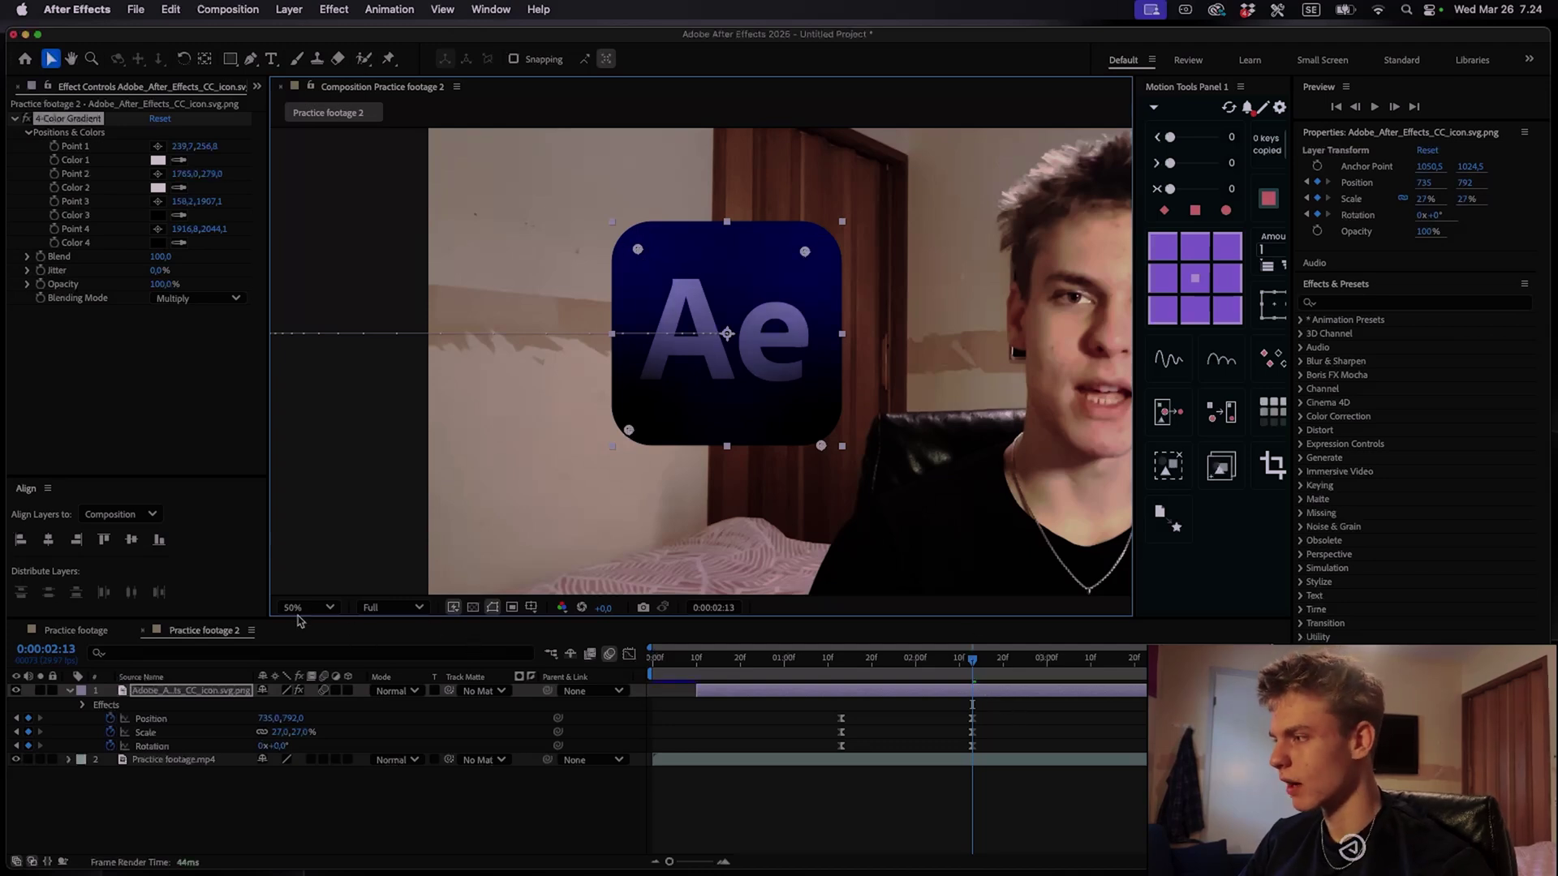
# Switch the icon layer's effects off and on again to compare it with and without the gradient
pyautogui.click(1001, 735)
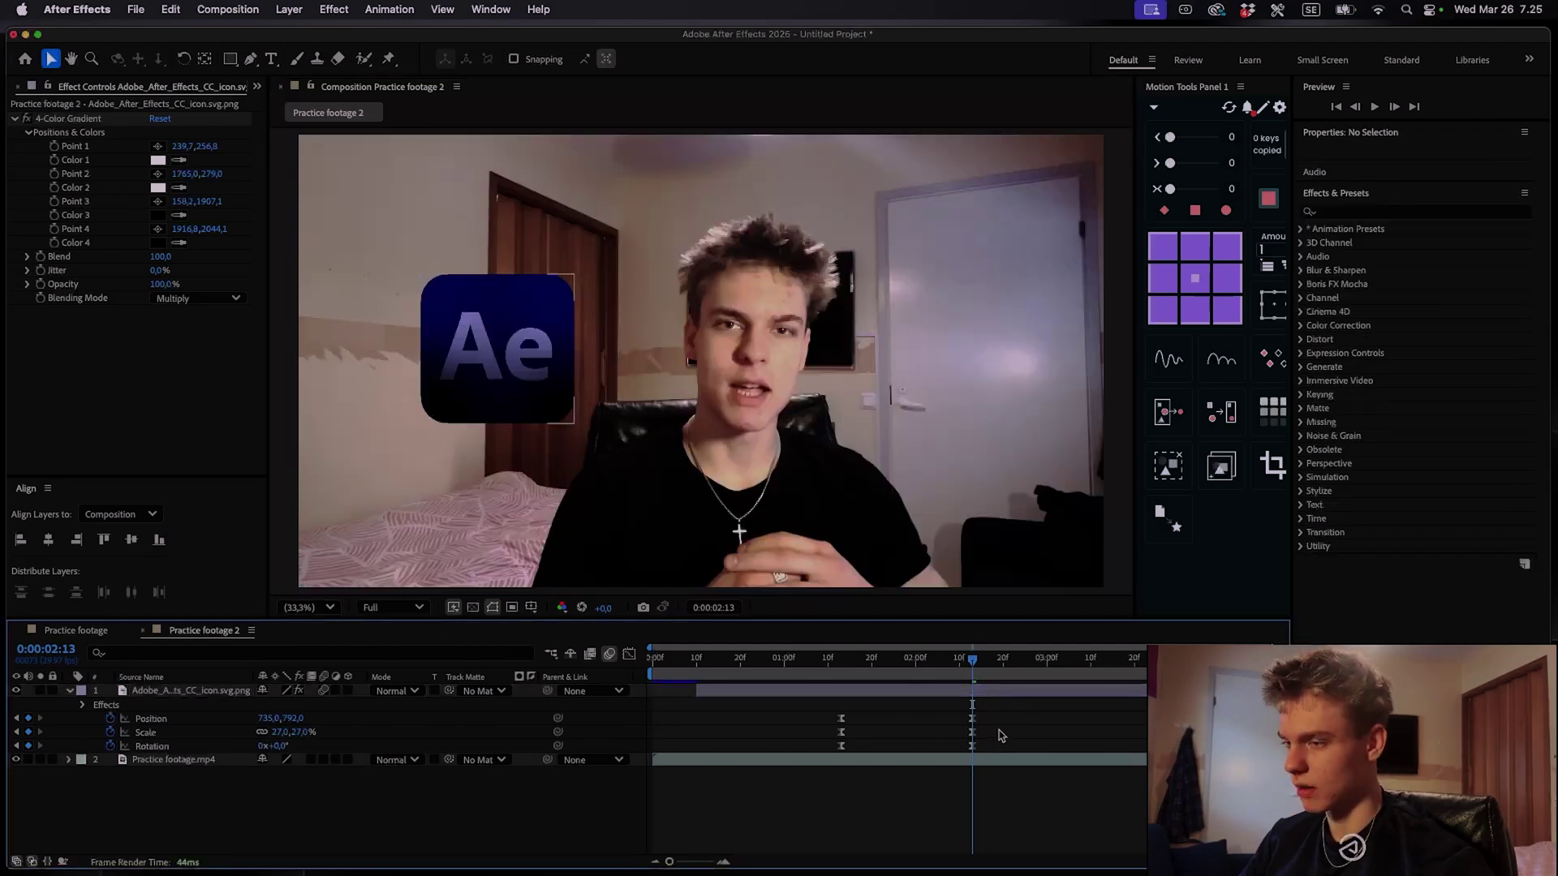
pyautogui.click(299, 691)
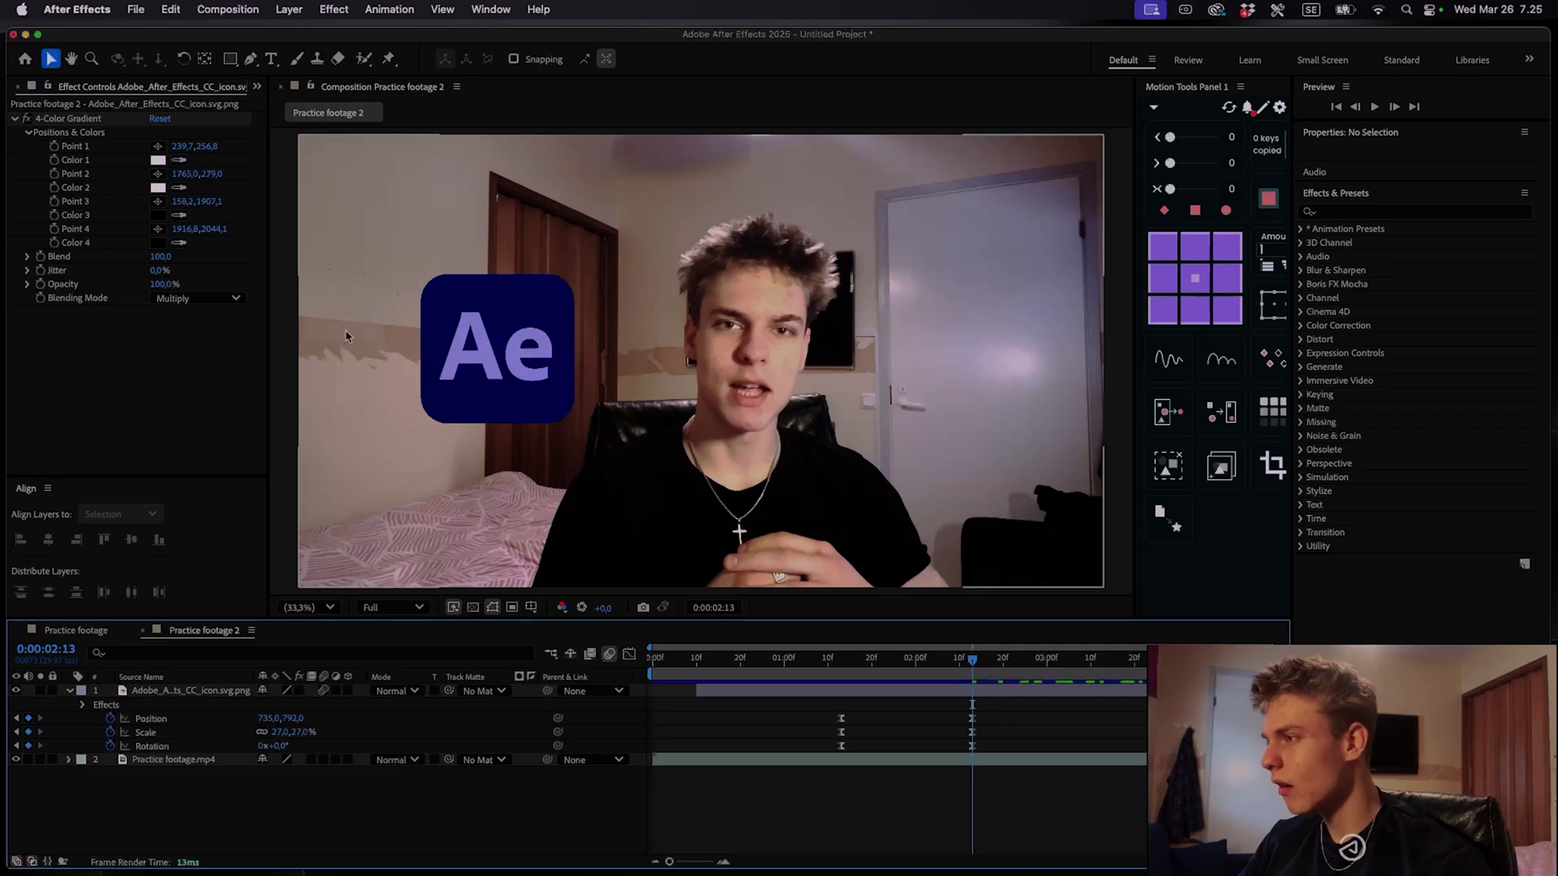
pyautogui.click(299, 691)
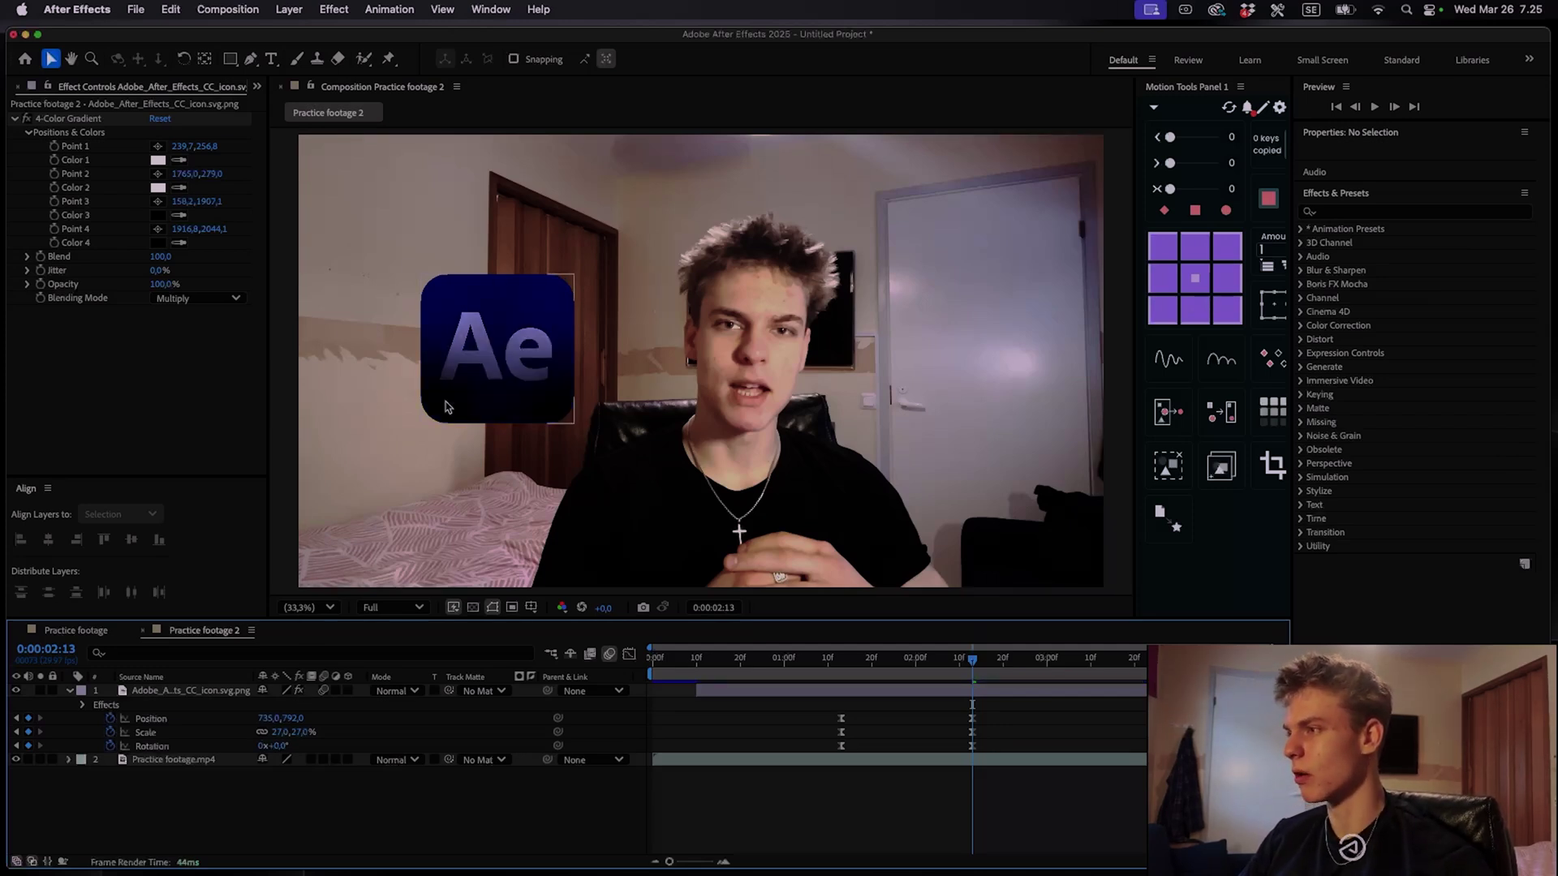
# Add the Glow effect to the icon layer
pyautogui.click(482, 319)
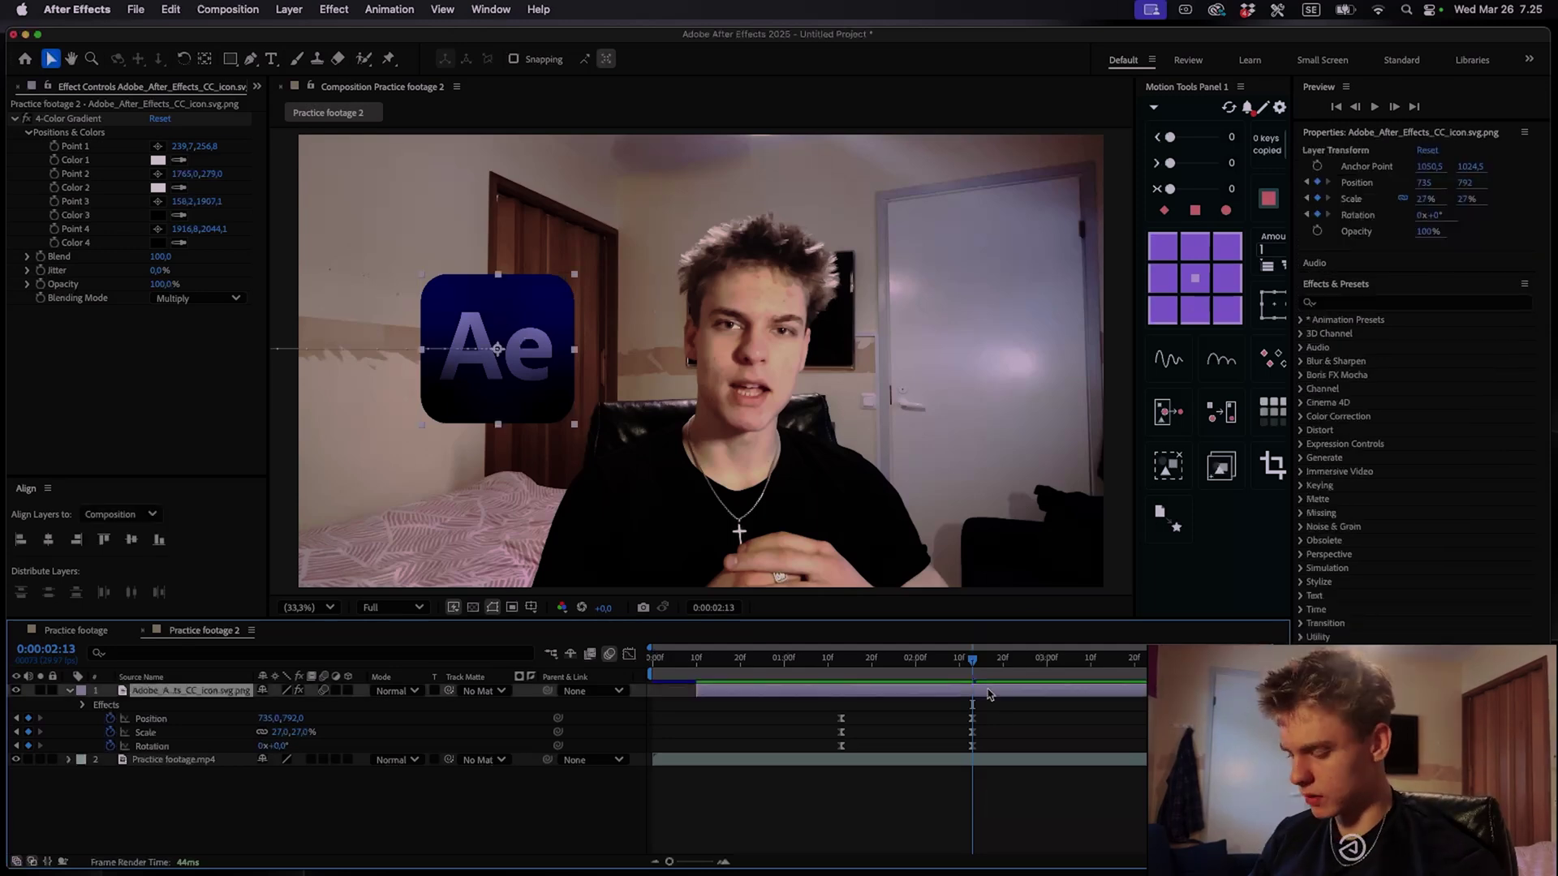
pyautogui.hotkey('ctrl', 'space')
pyautogui.write('glow')
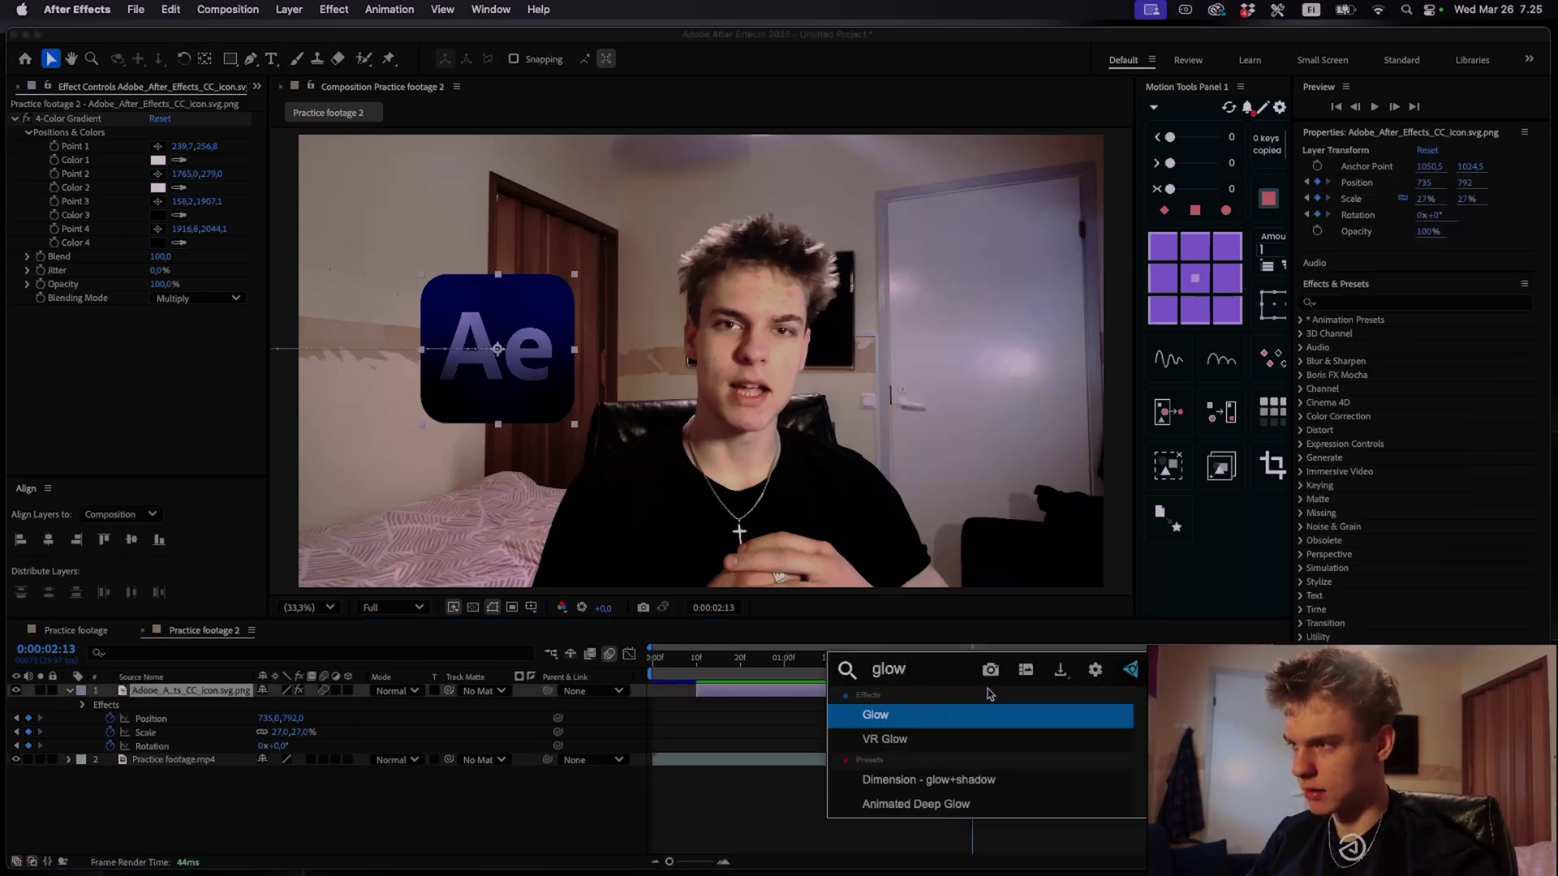
pyautogui.press('Return')
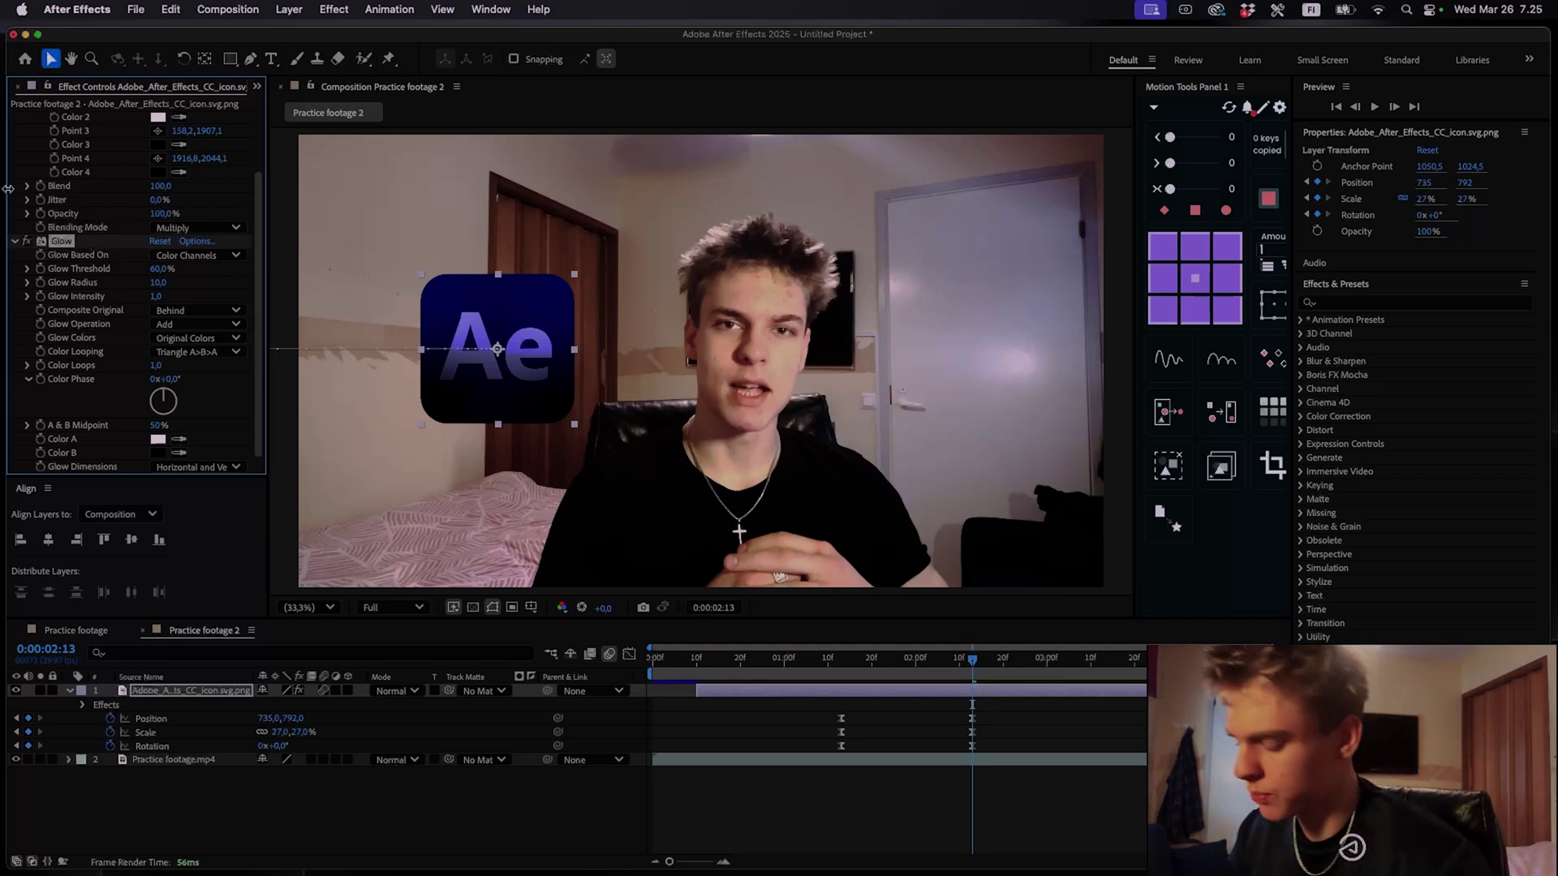
# Set the icon's Glow Intensity to 0.1, Glow Radius to 38 and Glow Threshold to 32.9%
pyautogui.click(156, 296)
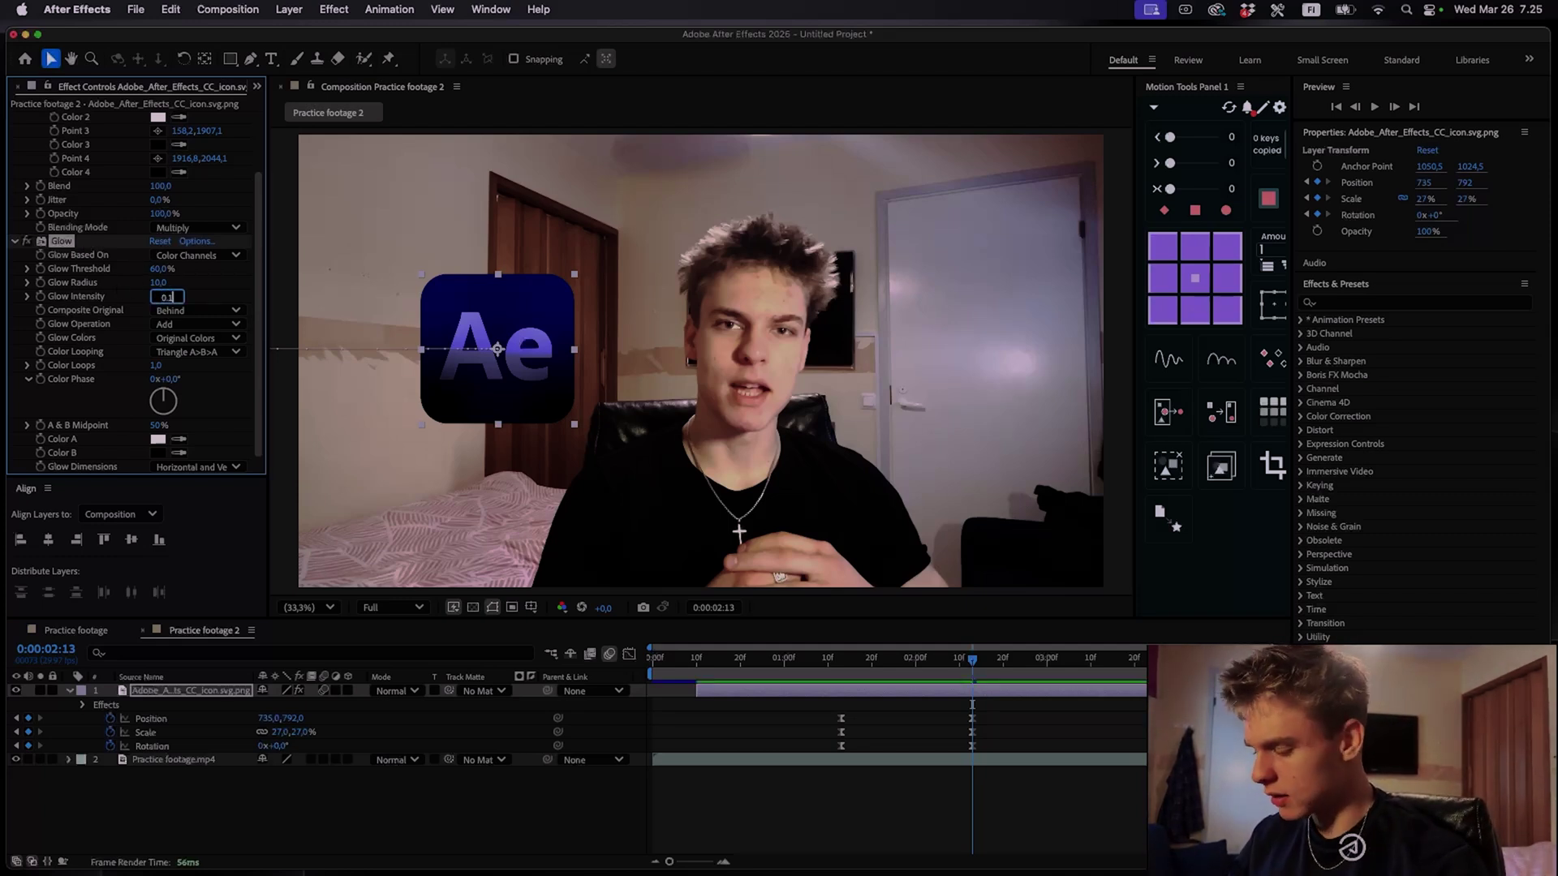
pyautogui.write('0,12')
pyautogui.press('Return')
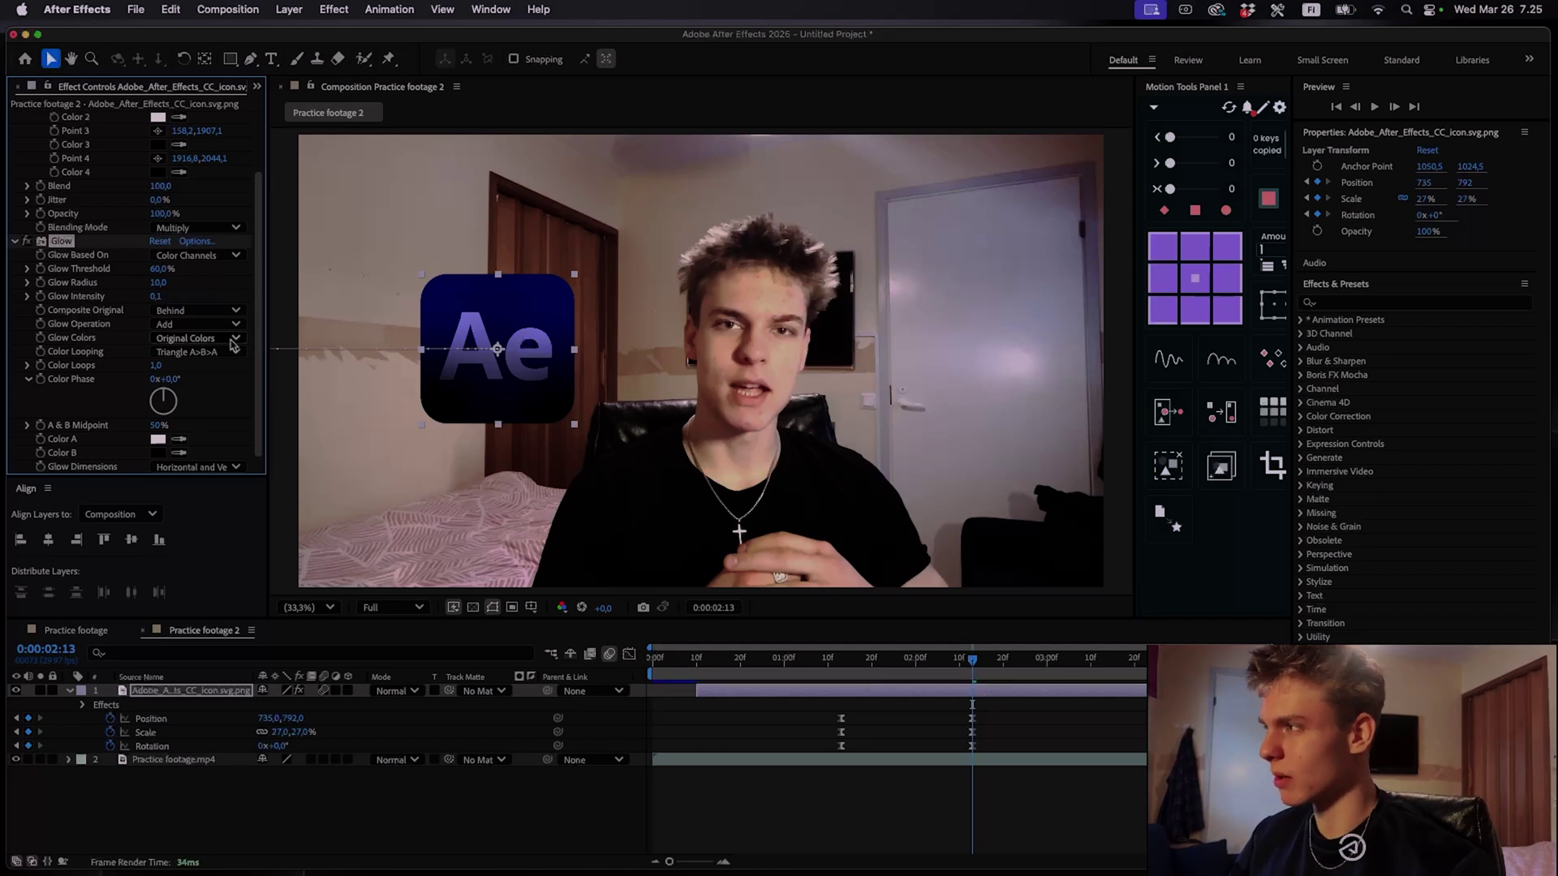
pyautogui.moveTo(159, 282); pyautogui.dragTo(180, 285)
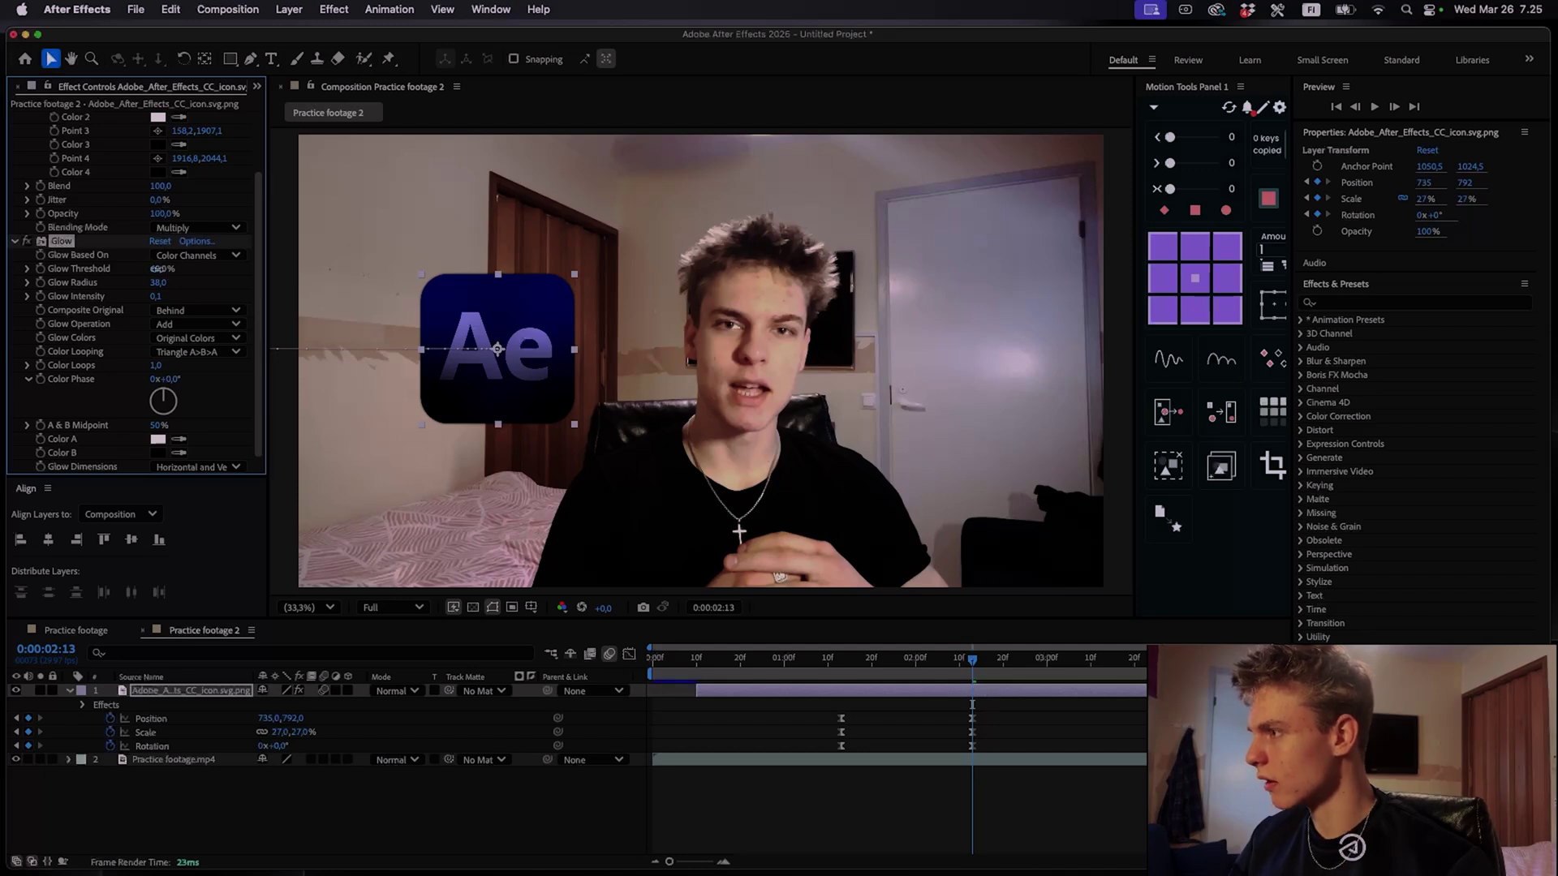
pyautogui.moveTo(158, 271); pyautogui.dragTo(116, 270)
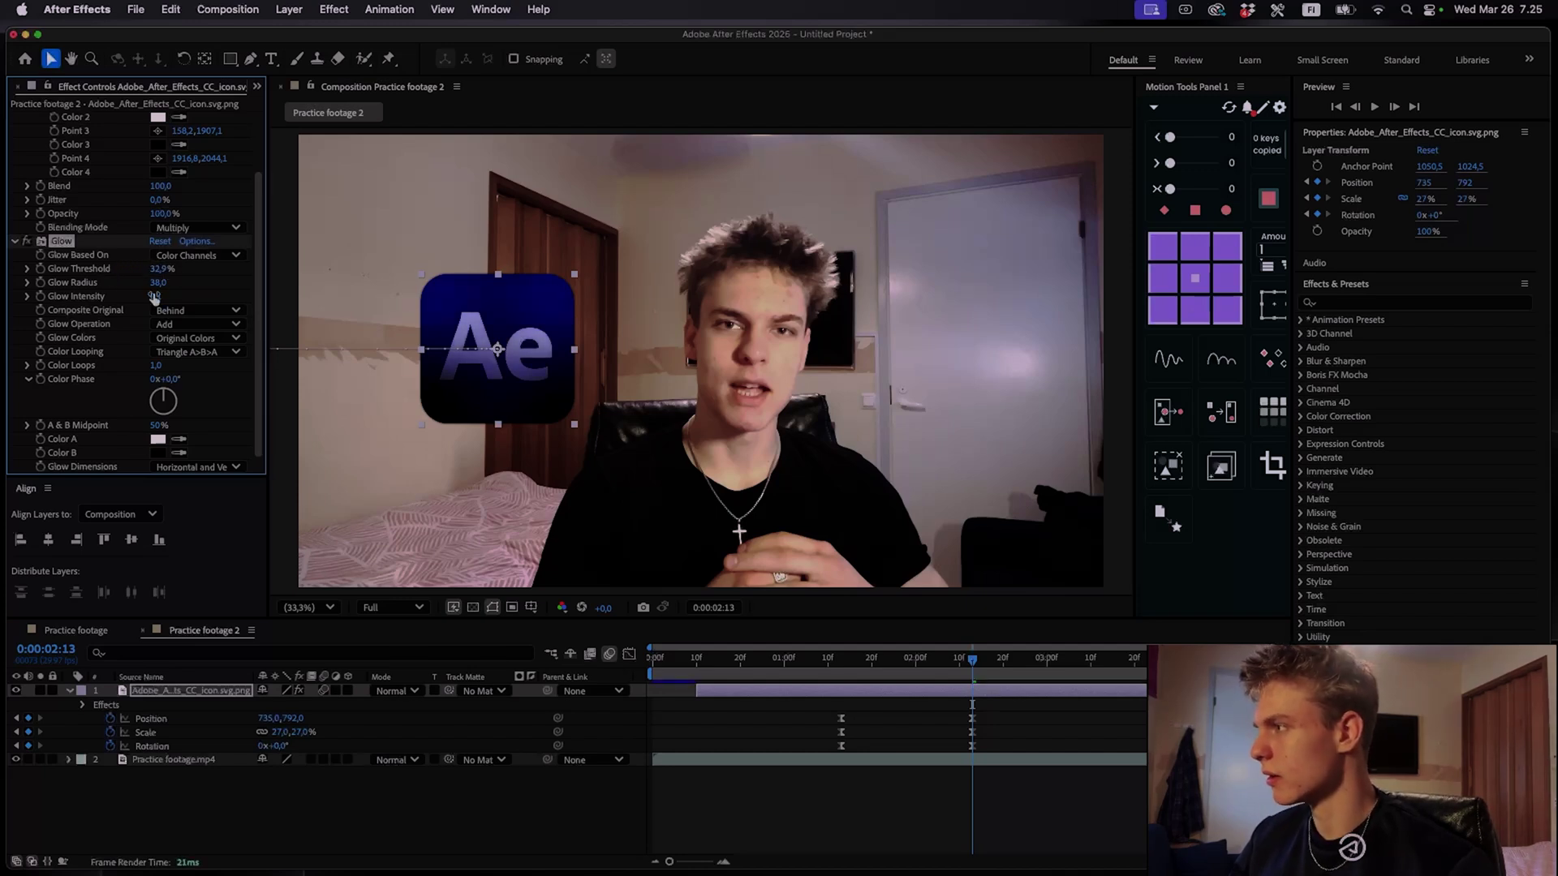
# Switch the Glow effect off and on again to compare the icon with and without it up close
pyautogui.scroll(1, 697, 491)
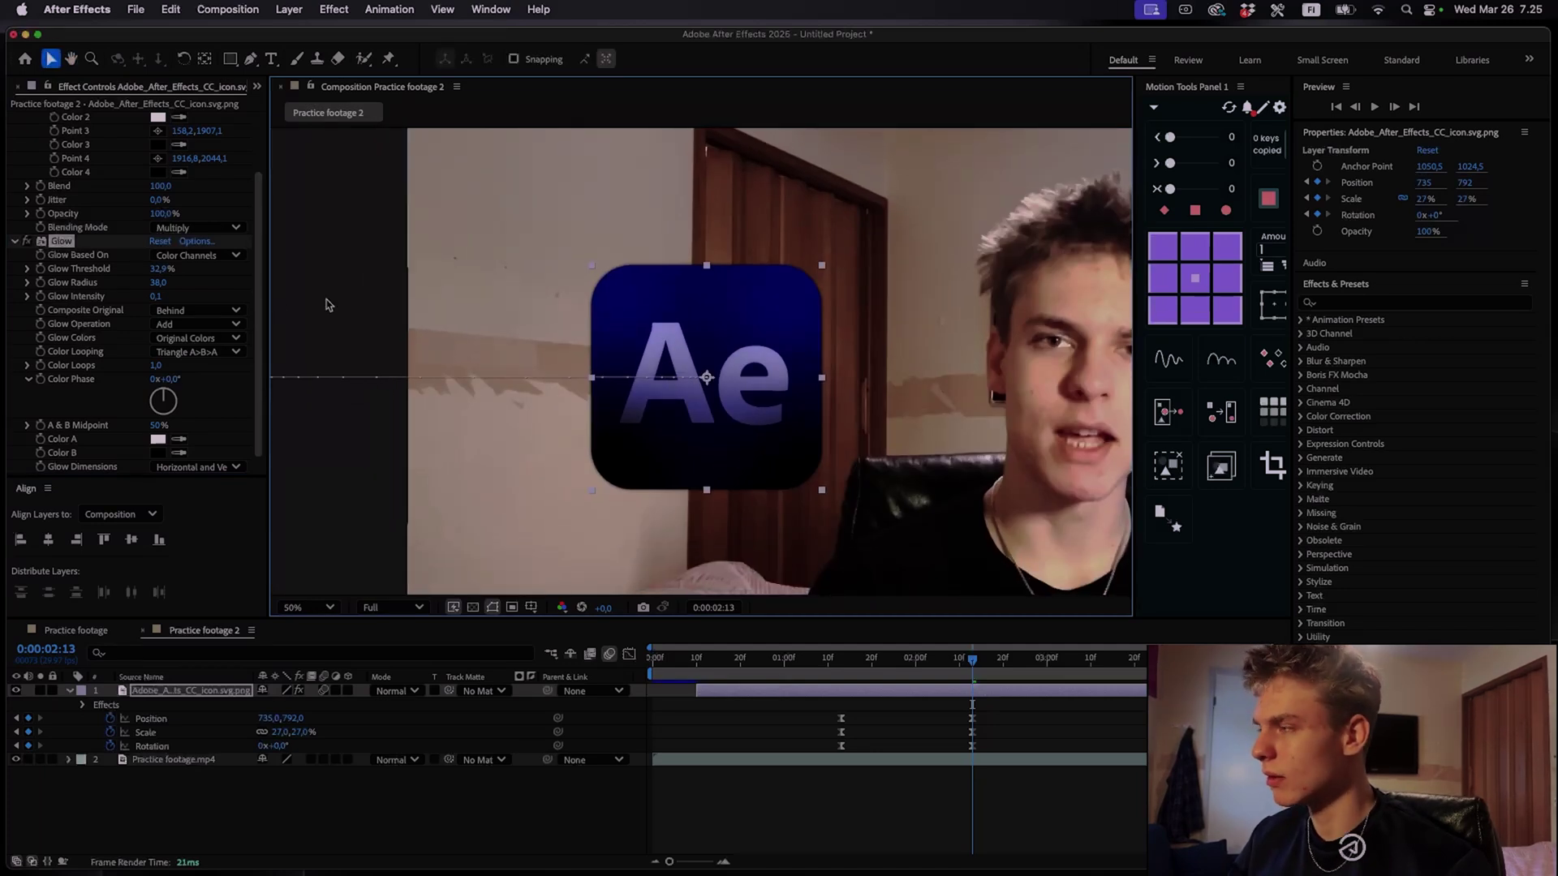
pyautogui.click(26, 241)
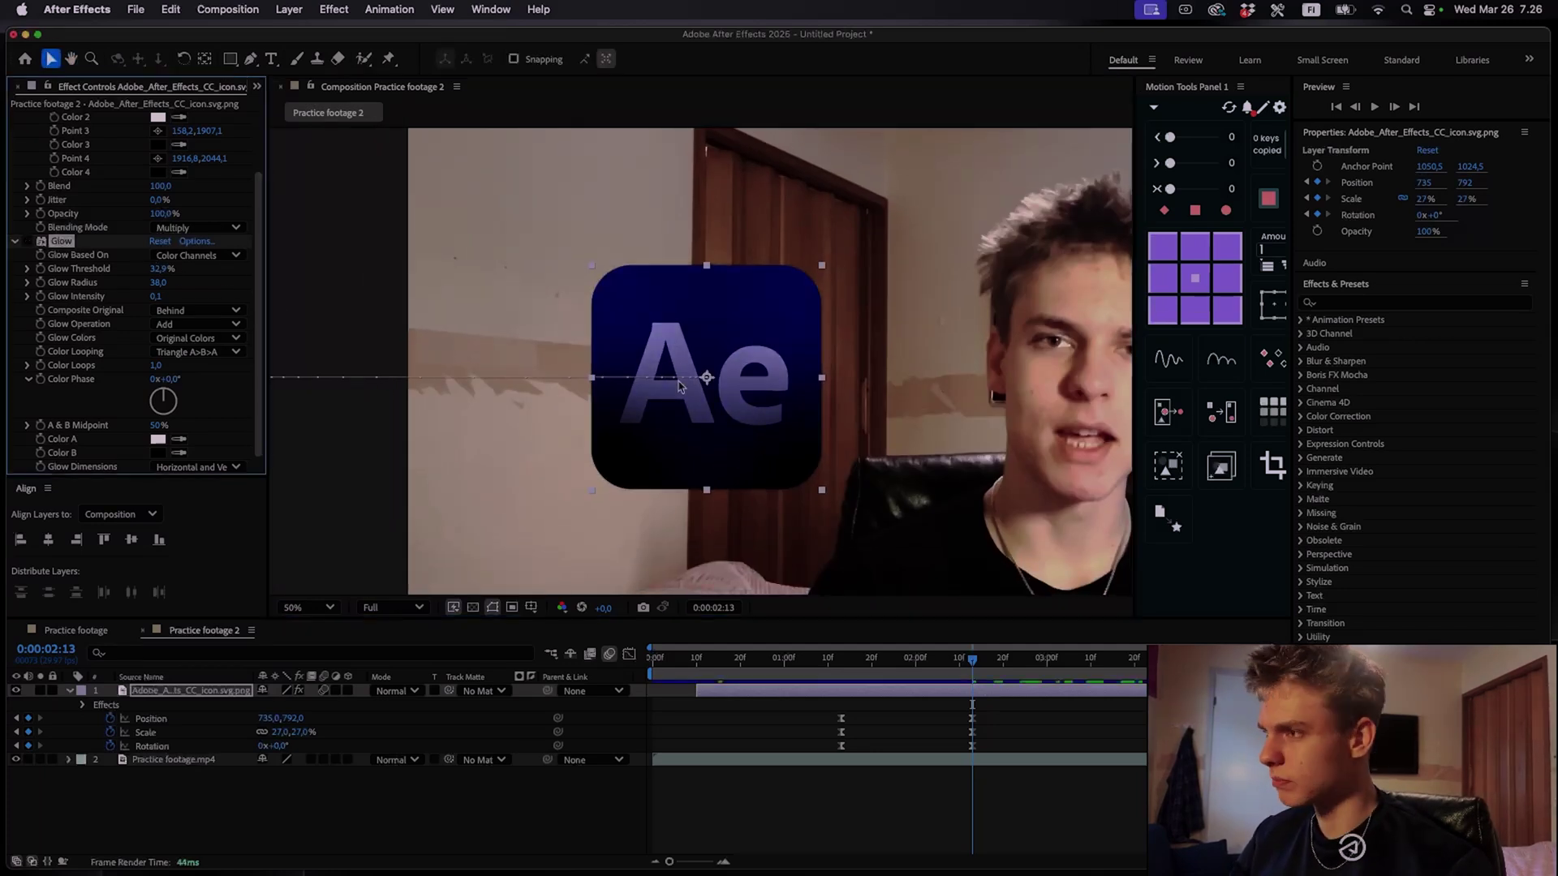
pyautogui.click(28, 241)
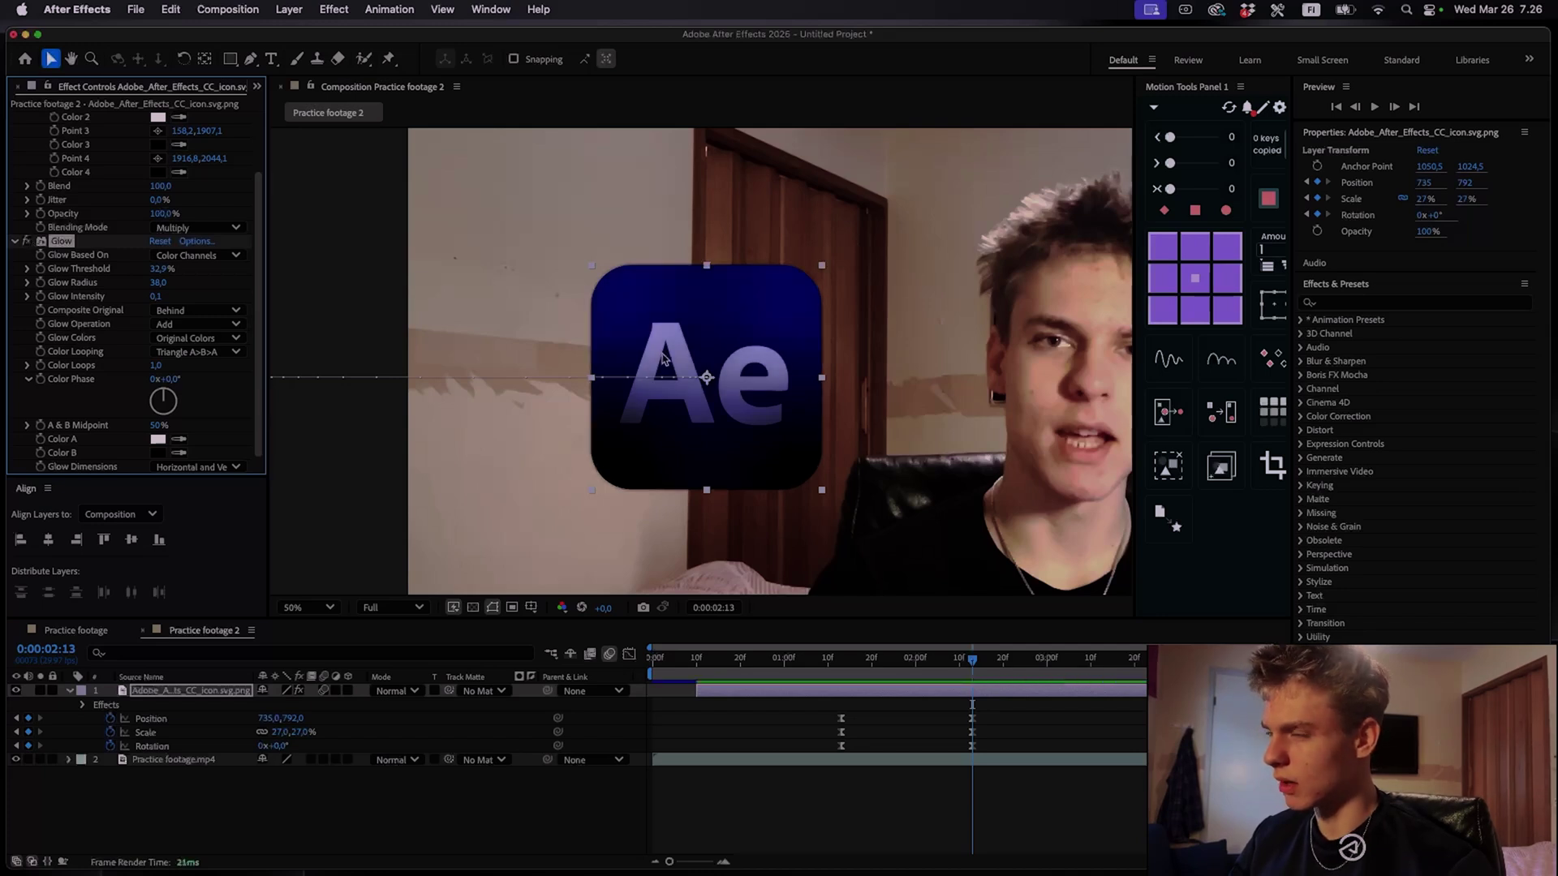
pyautogui.scroll(-2, 697, 359)
pyautogui.moveTo(714, 385); pyautogui.dragTo(655, 378)
pyautogui.scroll(2, 654, 378)
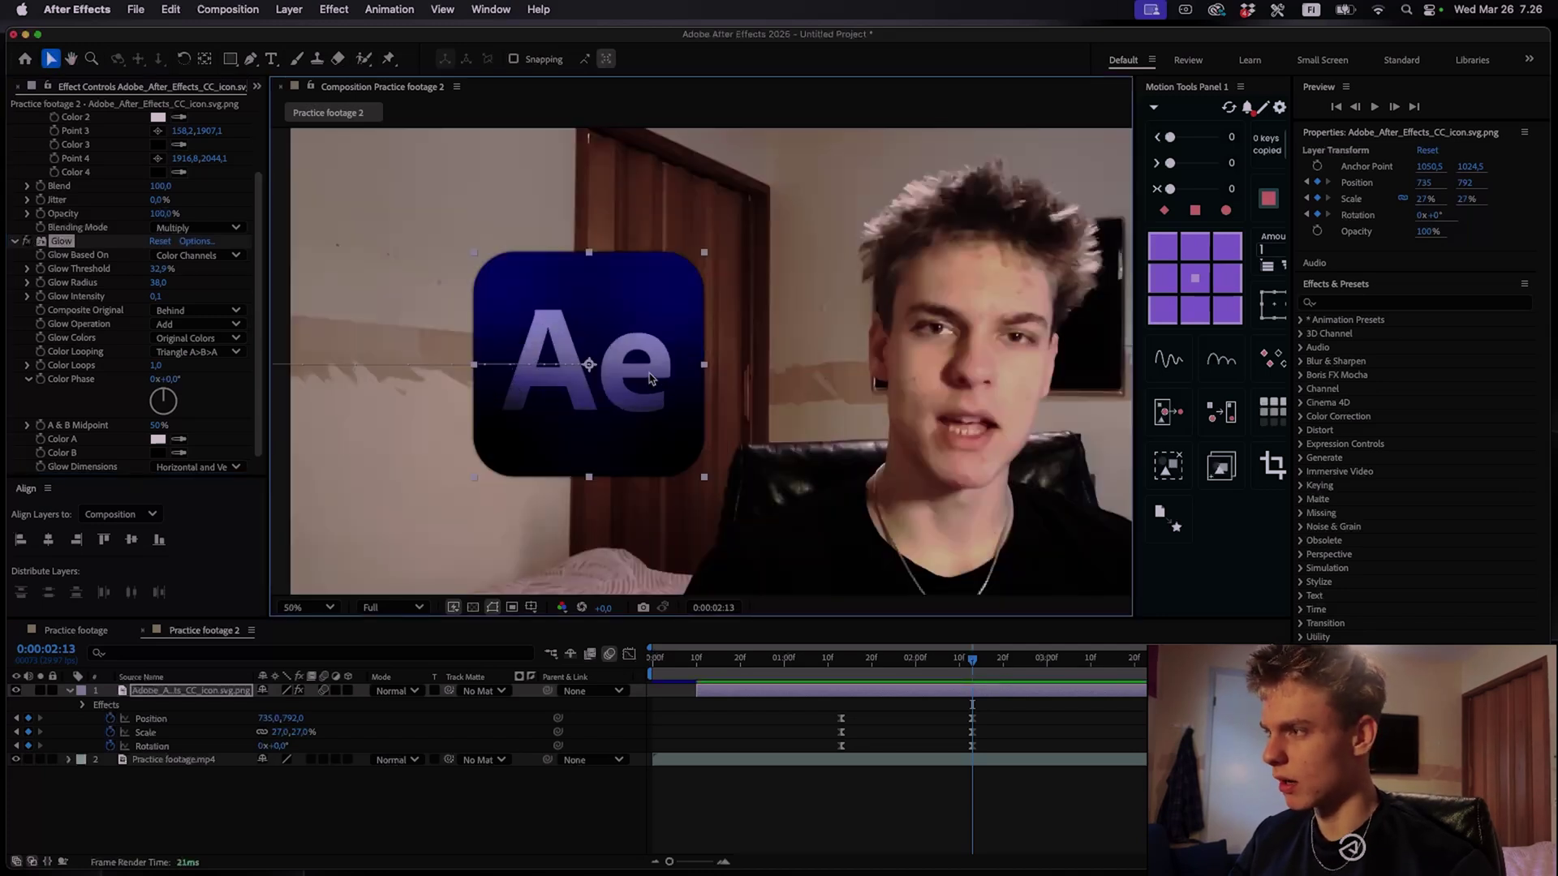
pyautogui.moveTo(510, 579); pyautogui.dragTo(599, 564)
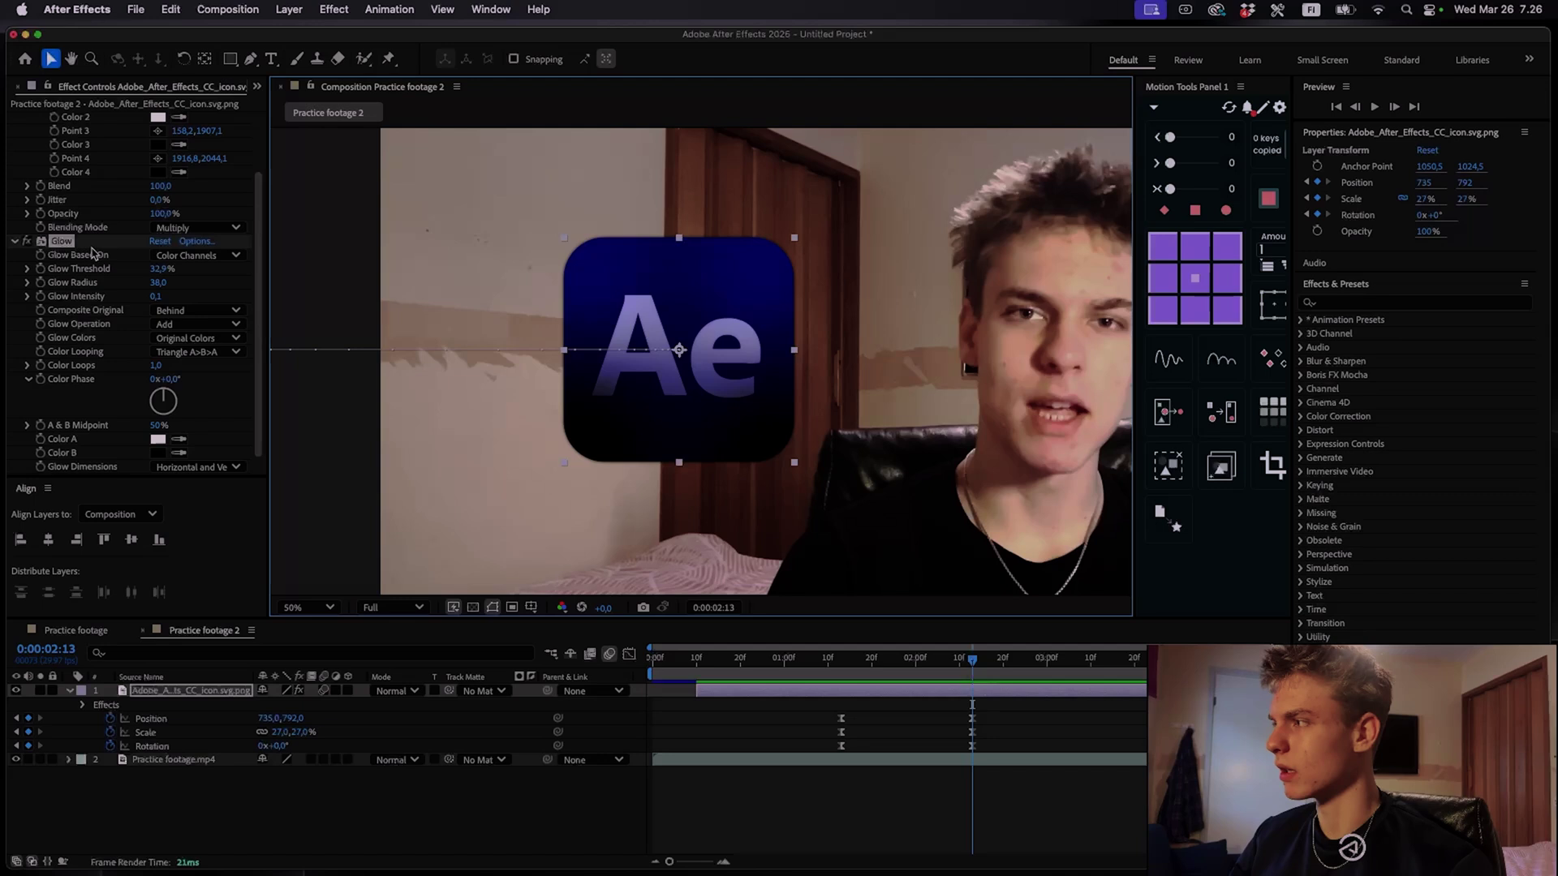
# Duplicate the Glow effect on the icon layer and set the copy's Glow Radius to 109 and Glow Threshold to 22.7%
pyautogui.click(86, 245)
pyautogui.click(83, 242)
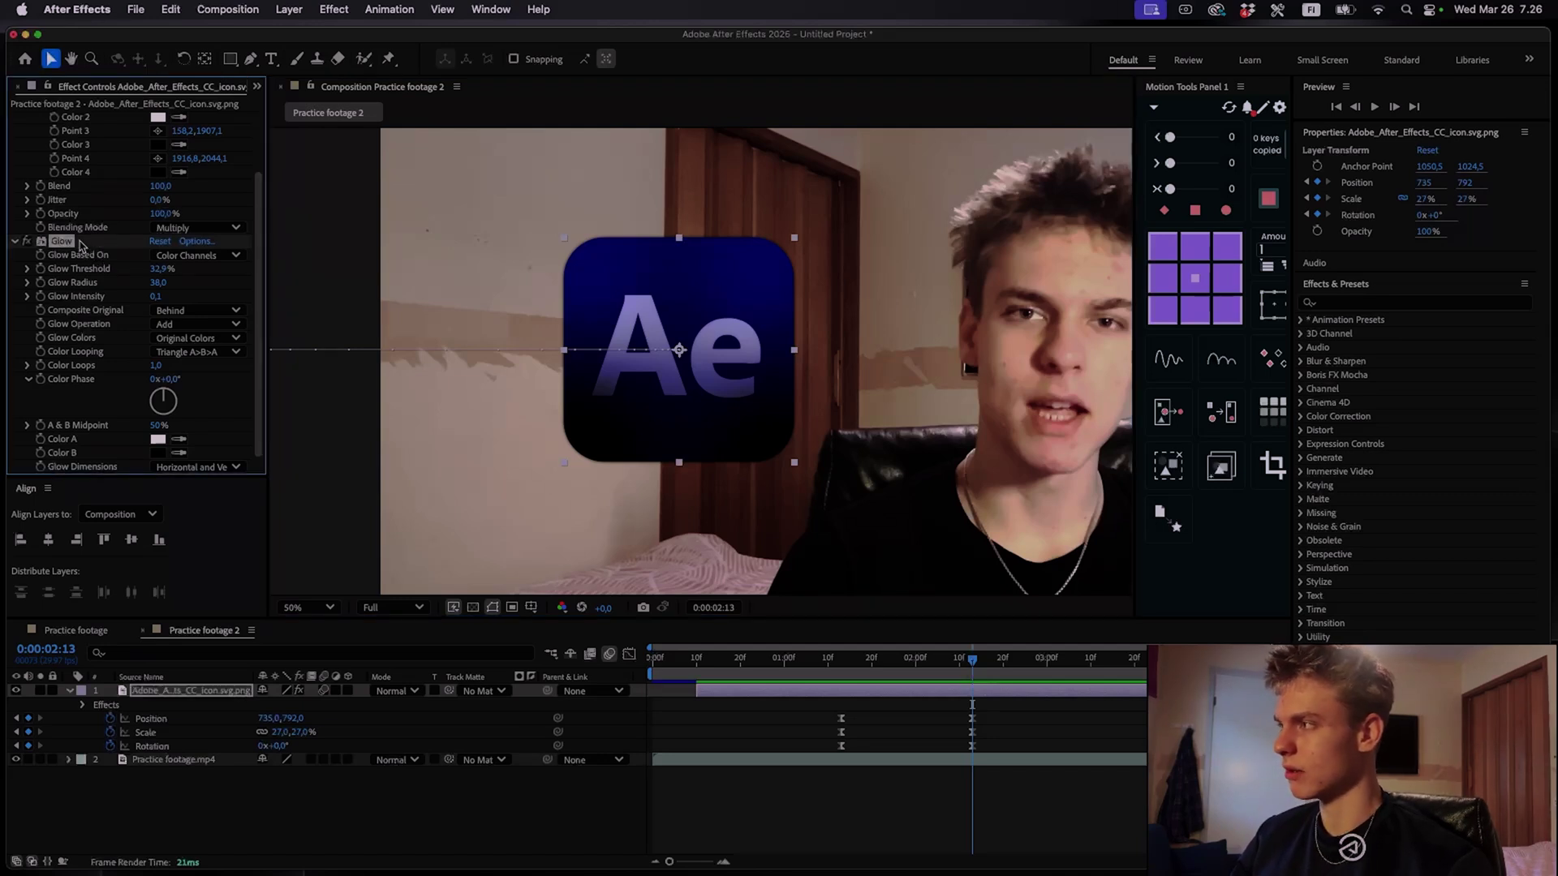
pyautogui.press('super+d')
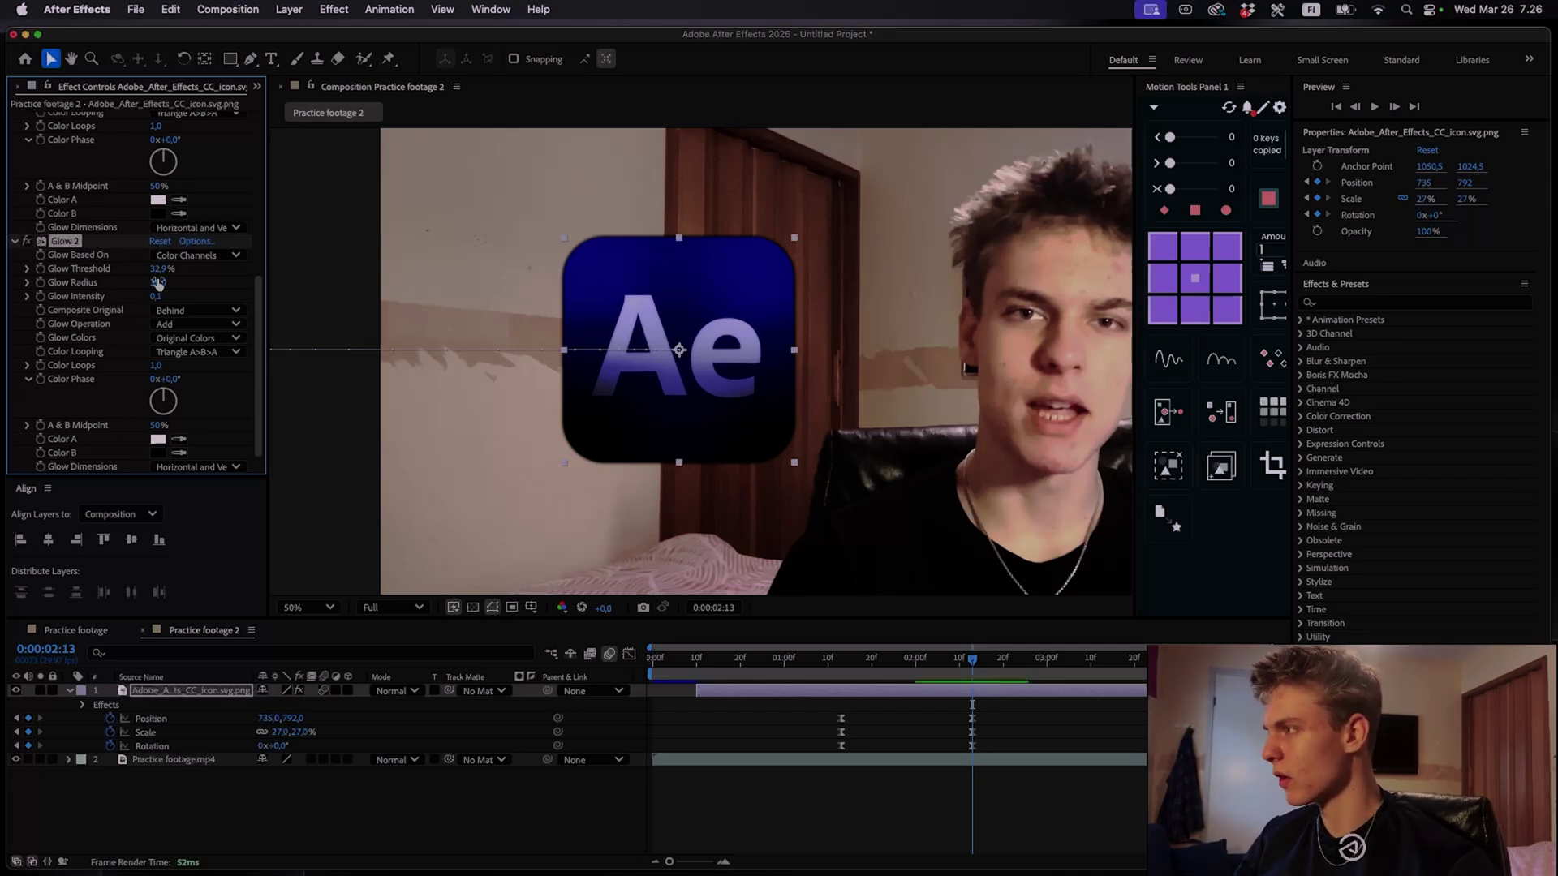
pyautogui.moveTo(158, 282)
pyautogui.mouseDown()
pyautogui.moveTo(212, 283)
pyautogui.moveTo(138, 265)
pyautogui.mouseUp()
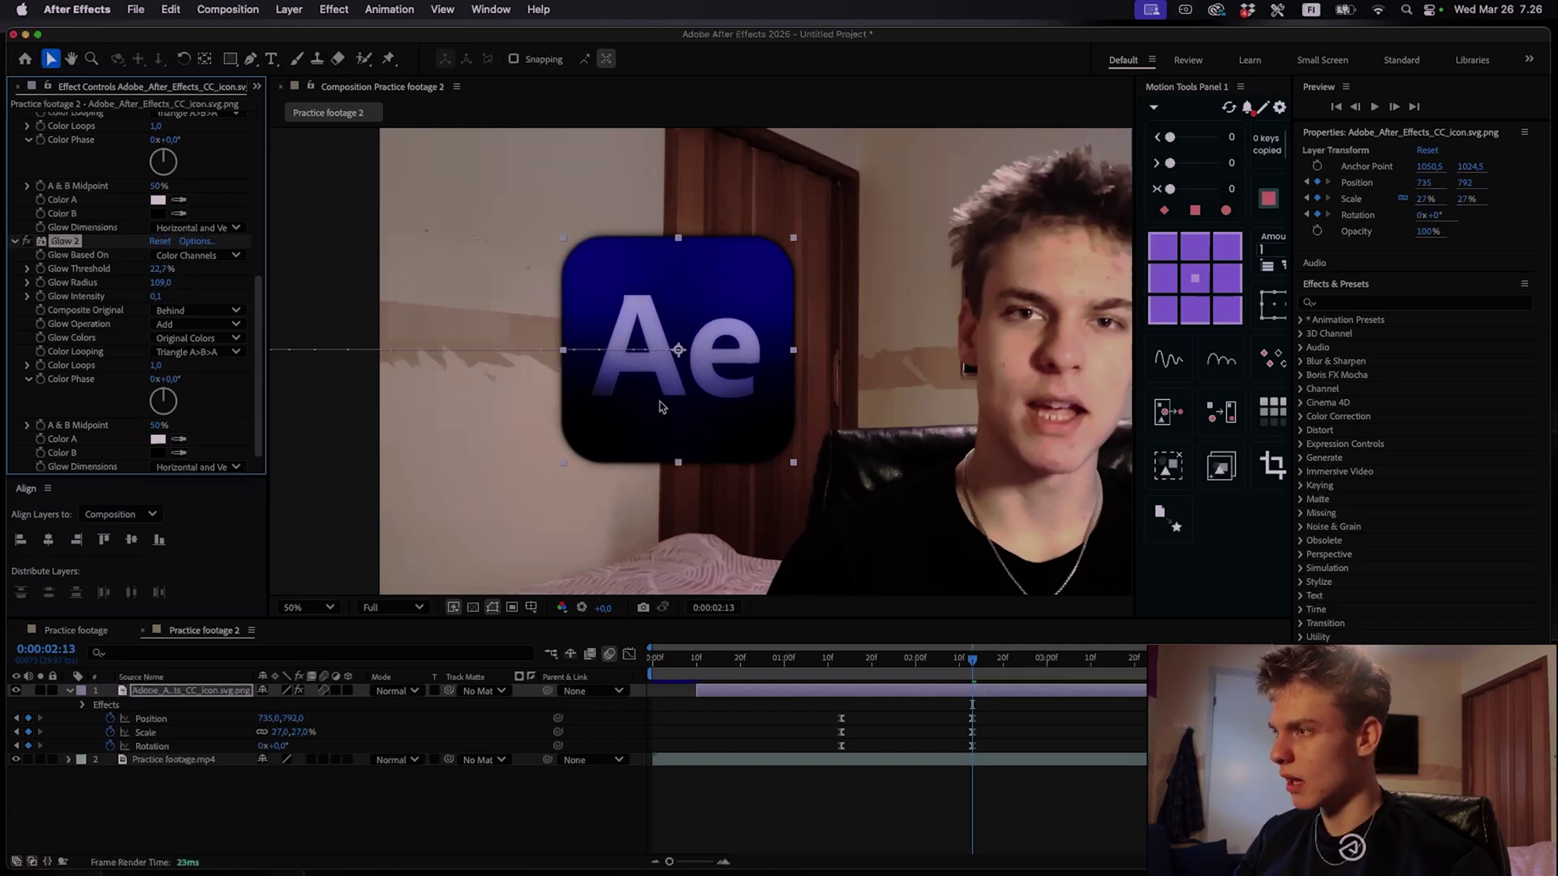
# Inspect the icon's edges up close and compare them with the second glow off and on
pyautogui.scroll(4, 764, 315)
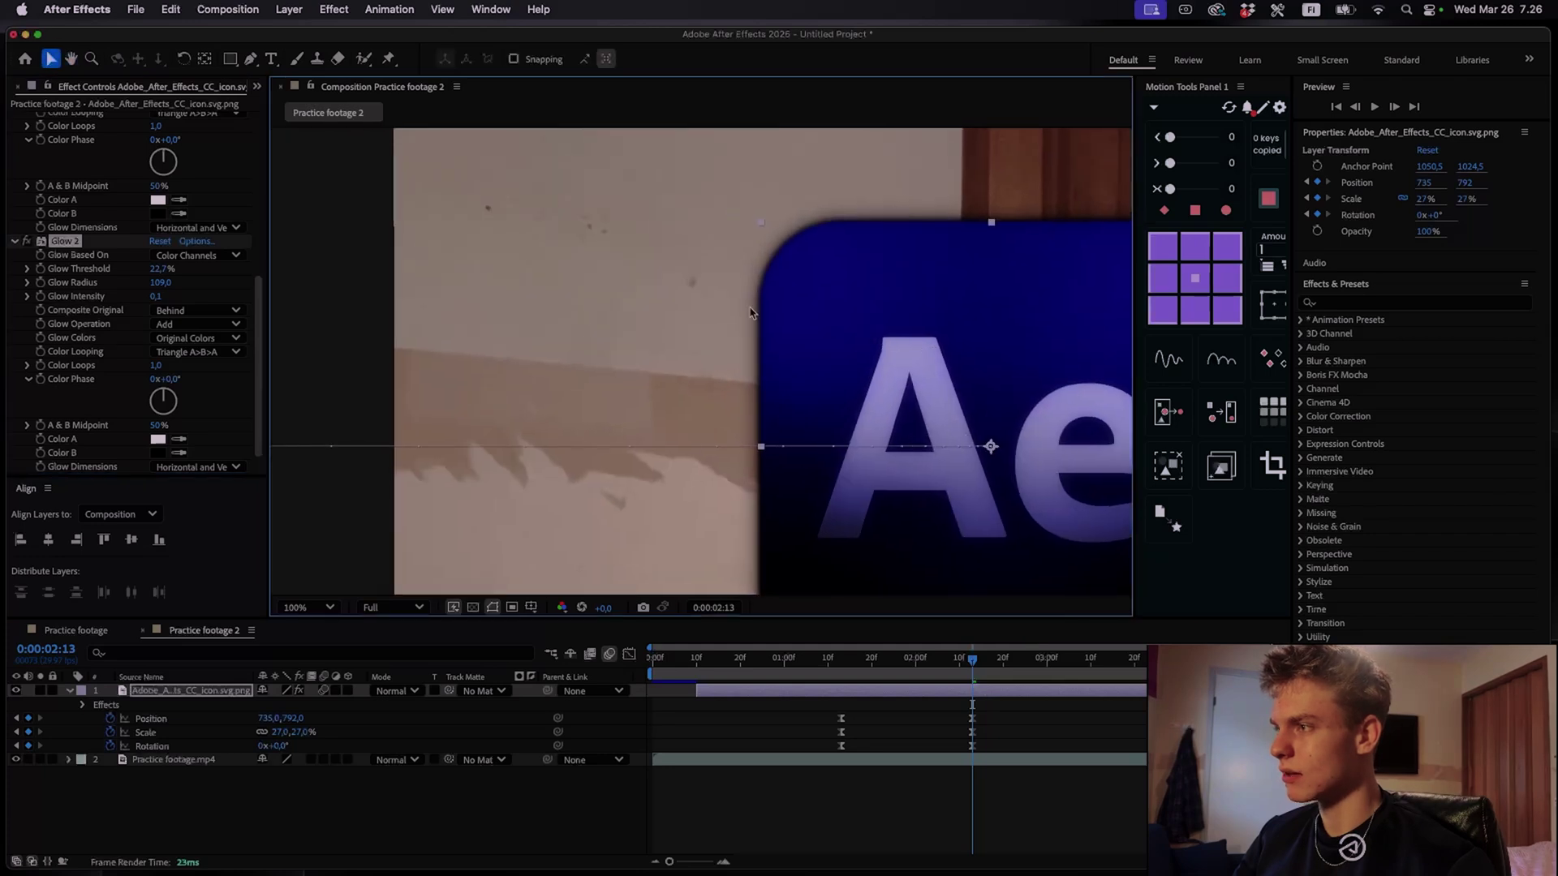
pyautogui.scroll(-4, 818, 209)
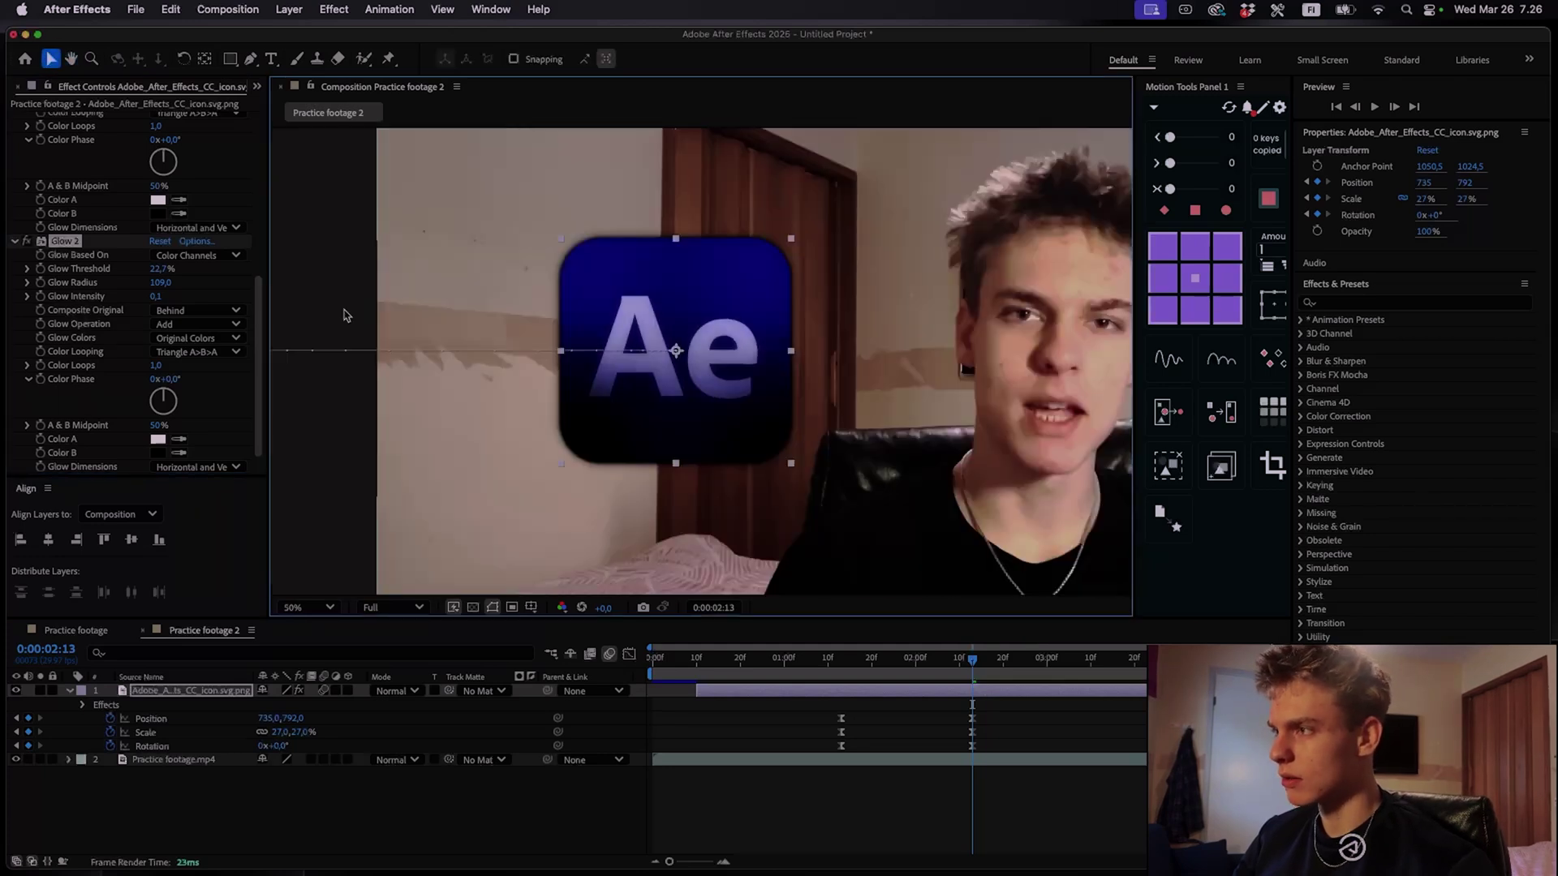
pyautogui.click(29, 244)
pyautogui.click(29, 243)
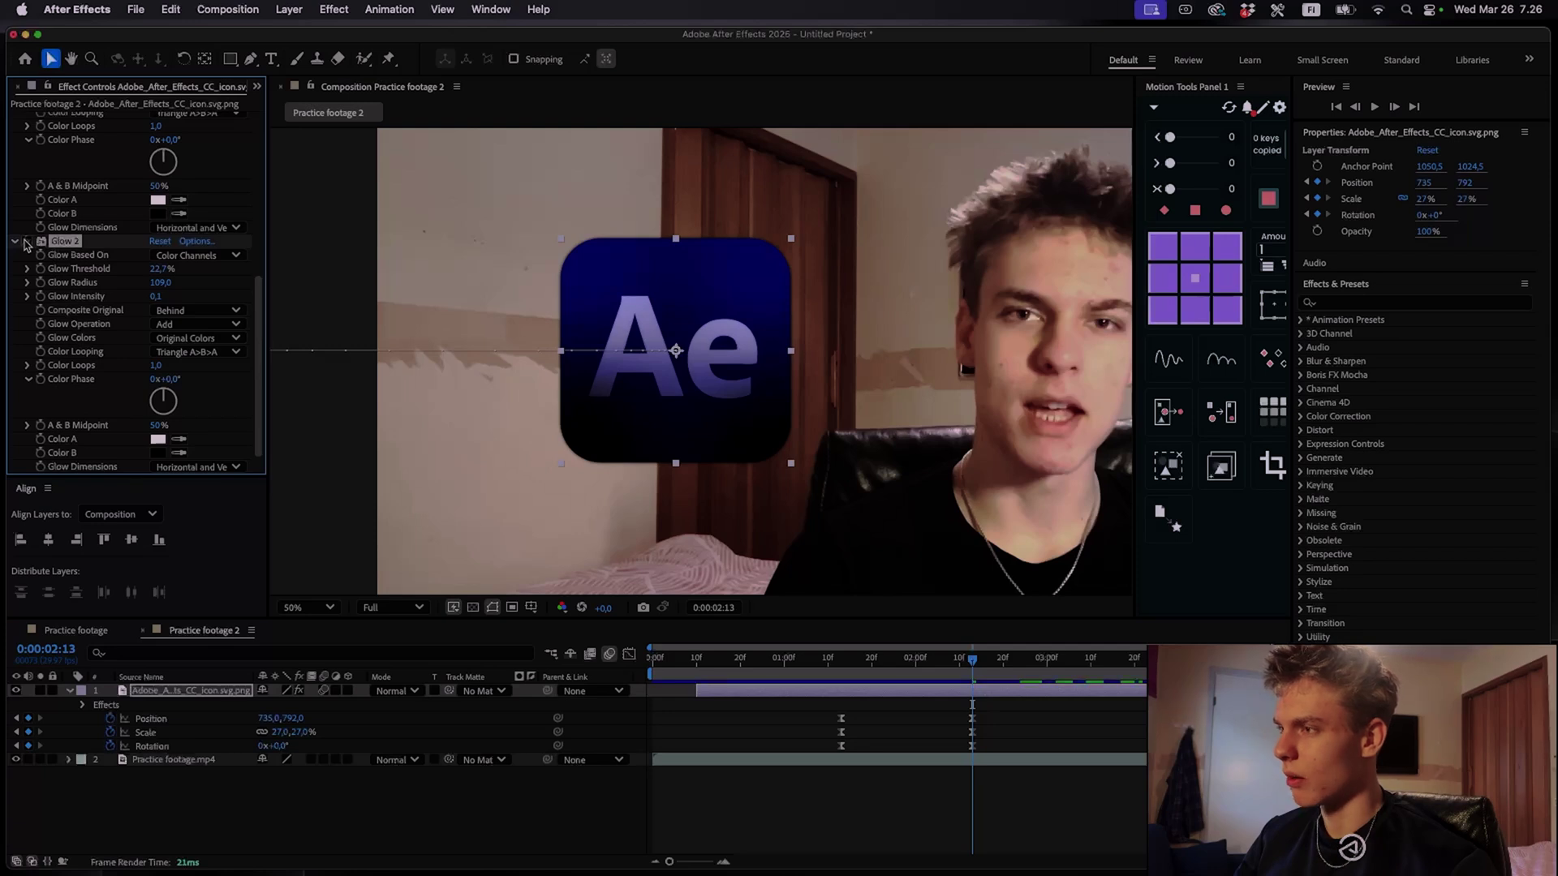
pyautogui.scroll(2, 664, 357)
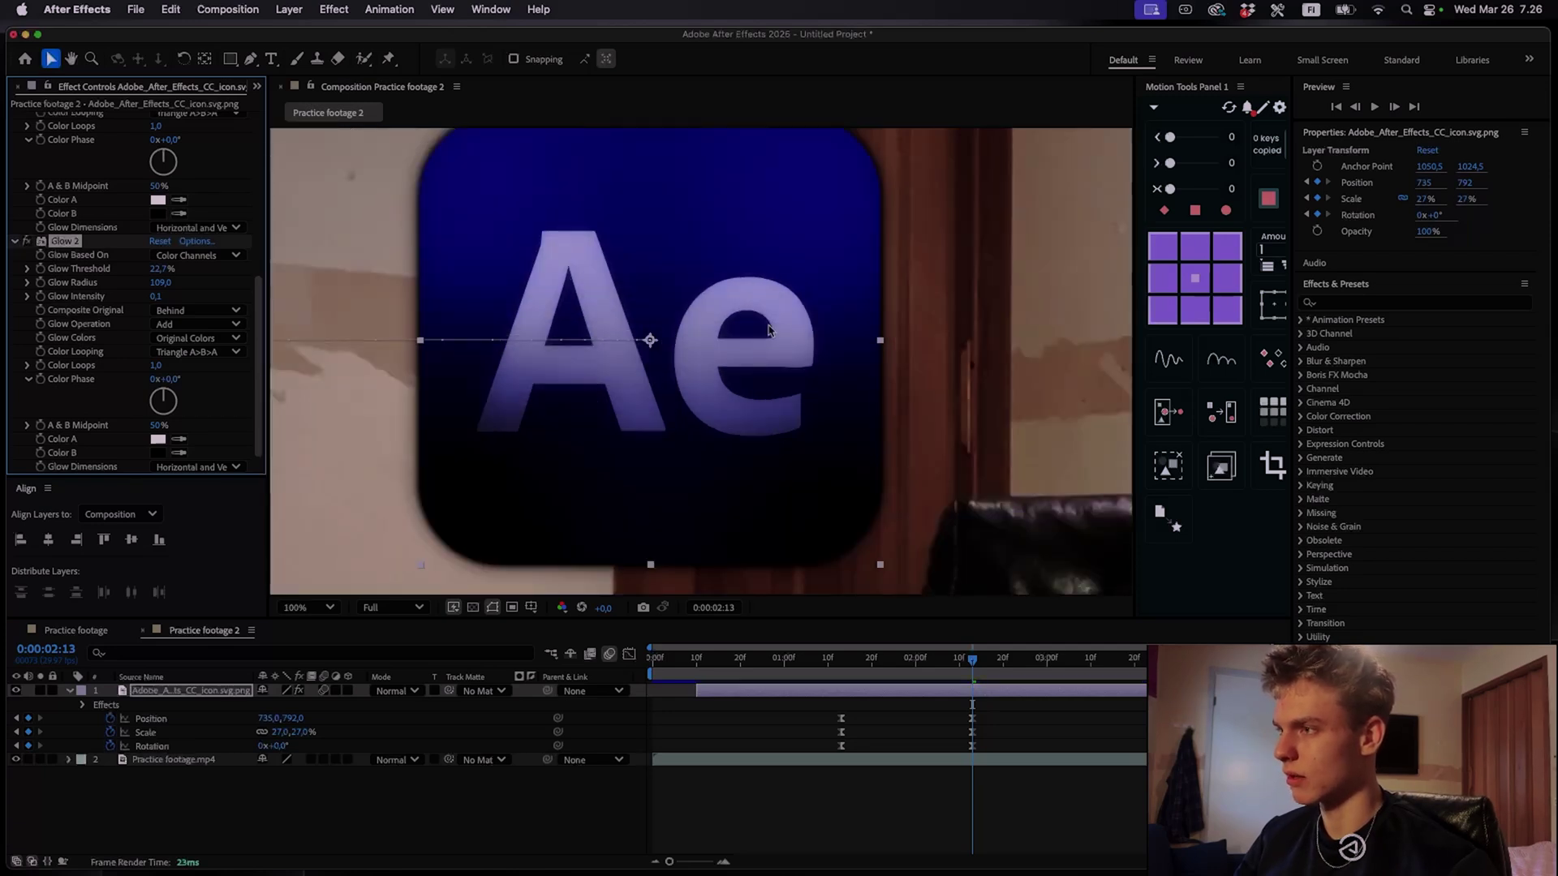
pyautogui.scroll(-4, 663, 361)
pyautogui.scroll(2, 664, 361)
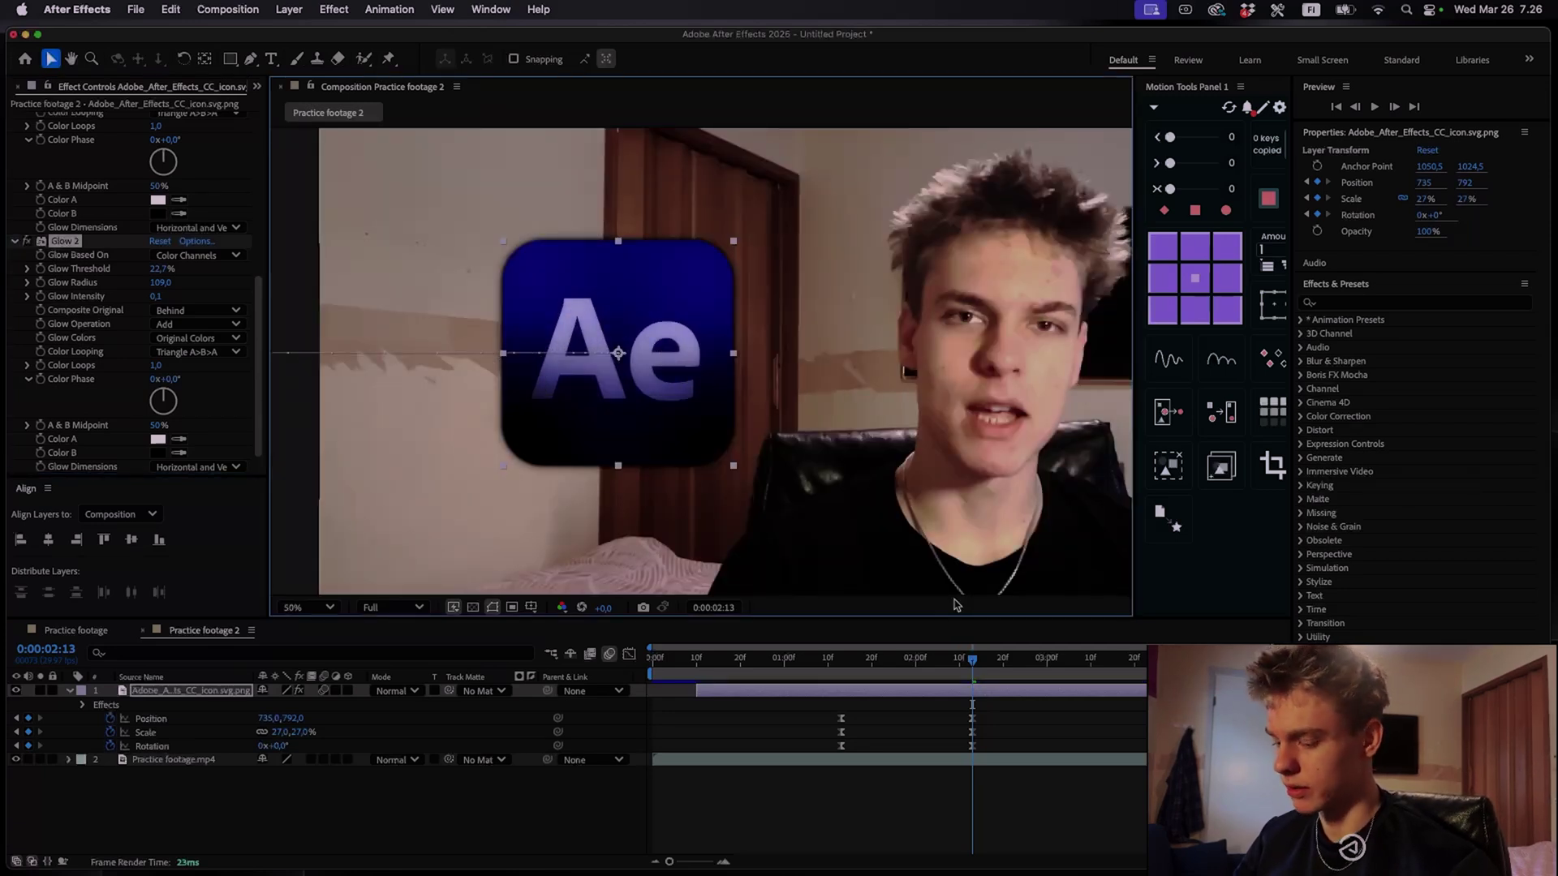
# Add the CC Light Sweep effect to the icon layer
pyautogui.hotkey('ctrl', 'space')
pyautogui.write('cc ll')
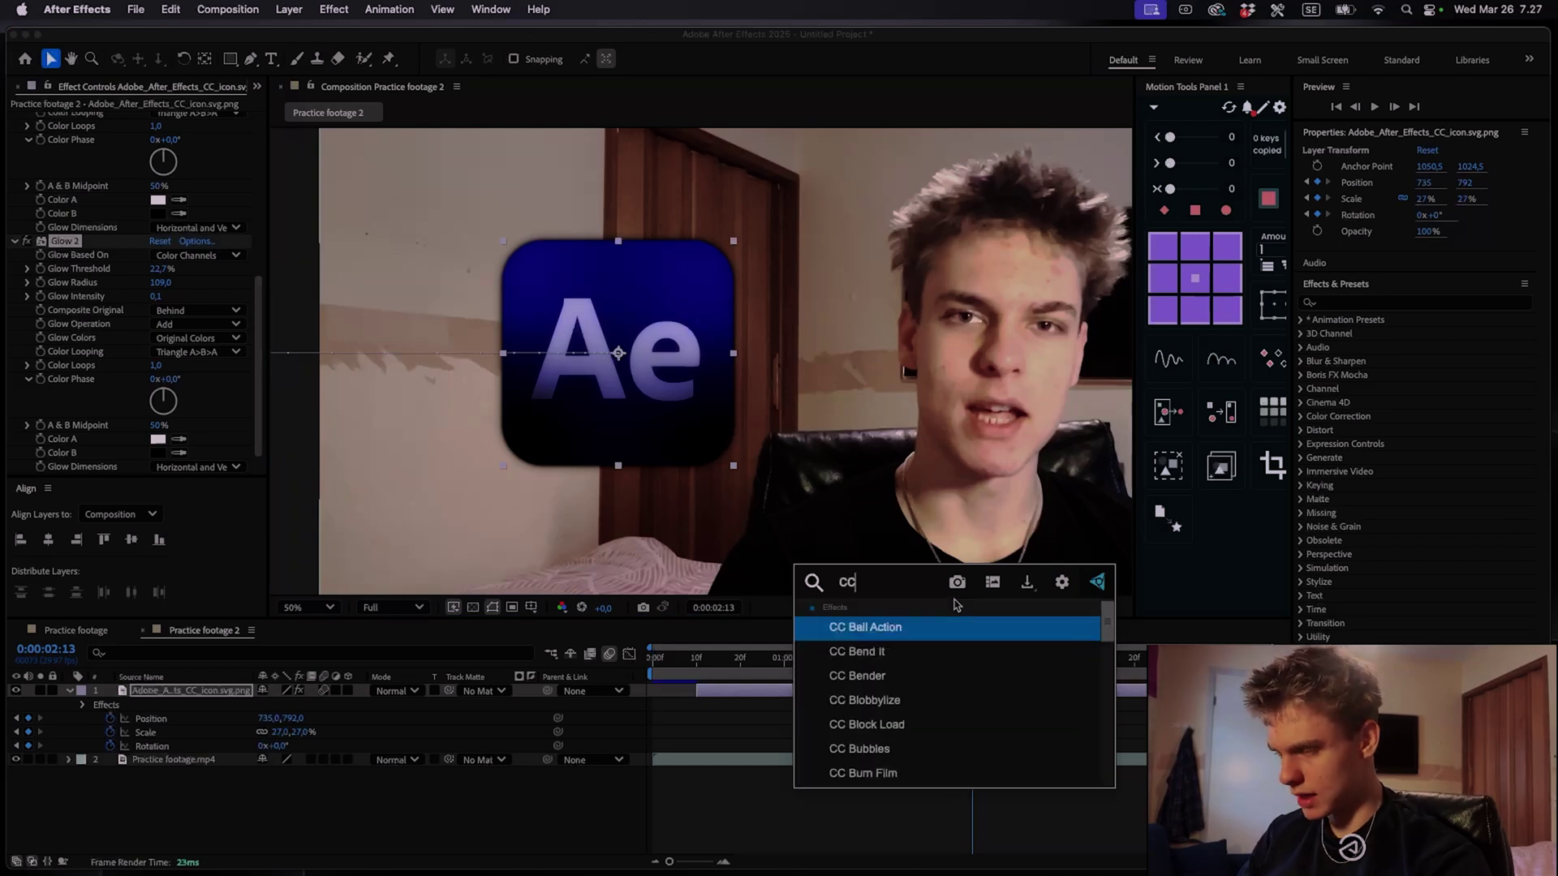
pyautogui.press('BackSpace')
pyautogui.write('ight')
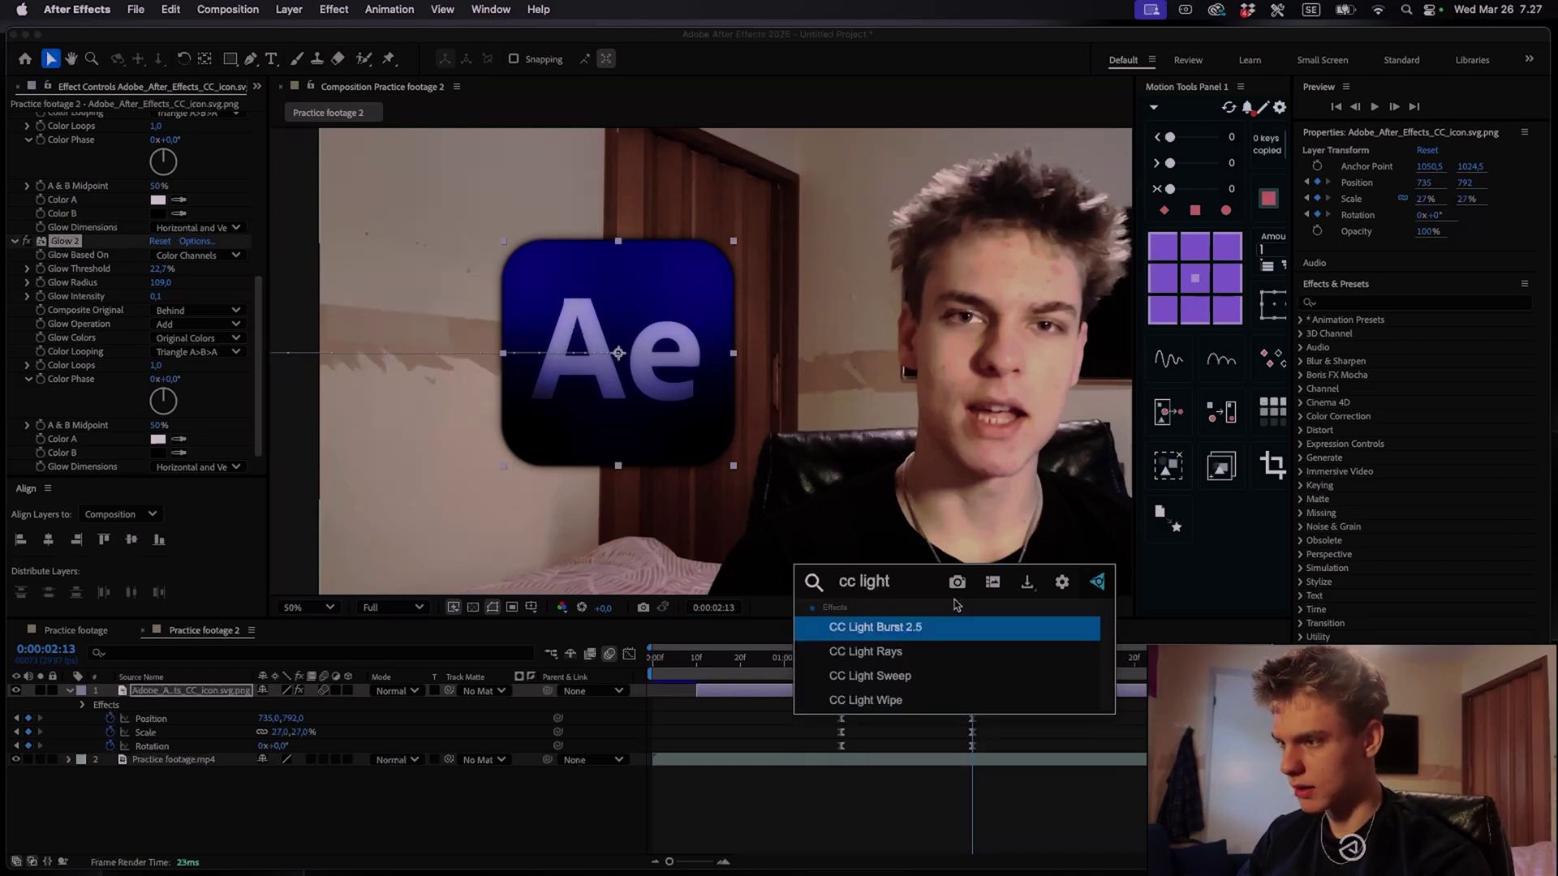
pyautogui.press('Down')
pyautogui.press('Down')
pyautogui.press('Return')
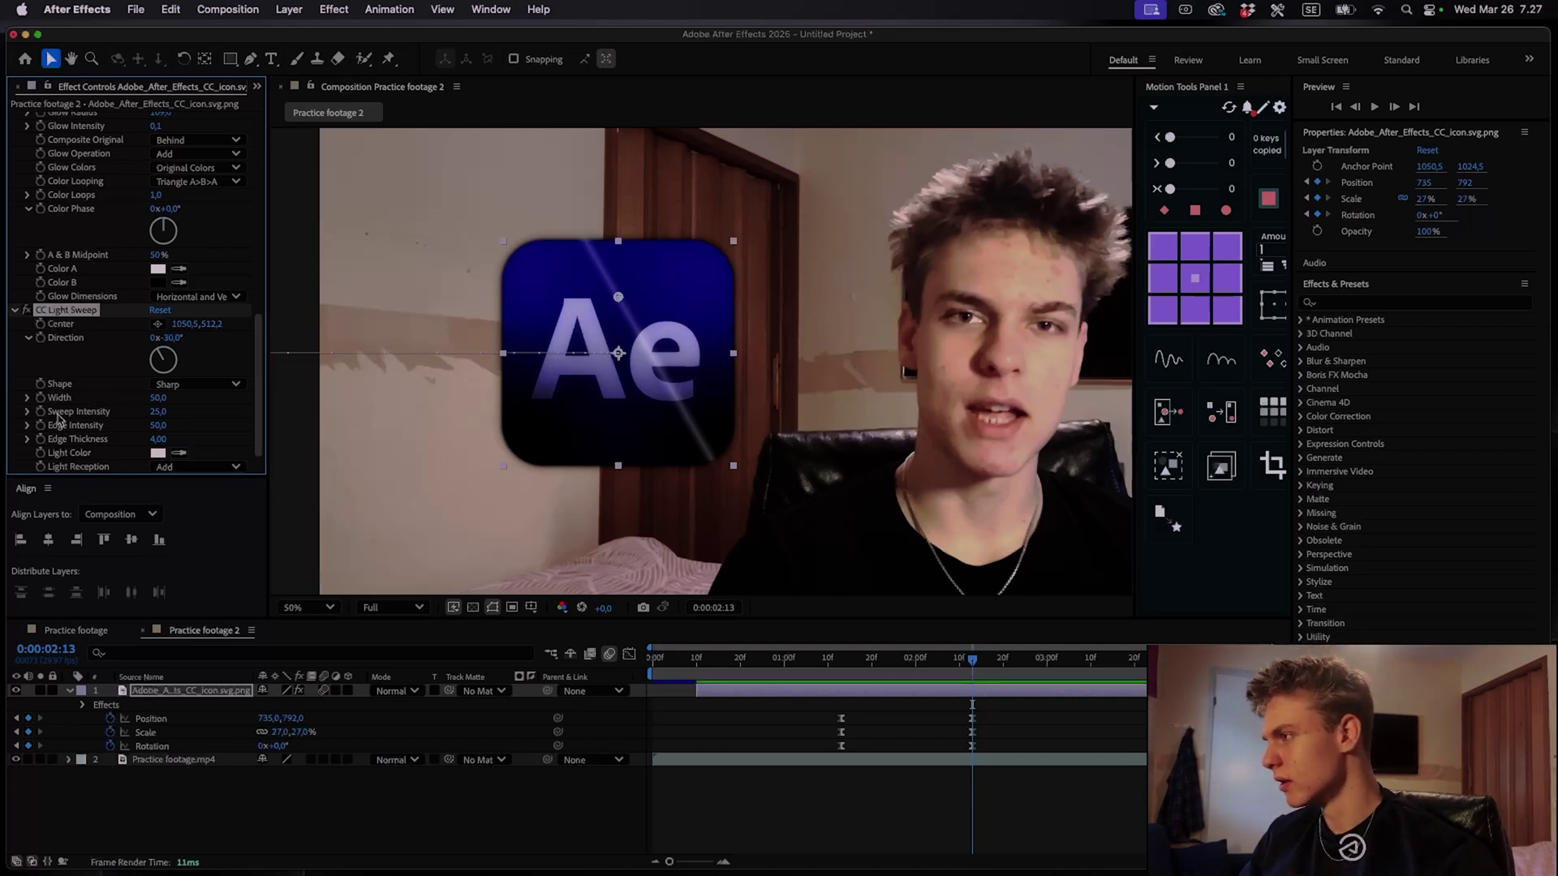
# Set the light sweep's Sweep Intensity to 0, Edge Intensity to 227, Width to 1990, Direction to -60° and Edge Thickness to 6.9
pyautogui.moveTo(159, 411); pyautogui.dragTo(116, 411)
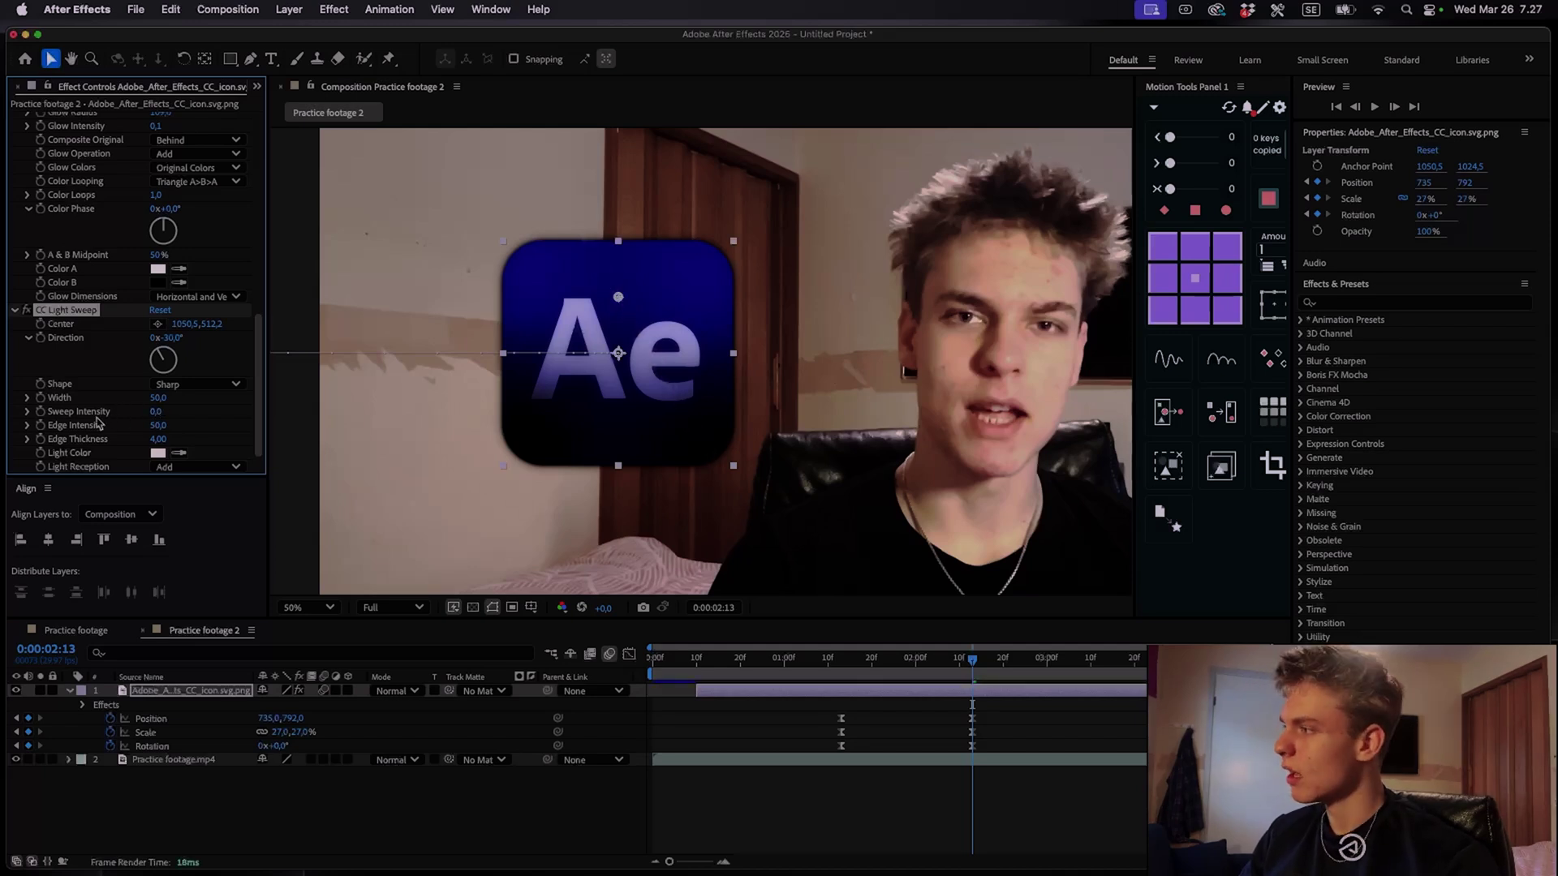
pyautogui.moveTo(158, 425); pyautogui.dragTo(258, 426)
pyautogui.moveTo(157, 397); pyautogui.dragTo(230, 407)
pyautogui.moveTo(167, 359); pyautogui.dragTo(146, 359)
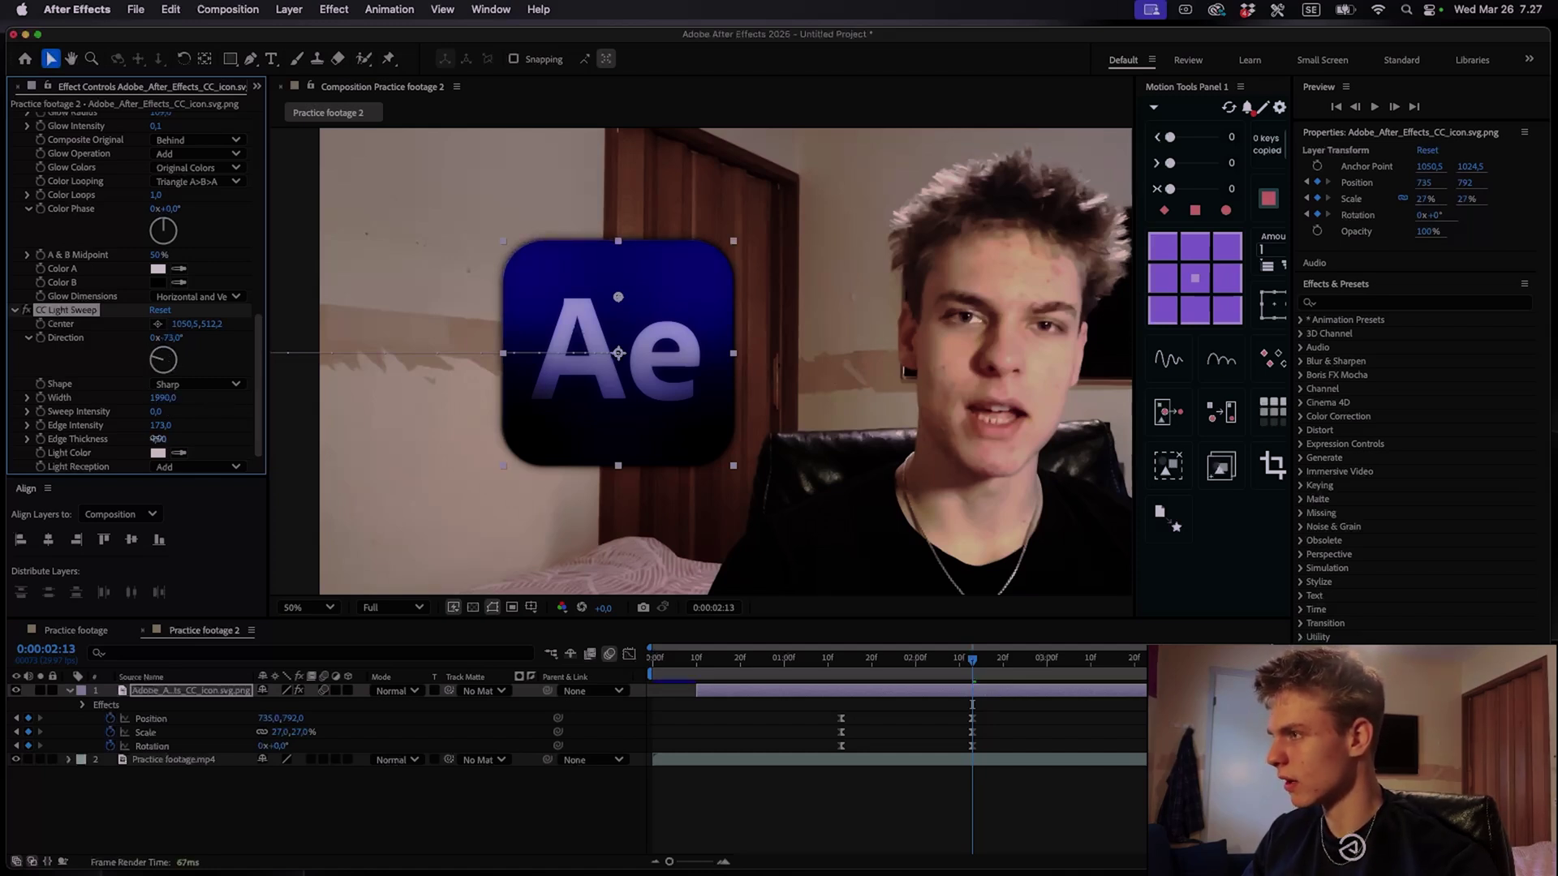
pyautogui.moveTo(156, 439); pyautogui.dragTo(165, 439)
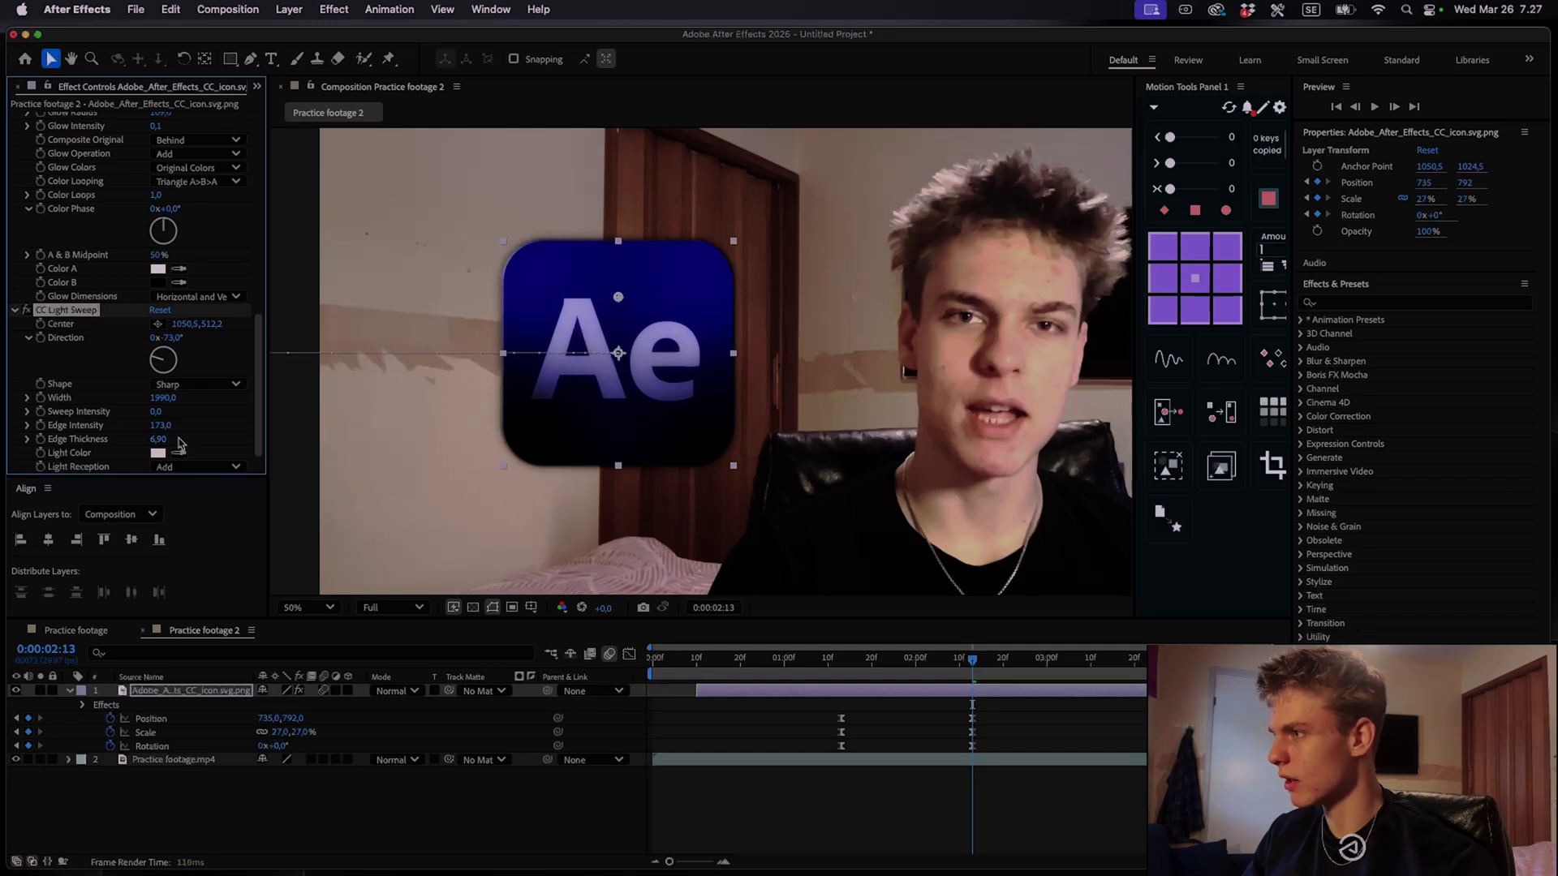
pyautogui.moveTo(159, 426); pyautogui.dragTo(185, 428)
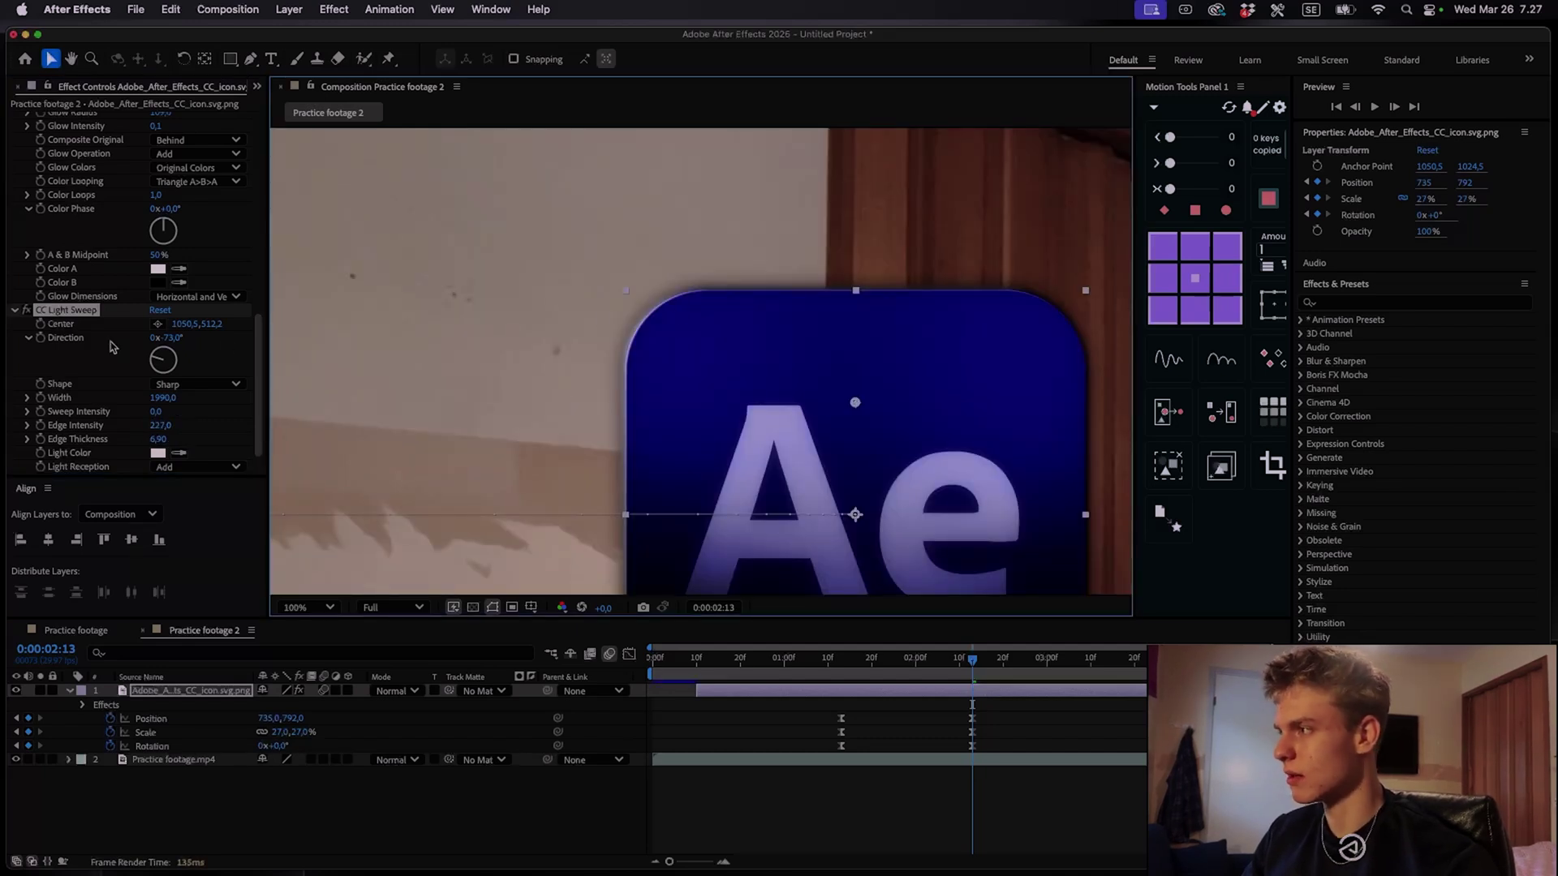
pyautogui.moveTo(152, 356); pyautogui.dragTo(153, 352)
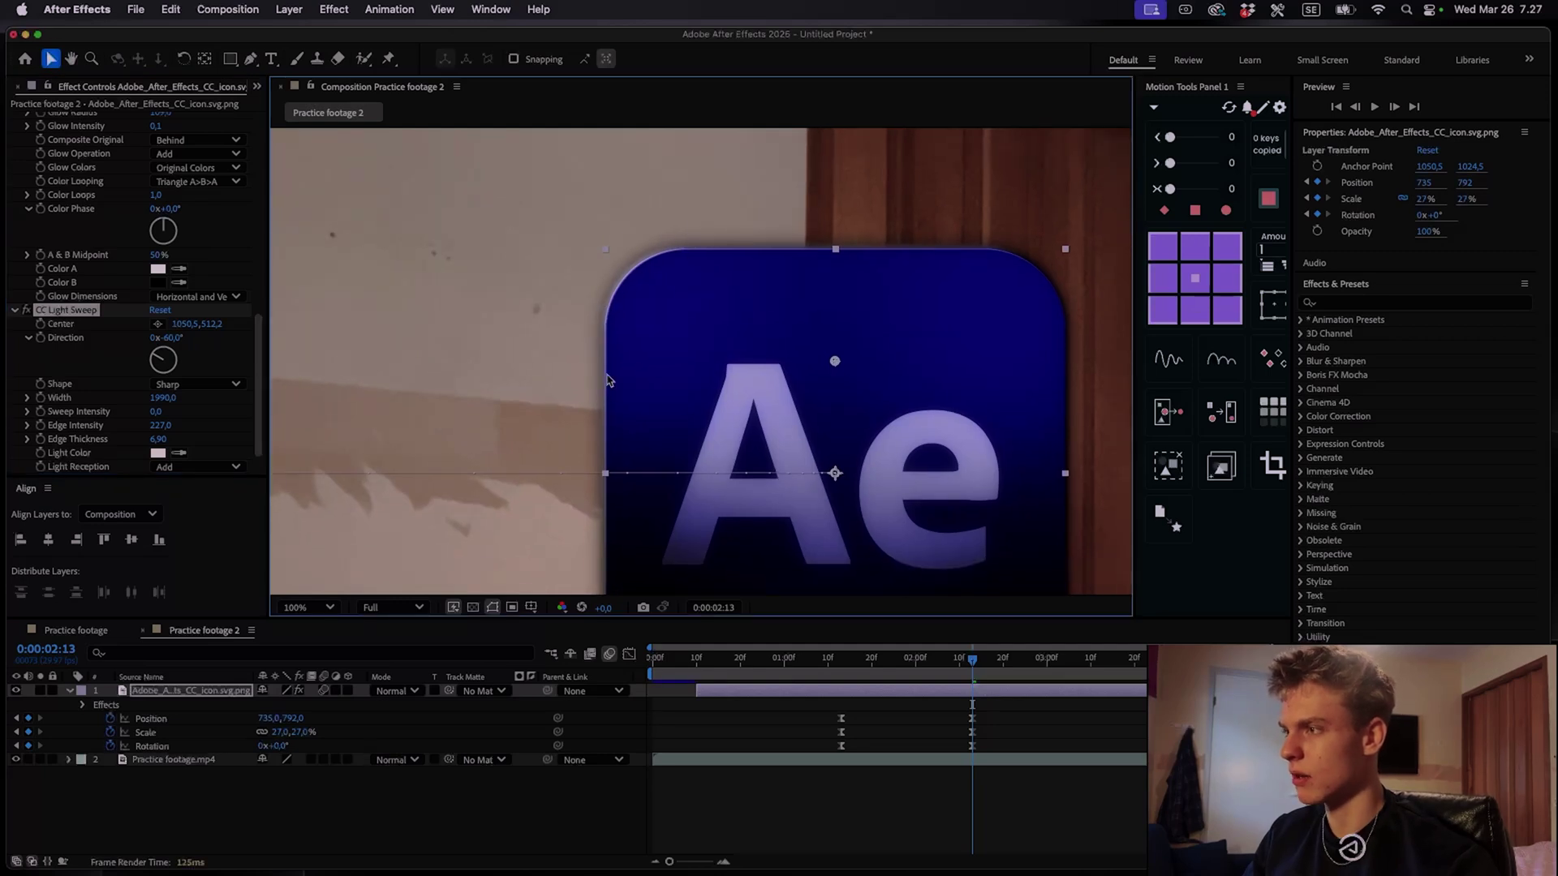
# Switch CC Light Sweep off and on again to compare the icon's edge highlight
pyautogui.scroll(-2, 620, 259)
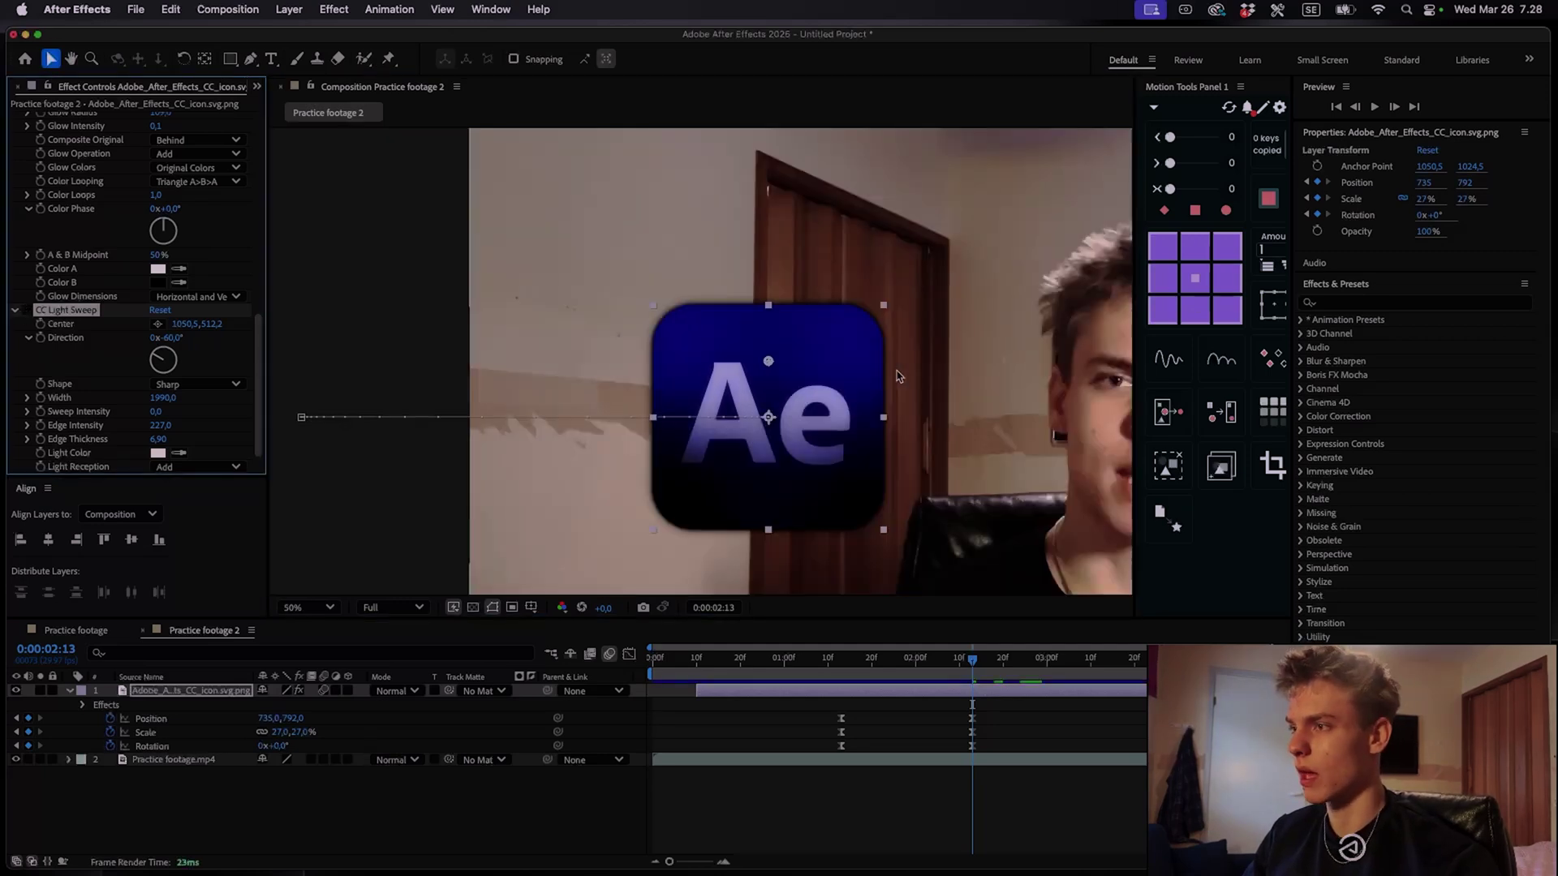
pyautogui.click(27, 310)
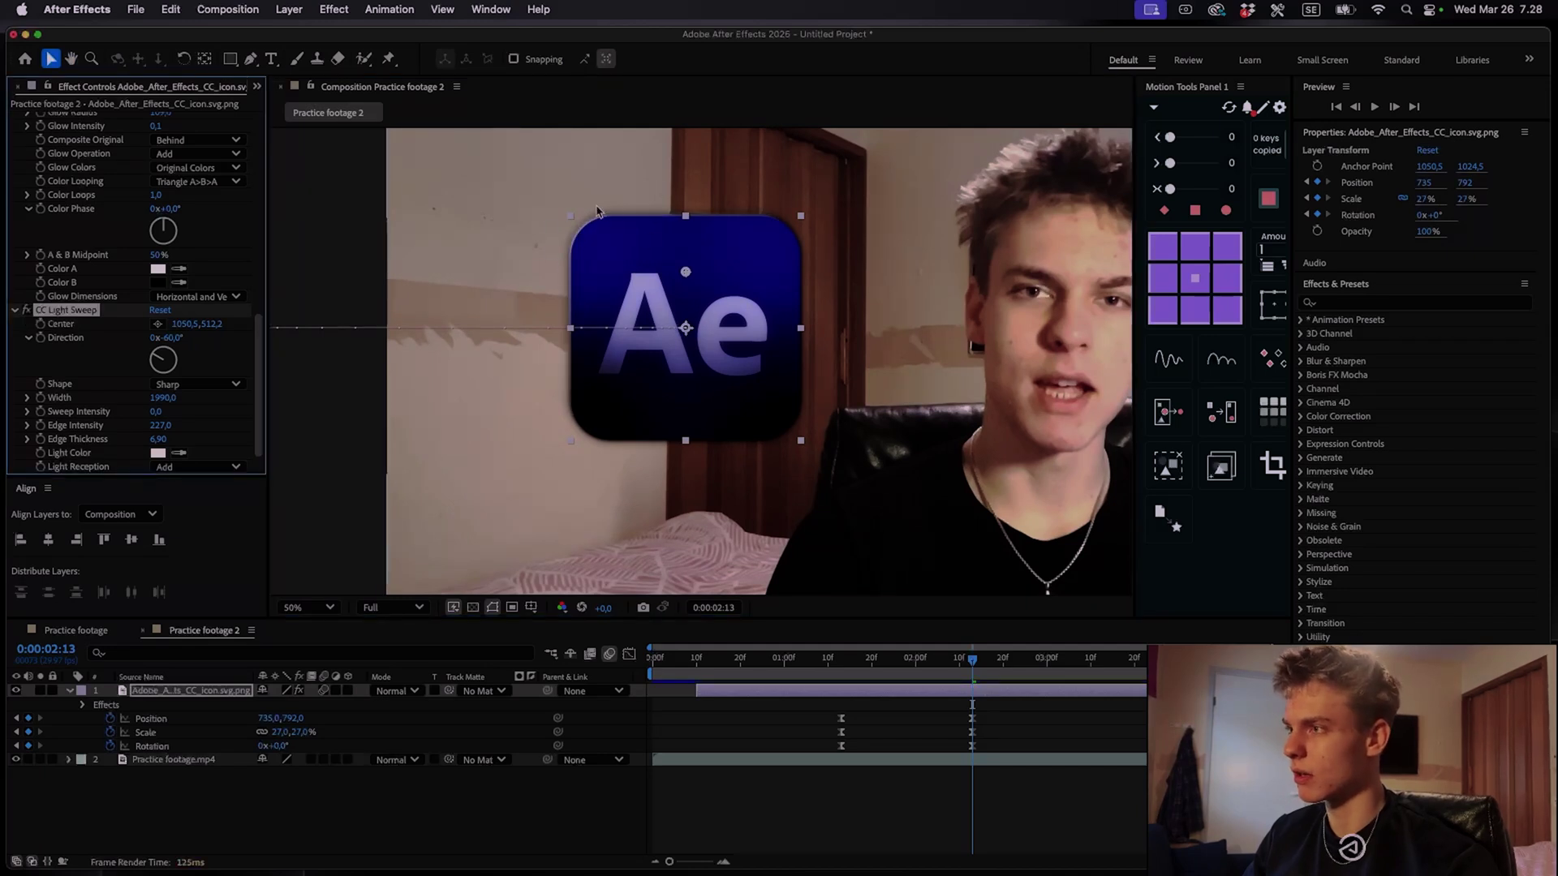
pyautogui.moveTo(571, 239); pyautogui.dragTo(561, 253)
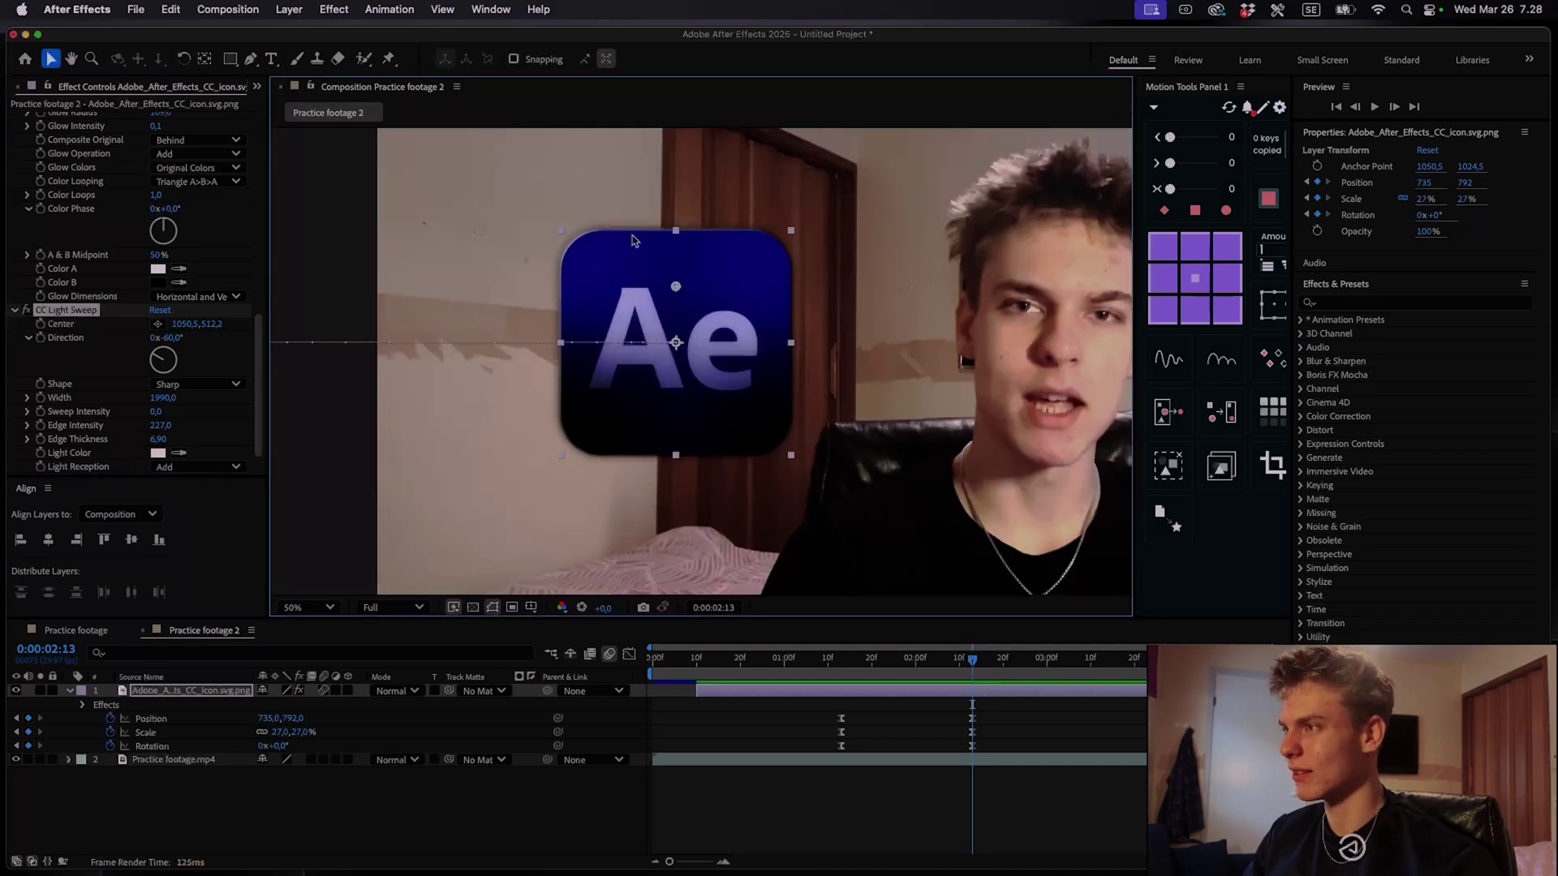
# Add a second CC Light Sweep effect to the icon layer
pyautogui.click(1011, 693)
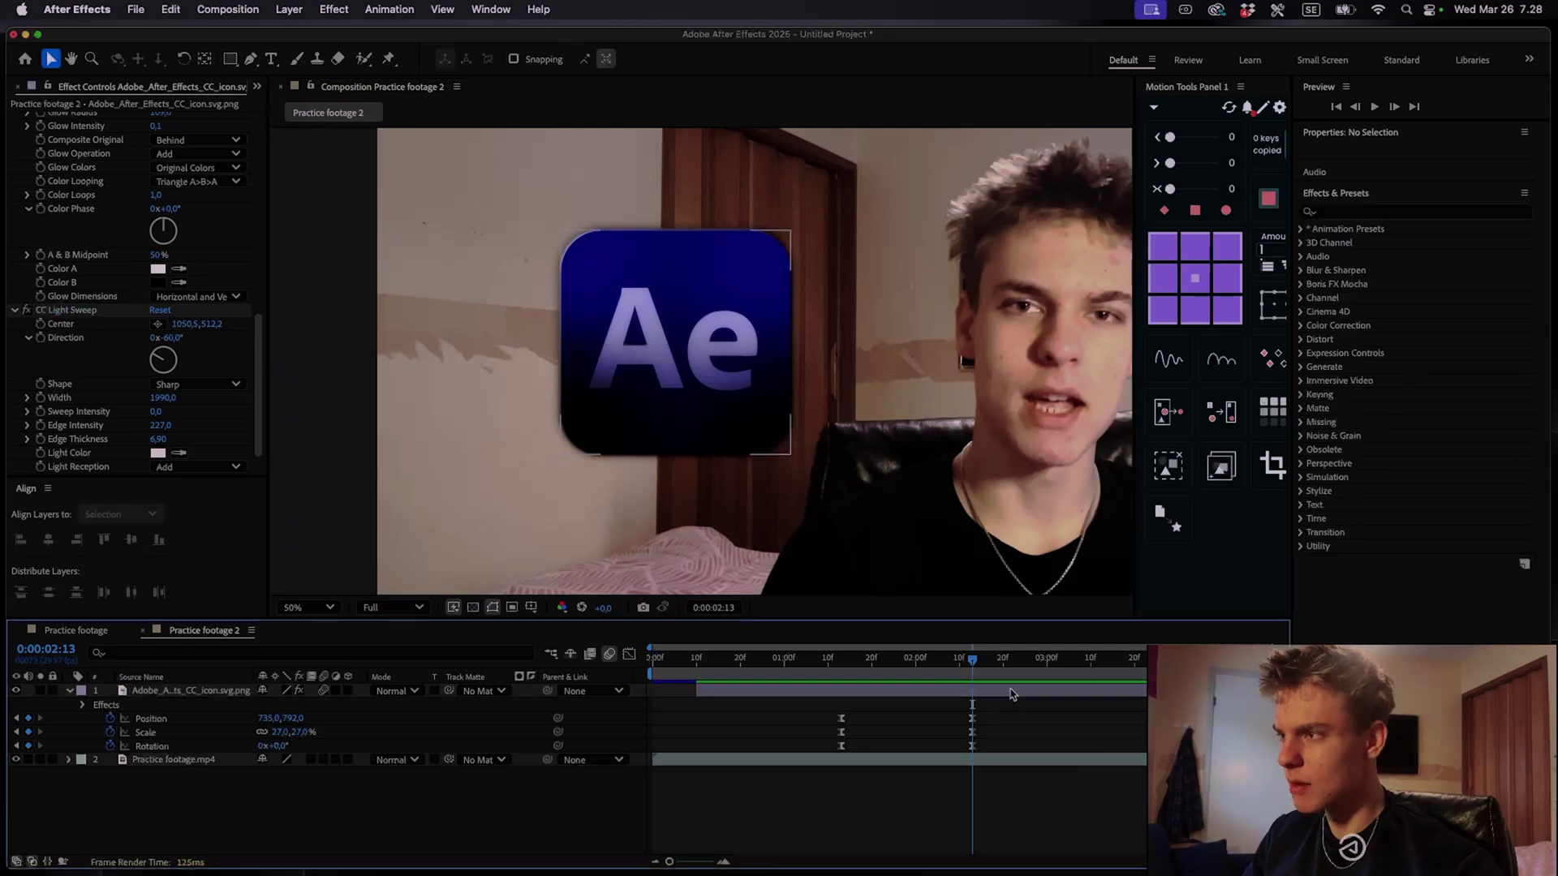
pyautogui.click(1010, 694)
pyautogui.hotkey('ctrl', 'space')
pyautogui.write('light swe')
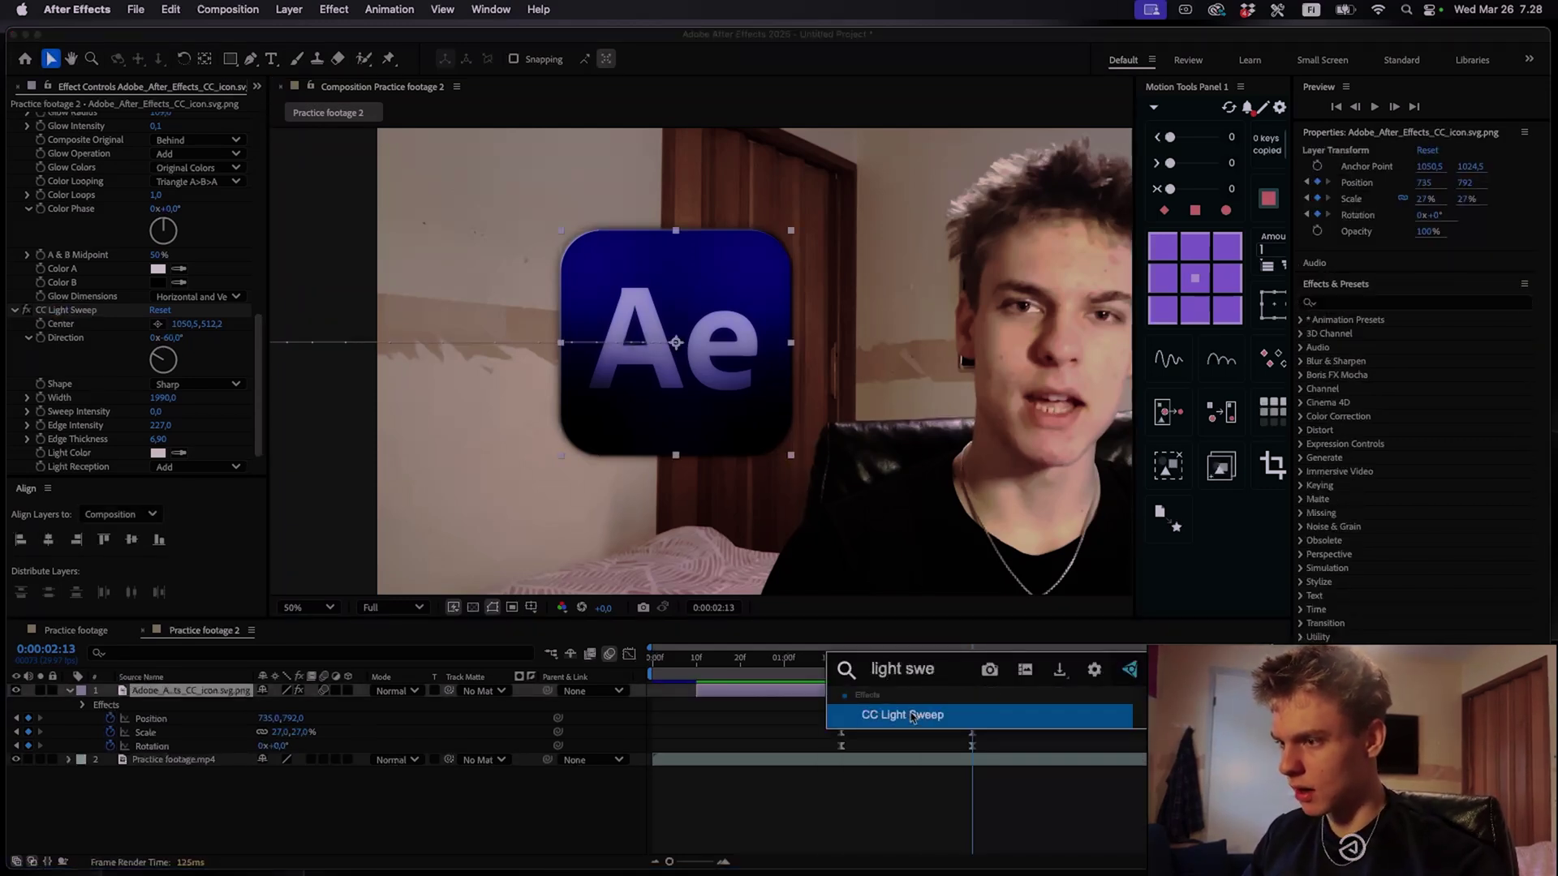
pyautogui.click(914, 718)
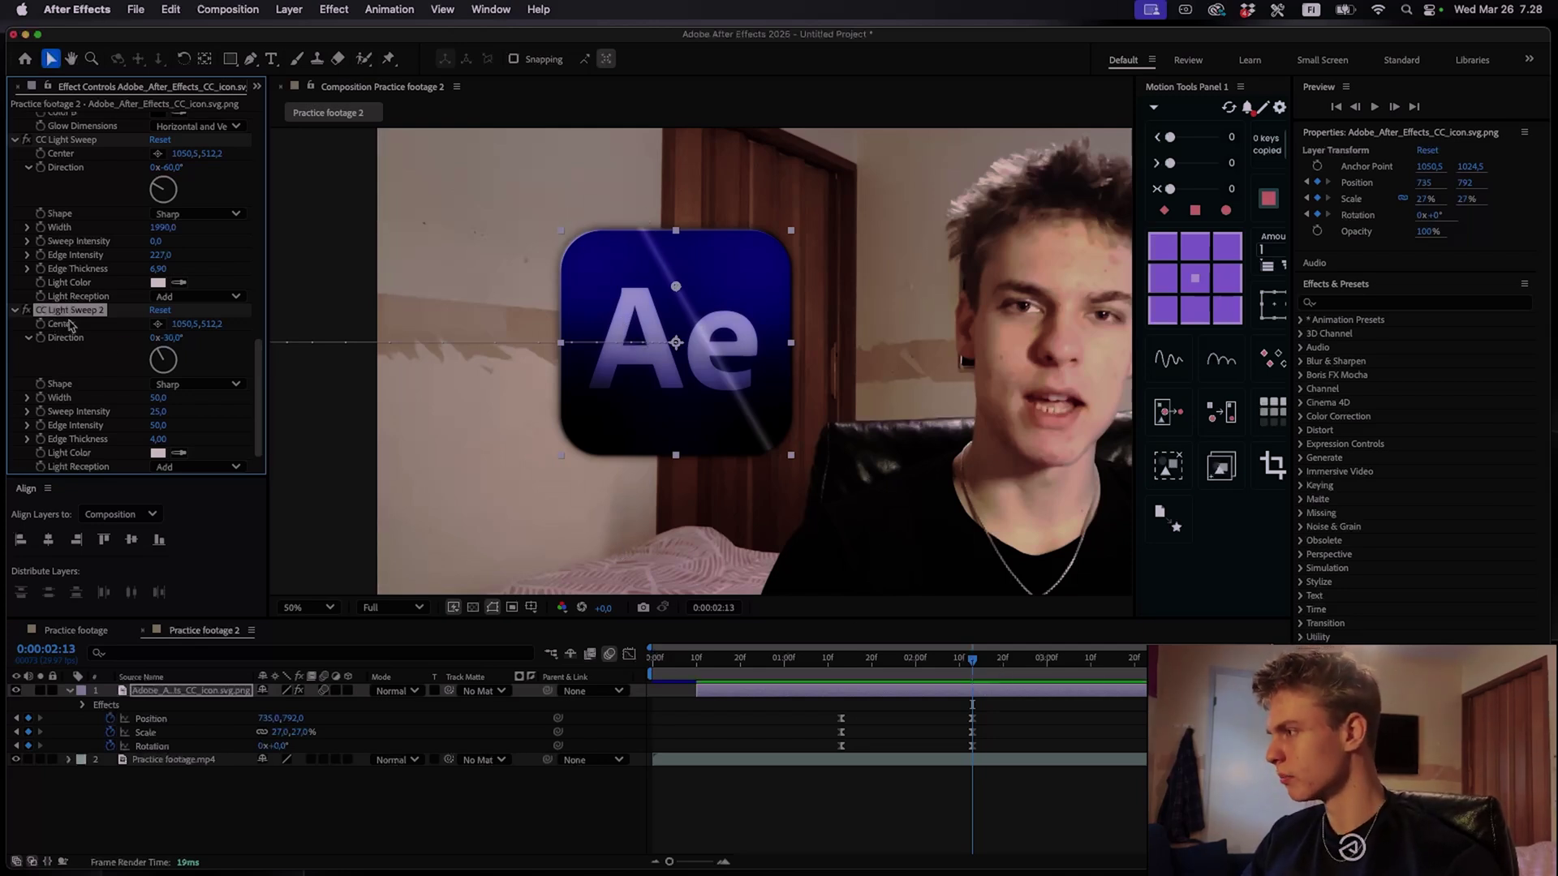
# Set the second light sweep's Direction to about 48°, Width to 93, Shape to Smooth and Sweep Intensity to 22
pyautogui.moveTo(161, 358); pyautogui.dragTo(179, 352)
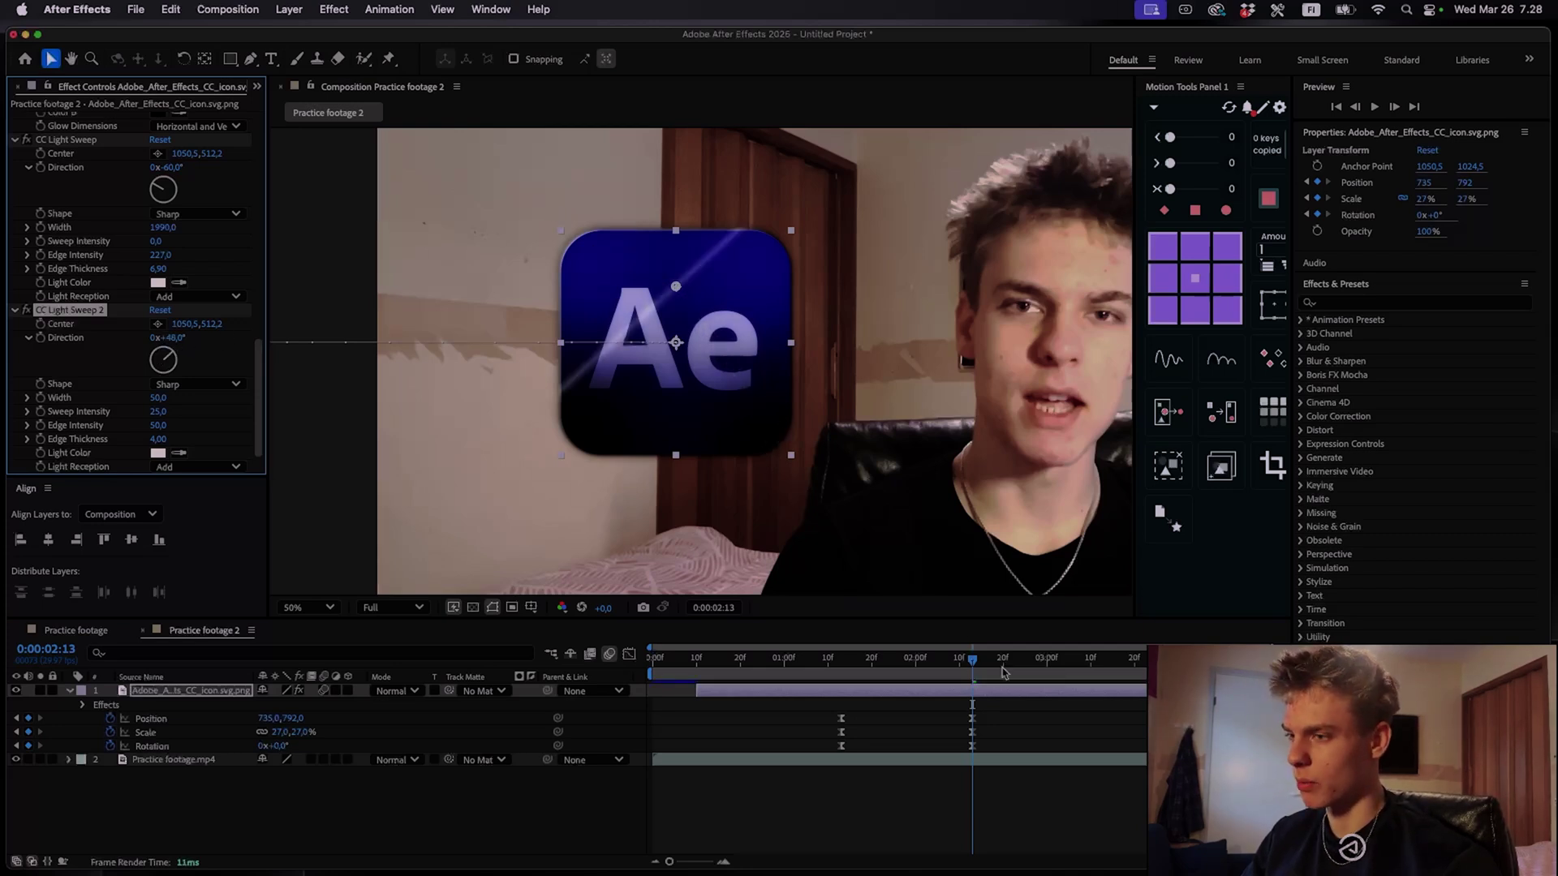
pyautogui.moveTo(185, 401)
pyautogui.mouseDown()
pyautogui.moveTo(213, 403)
pyautogui.moveTo(199, 403)
pyautogui.mouseUp()
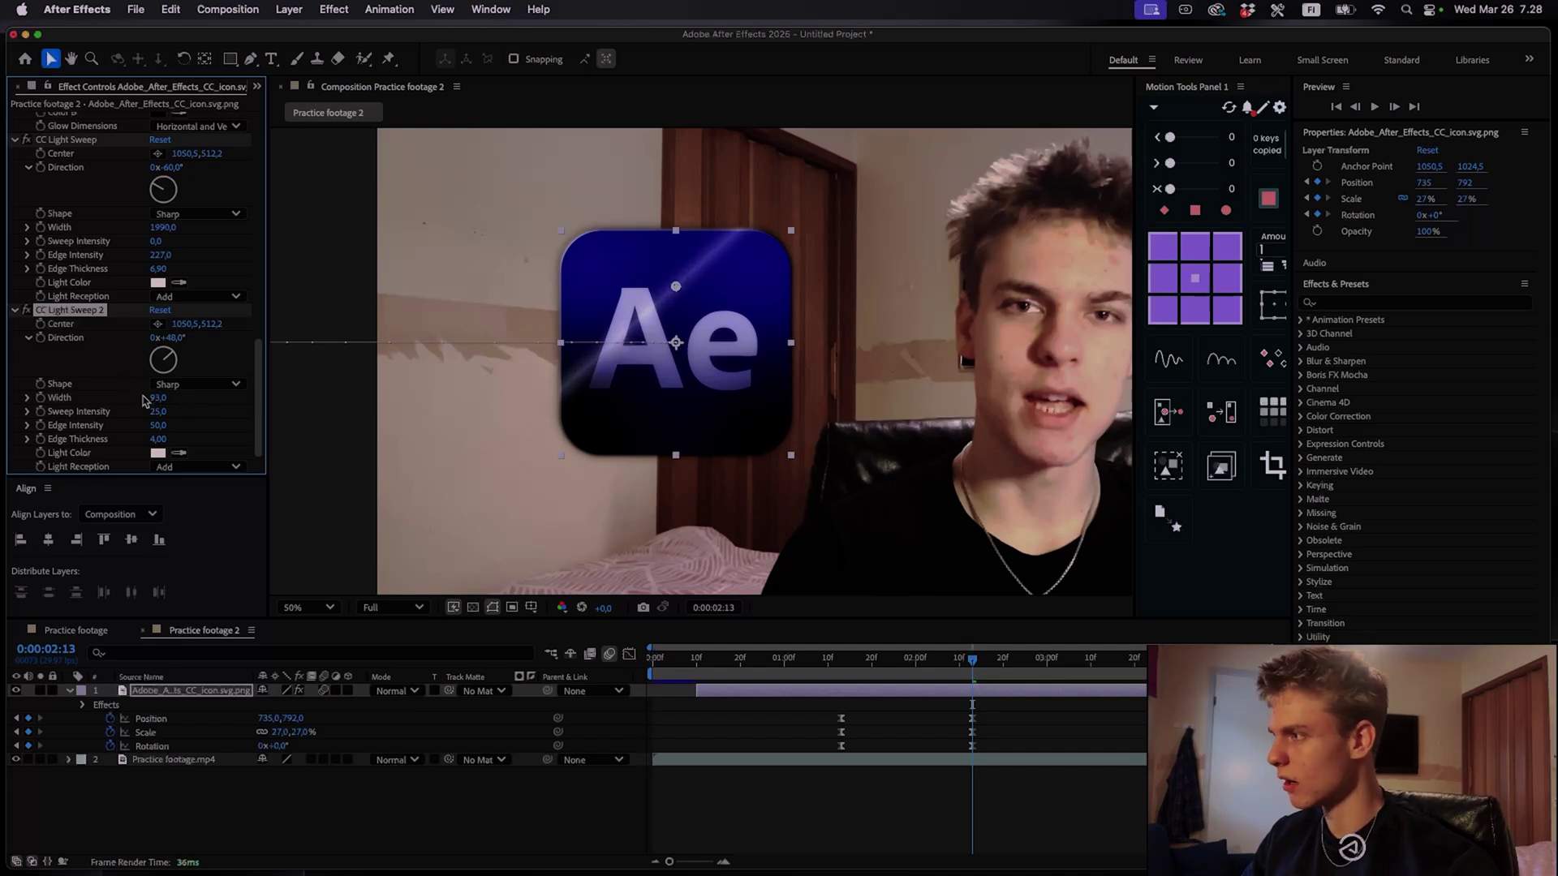
pyautogui.click(194, 384)
pyautogui.click(180, 410)
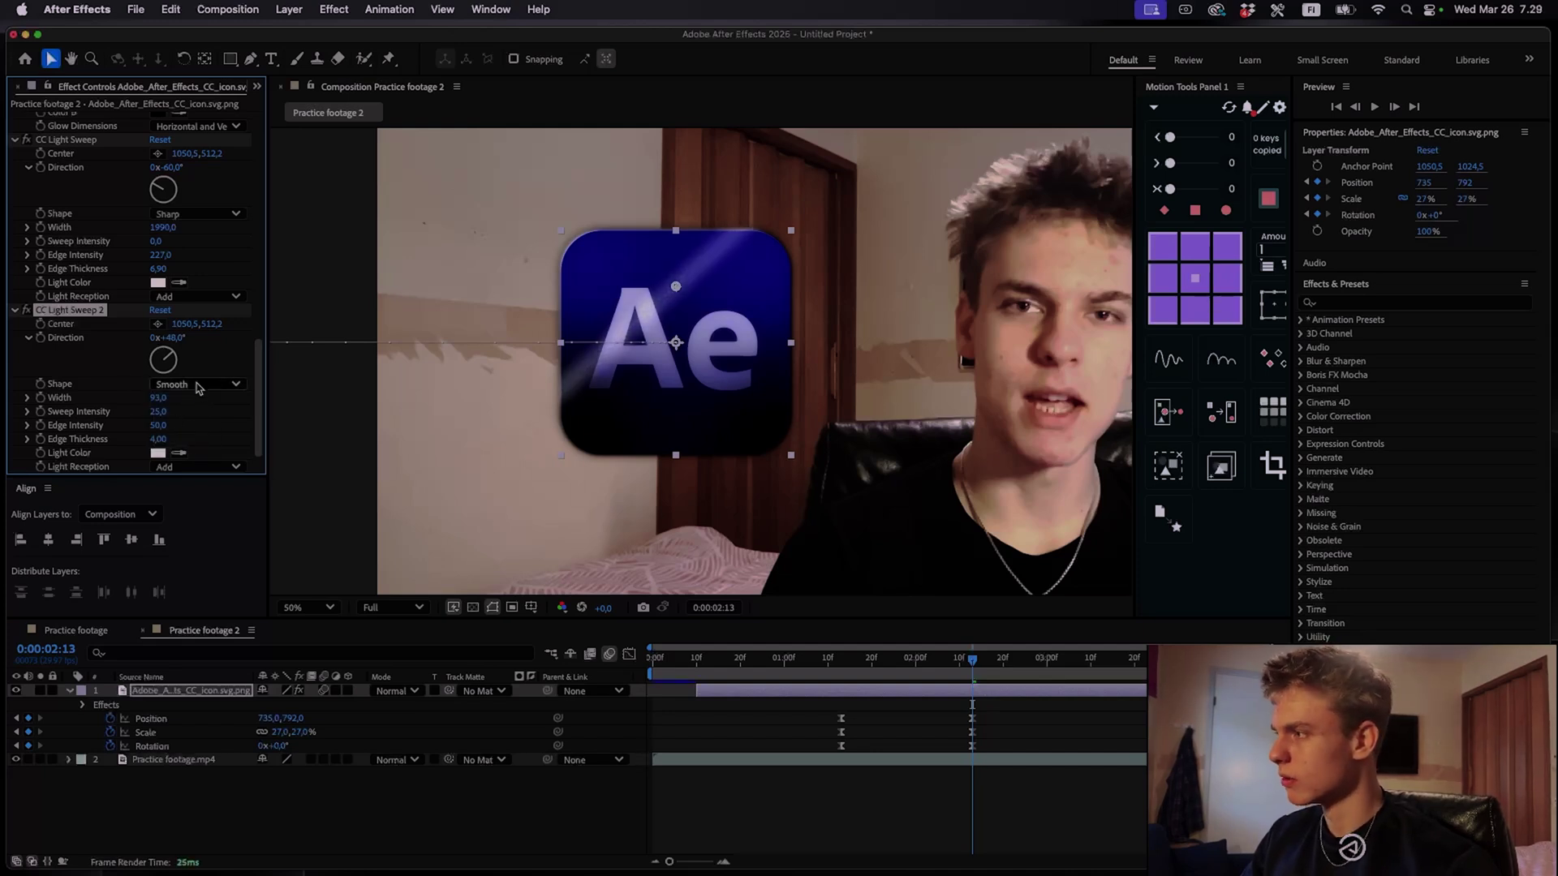
pyautogui.click(197, 385)
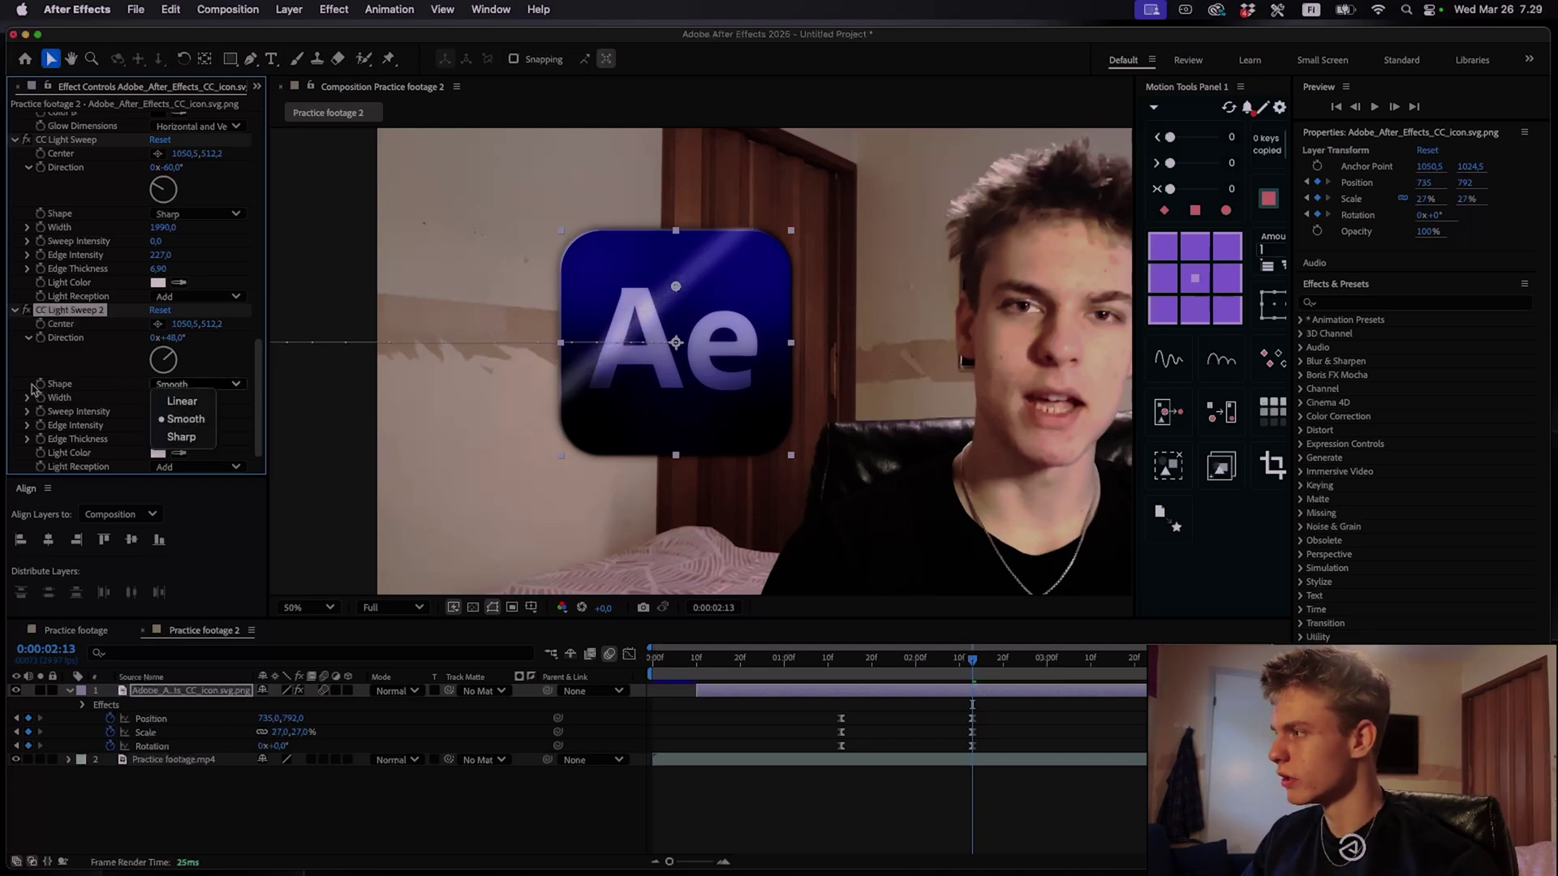
pyautogui.click(191, 420)
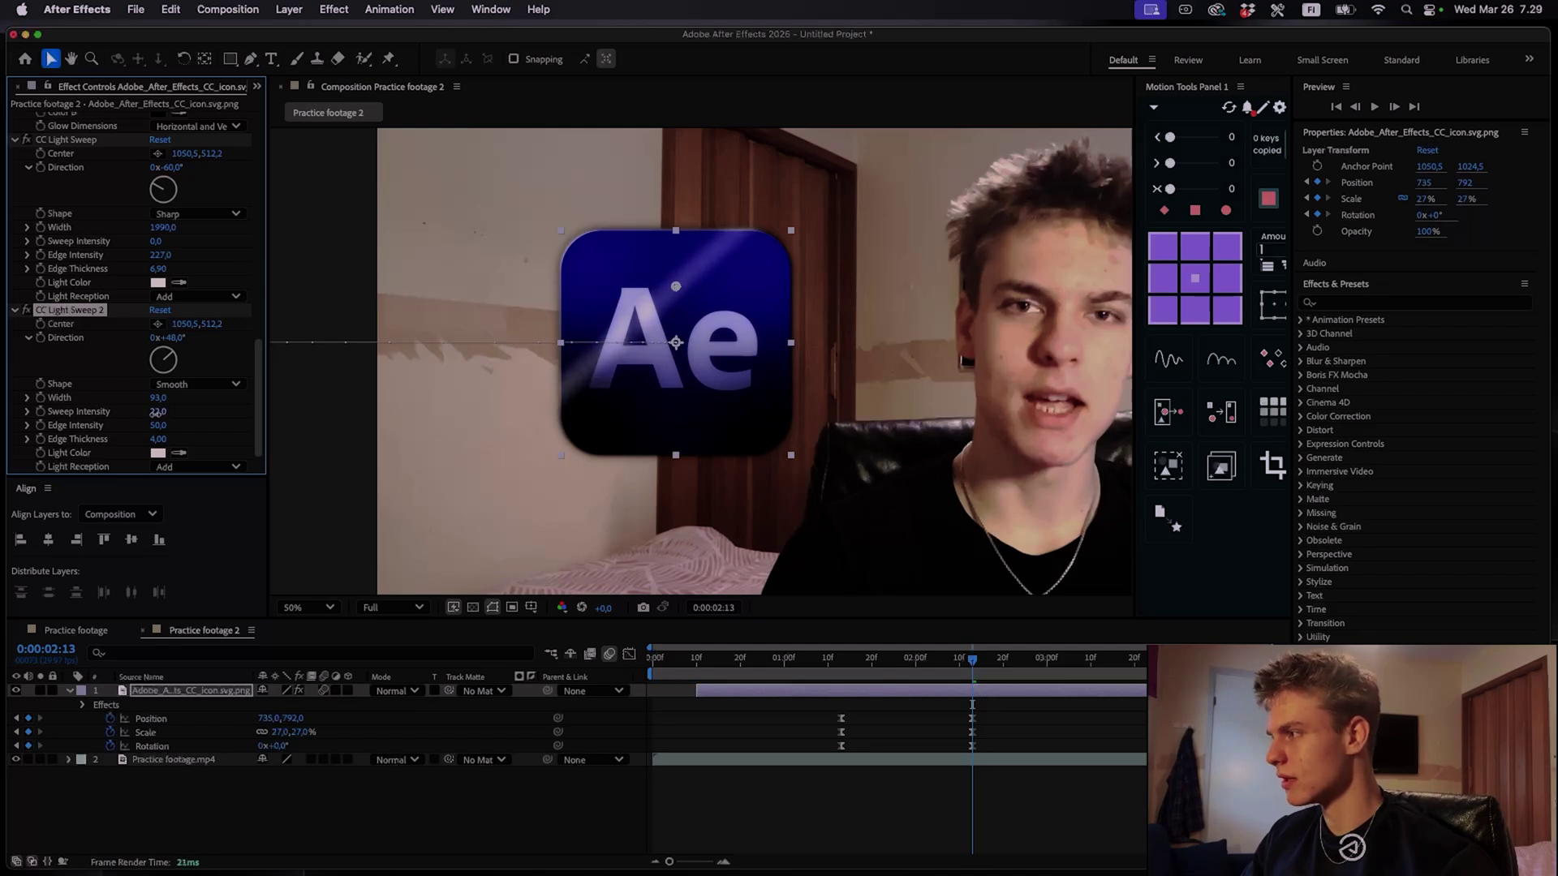
pyautogui.moveTo(157, 425); pyautogui.dragTo(172, 426)
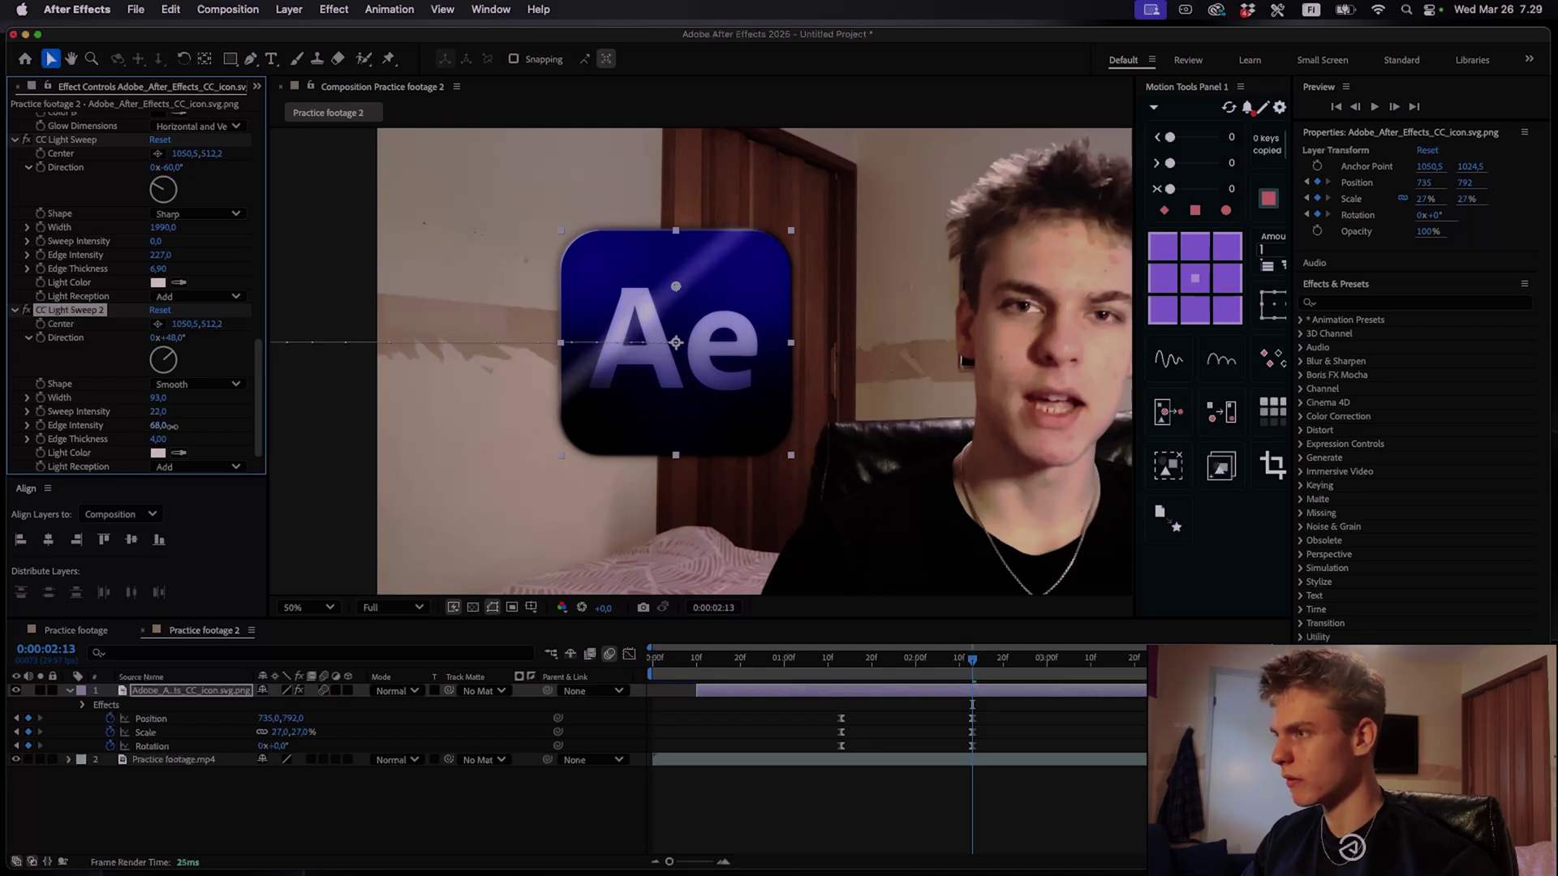
# Move the second light sweep's Center just outside the icon's upper-left corner and start keyframing it at 0:00:02:13
pyautogui.moveTo(971, 665)
pyautogui.mouseDown()
pyautogui.moveTo(927, 666)
pyautogui.moveTo(972, 665)
pyautogui.mouseUp()
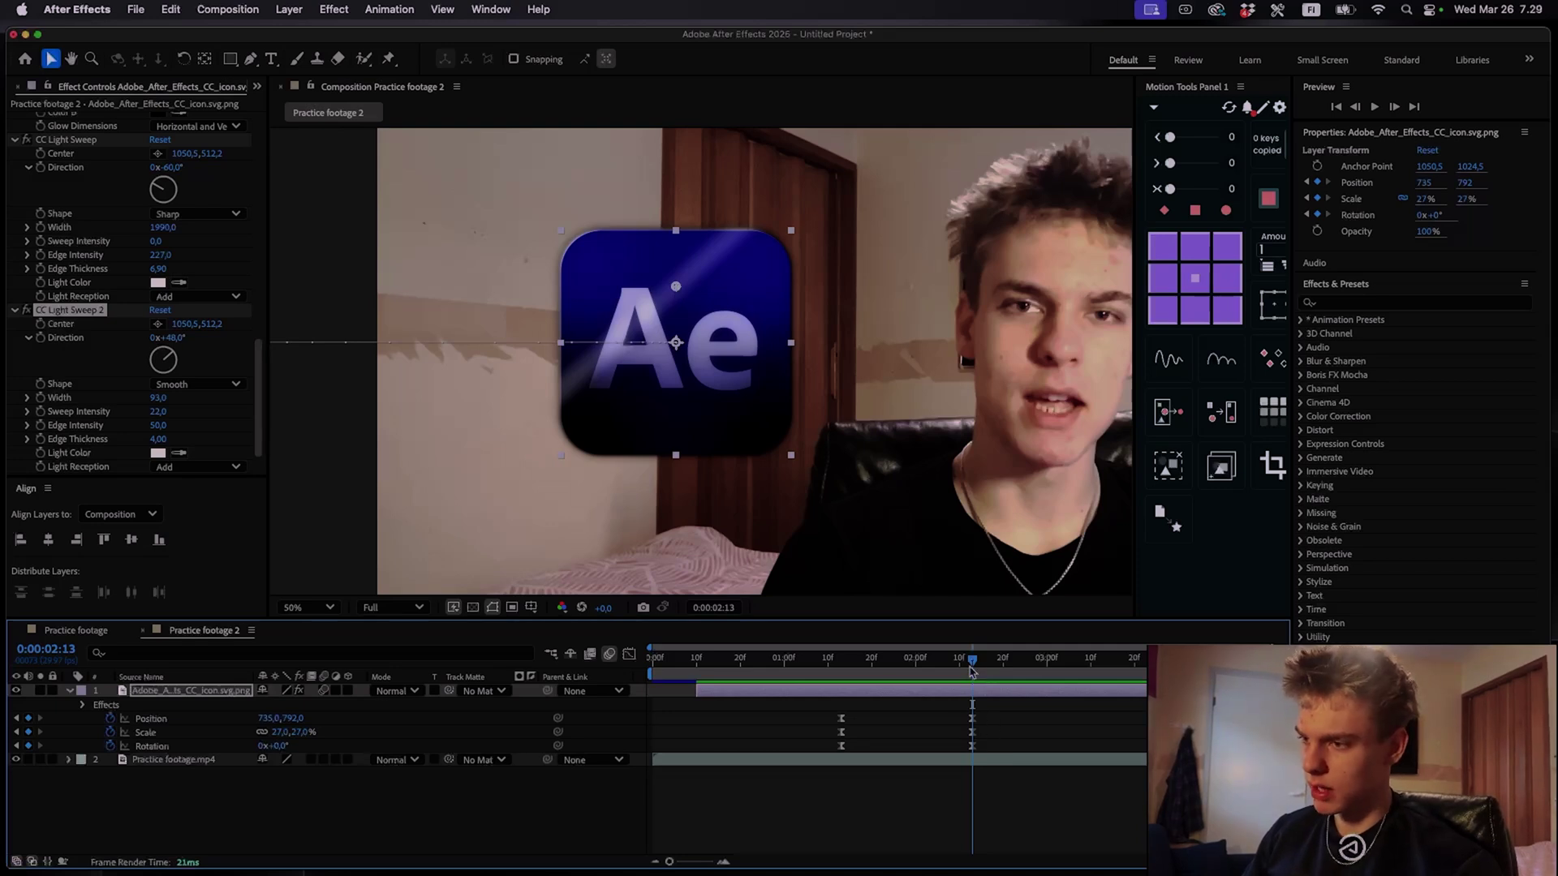
pyautogui.click(125, 339)
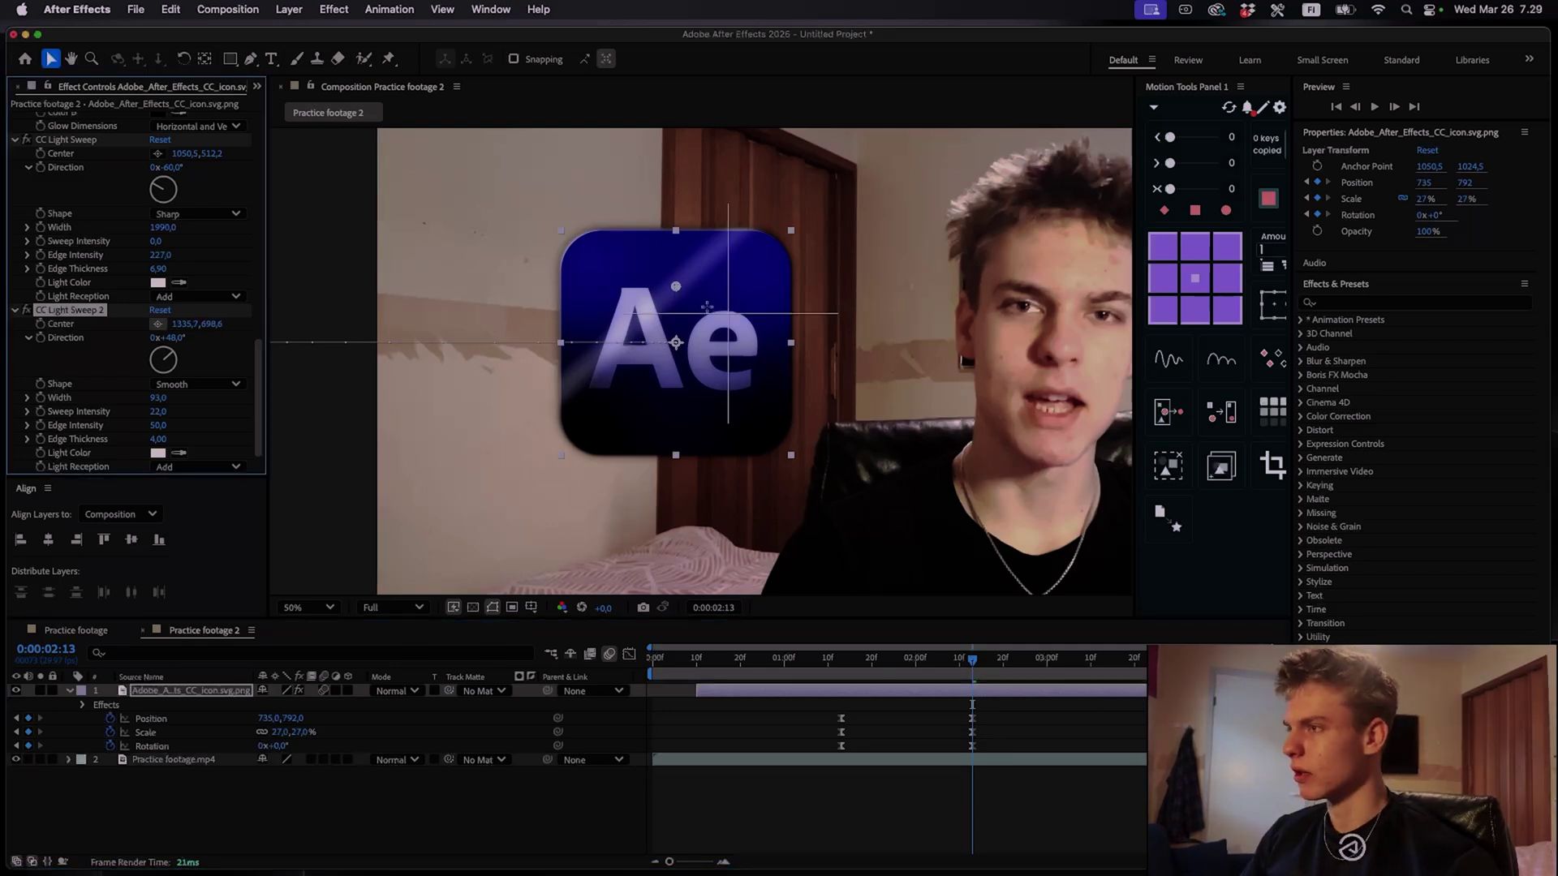
pyautogui.click(158, 324)
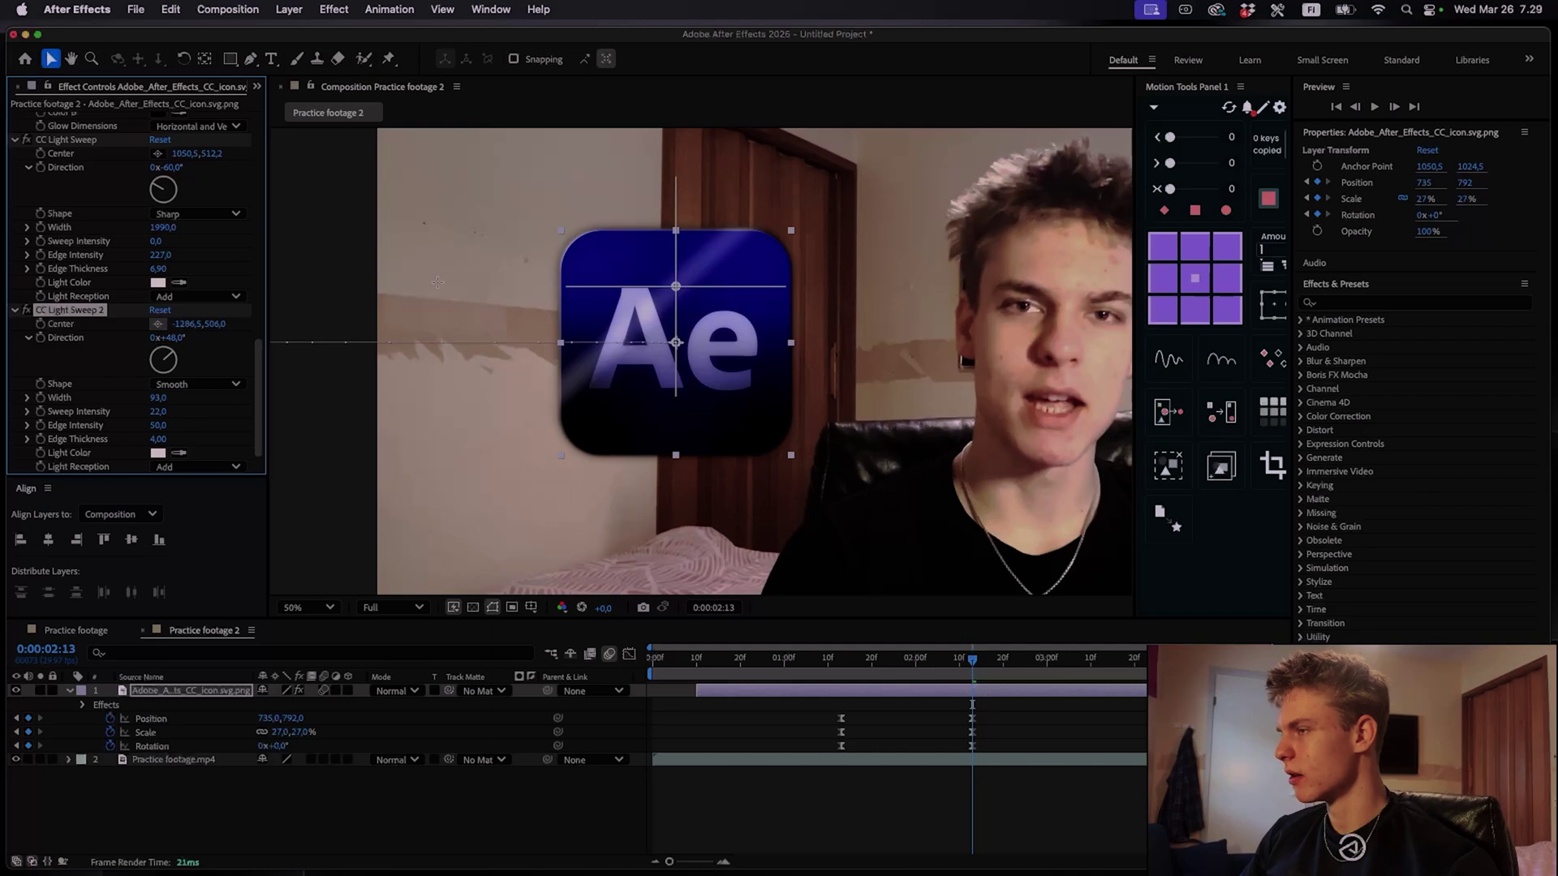
pyautogui.click(543, 226)
pyautogui.moveTo(543, 226); pyautogui.dragTo(549, 225)
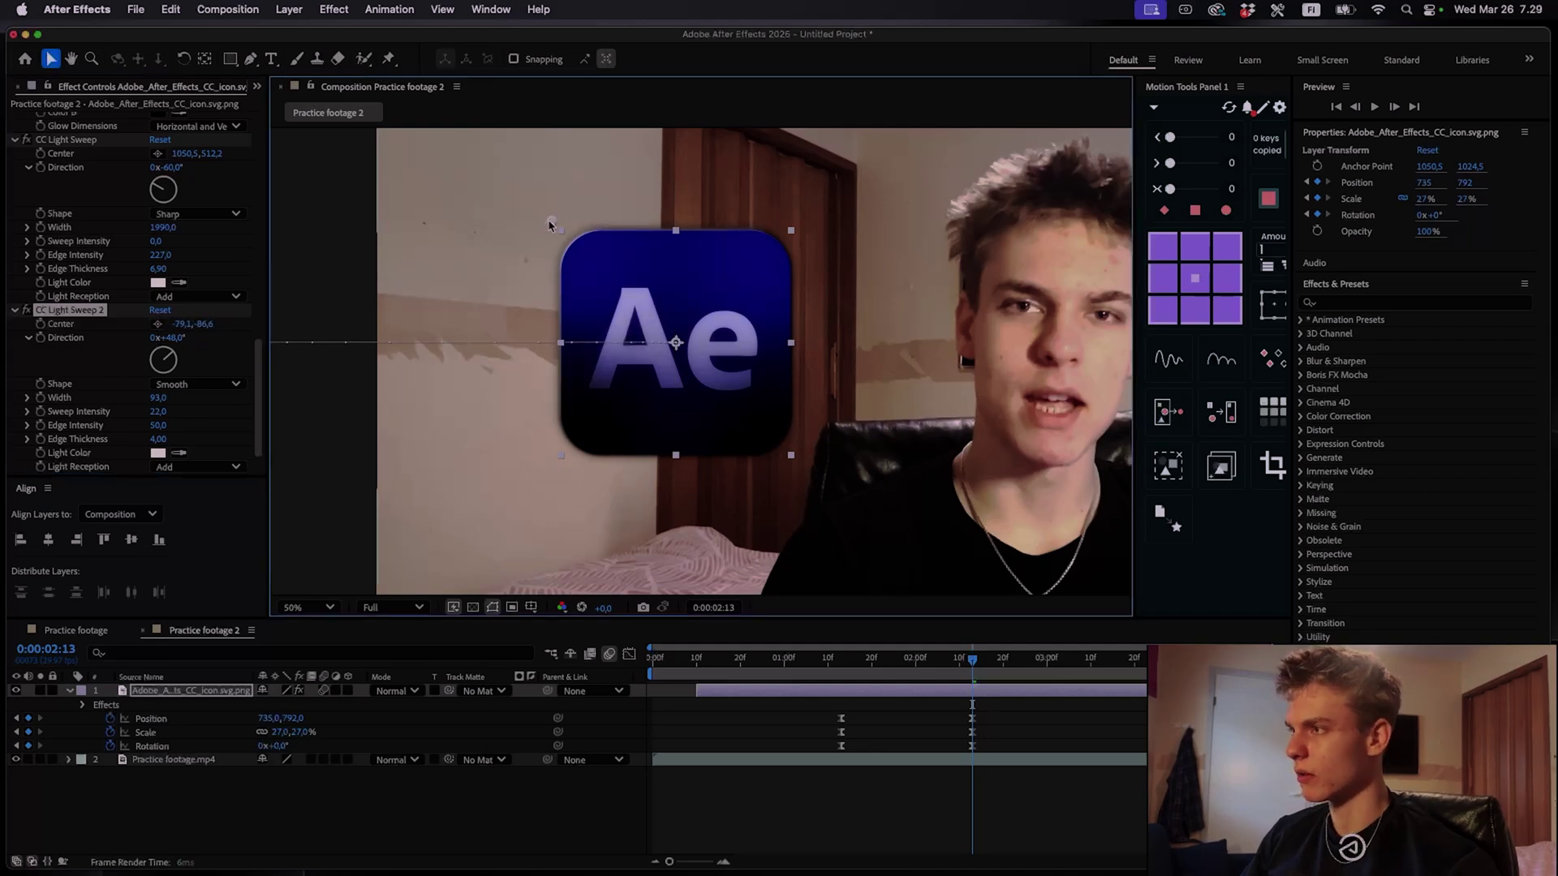
pyautogui.click(39, 325)
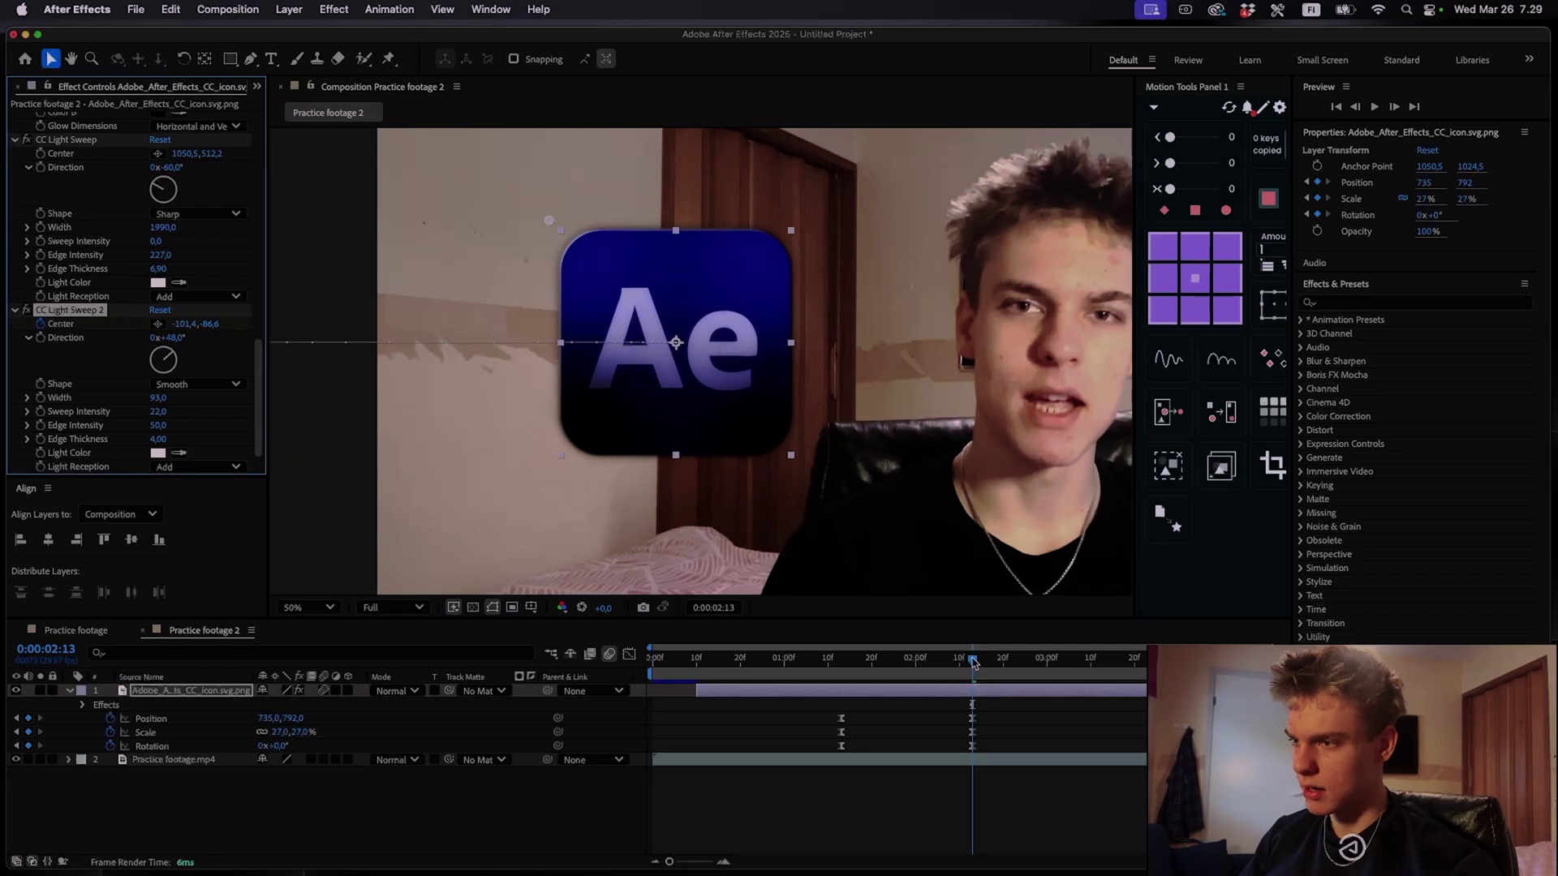
# Keyframe the second sweep's Center just past the icon's lower-right corner at 0:00:02:28 and ease both Center keyframes
pyautogui.moveTo(973, 663); pyautogui.dragTo(1040, 665)
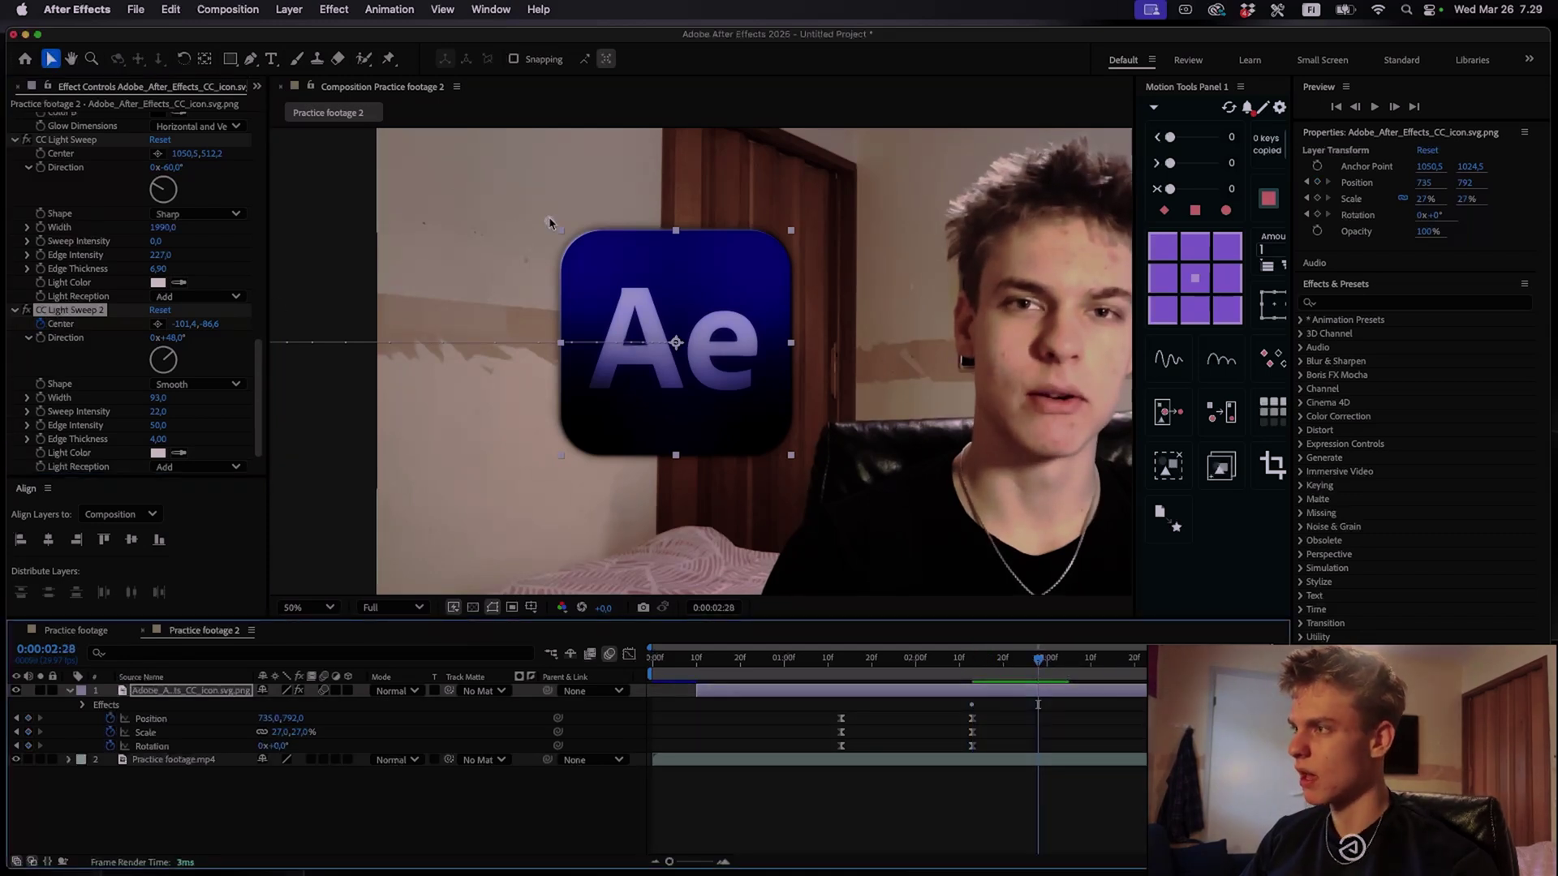
pyautogui.moveTo(549, 223); pyautogui.dragTo(803, 451)
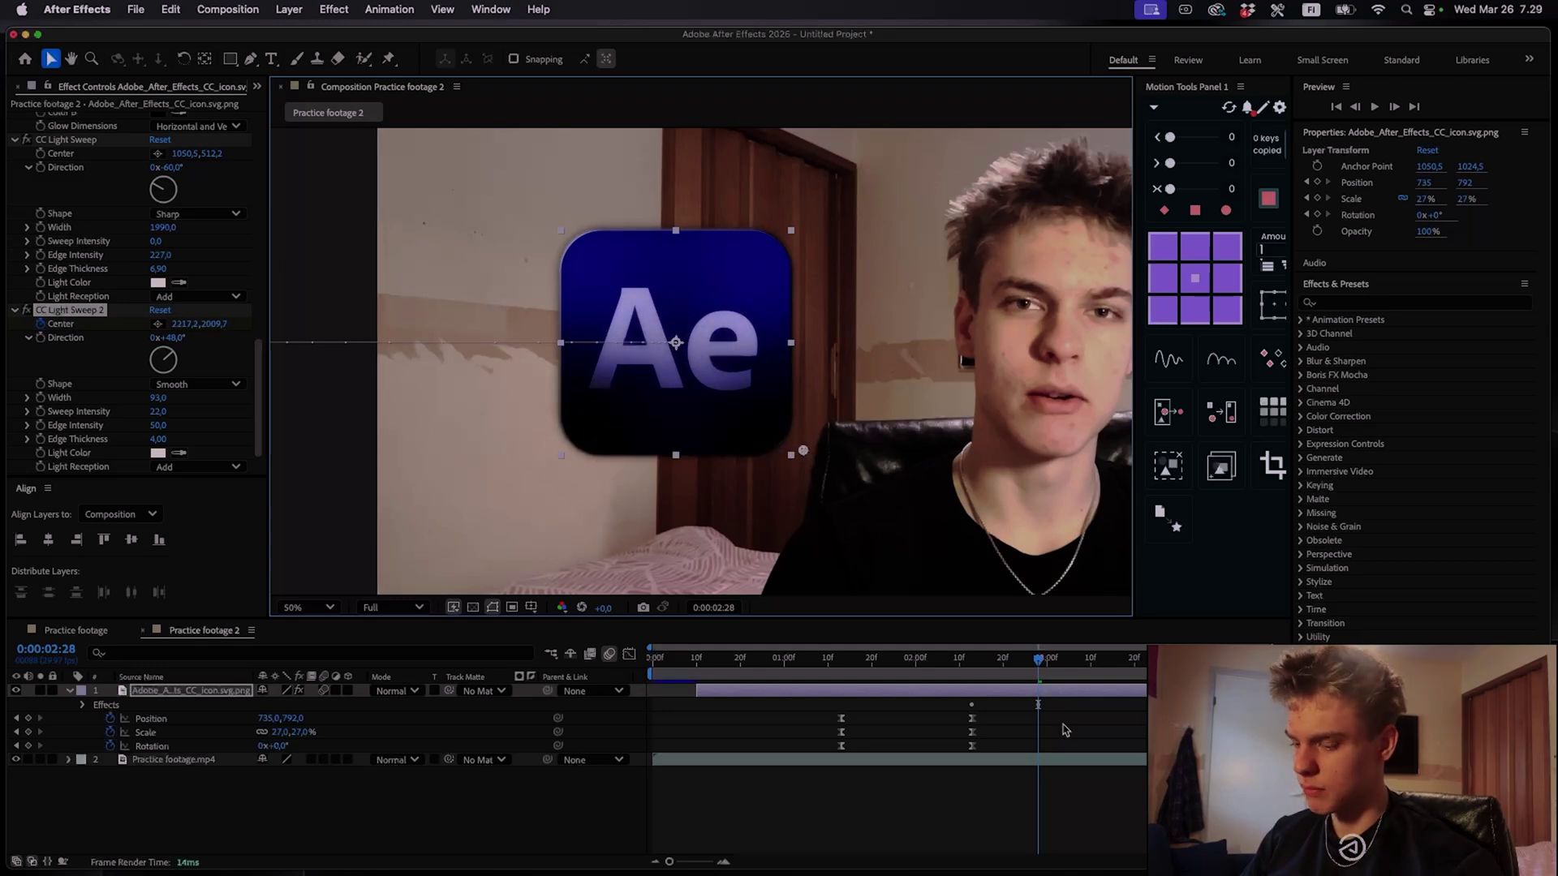
pyautogui.press('u')
pyautogui.moveTo(1060, 726); pyautogui.dragTo(944, 712)
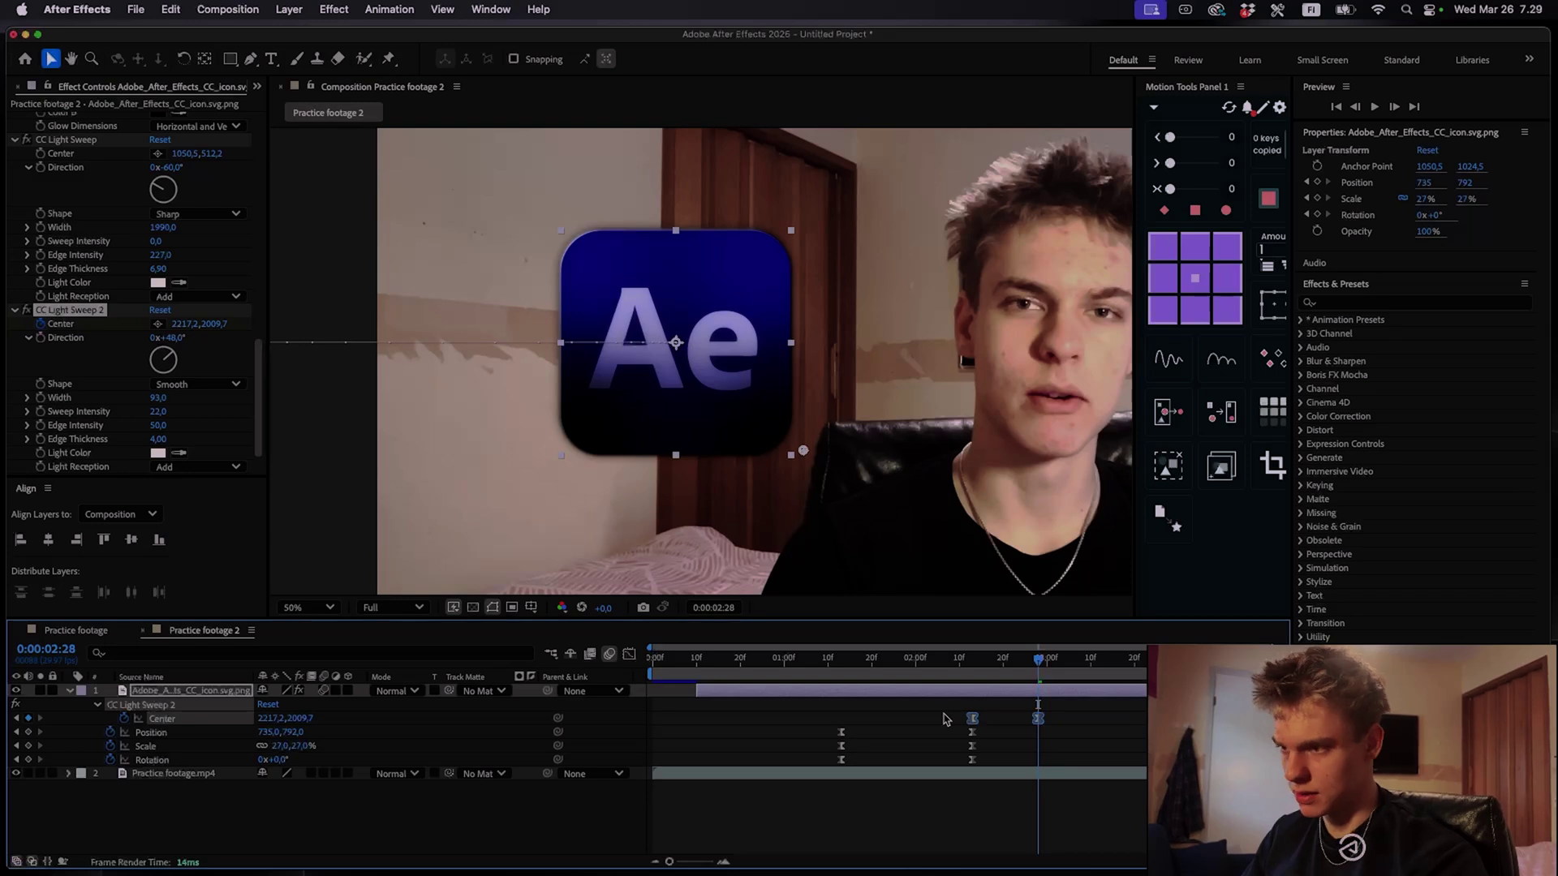
pyautogui.click(1087, 745)
# Slow the light sweep by moving its ending Center keyframe to about 0:00:03:04, previewing before and after the change
pyautogui.click(937, 675)
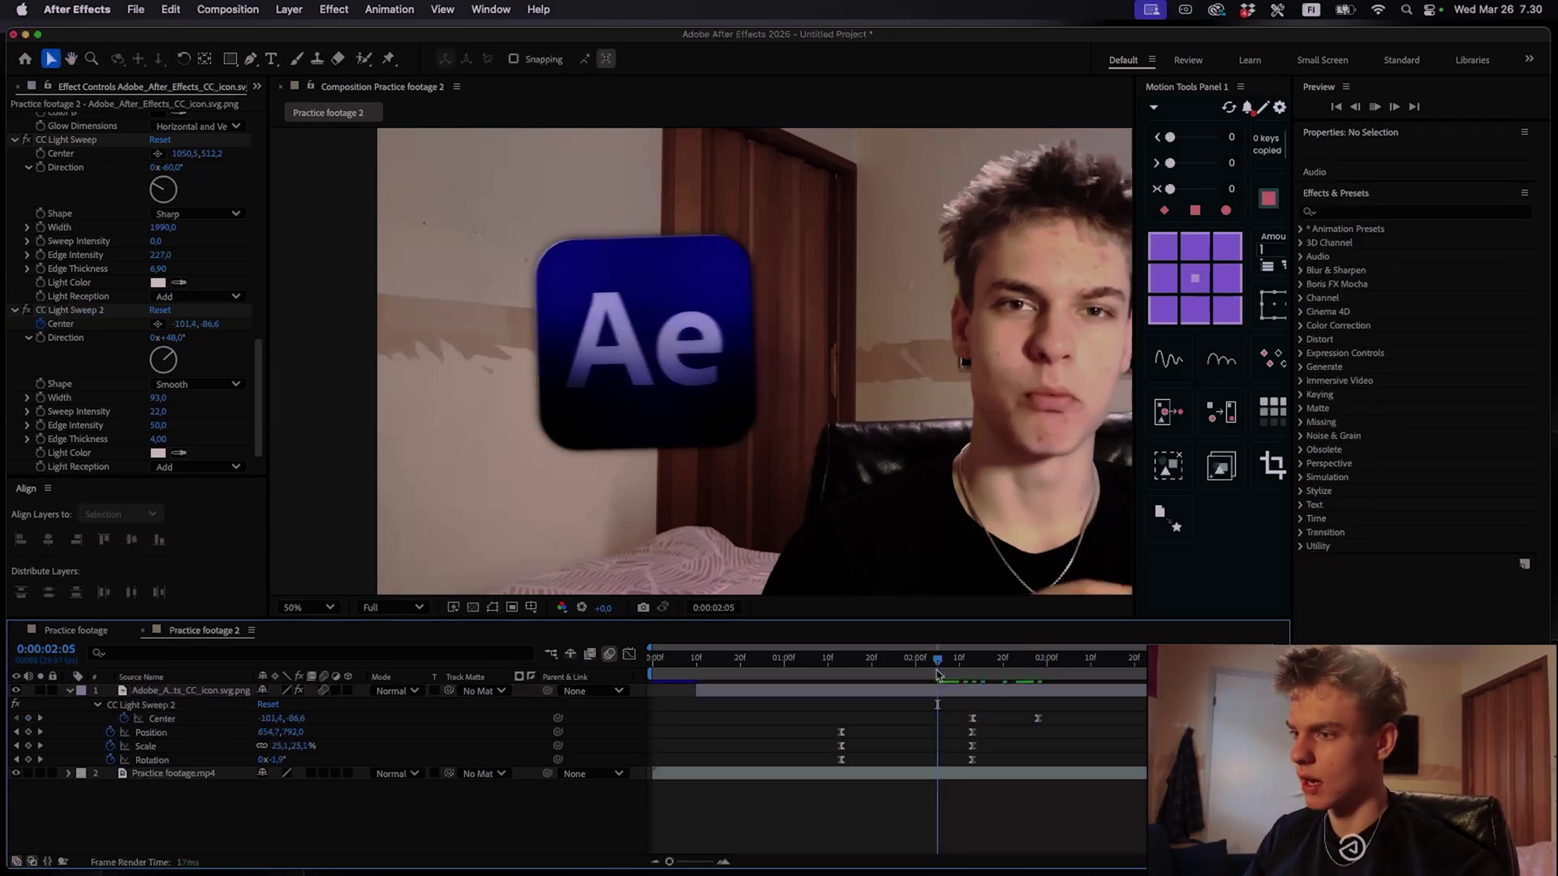
pyautogui.press('space')
pyautogui.press('space')
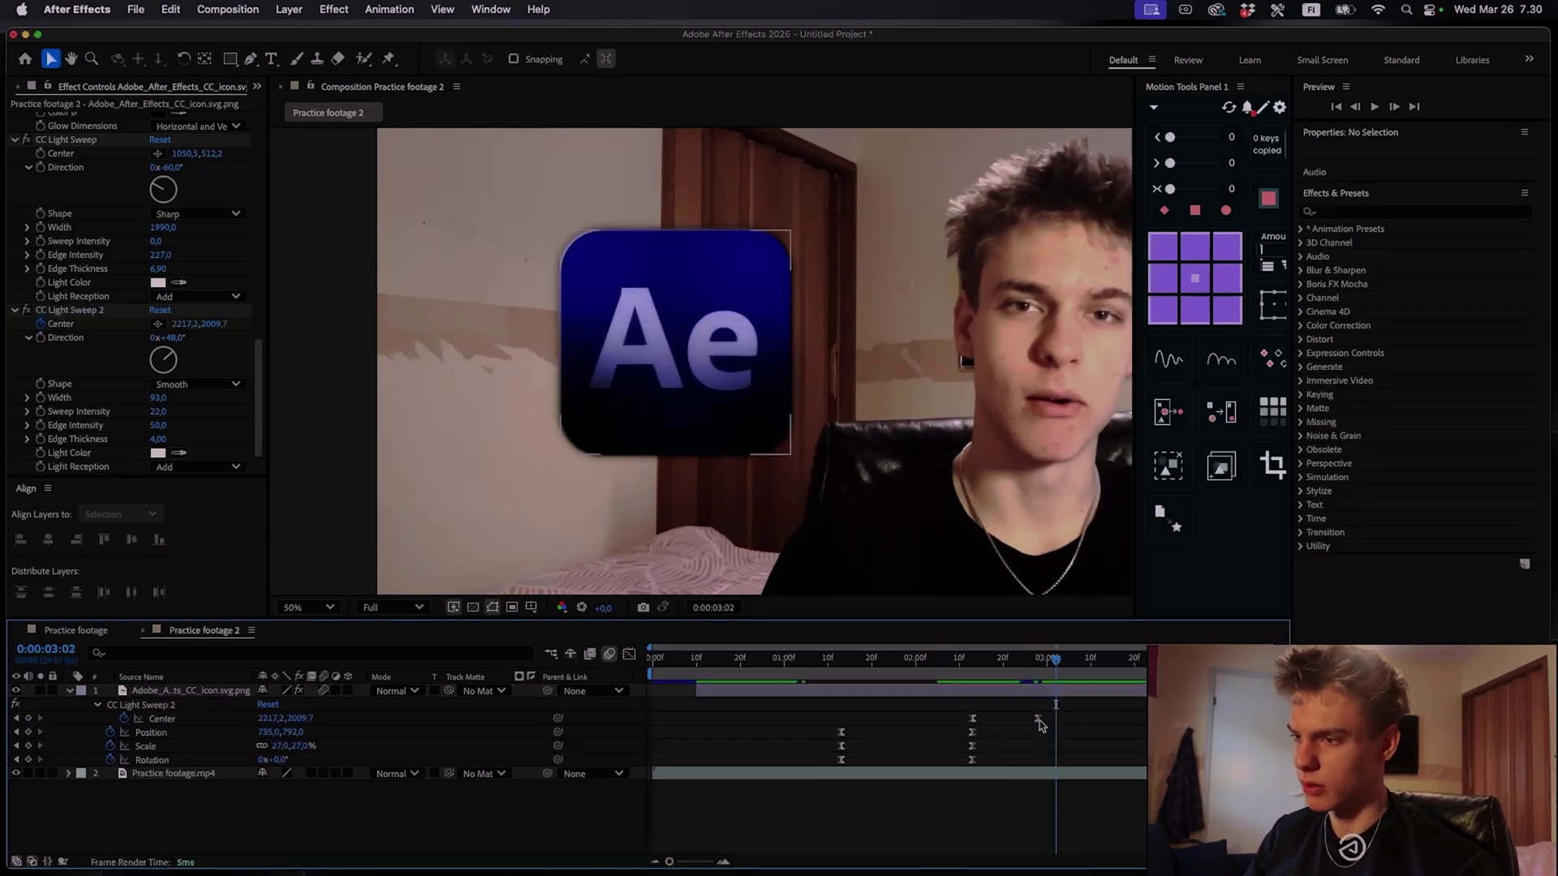
pyautogui.moveTo(1038, 720); pyautogui.dragTo(1064, 720)
pyautogui.click(969, 659)
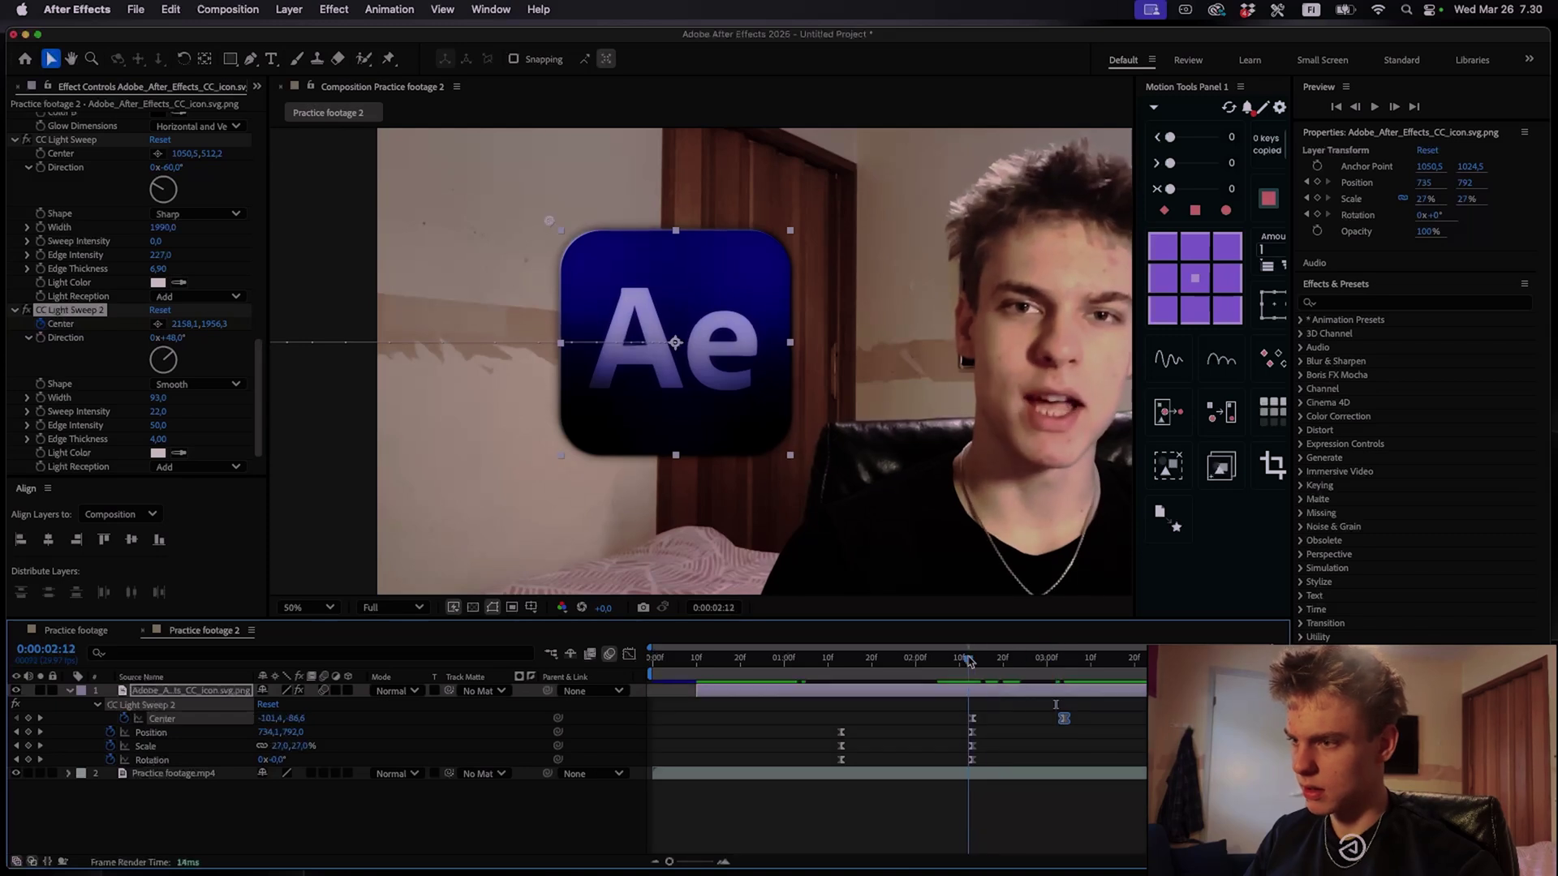
pyautogui.moveTo(969, 661); pyautogui.dragTo(959, 661)
pyautogui.press('space')
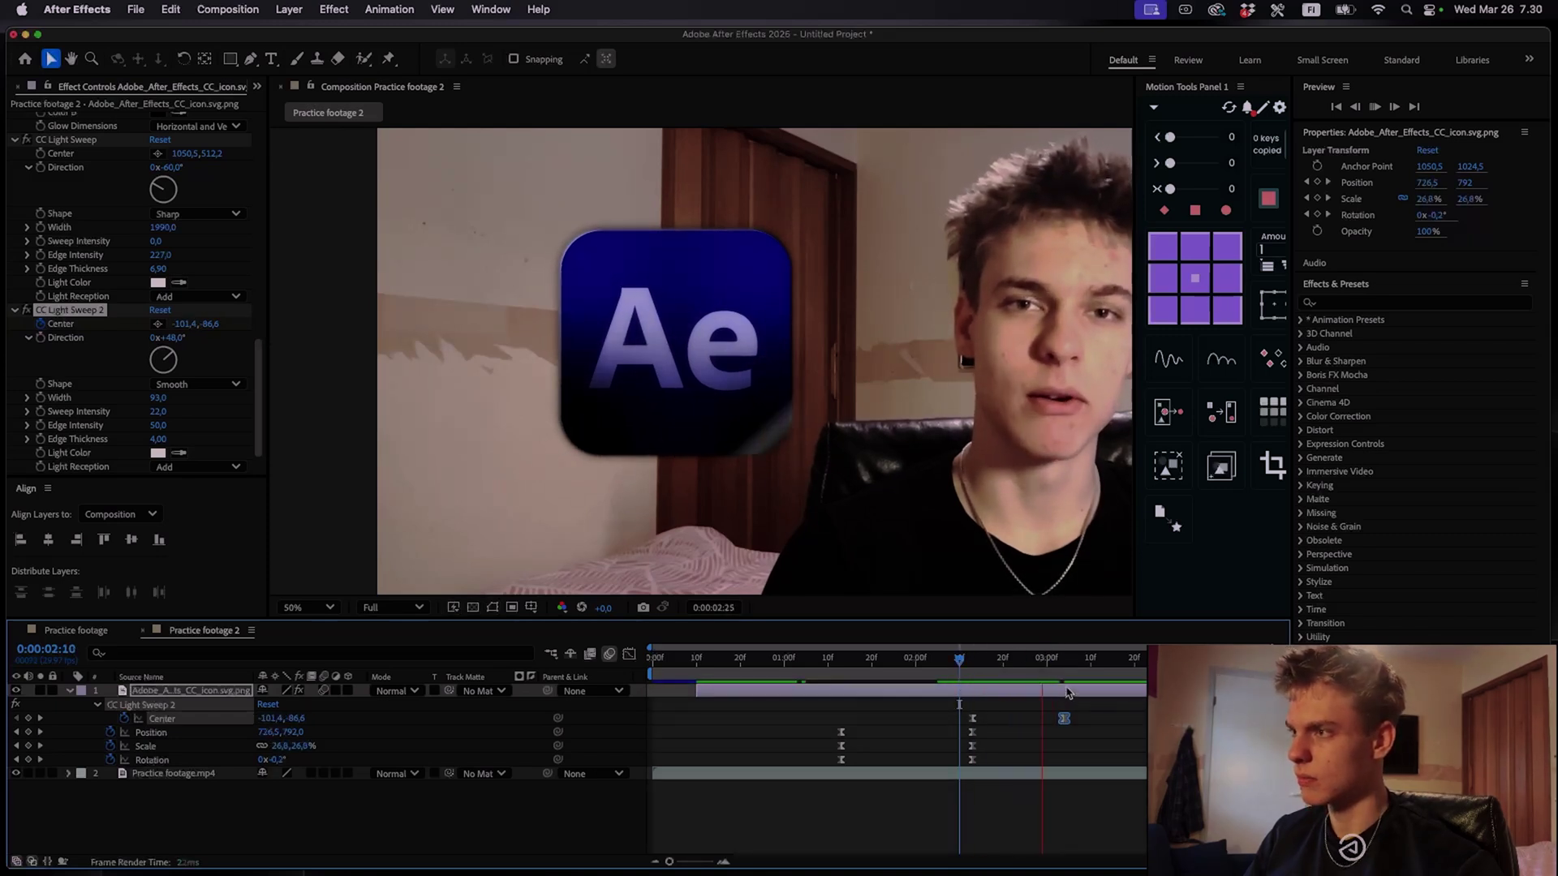
pyautogui.press('space')
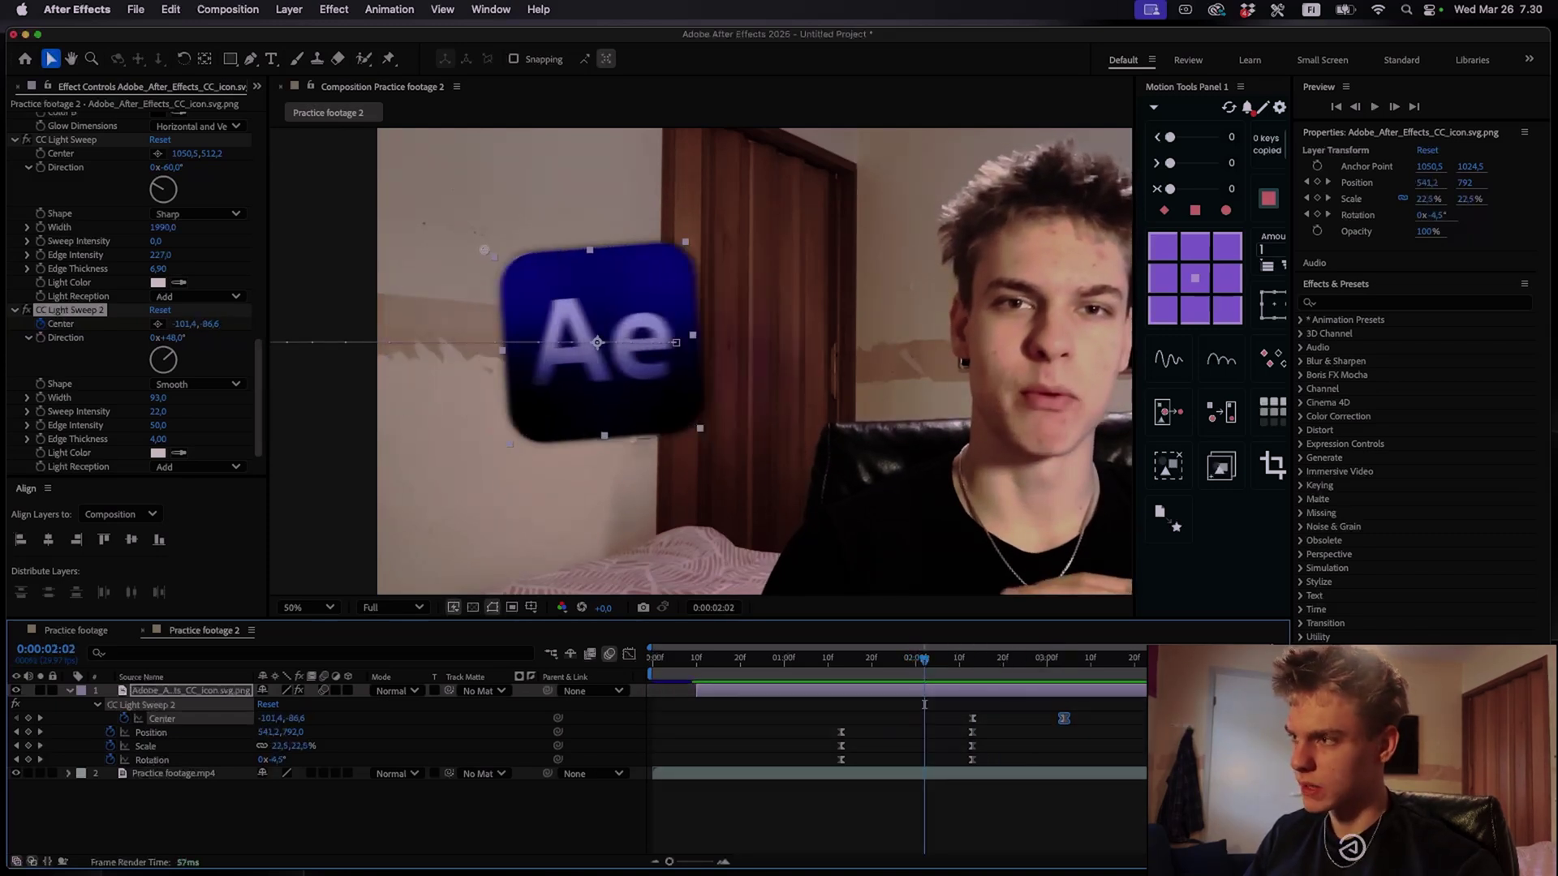
# Shift both Center keyframes earlier so the sweep runs from about 0:00:02:03 to 0:00:02:24
pyautogui.moveTo(1090, 715); pyautogui.dragTo(1037, 679)
pyautogui.click(893, 730)
# Apply the Noise effect to the icon layer and set its Amount of Noise to 7%
pyautogui.click(1063, 690)
pyautogui.hotkey('ctrl', 'space')
pyautogui.write('nois')
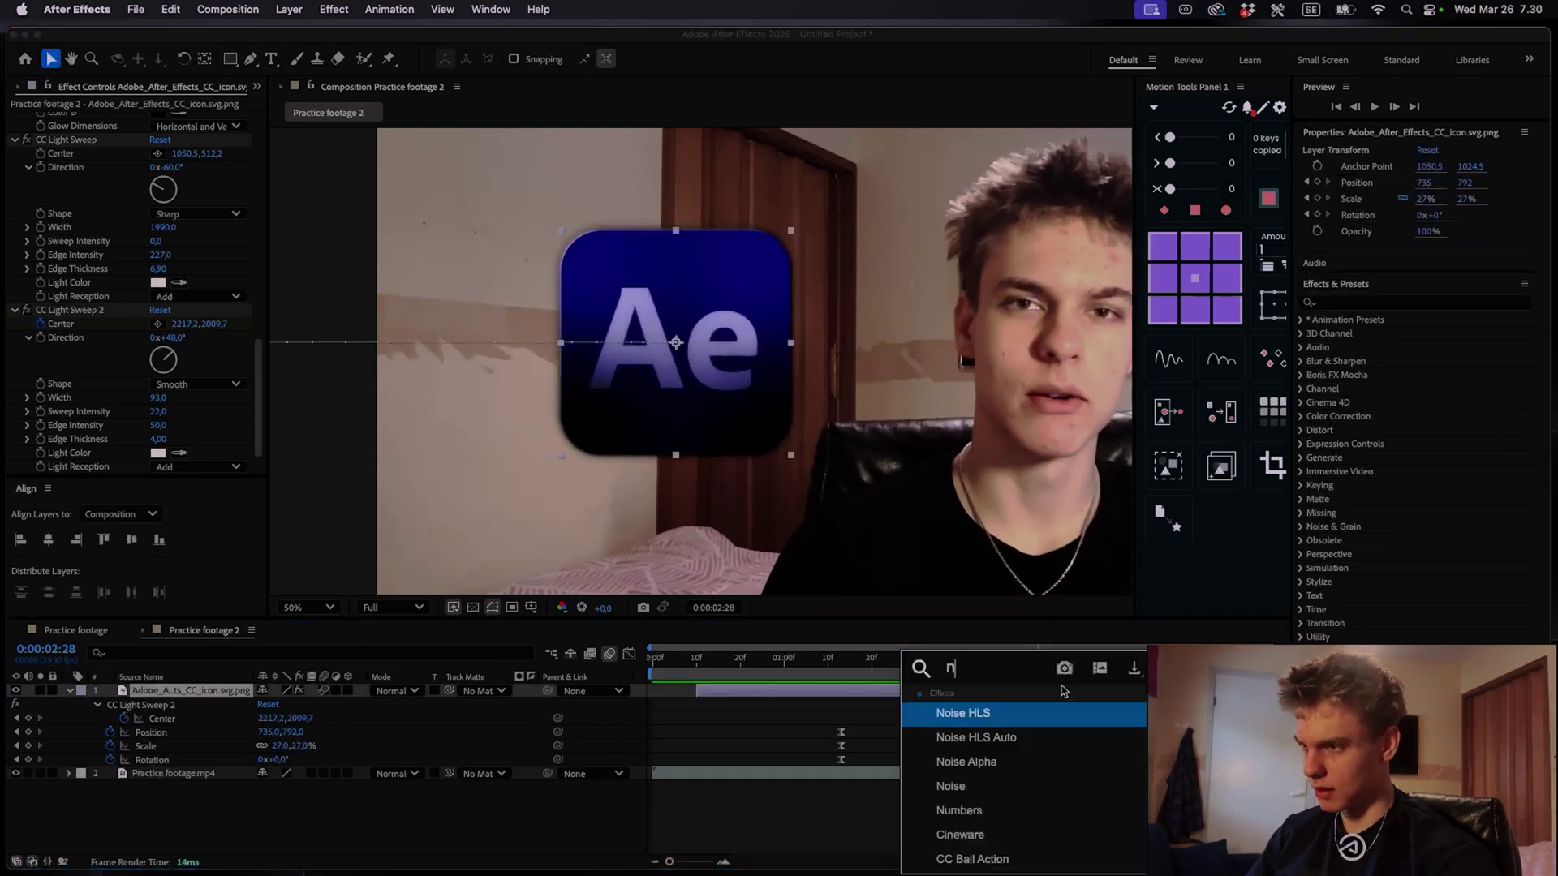
pyautogui.click(945, 788)
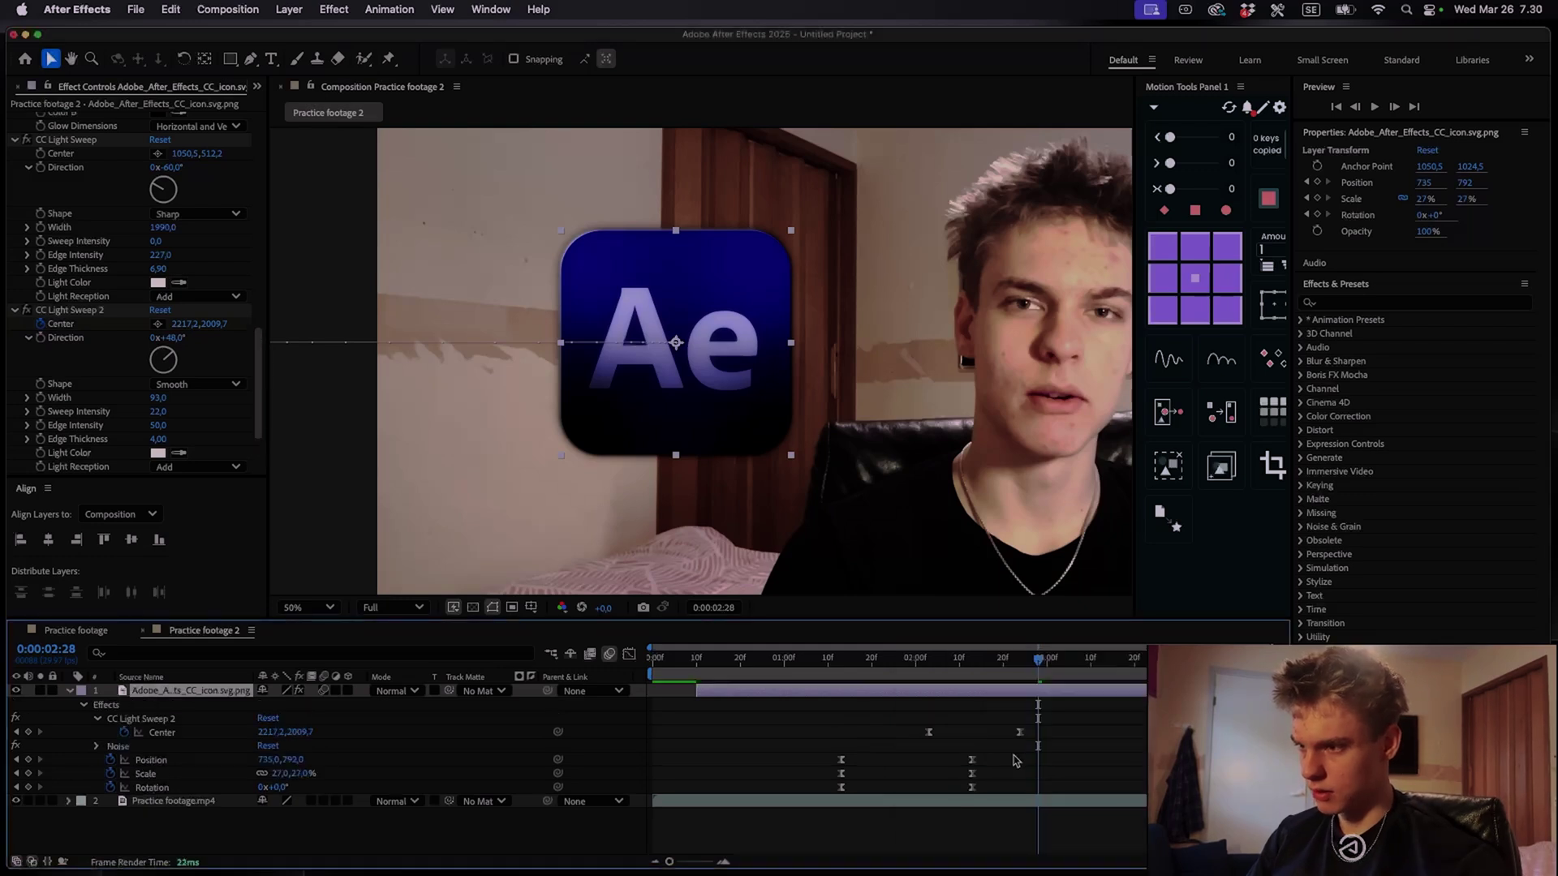
pyautogui.scroll(2, 778, 419)
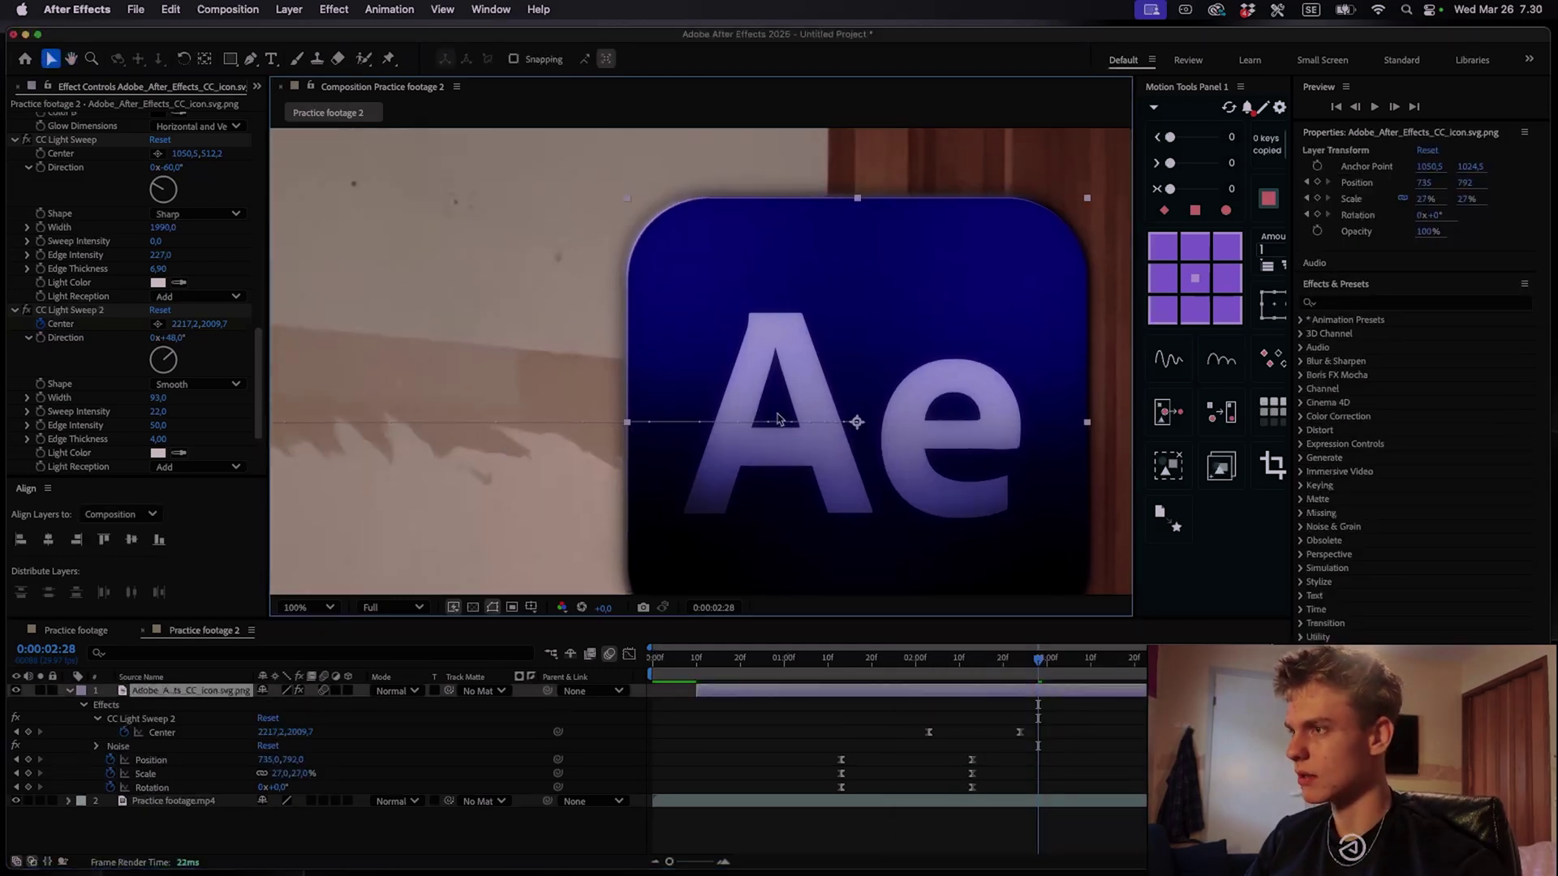
pyautogui.scroll(-2, 57, 363)
pyautogui.moveTo(161, 439); pyautogui.dragTo(173, 439)
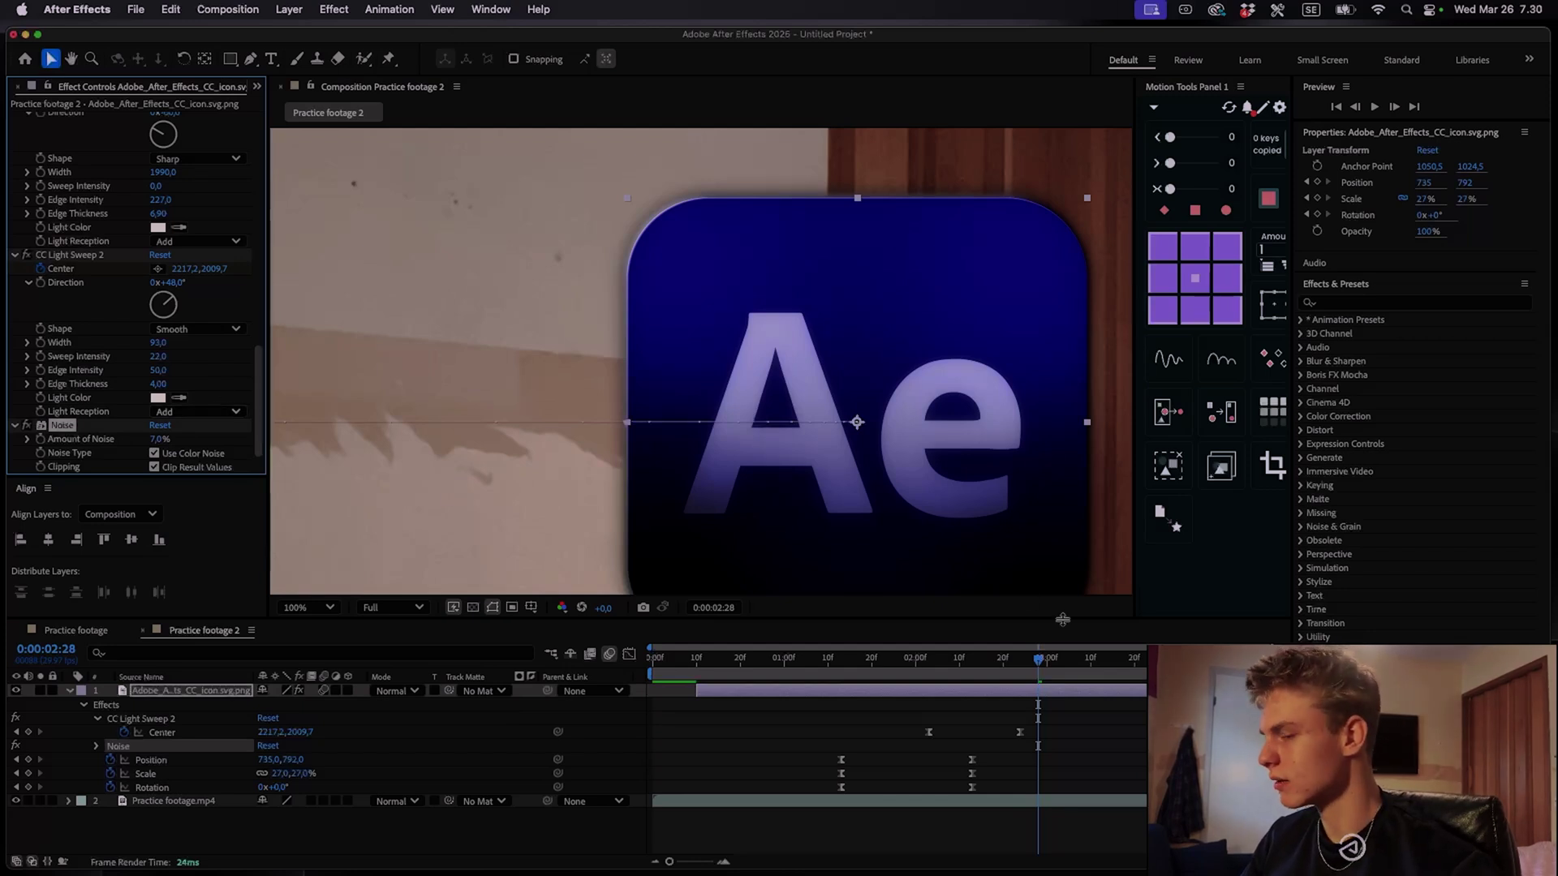
# Examine the icon up close at 0:00:02:24 and switch the Noise effect off and on to compare
pyautogui.moveTo(1038, 668); pyautogui.dragTo(1020, 669)
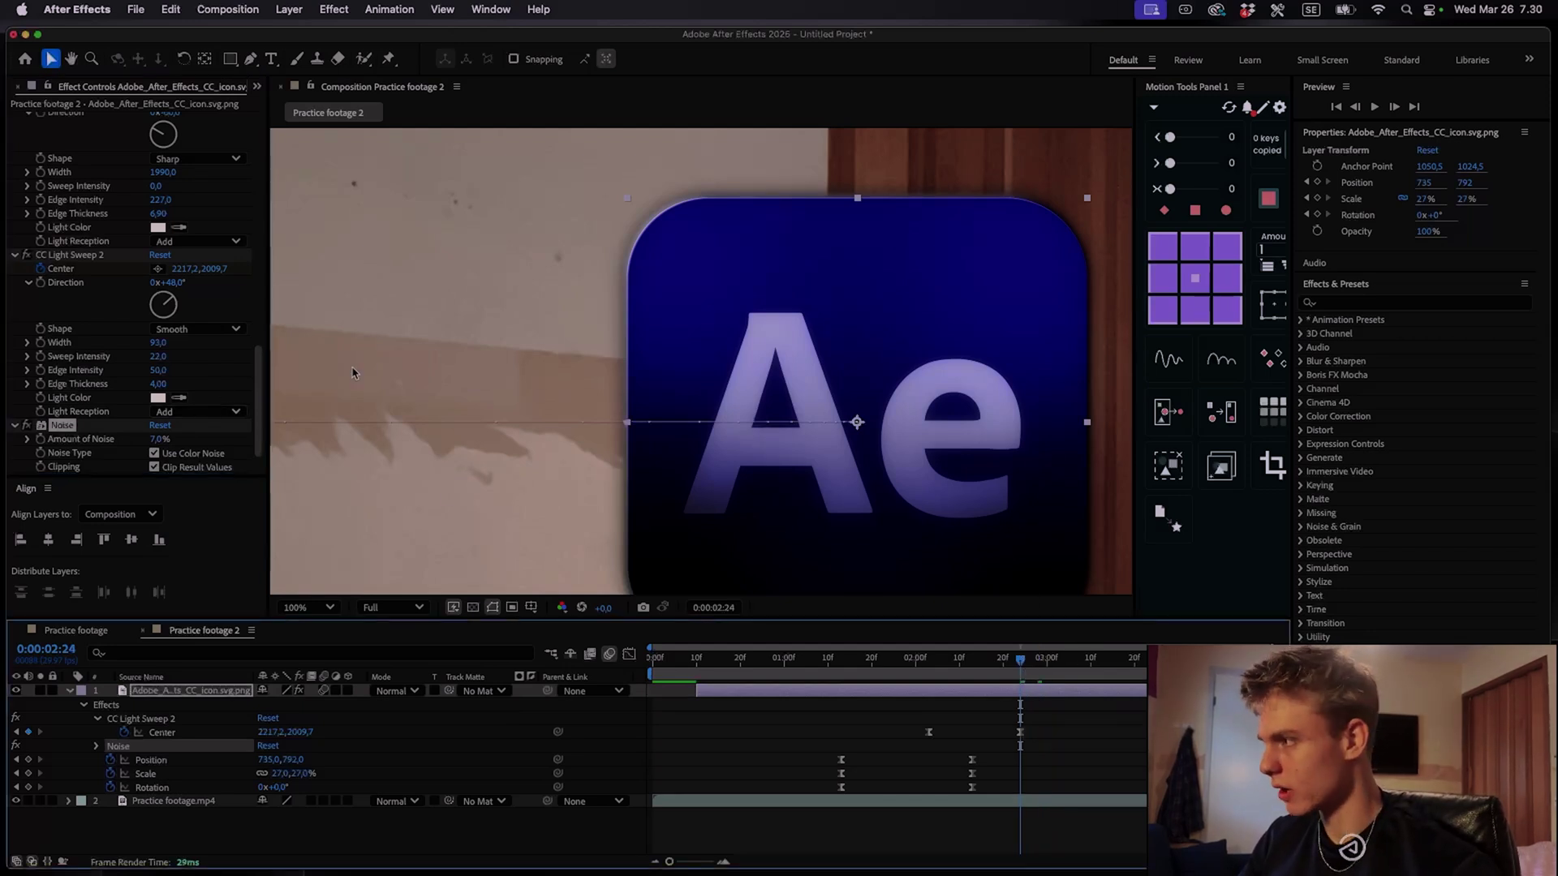
pyautogui.scroll(6, 725, 373)
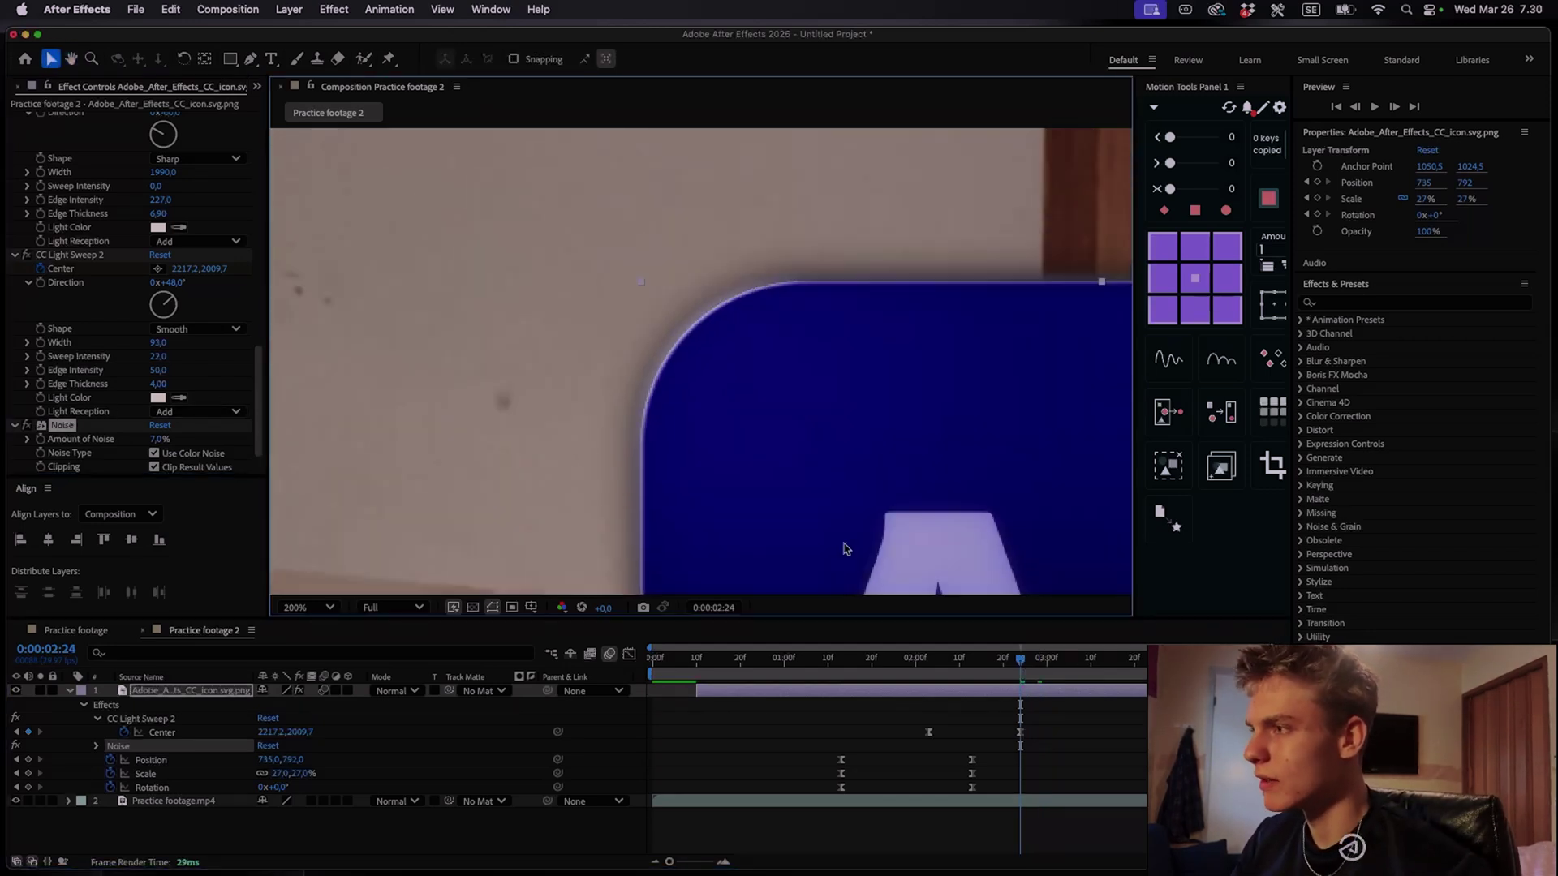
pyautogui.scroll(-3, 844, 545)
pyautogui.scroll(2, 811, 539)
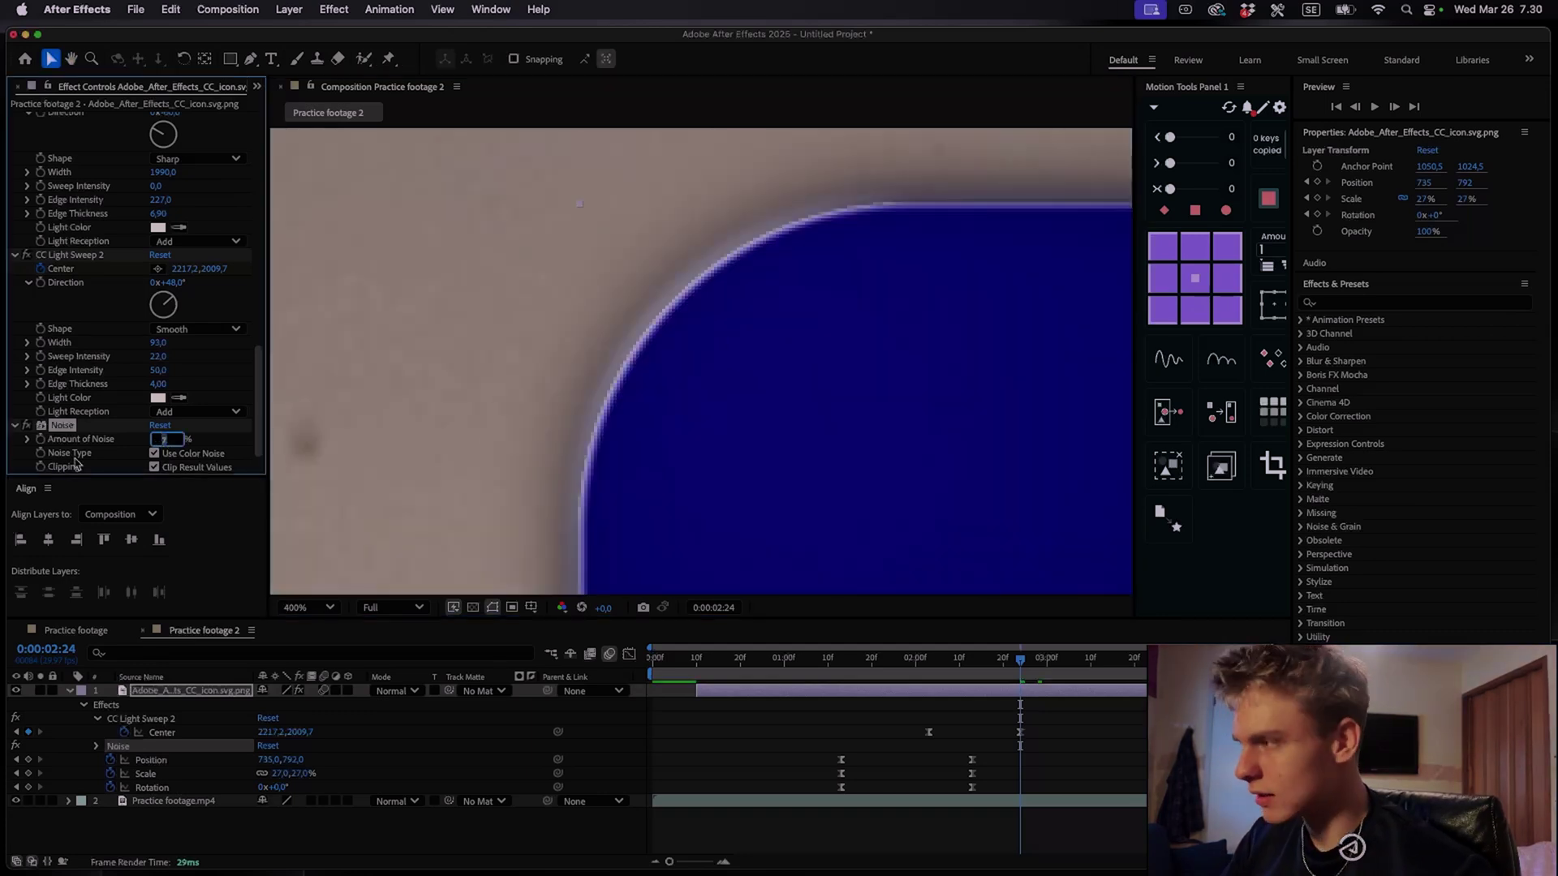
pyautogui.click(27, 425)
pyautogui.click(27, 426)
pyautogui.scroll(-6, 734, 365)
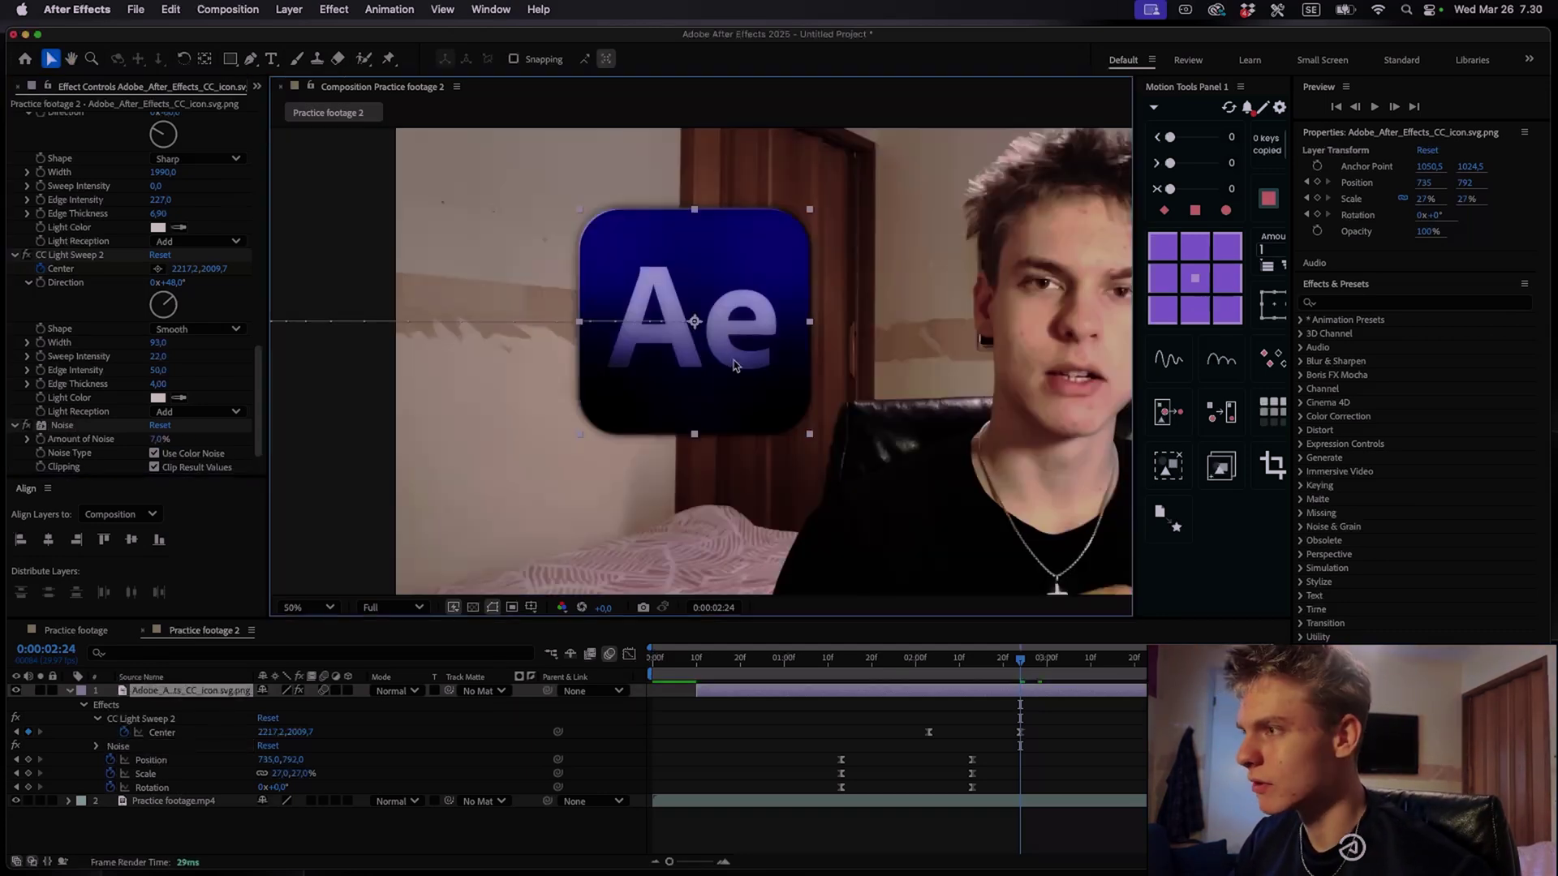
# Collapse the icon layer's properties and toggle all its effects off and on to compare with the plain icon
pyautogui.click(1050, 736)
pyautogui.press('u')
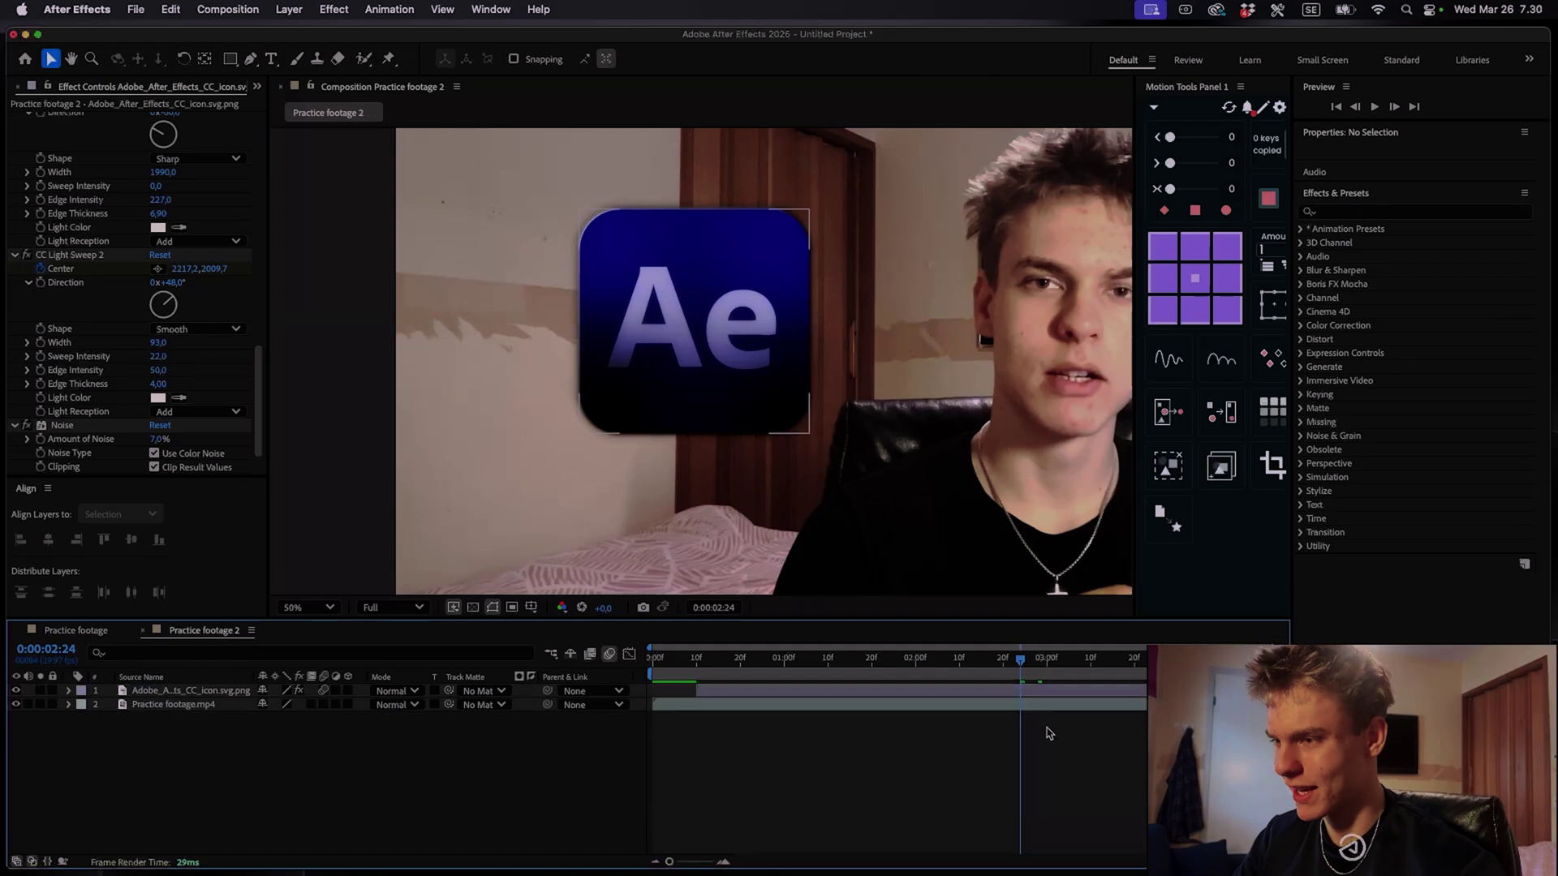
pyautogui.moveTo(695, 385); pyautogui.dragTo(664, 474)
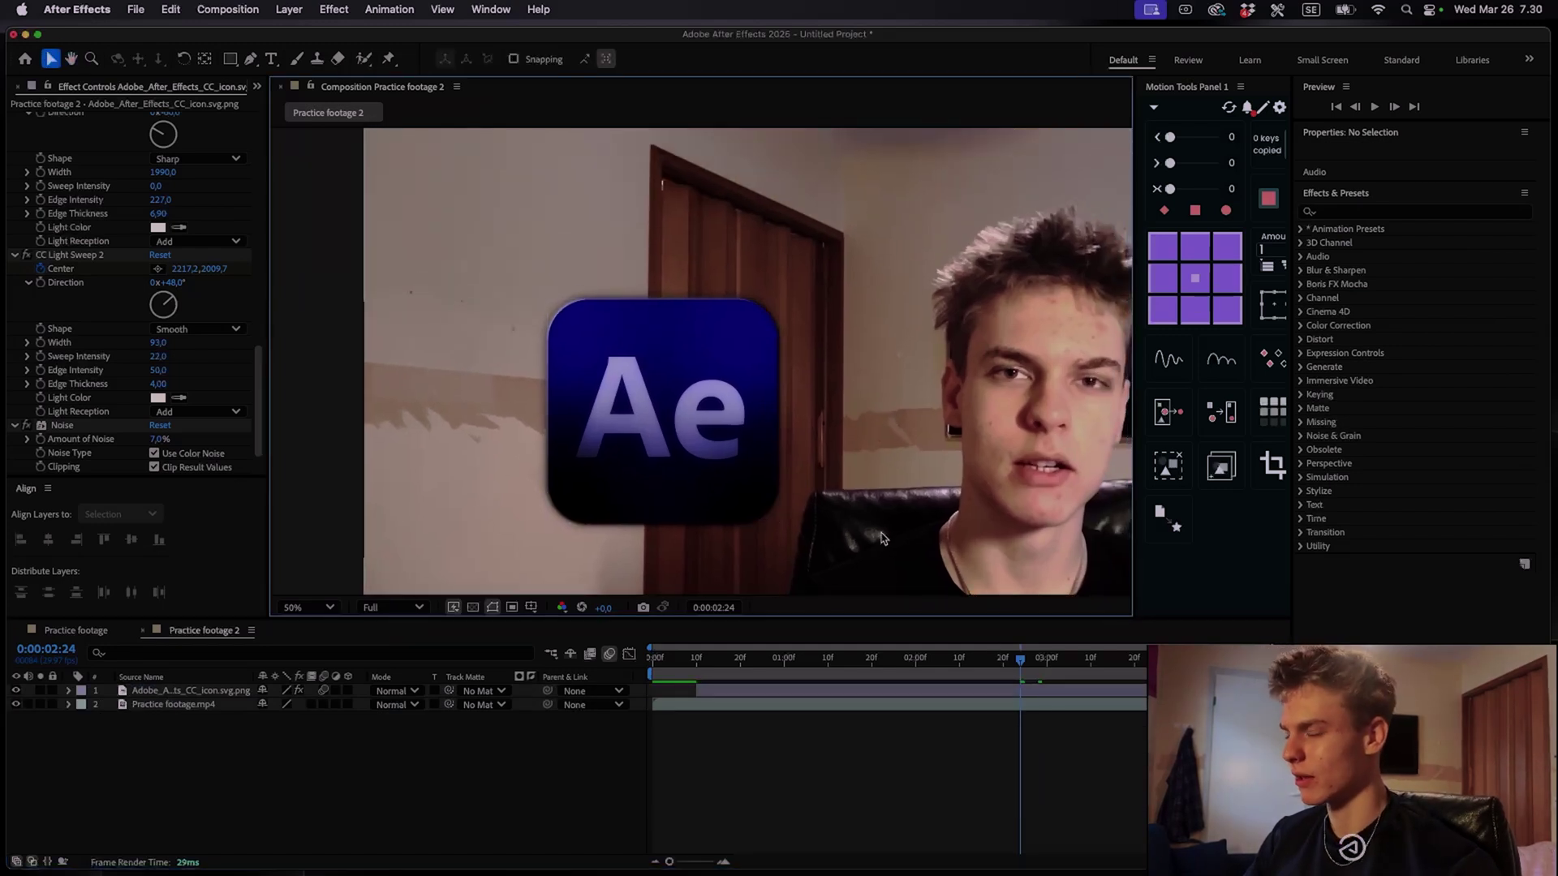
pyautogui.click(299, 690)
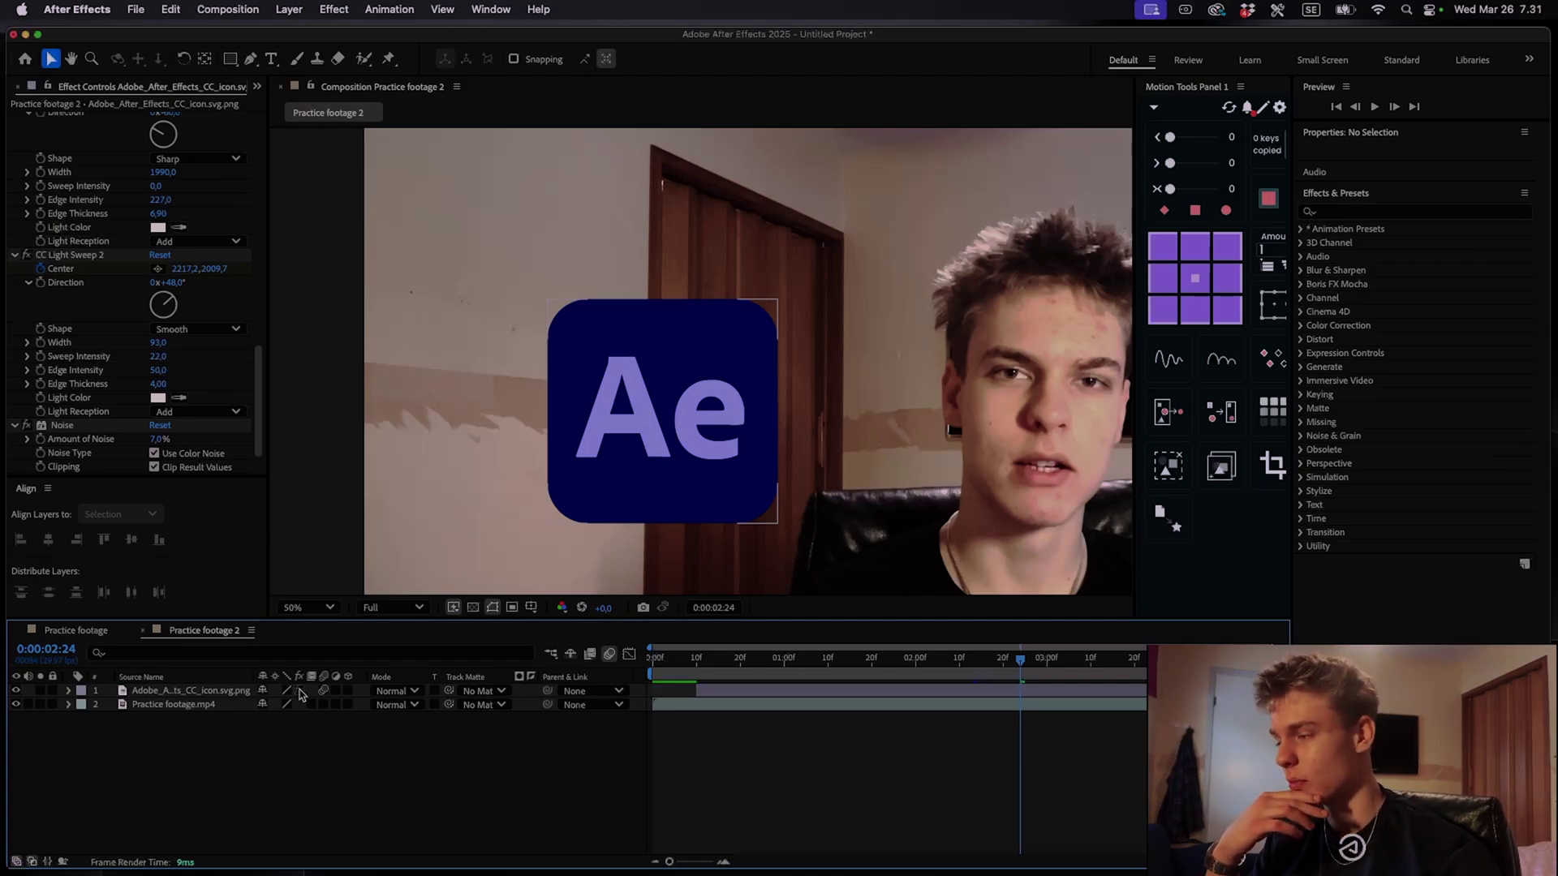
pyautogui.click(299, 690)
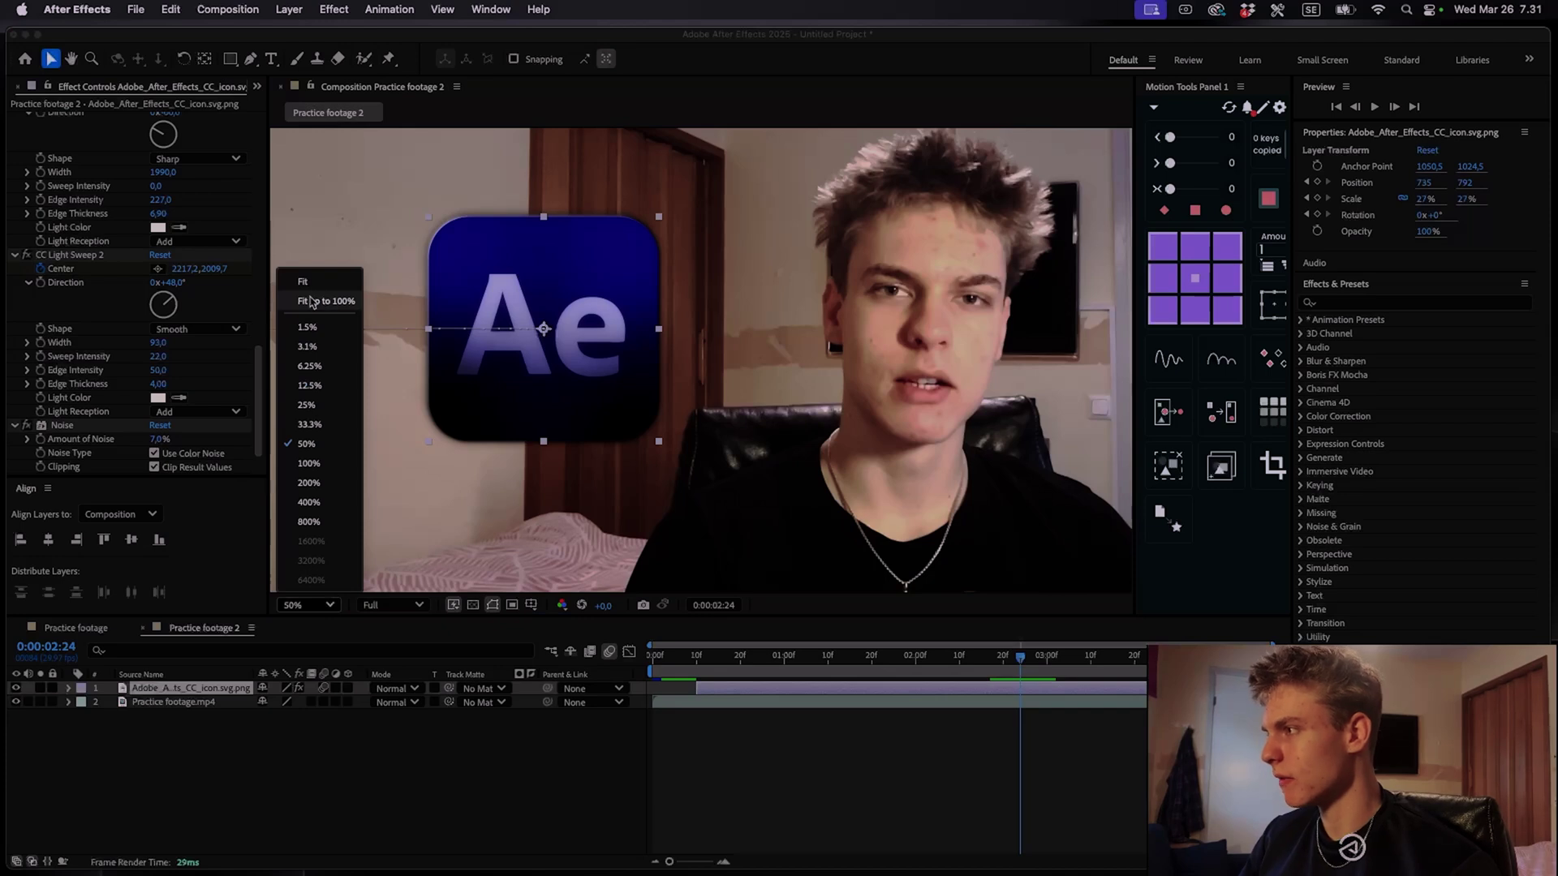
# Fit the whole composition in view and apply the Posterize Time effect to the icon layer
pyautogui.click(310, 301)
pyautogui.hotkey('ctrl', 'space')
pyautogui.write('p')
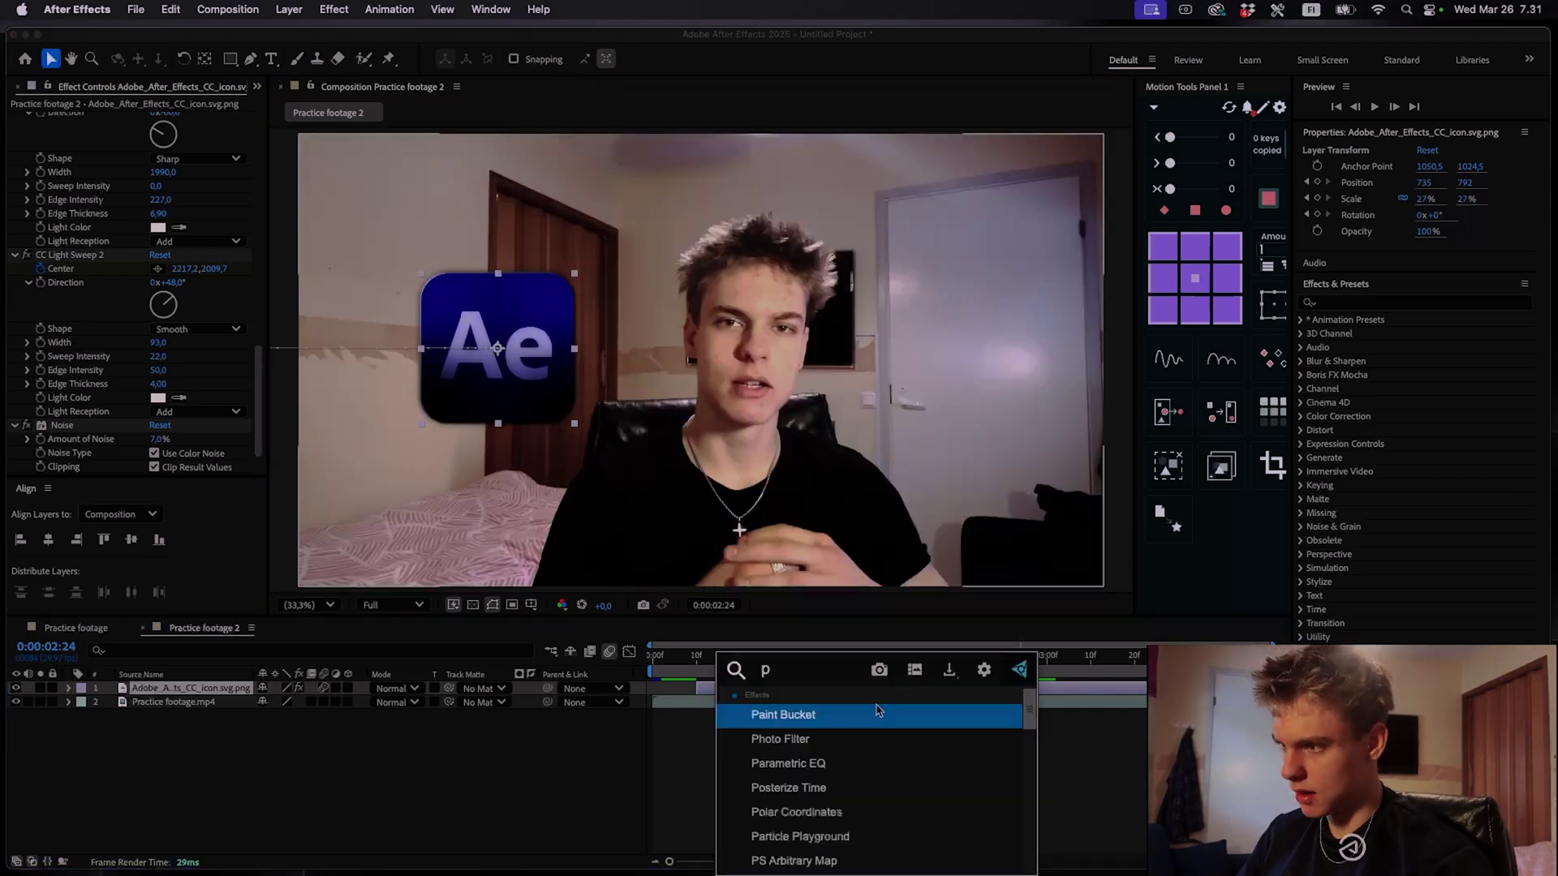
pyautogui.write('osteri')
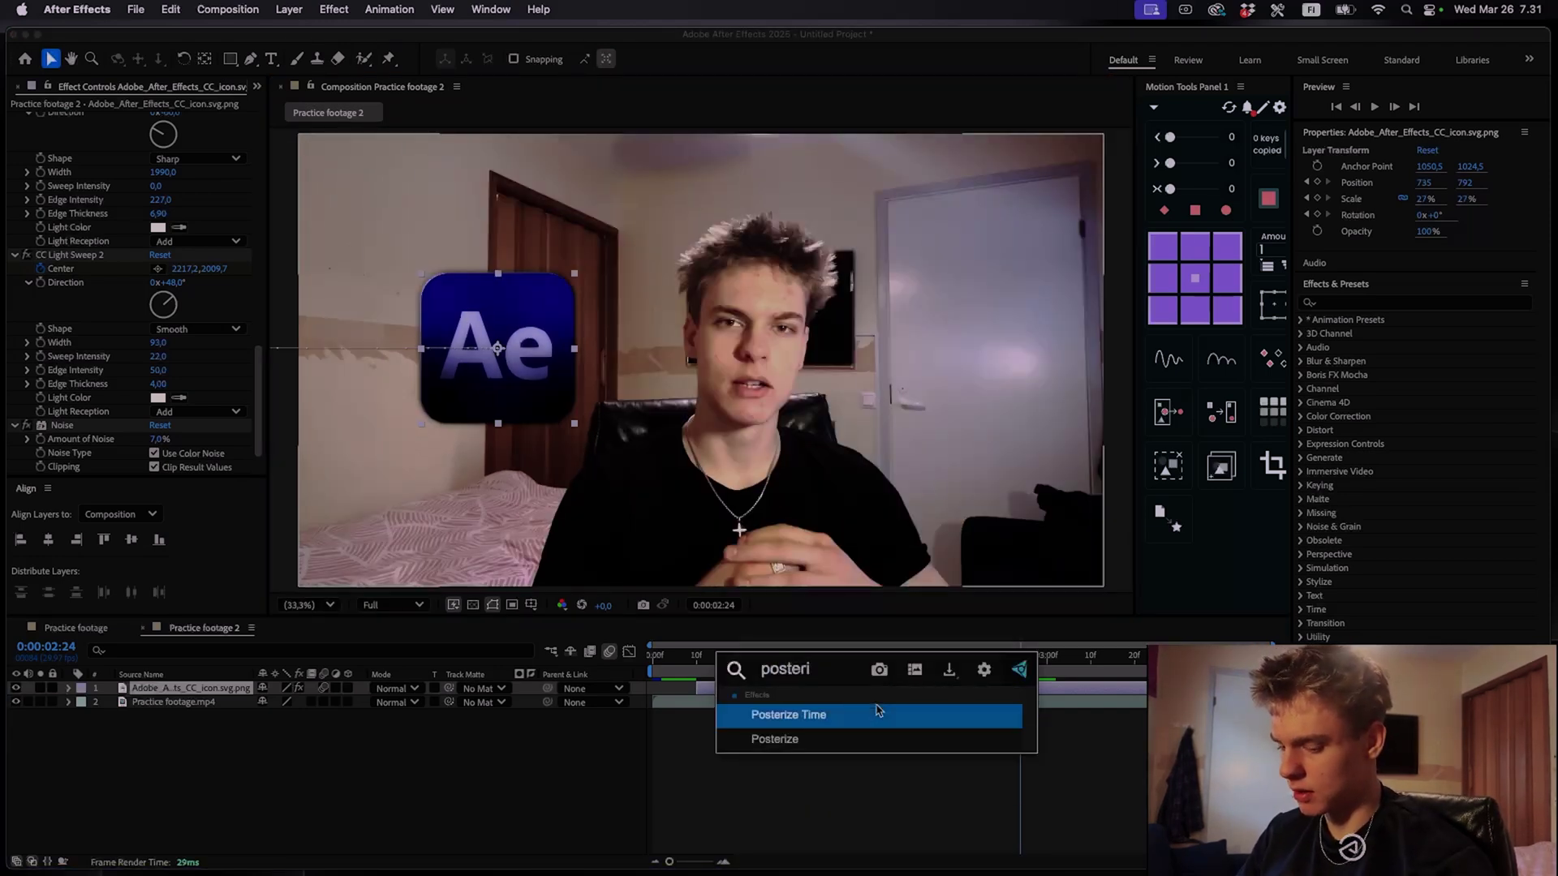
pyautogui.click(877, 711)
pyautogui.scroll(-1, 162, 454)
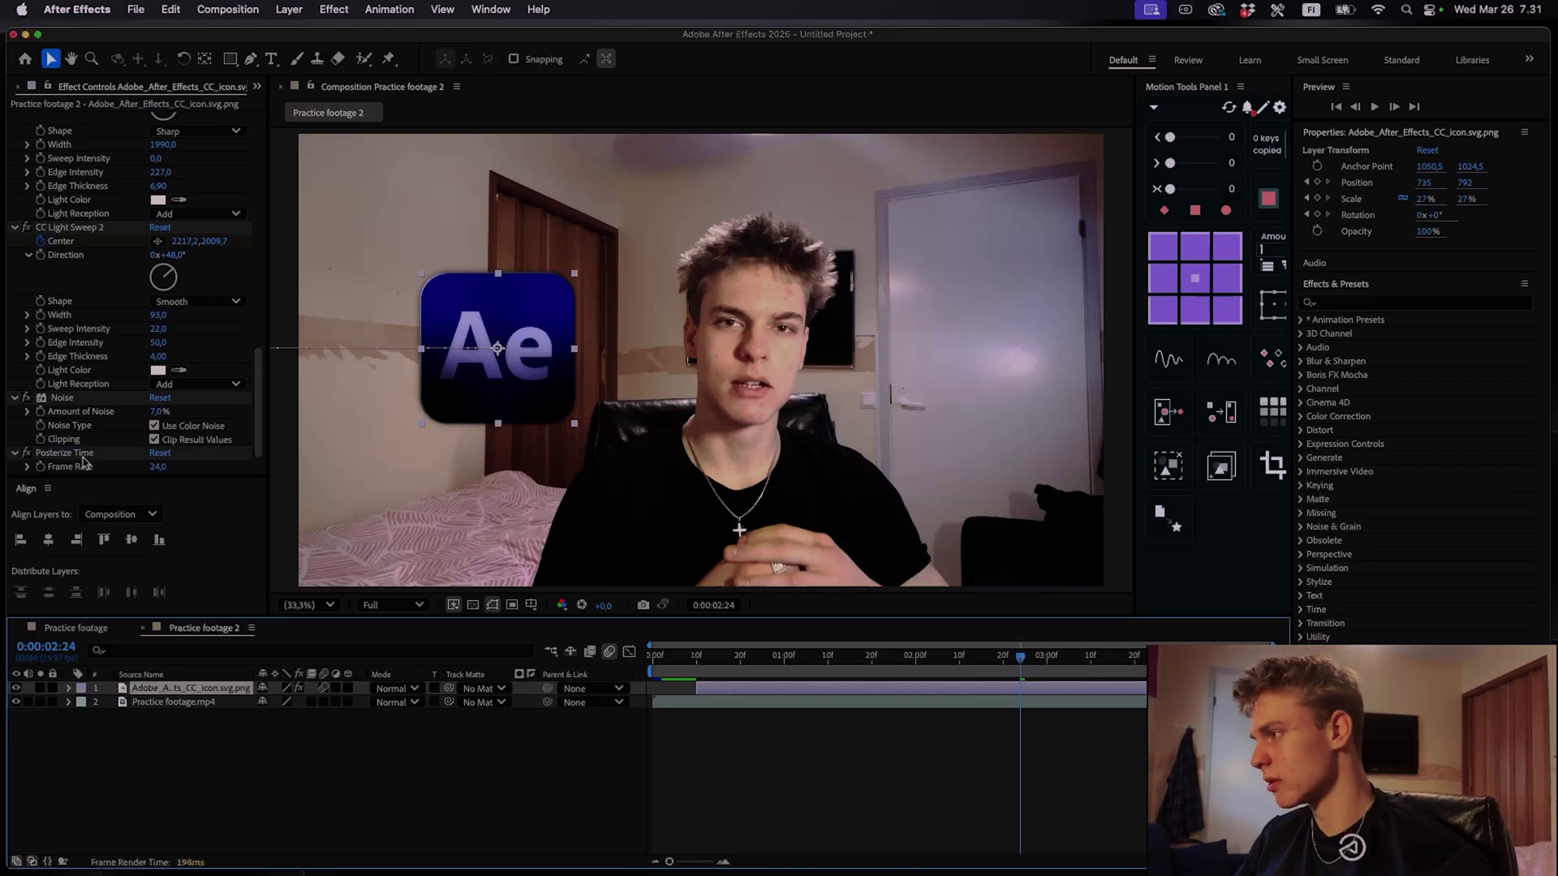
# Set Posterize Time's Frame Rate to 15
pyautogui.click(160, 468)
pyautogui.write('1')
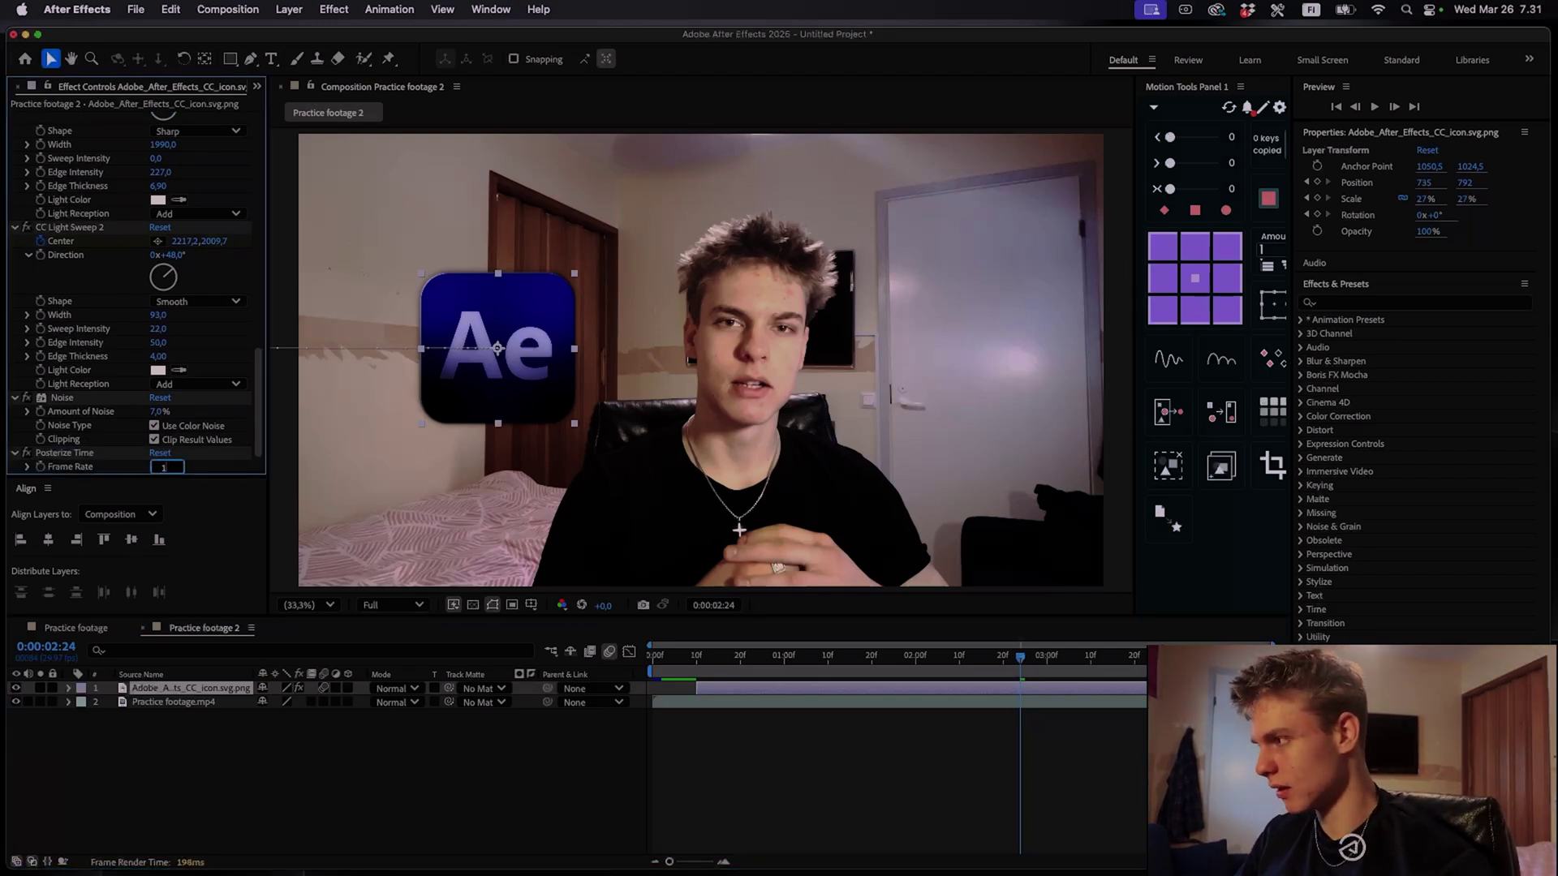
pyautogui.click(135, 472)
pyautogui.click(165, 471)
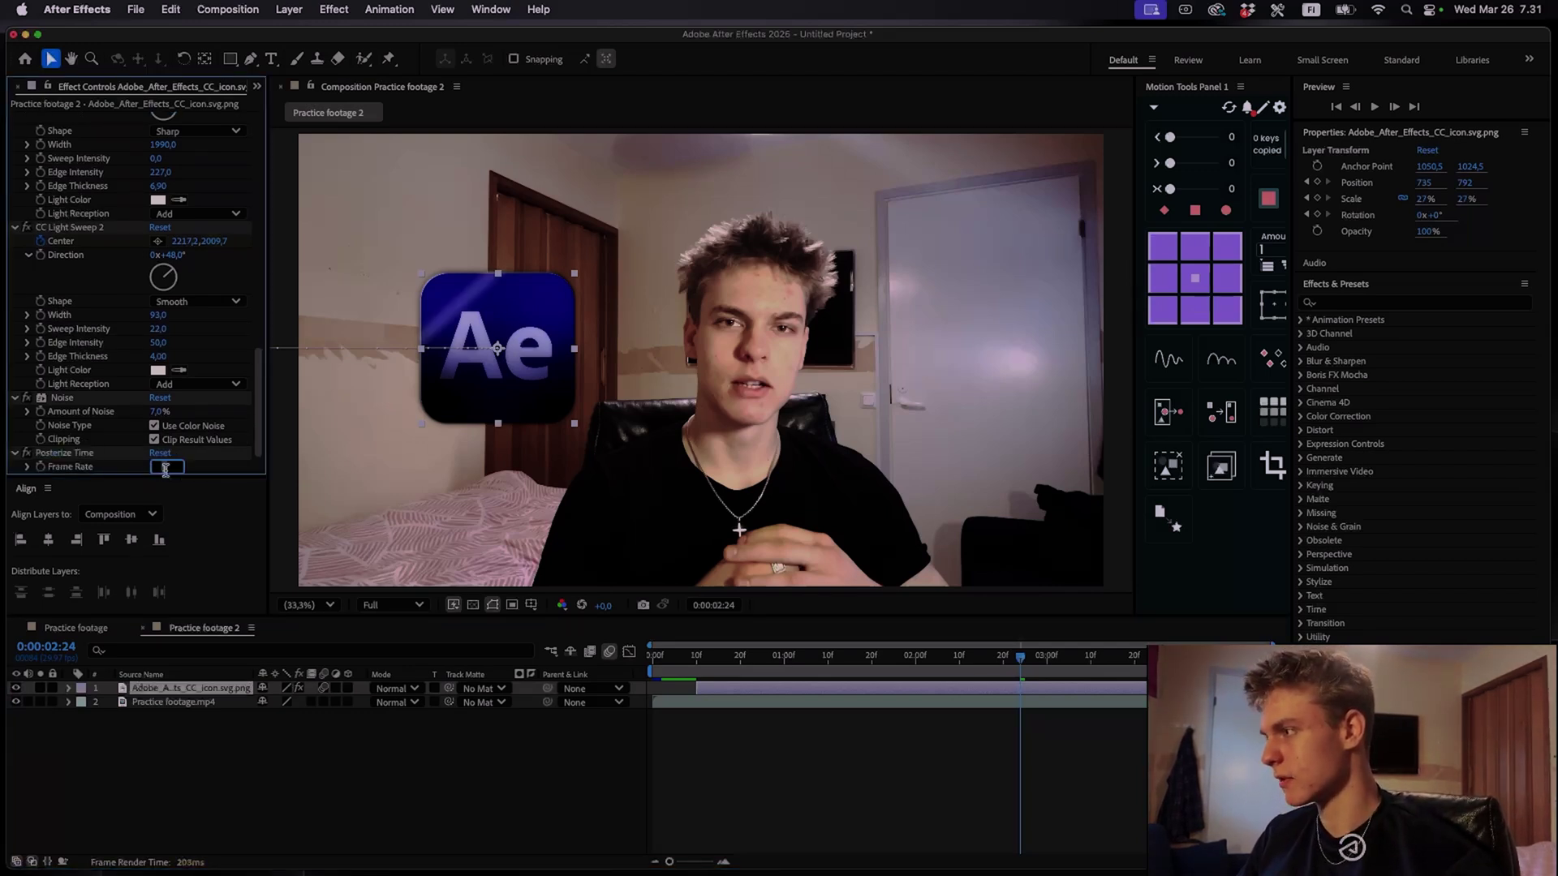
pyautogui.write('15')
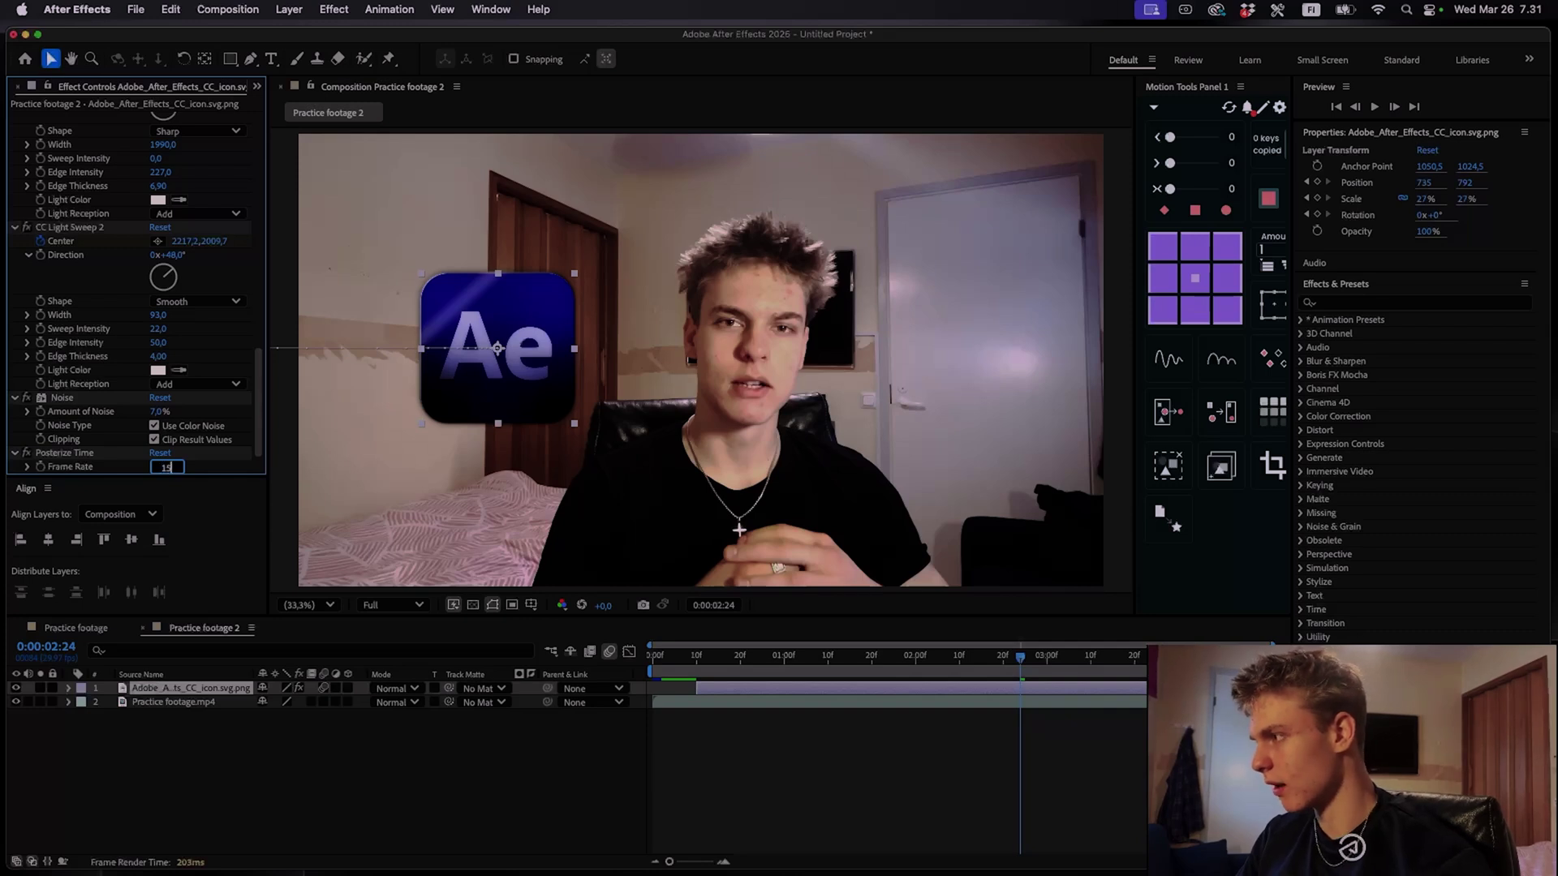
pyautogui.click(59, 455)
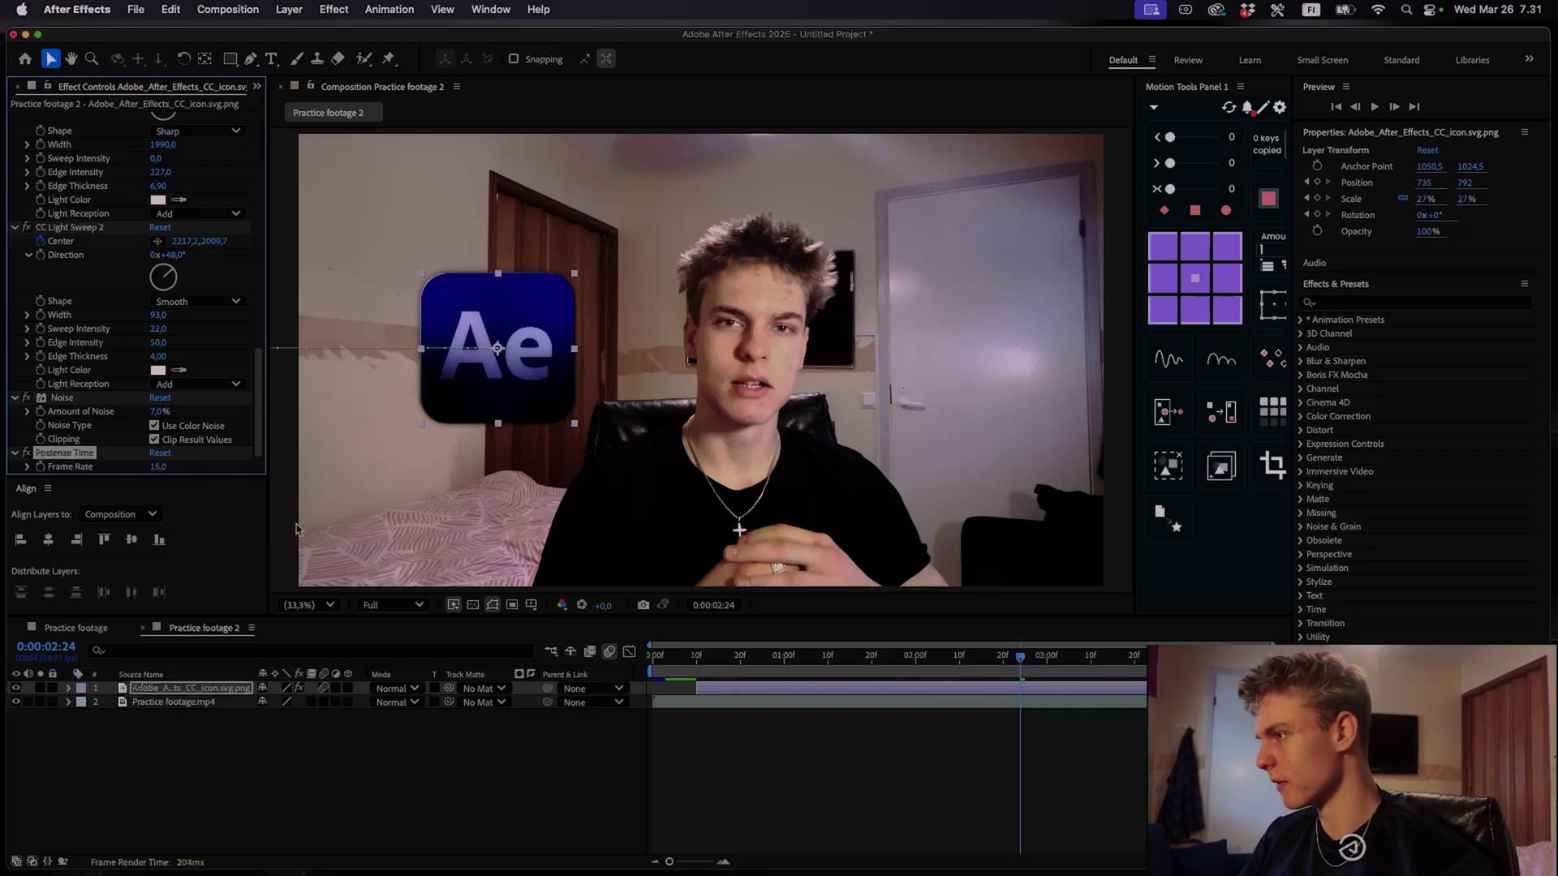
# Preview the icon's entrance from about 0:00:01:17 to check the posterized motion
pyautogui.click(823, 656)
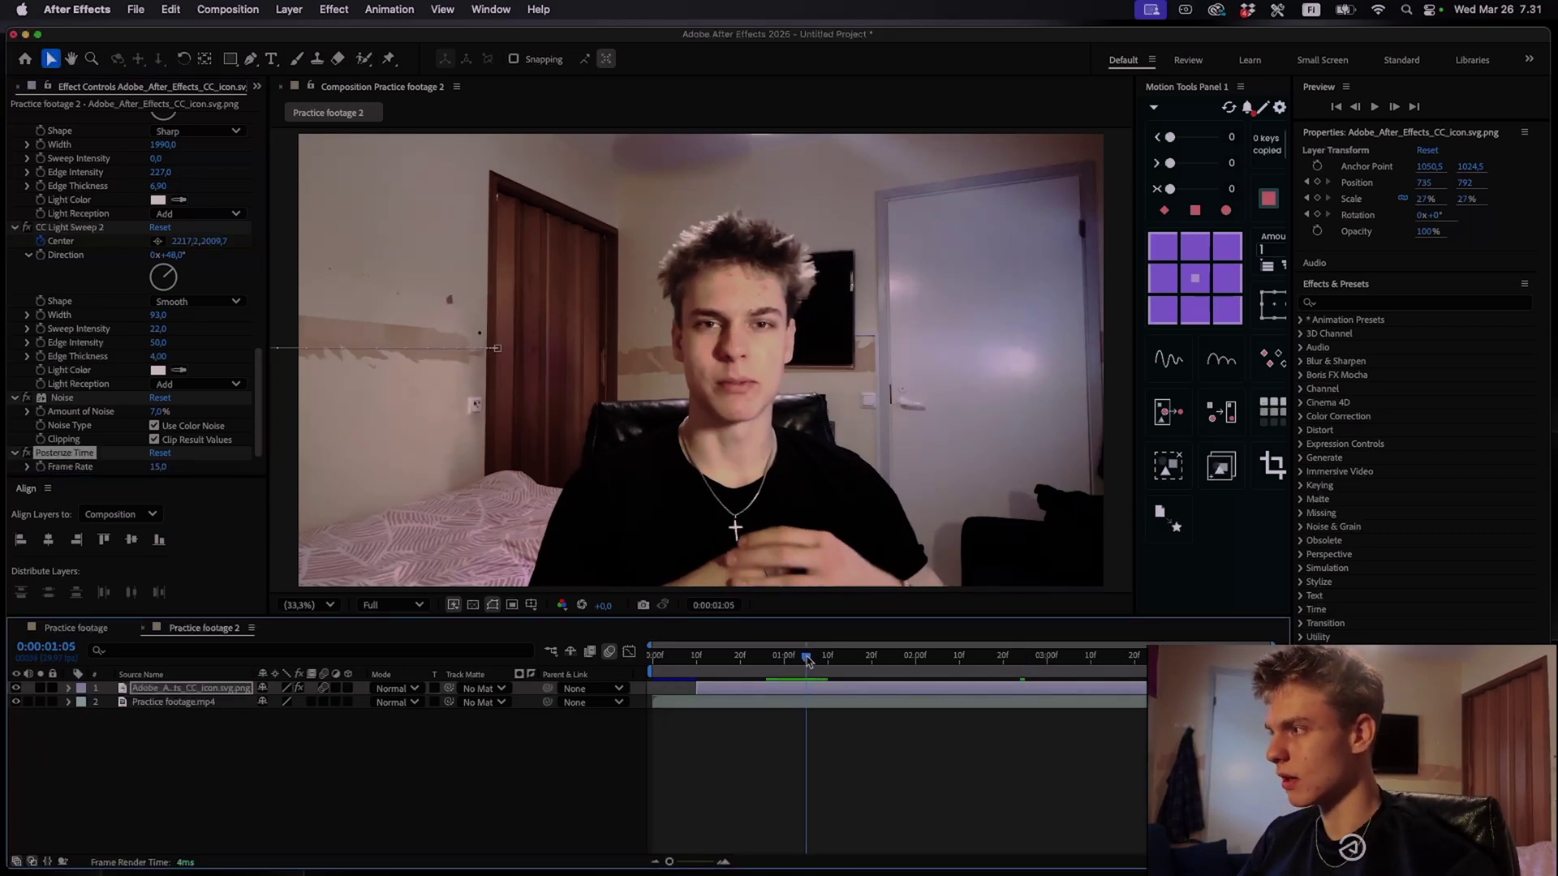
pyautogui.moveTo(823, 656); pyautogui.dragTo(857, 637)
pyautogui.press('space')
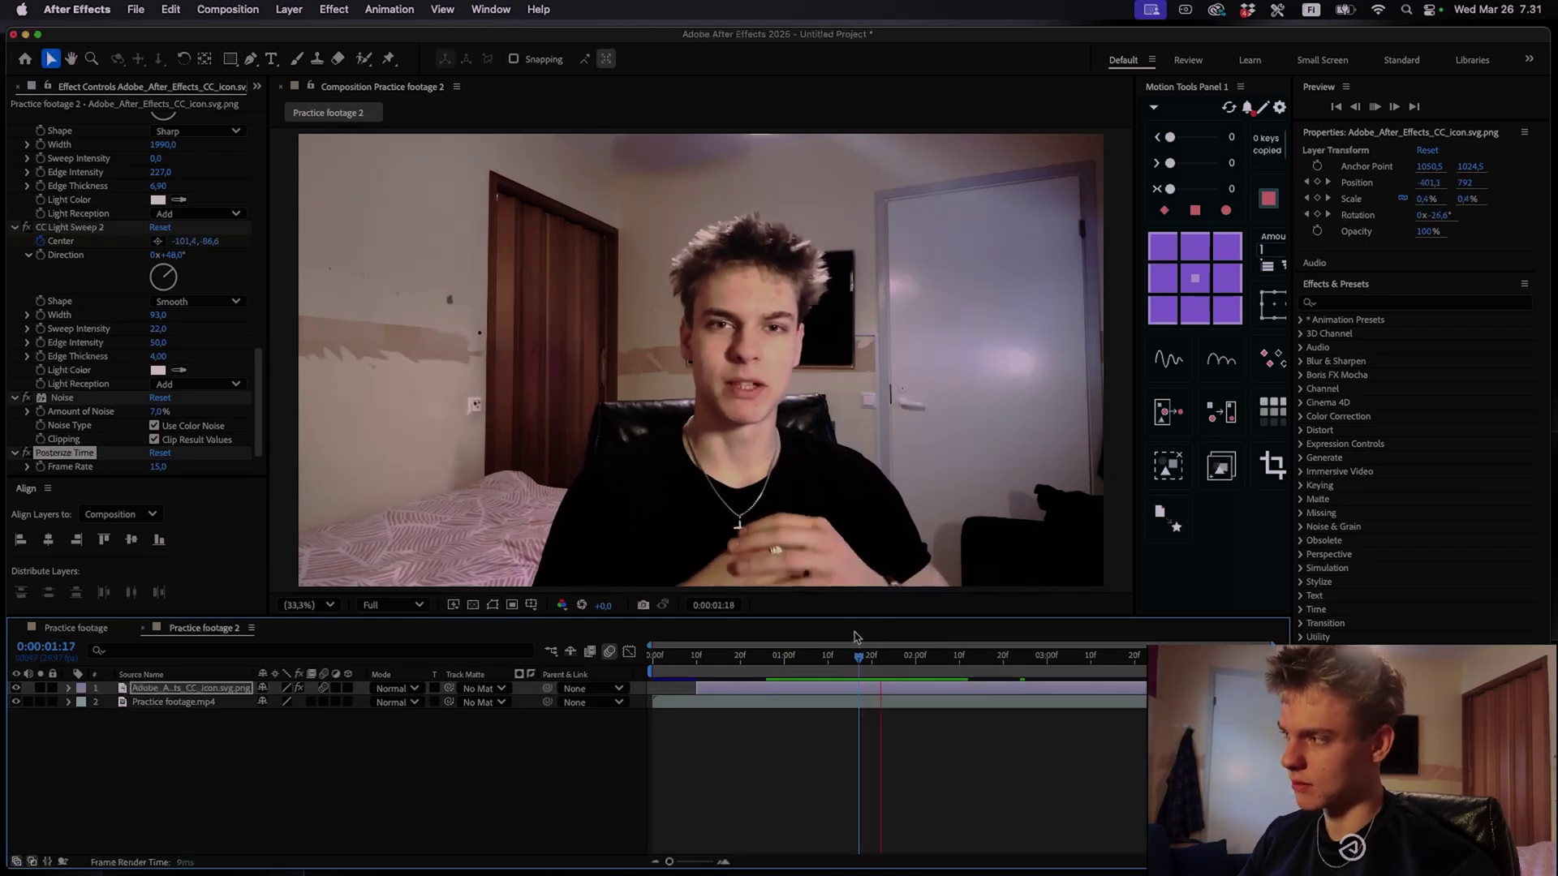
pyautogui.press('space')
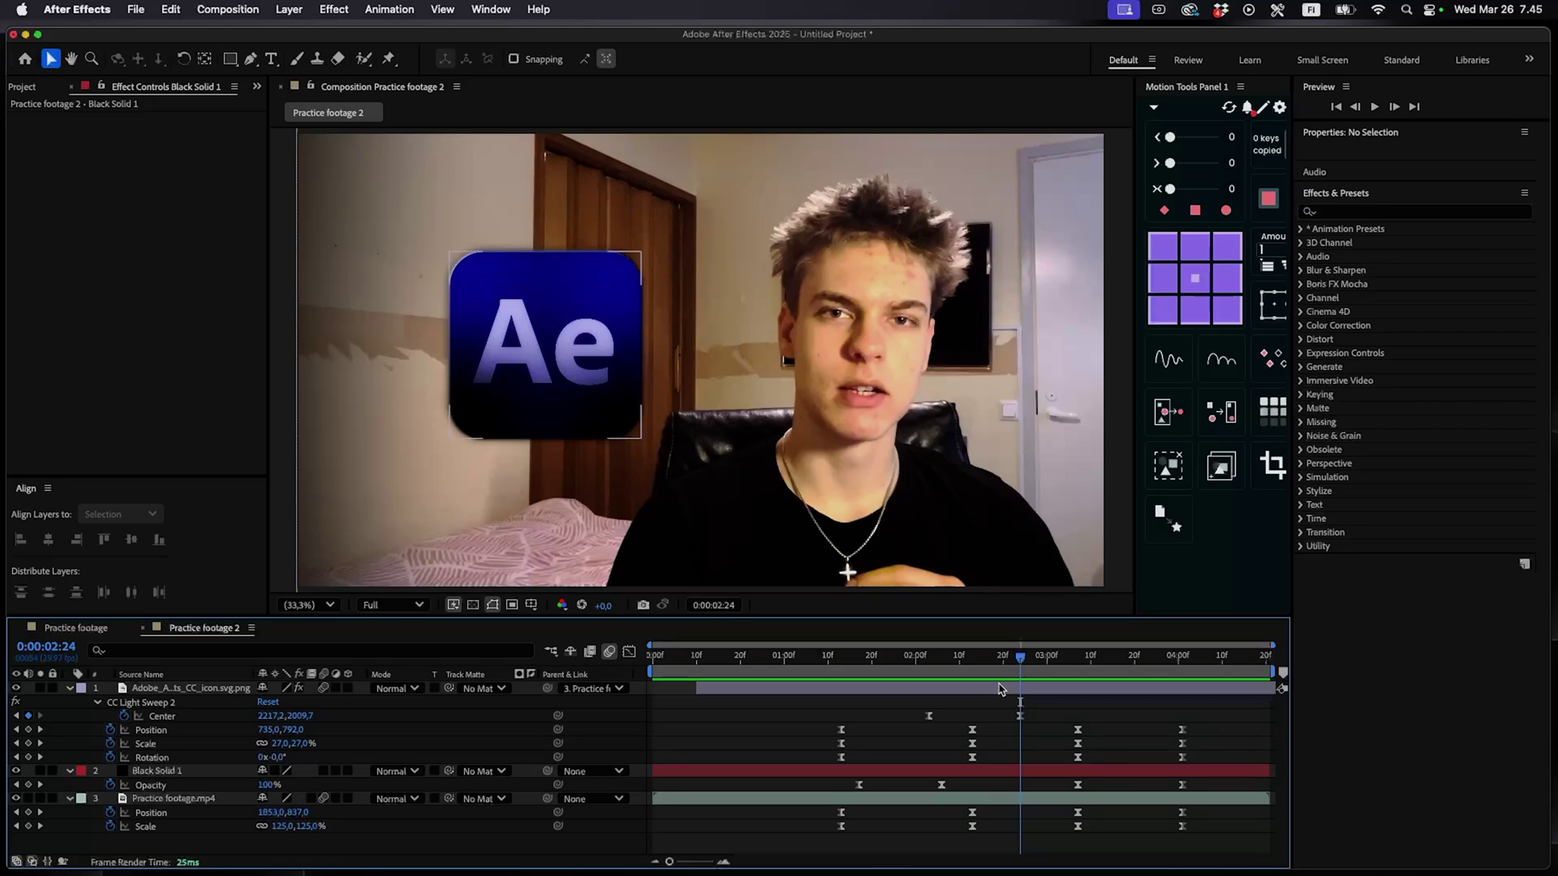
# Select all of the icon layer's effects from 4-Color Gradient through Posterize Time and look up the Save Animation Preset command
pyautogui.click(999, 689)
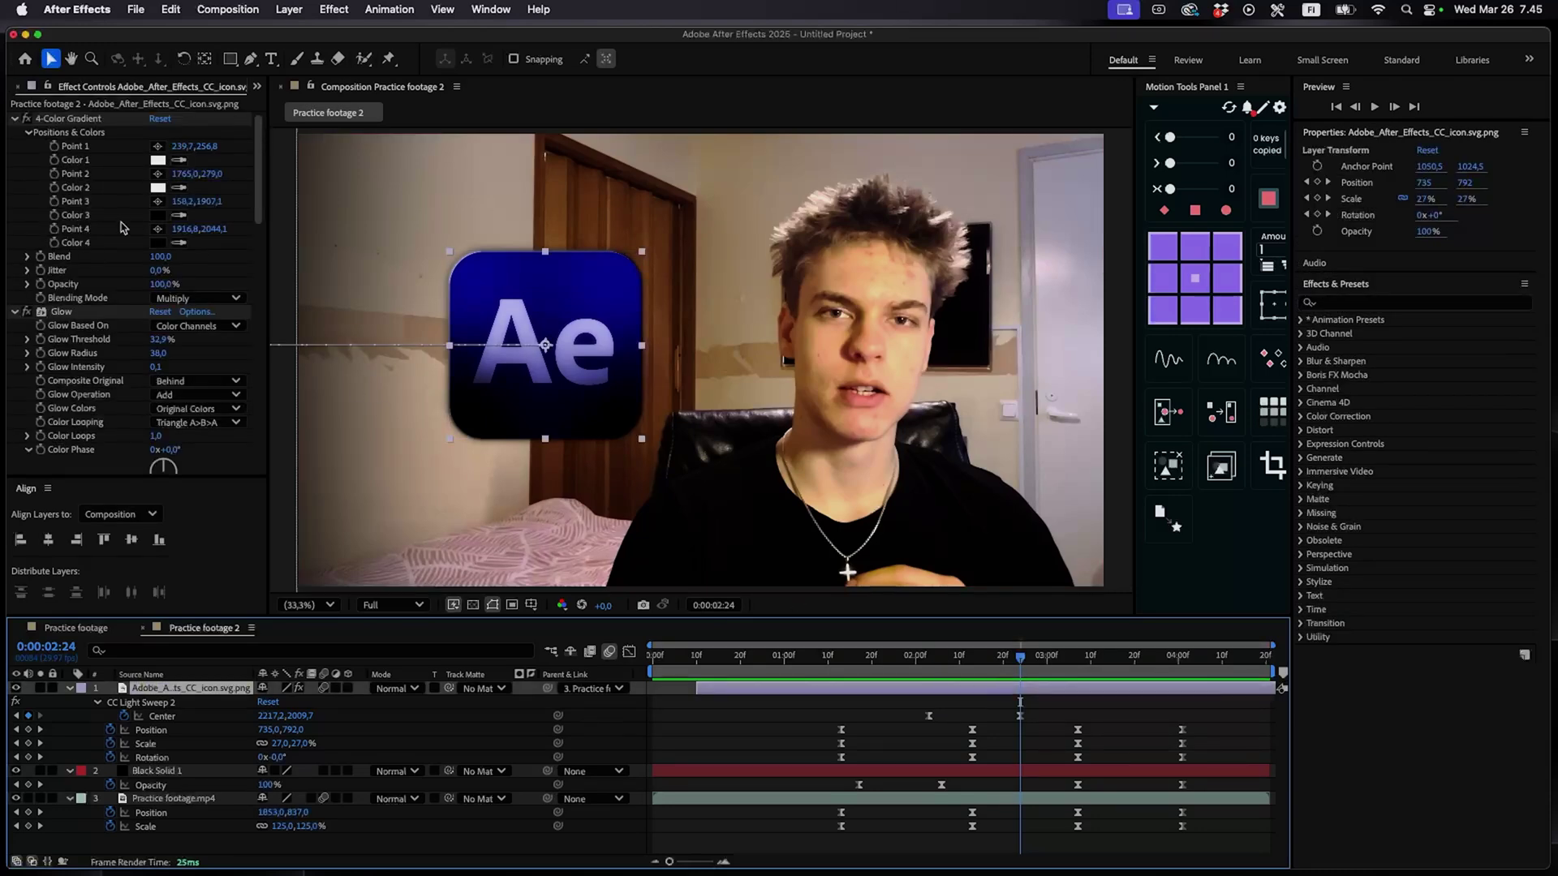
pyautogui.scroll(-10, 64, 325)
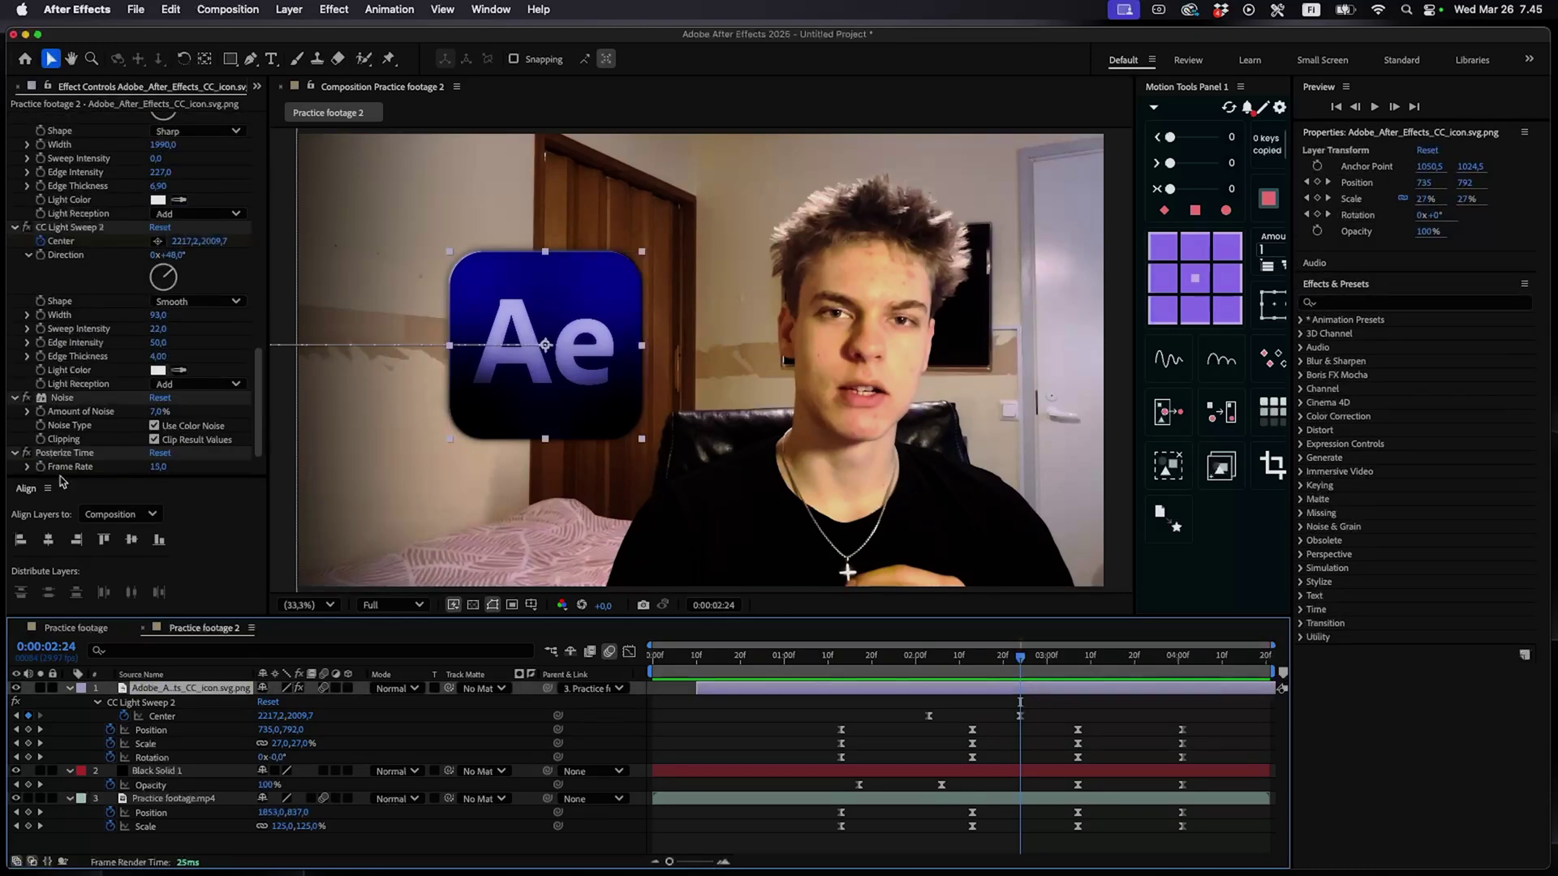
pyautogui.scroll(10, 51, 445)
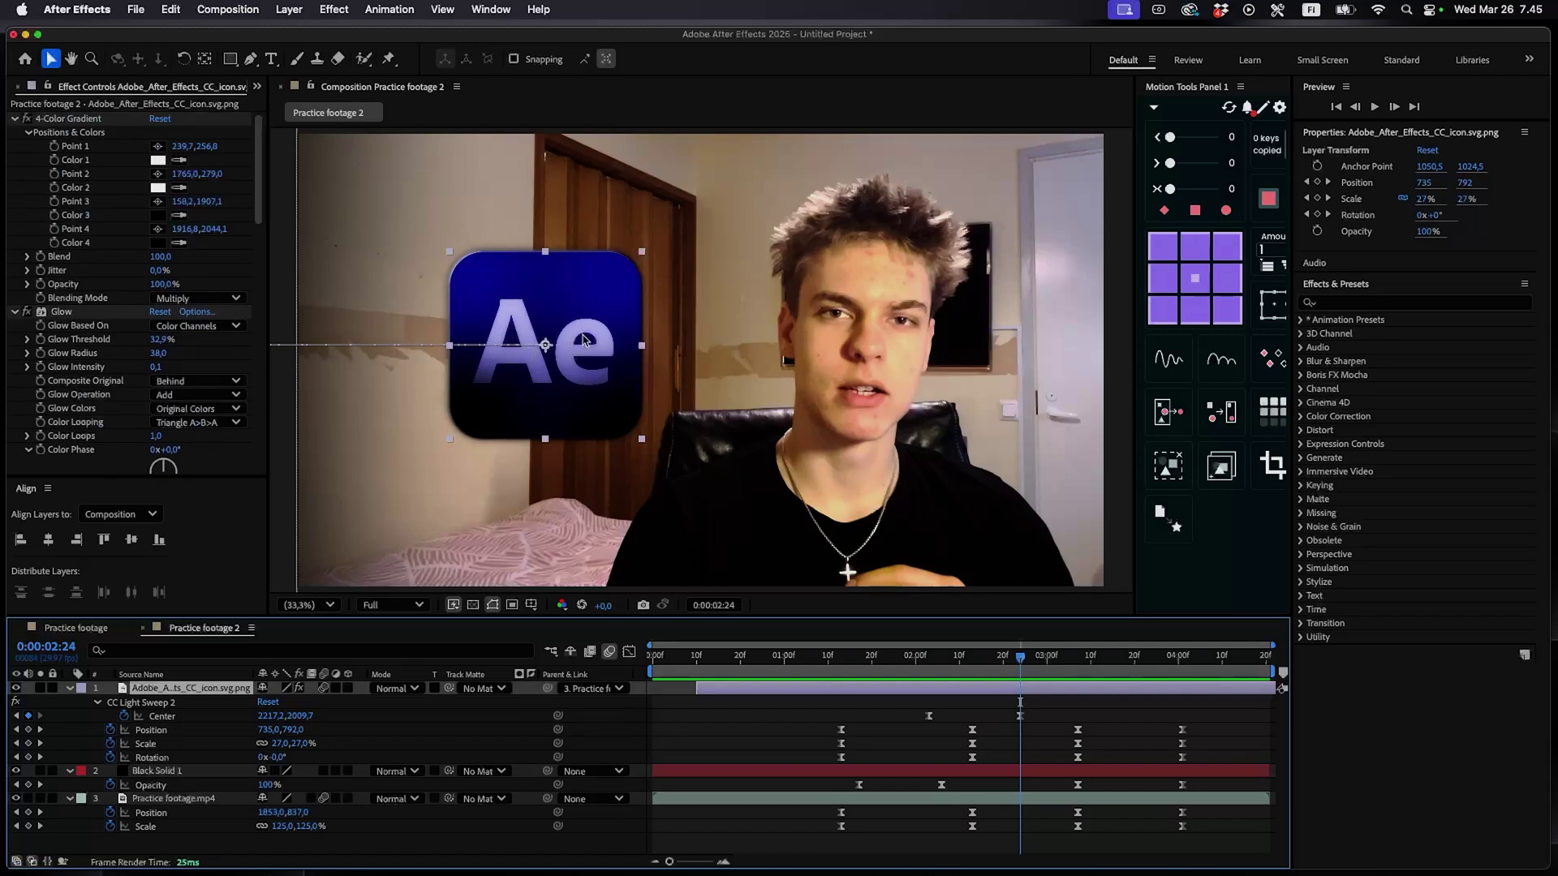
pyautogui.click(75, 120)
pyautogui.scroll(-10, 72, 306)
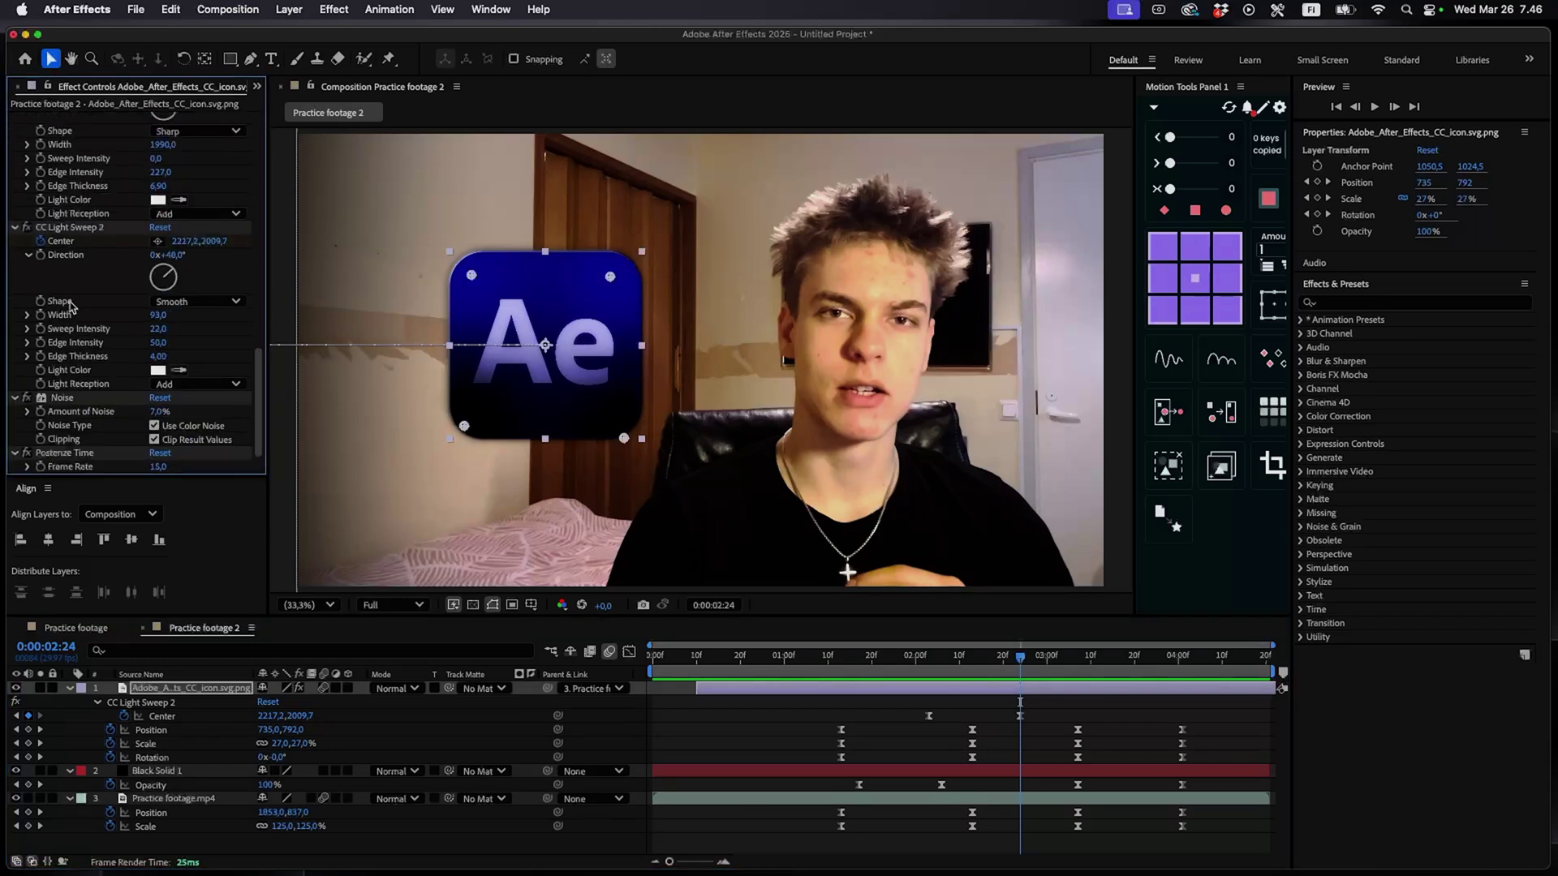
pyautogui.keyDown('shift'); pyautogui.click(62, 456); pyautogui.keyUp('shift')
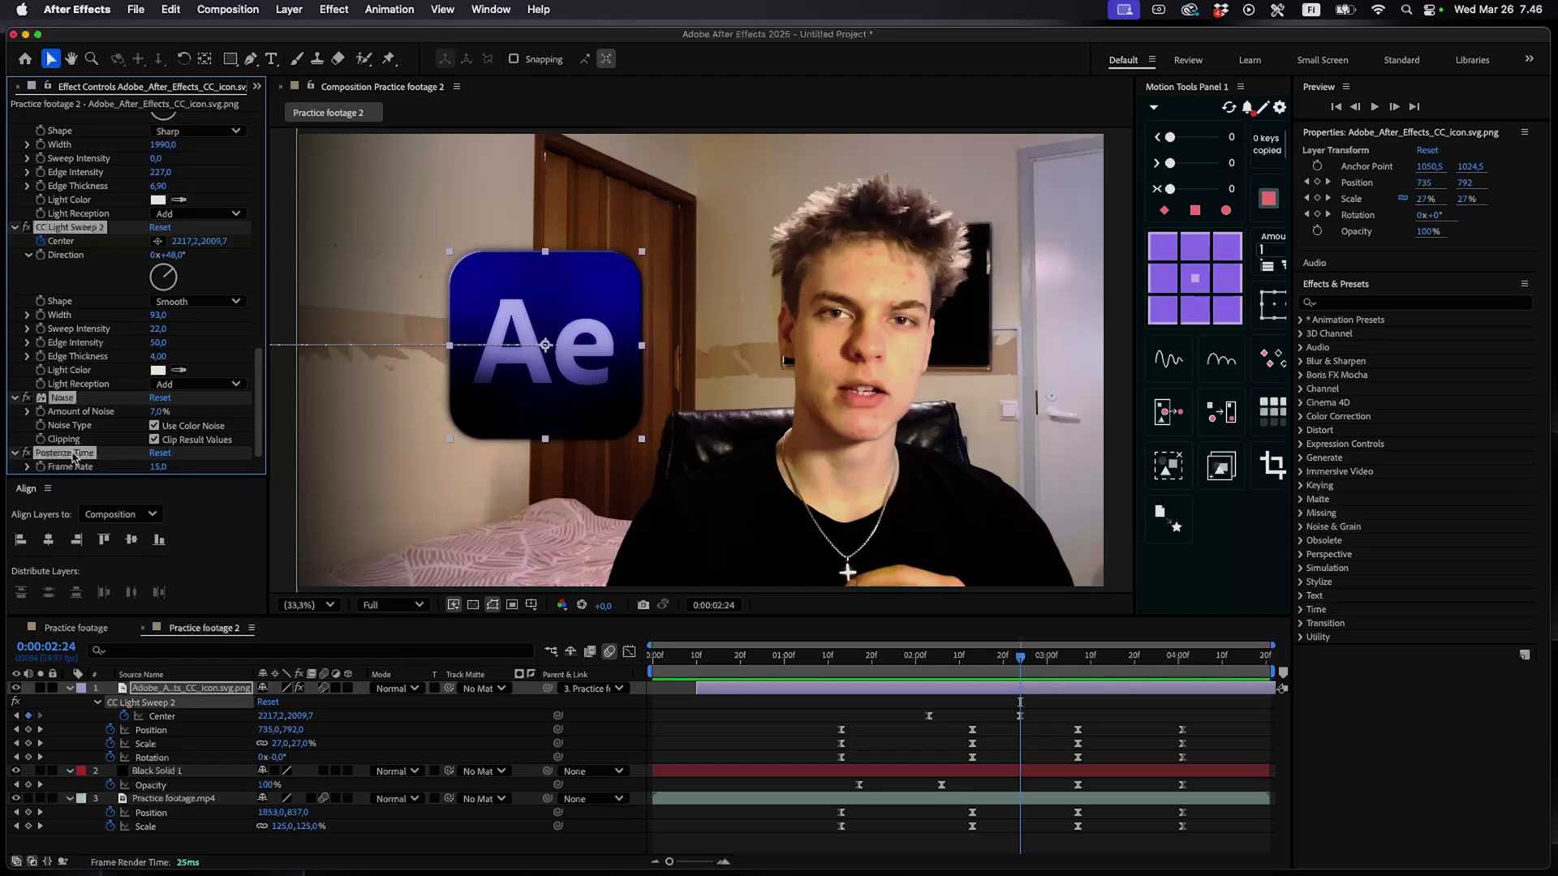
pyautogui.click(391, 10)
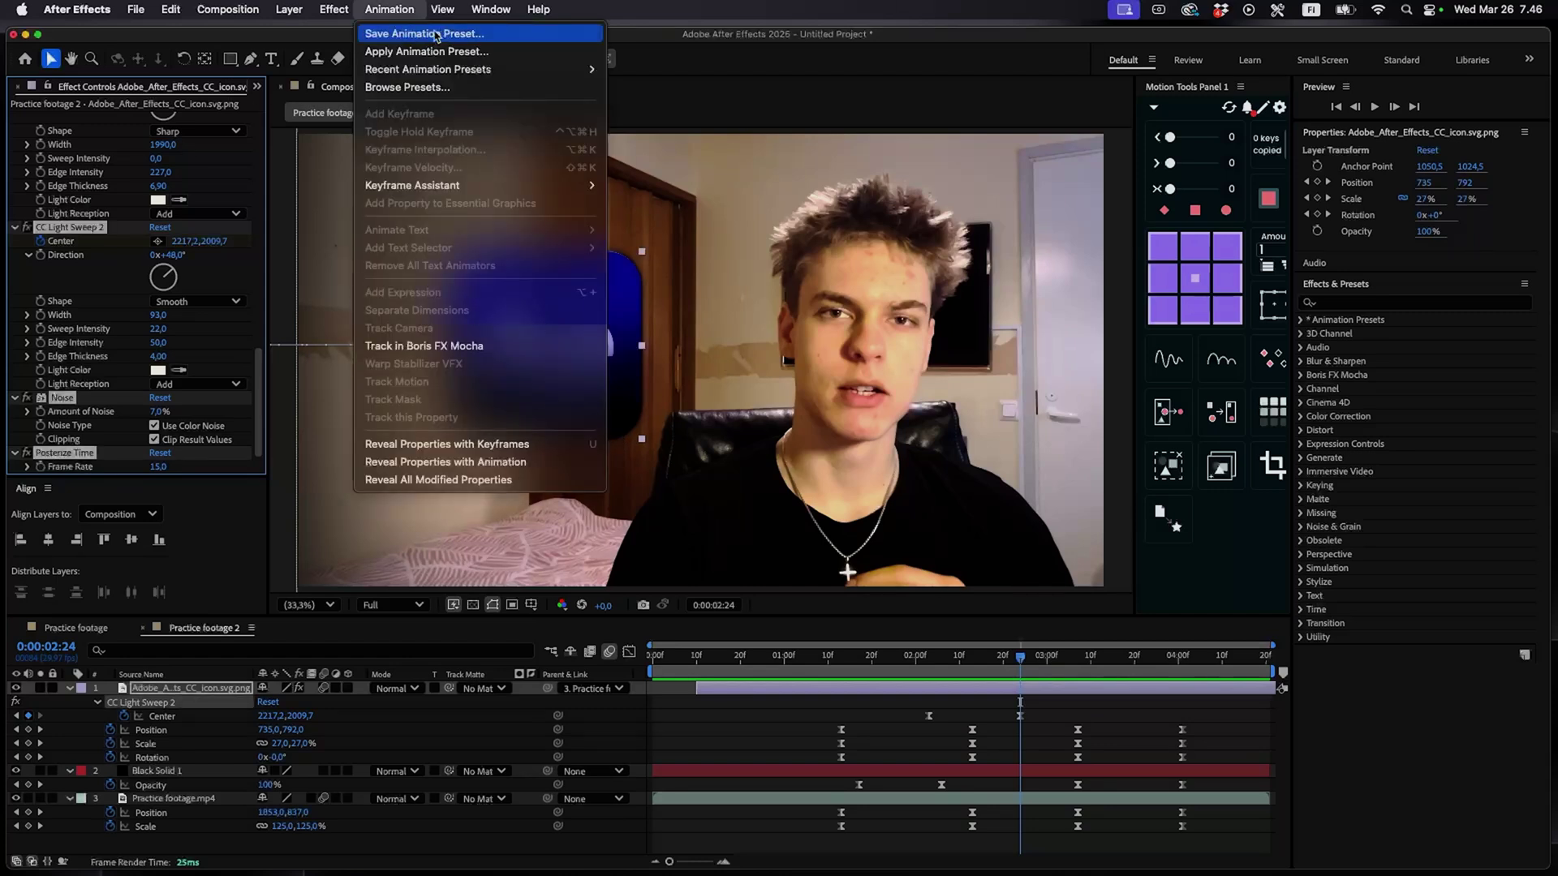
pyautogui.click(1371, 310)
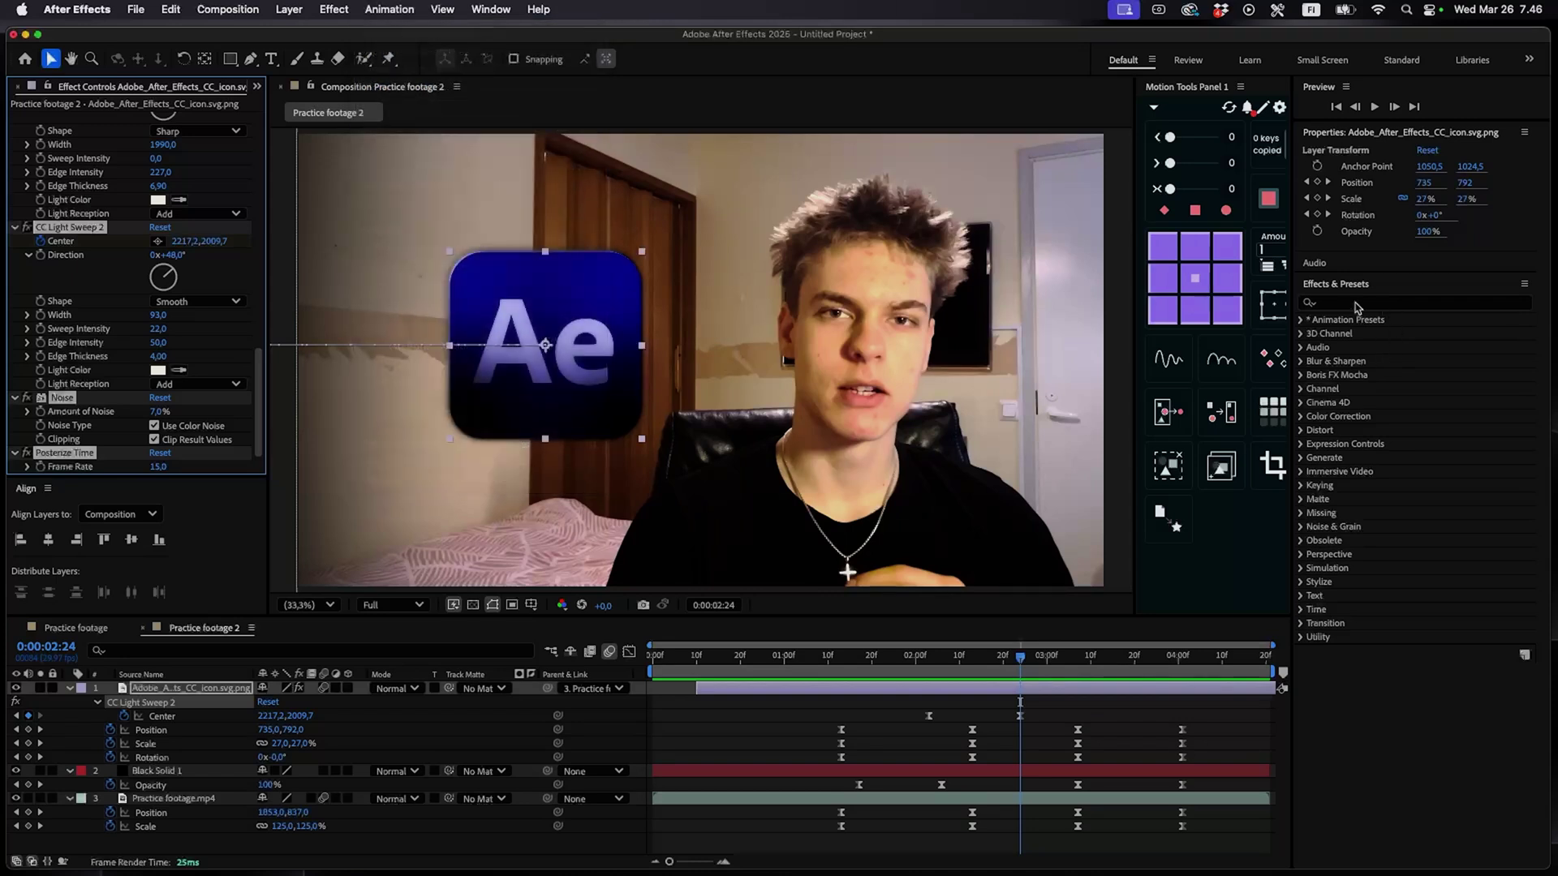
pyautogui.click(1326, 299)
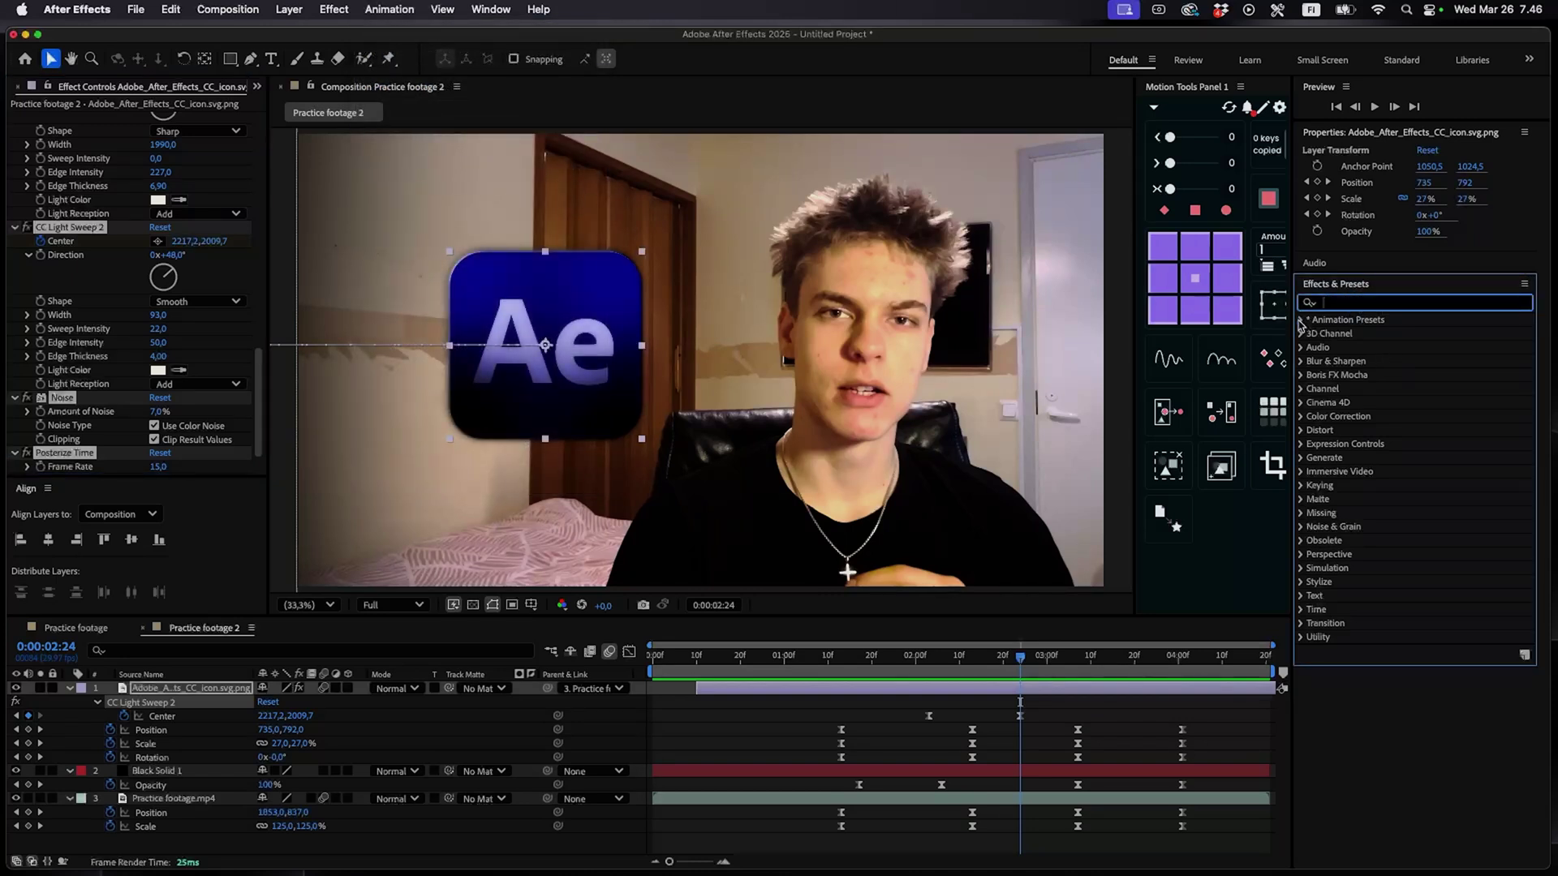
# Reselect the icon layer at 0:00:02:22 and review its effect stack from 4-Color Gradient to Posterize Time
pyautogui.click(1010, 707)
pyautogui.click(1012, 655)
pyautogui.click(1012, 687)
pyautogui.scroll(10, 102, 308)
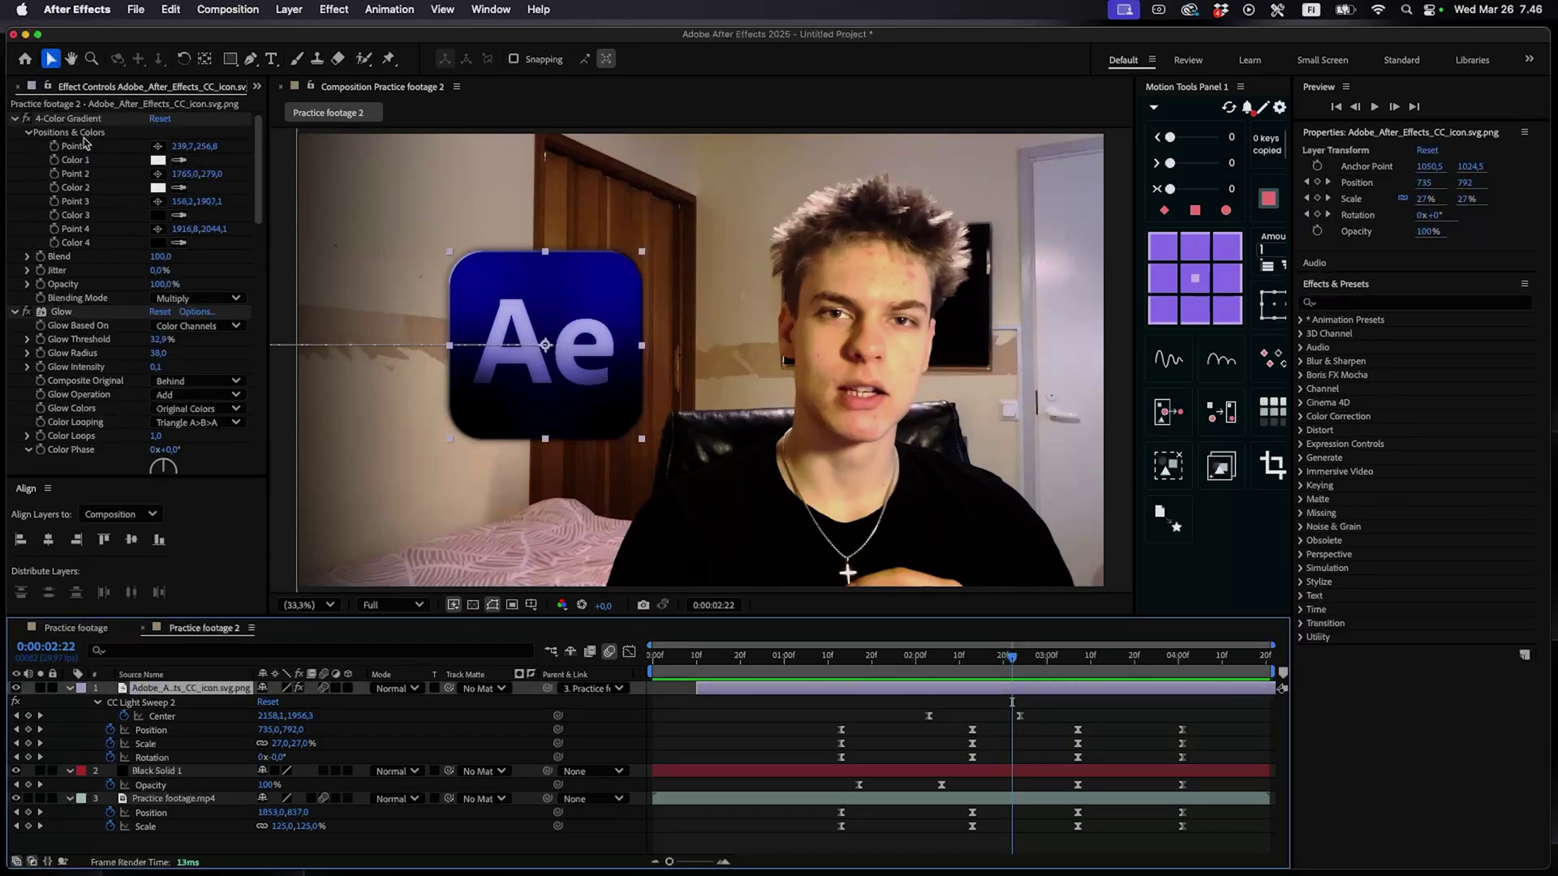
pyautogui.scroll(-15, 85, 243)
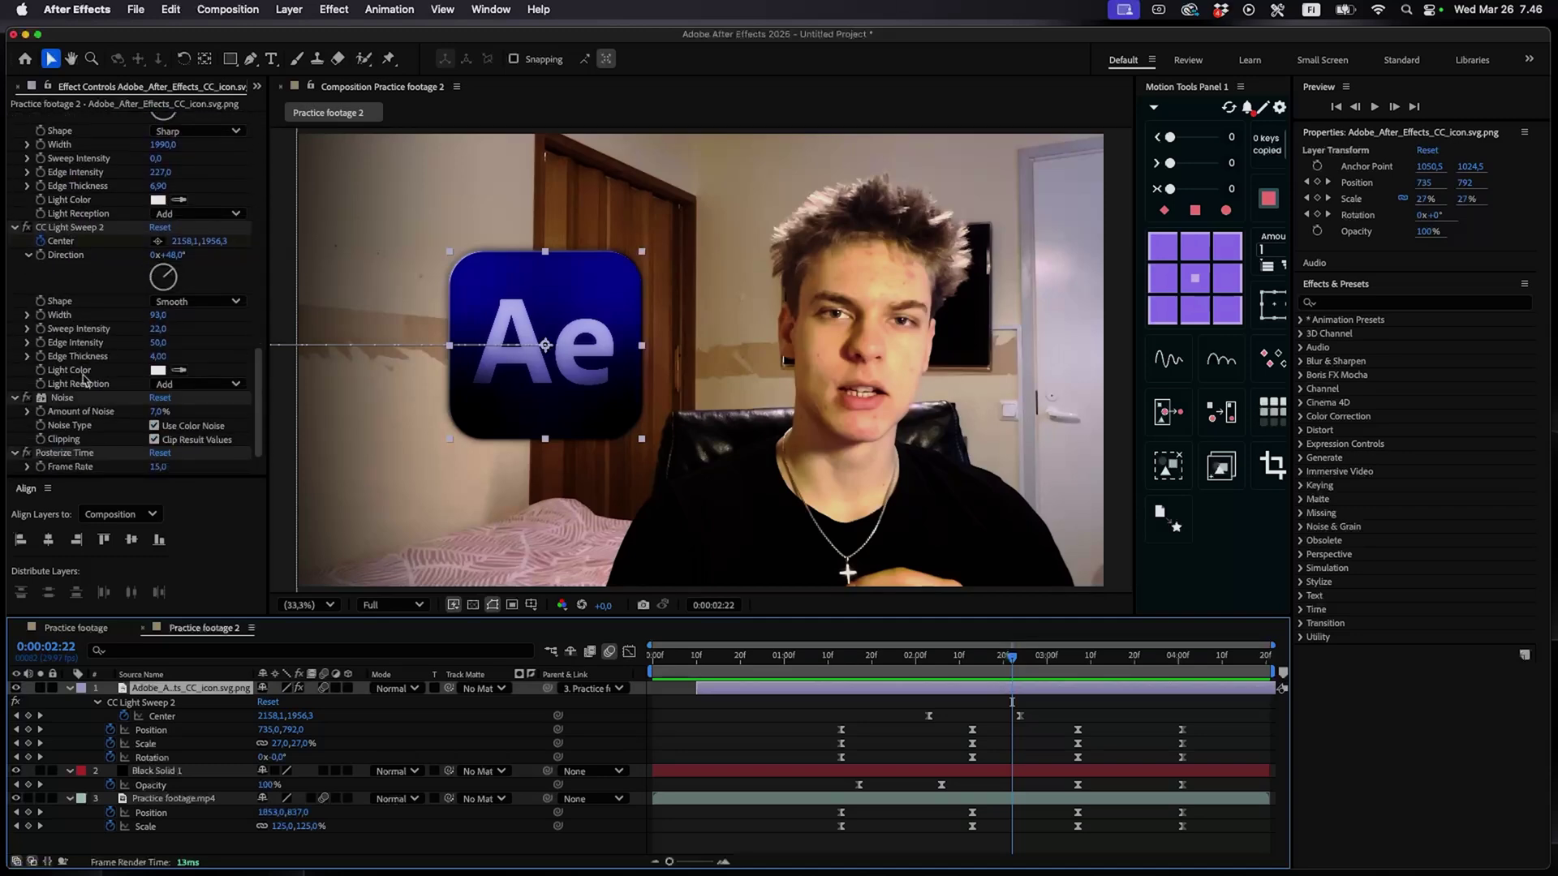
pyautogui.scroll(15, 87, 357)
pyautogui.scroll(8, 81, 345)
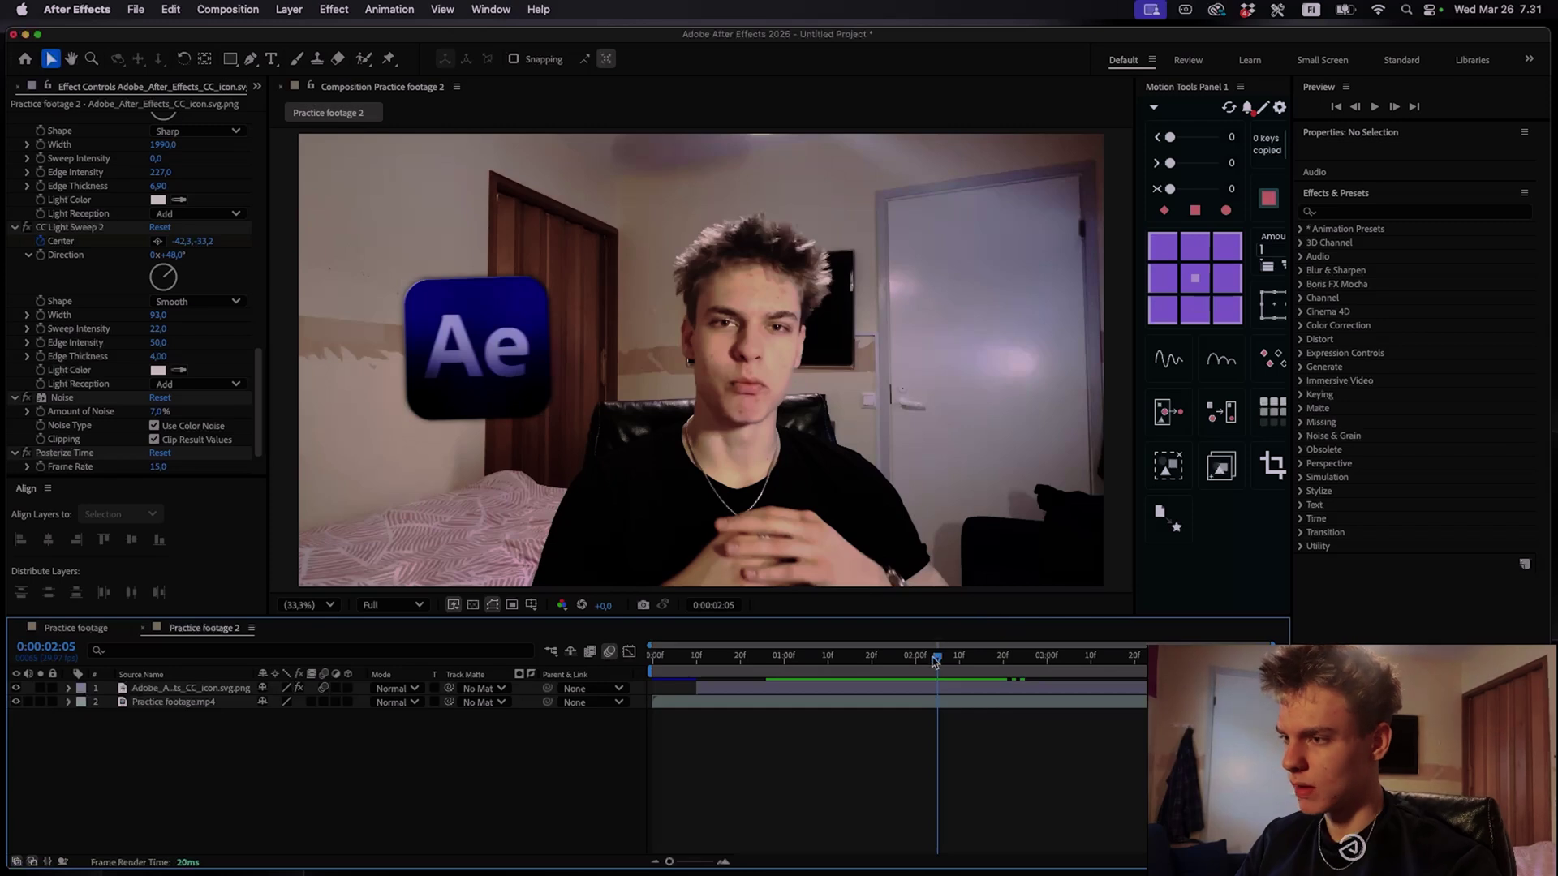
# Reveal the icon layer's keyframes and move the playhead to its first transform keyframes at 0:00:01:13
pyautogui.moveTo(939, 657); pyautogui.dragTo(902, 685)
pyautogui.click(903, 688)
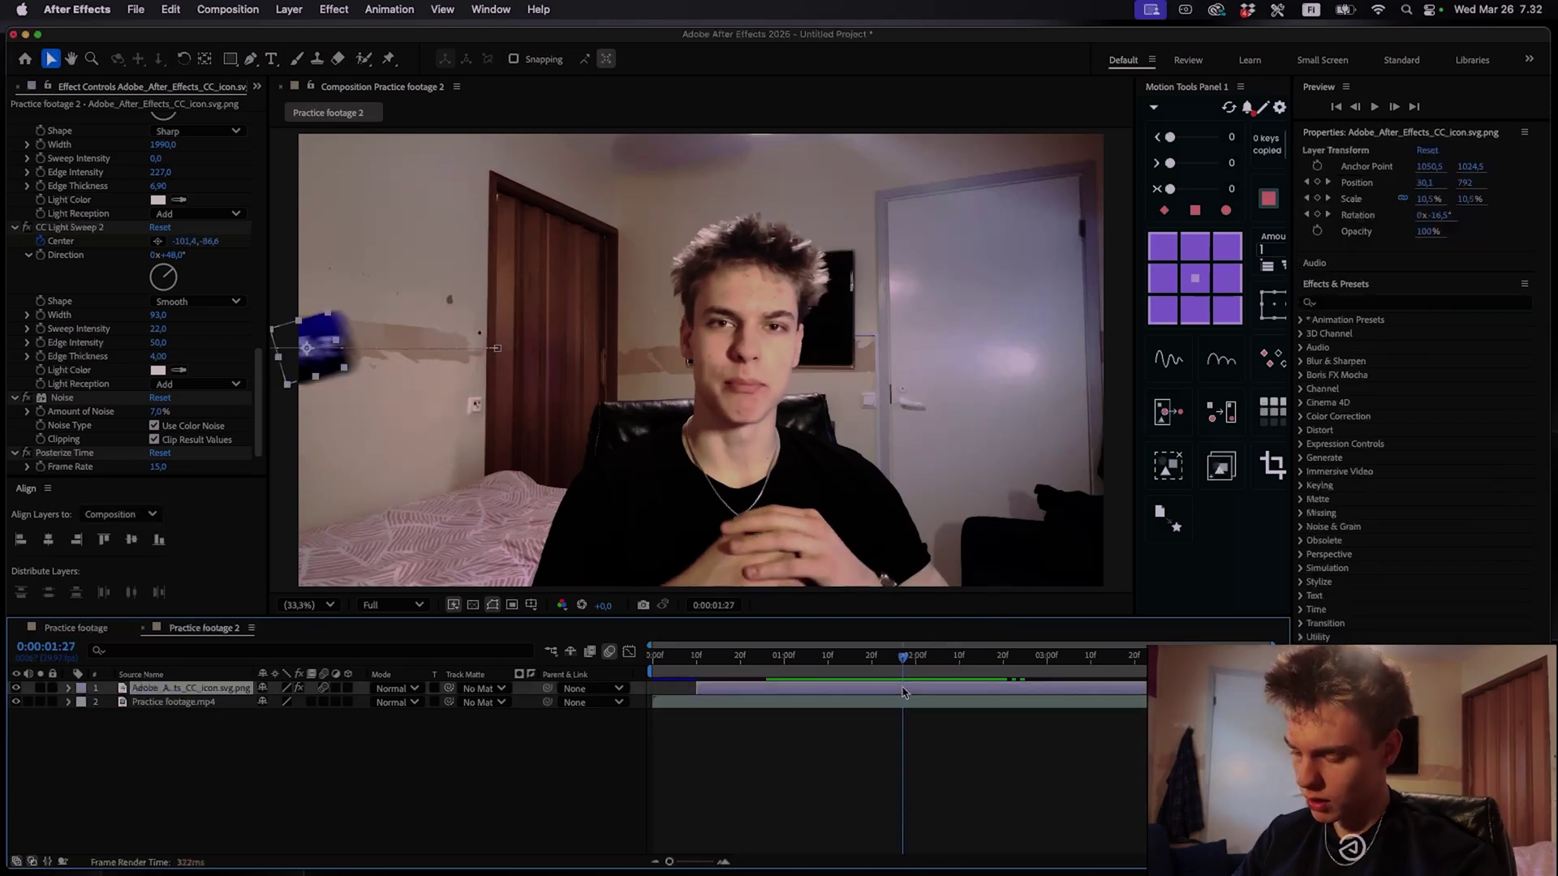
pyautogui.press('u')
pyautogui.moveTo(905, 657); pyautogui.dragTo(841, 740)
pyautogui.click(861, 743)
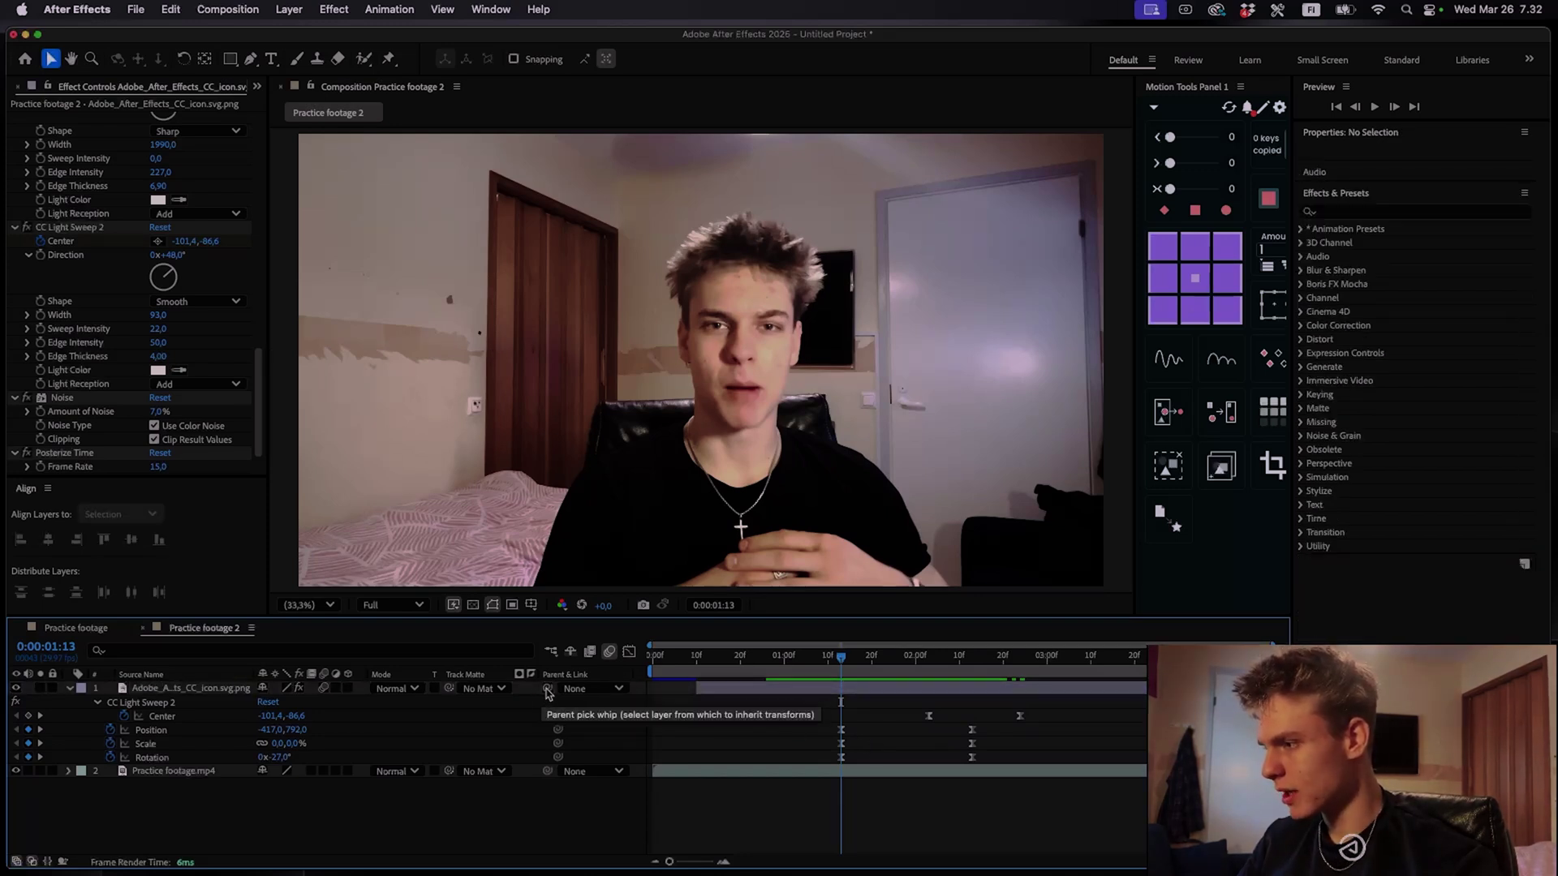
# Parent the icon layer to Practice footage.mp4 and show the footage's Scale at 0:00:02:13
pyautogui.moveTo(549, 689); pyautogui.dragTo(171, 775)
pyautogui.press('k')
pyautogui.click(669, 771)
pyautogui.press('s')
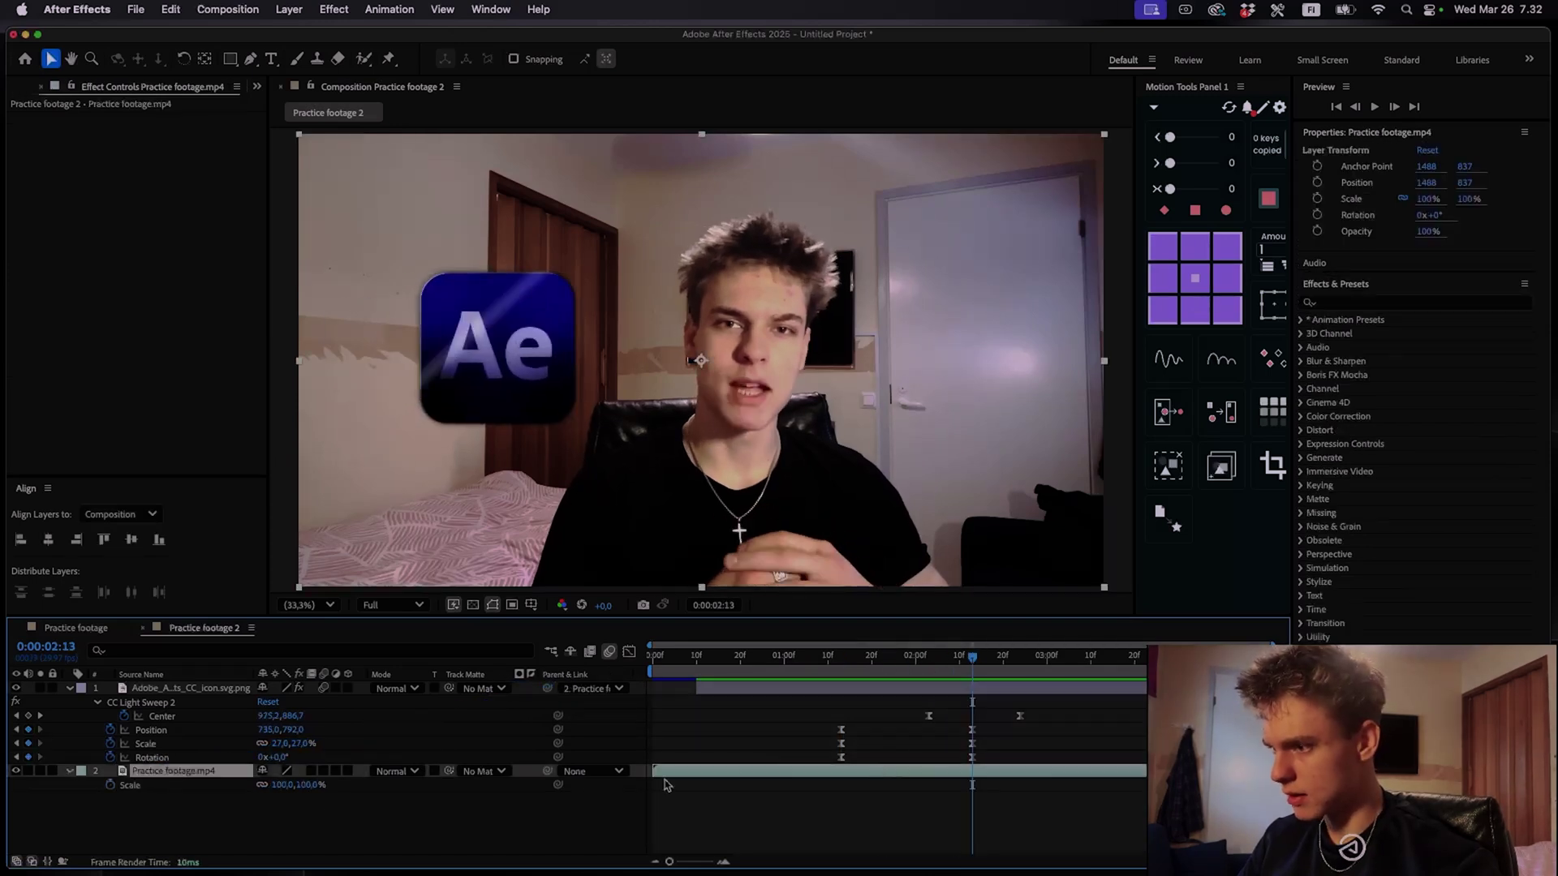
pyautogui.moveTo(280, 785)
pyautogui.mouseDown()
pyautogui.moveTo(341, 786)
pyautogui.moveTo(235, 786)
pyautogui.moveTo(292, 785)
pyautogui.moveTo(264, 784)
pyautogui.moveTo(277, 784)
pyautogui.mouseUp()
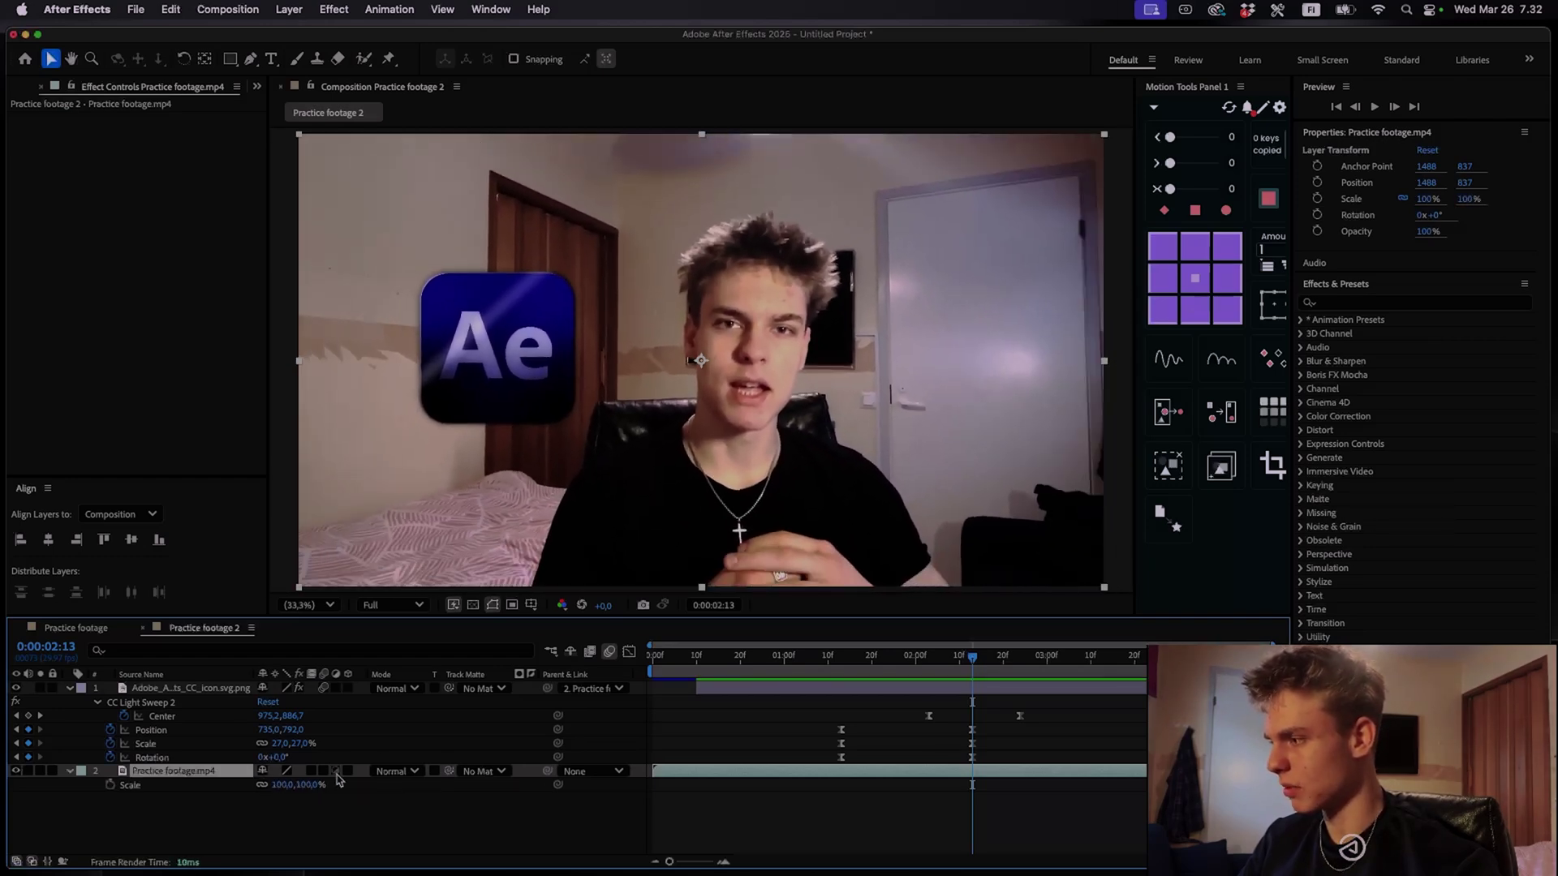
# Test scaling the footage with the icon unparented, undo the scaling and parent the icon to Practice footage.mp4 again
pyautogui.click(605, 690)
pyautogui.click(587, 705)
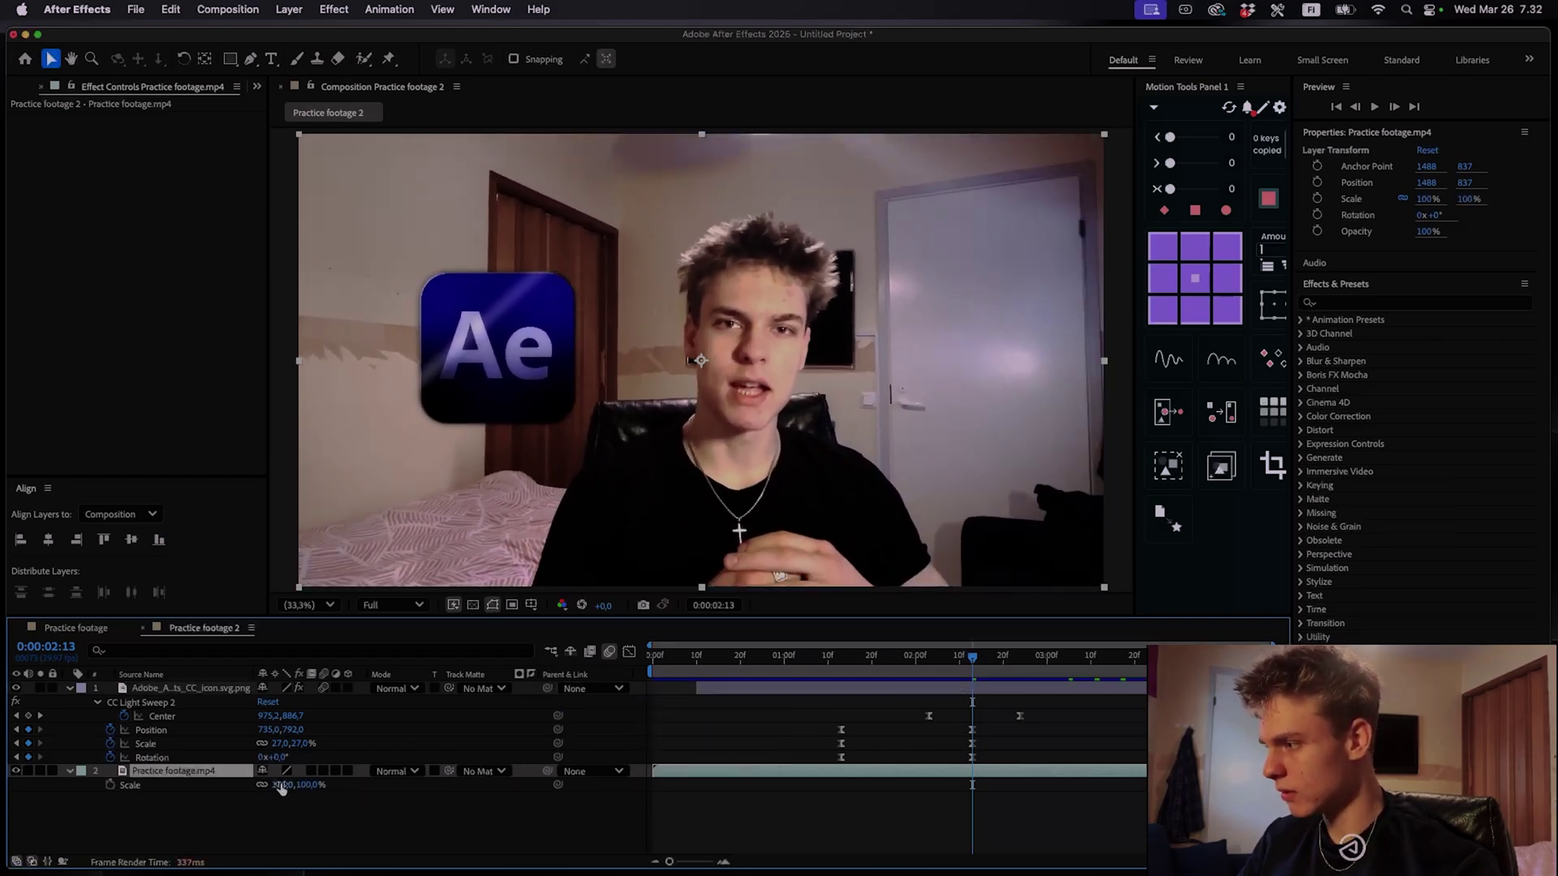
pyautogui.moveTo(280, 784); pyautogui.dragTo(168, 785)
pyautogui.press('super+z')
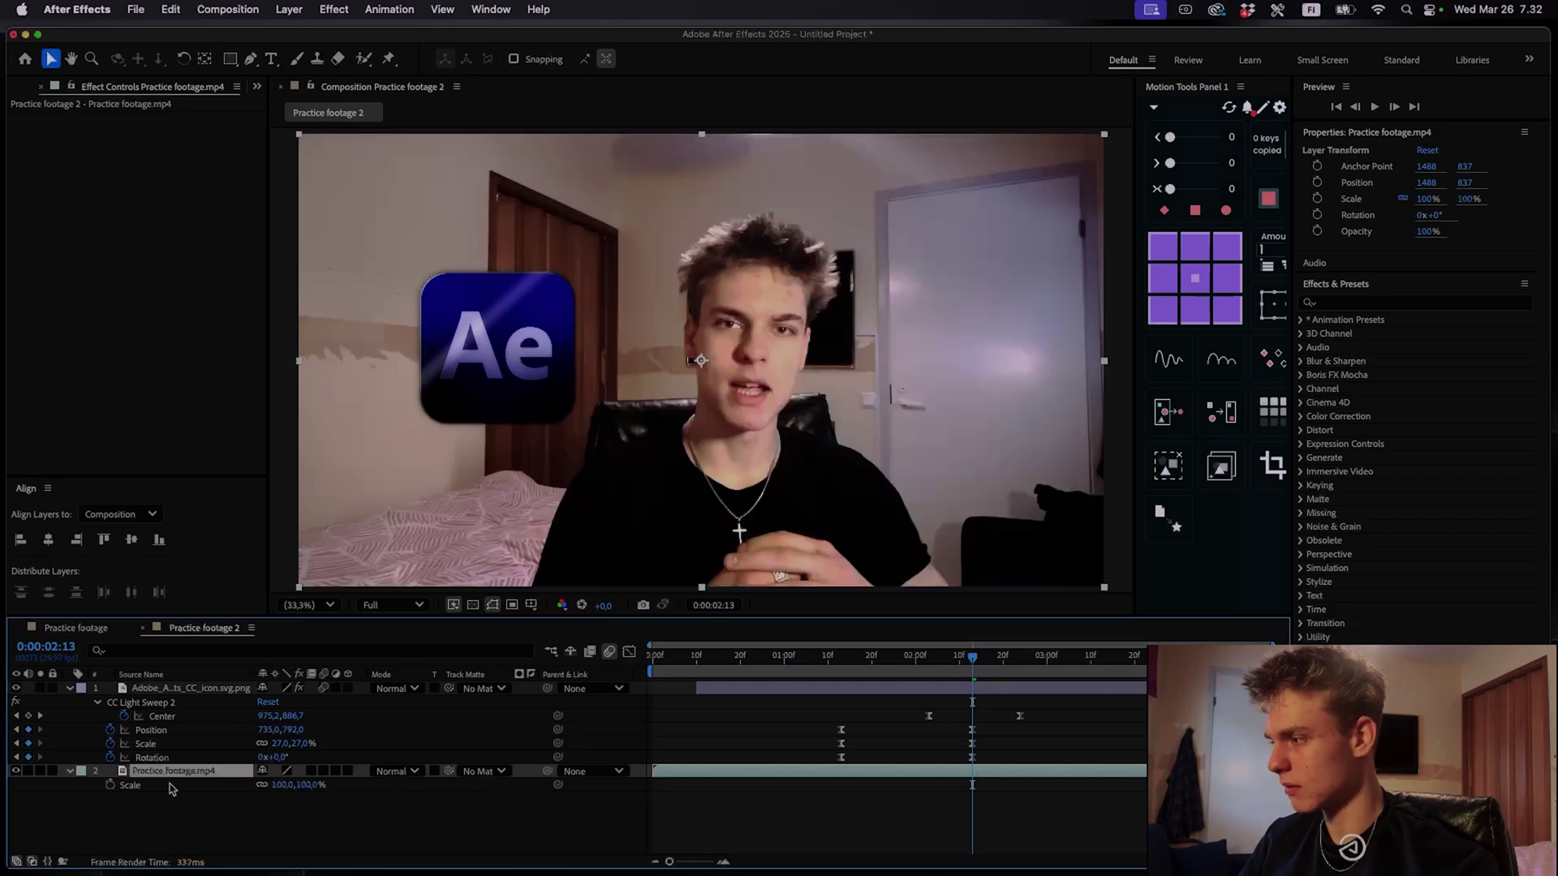
pyautogui.moveTo(548, 689); pyautogui.dragTo(201, 777)
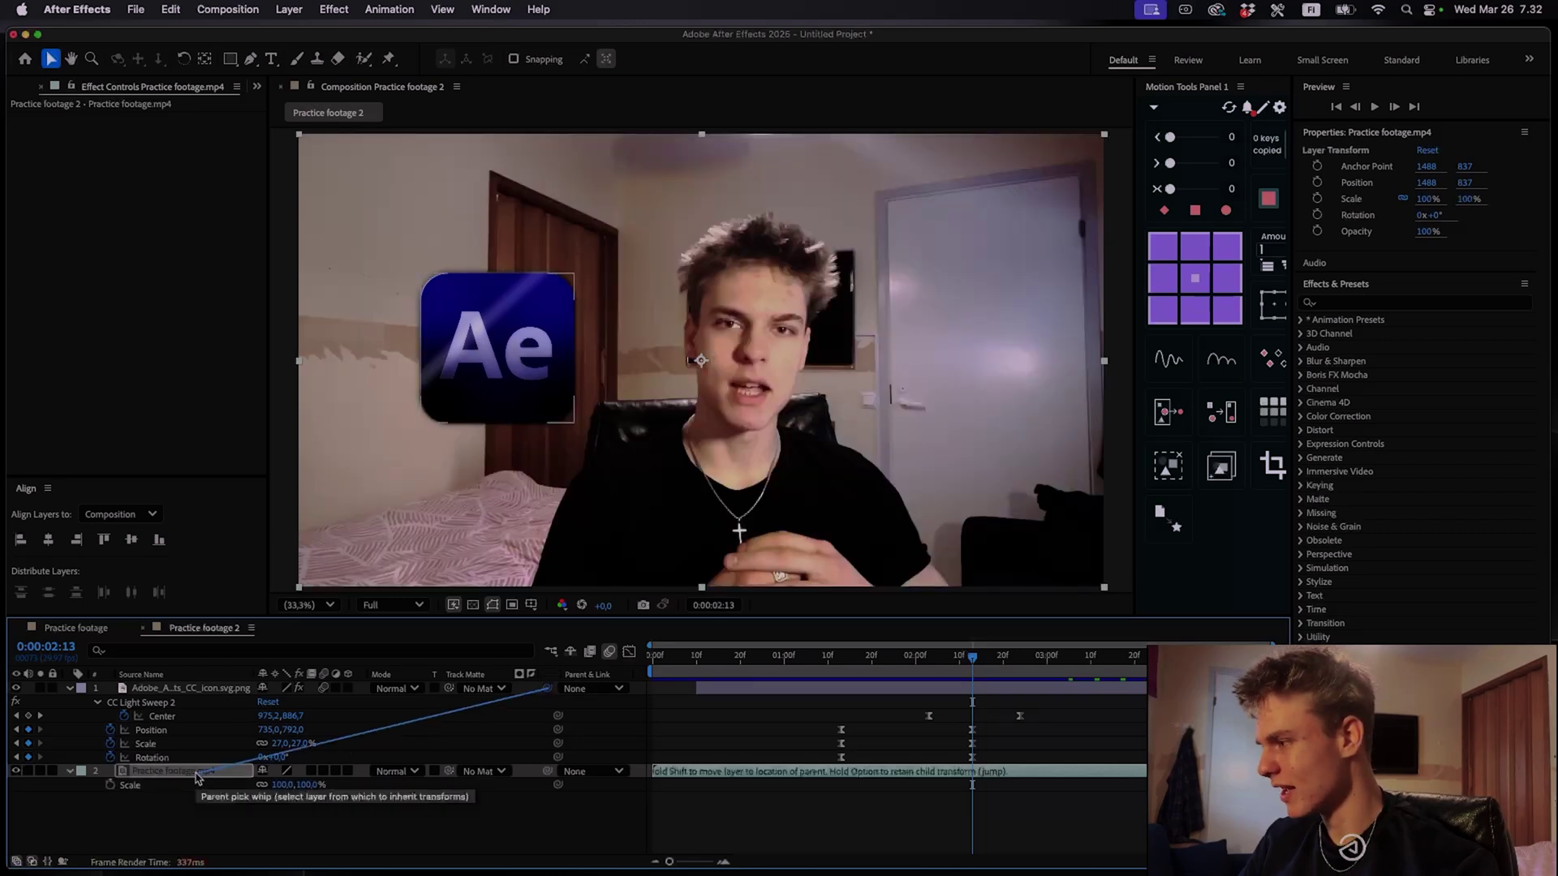
pyautogui.moveTo(197, 779); pyautogui.dragTo(197, 777)
# Add starting Scale and Position keyframes to the Practice footage.mp4 layer at 0:00:01:13 and reveal both
pyautogui.moveTo(879, 659); pyautogui.dragTo(840, 661)
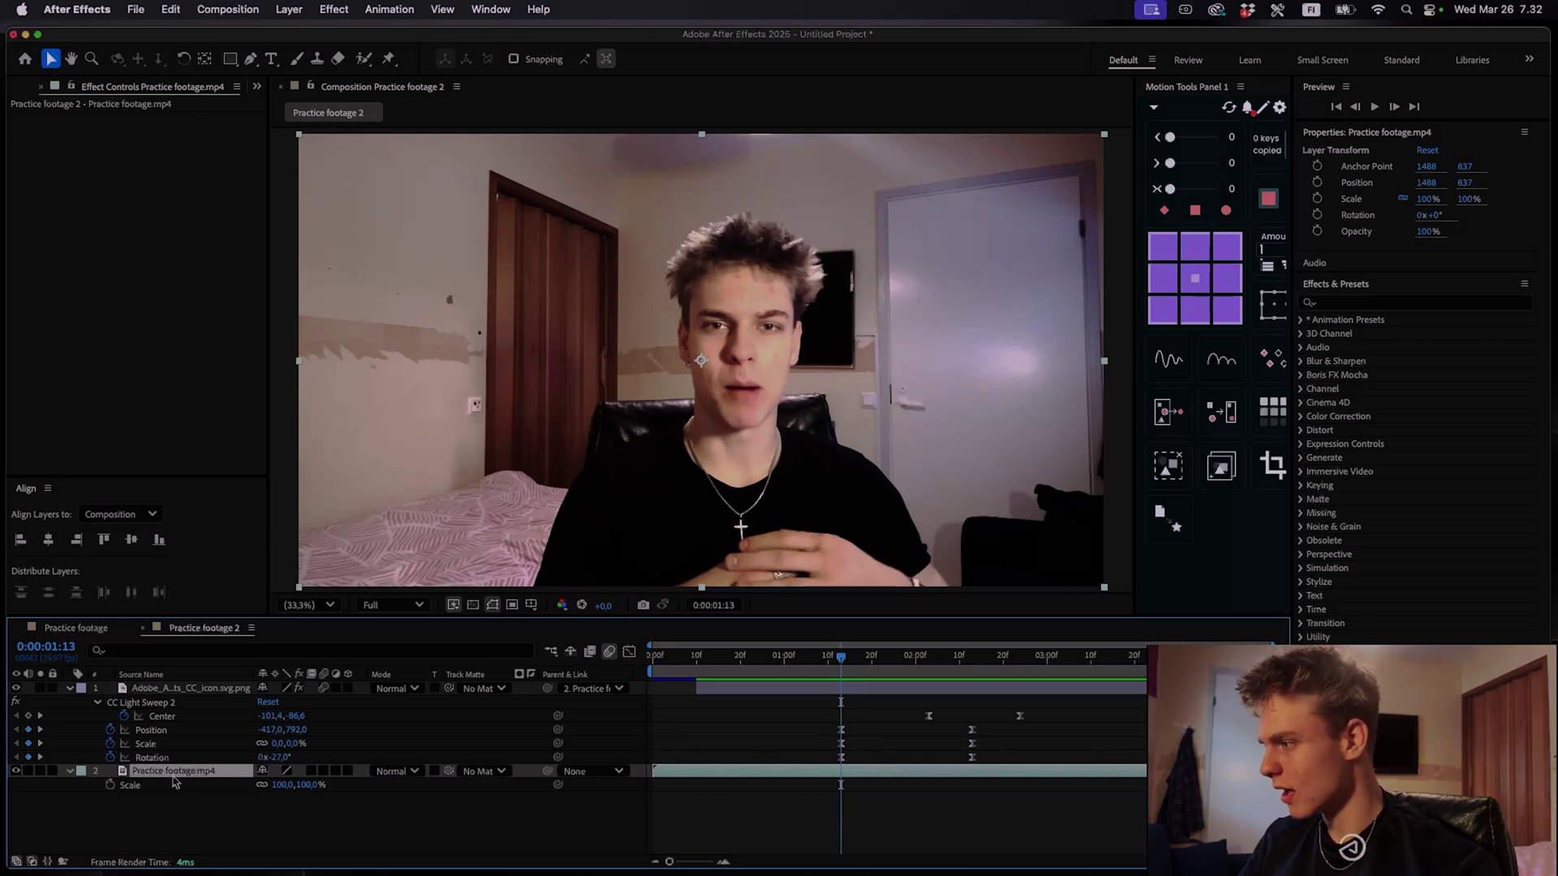
pyautogui.press('p')
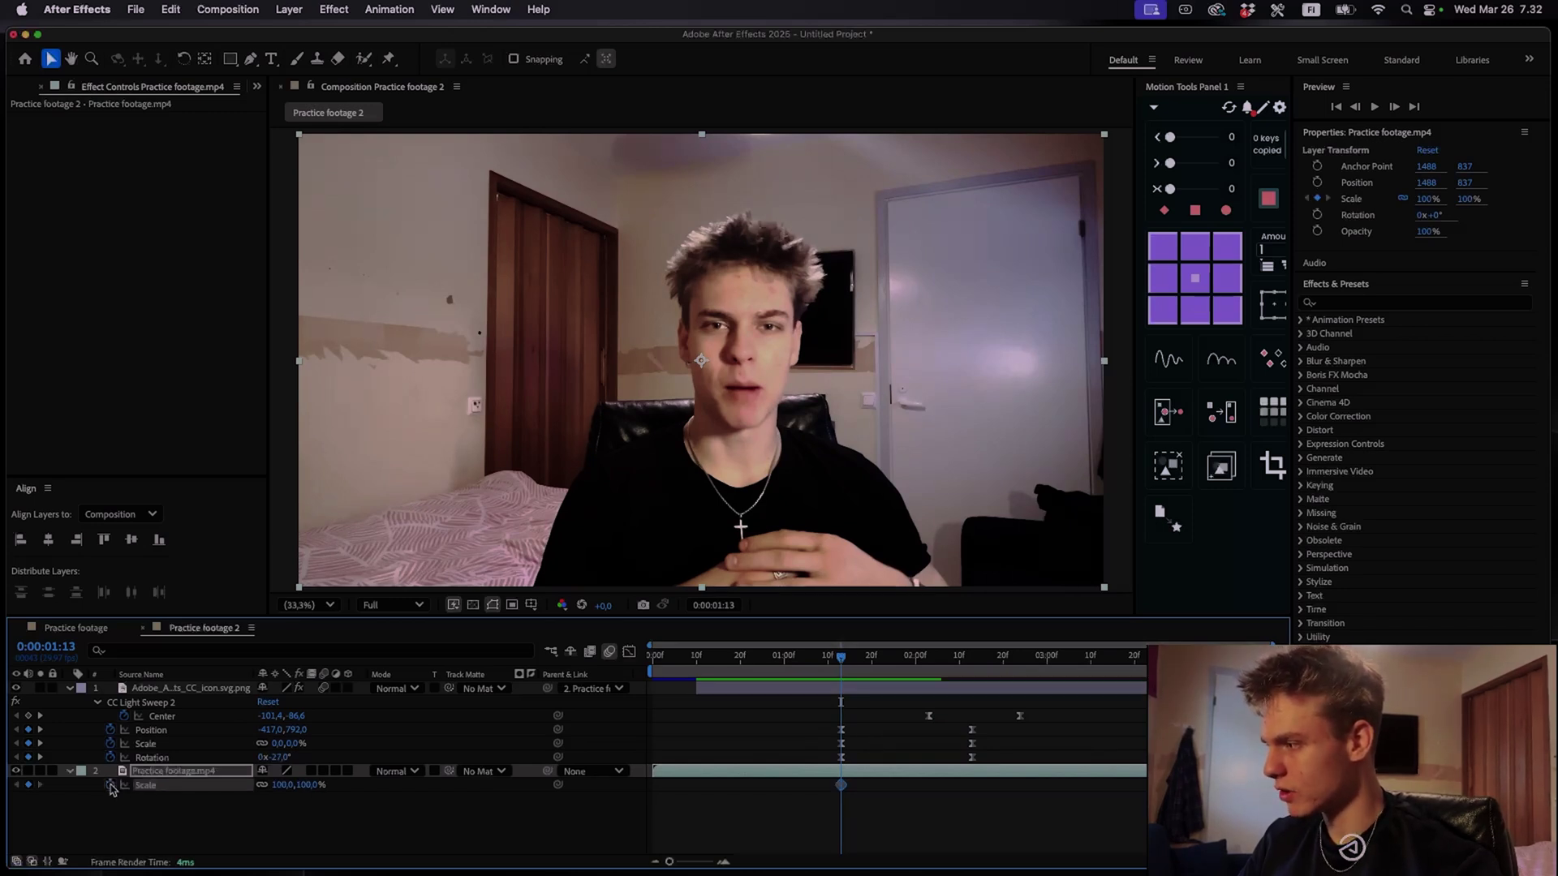
pyautogui.click(111, 785)
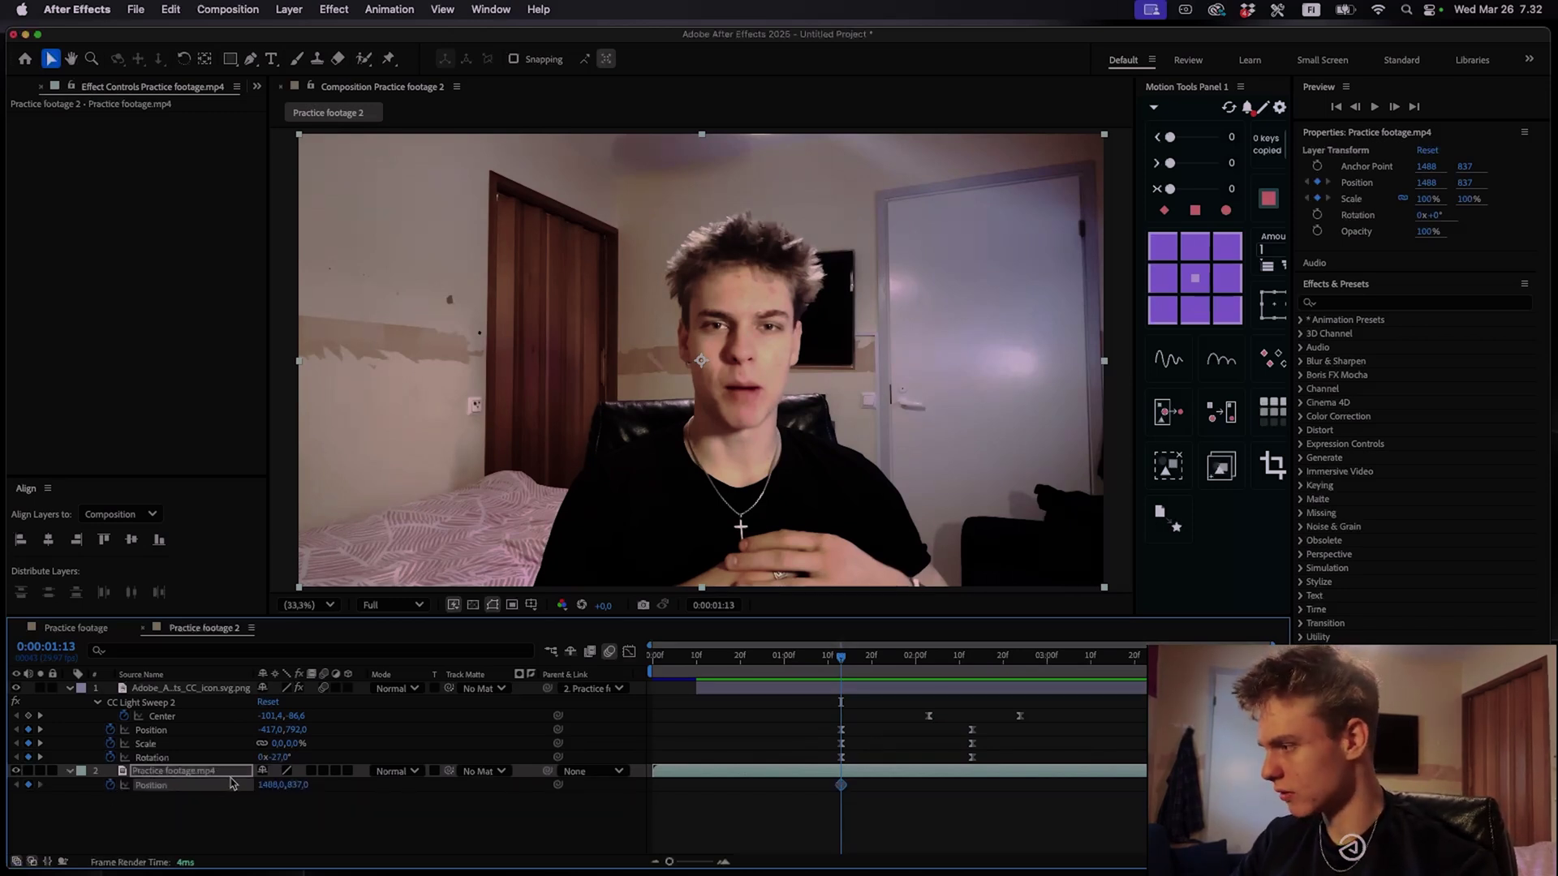
pyautogui.press('p')
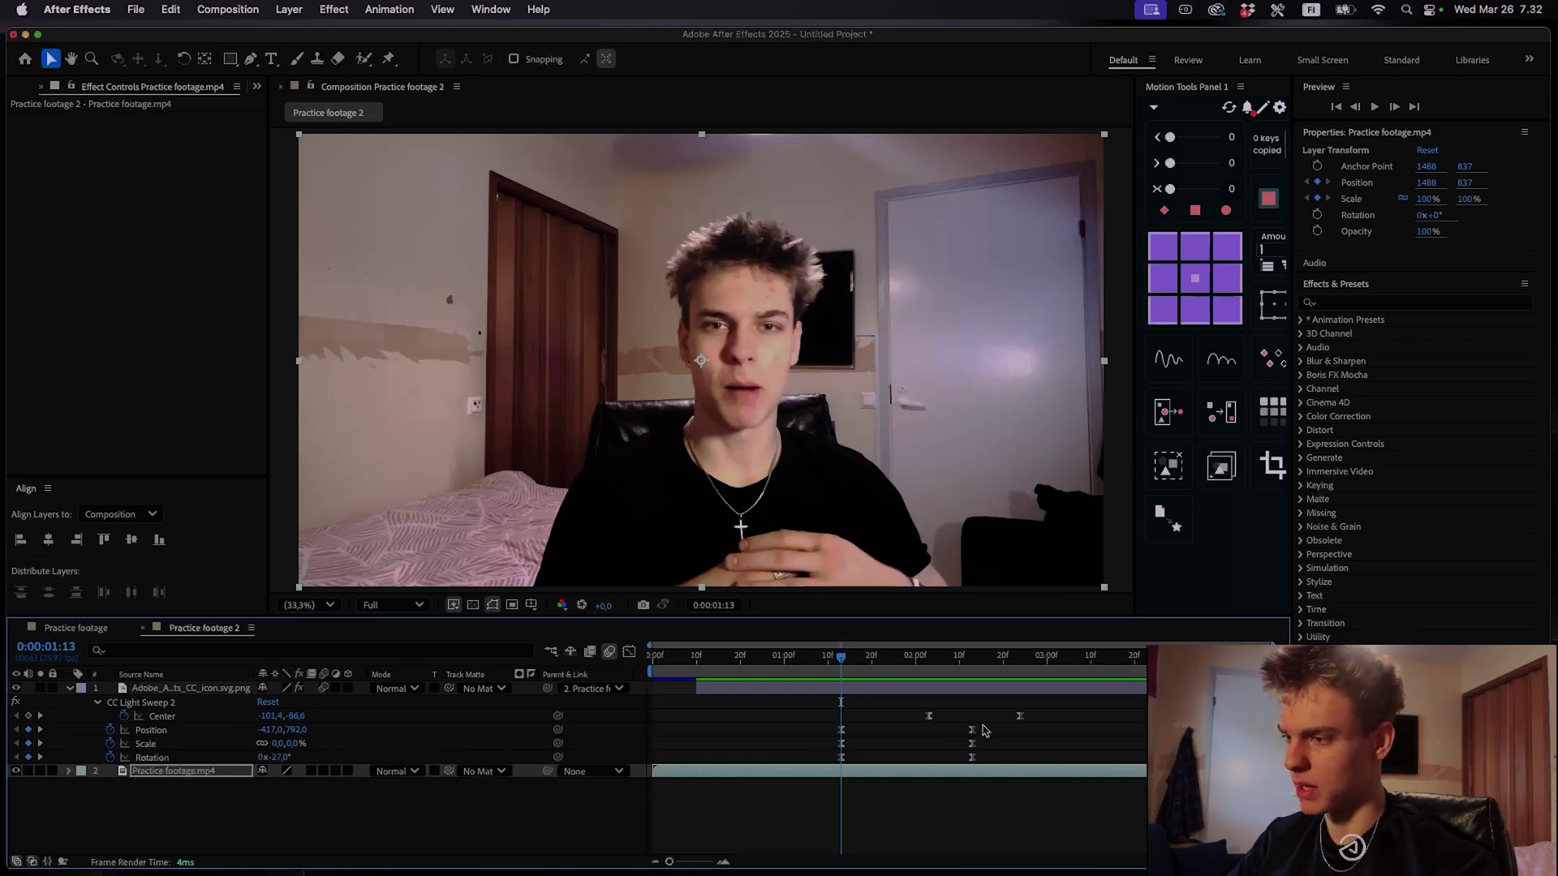
pyautogui.press('u')
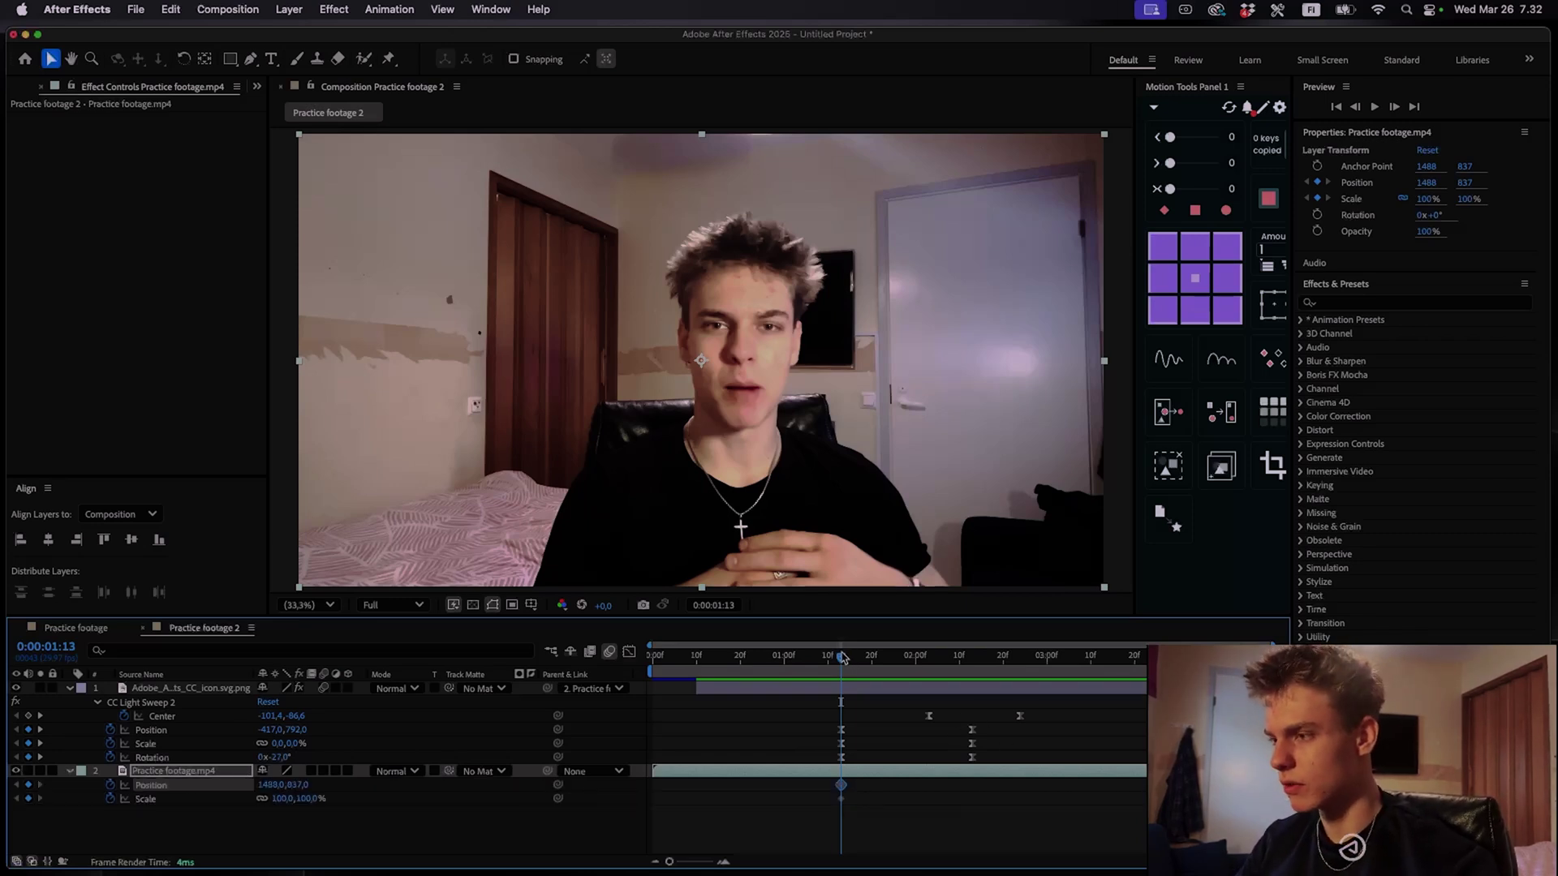
# At 0:00:02:13, set the footage layer's Scale to 125% and its Position to 1853, 837
pyautogui.moveTo(840, 661); pyautogui.dragTo(971, 661)
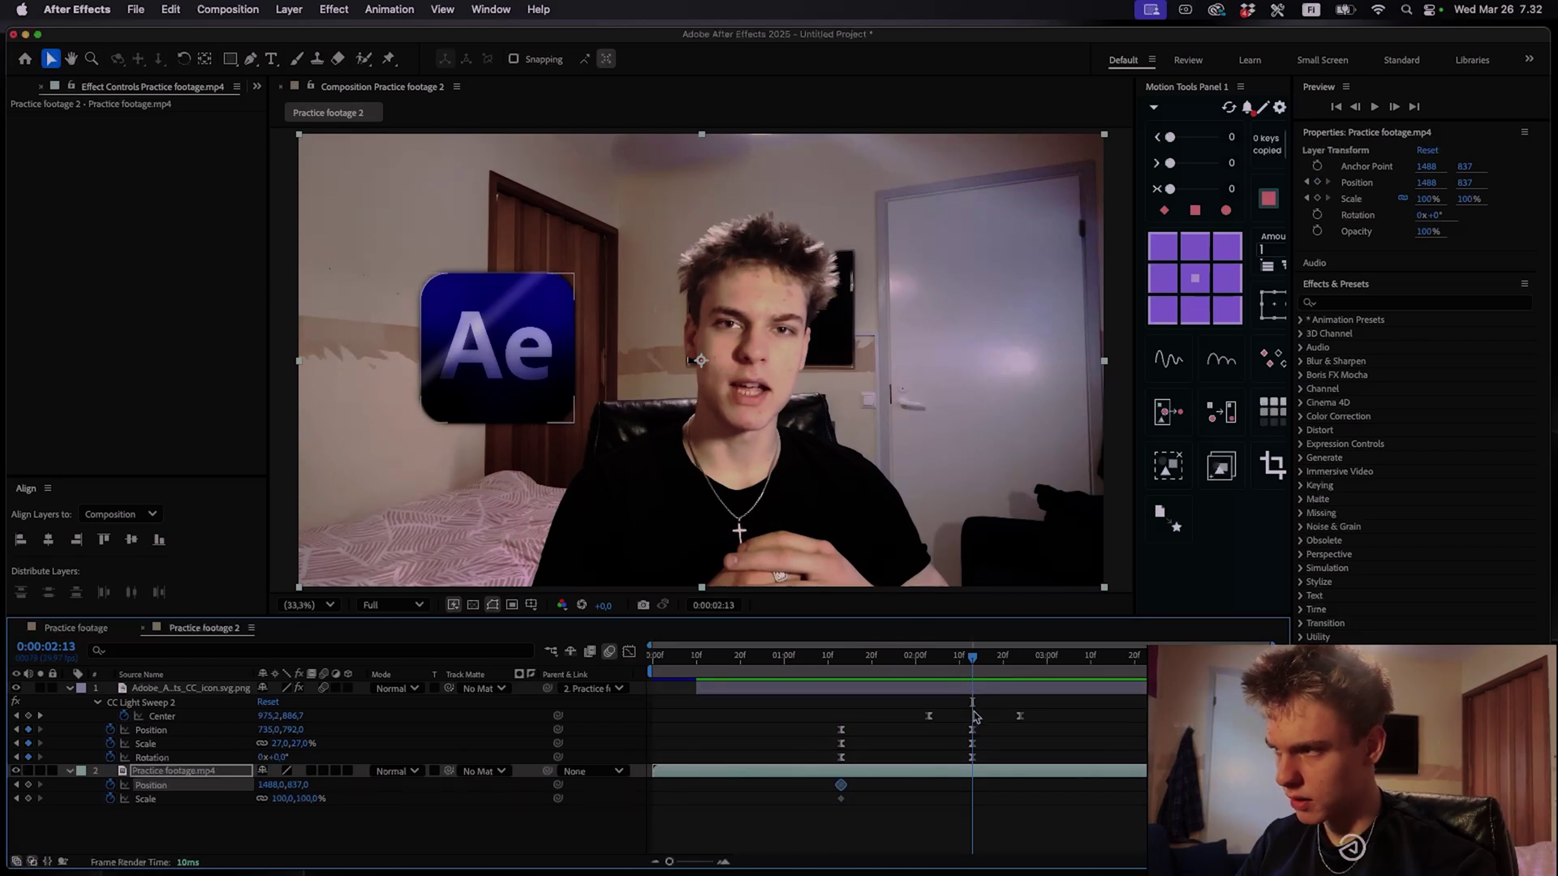
pyautogui.click(929, 750)
pyautogui.click(288, 798)
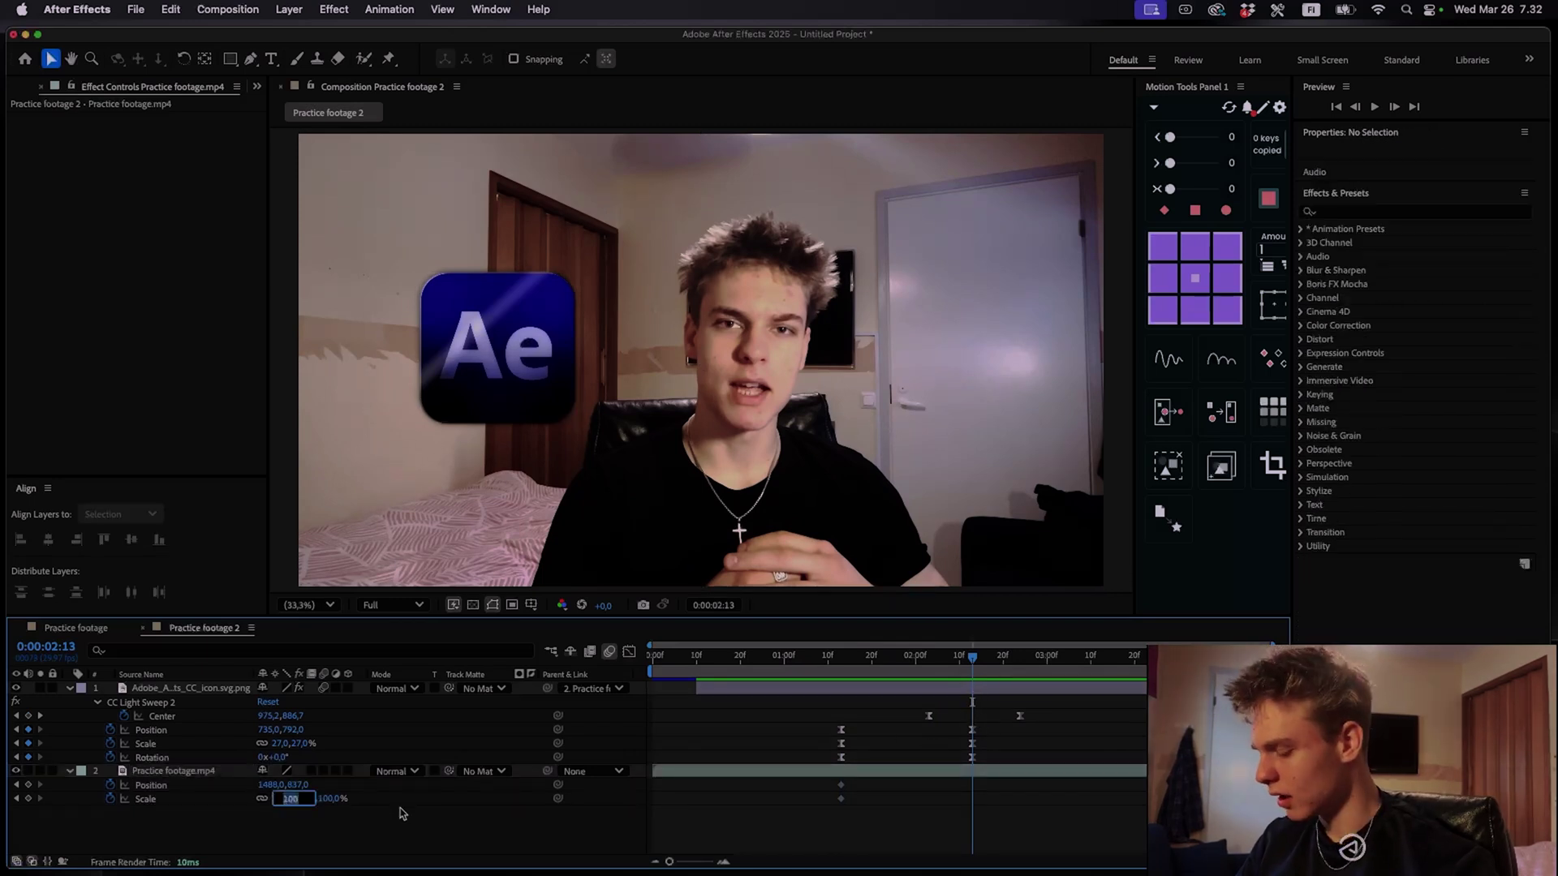
pyautogui.write('125')
pyautogui.press('Return')
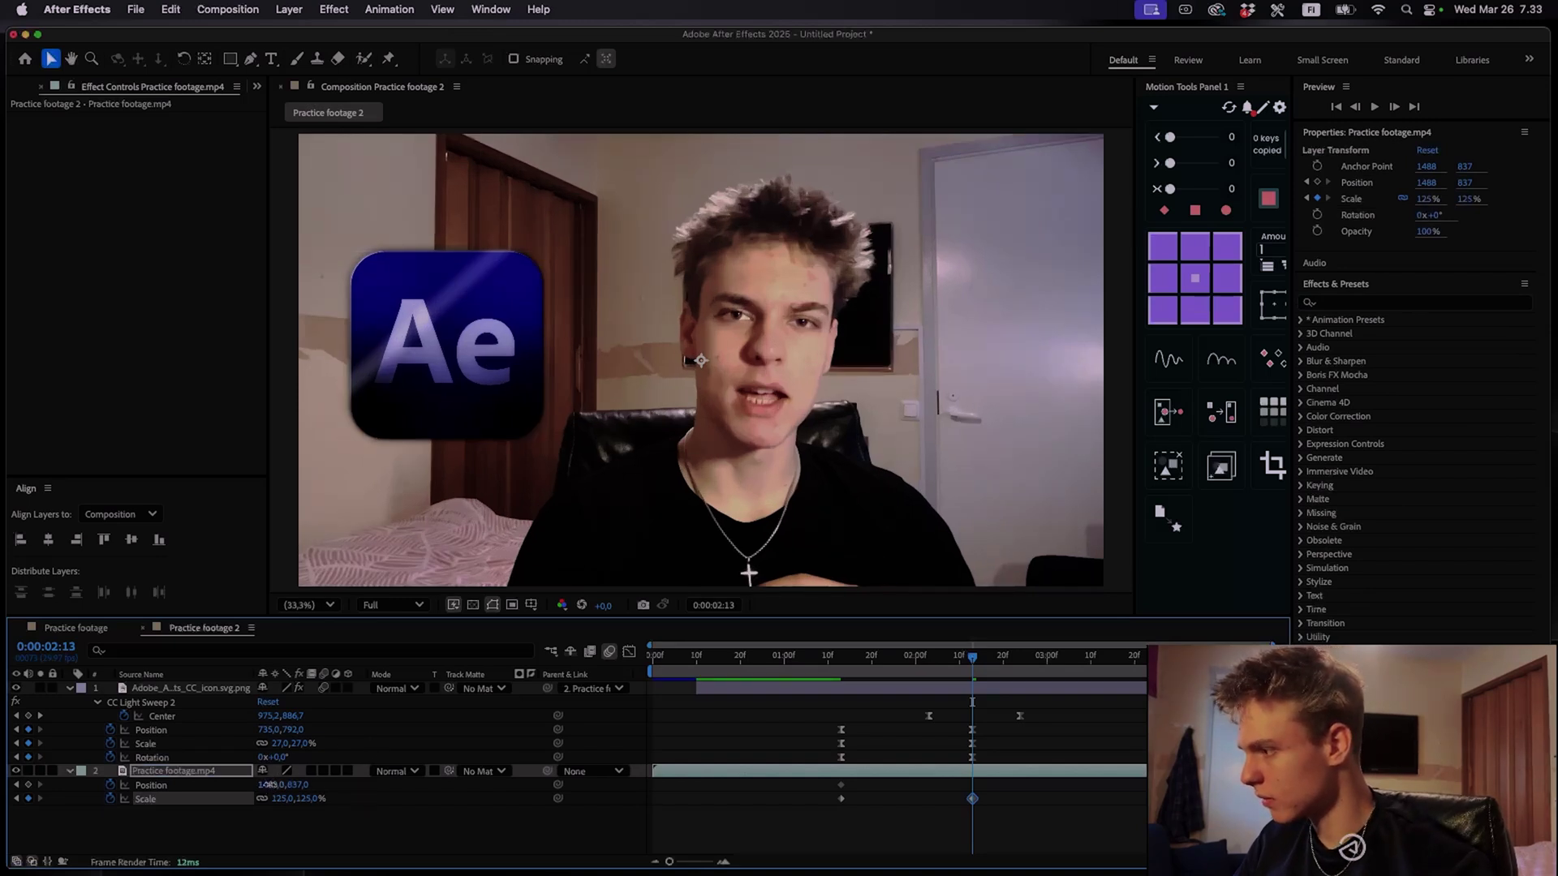
pyautogui.moveTo(270, 785); pyautogui.dragTo(550, 760)
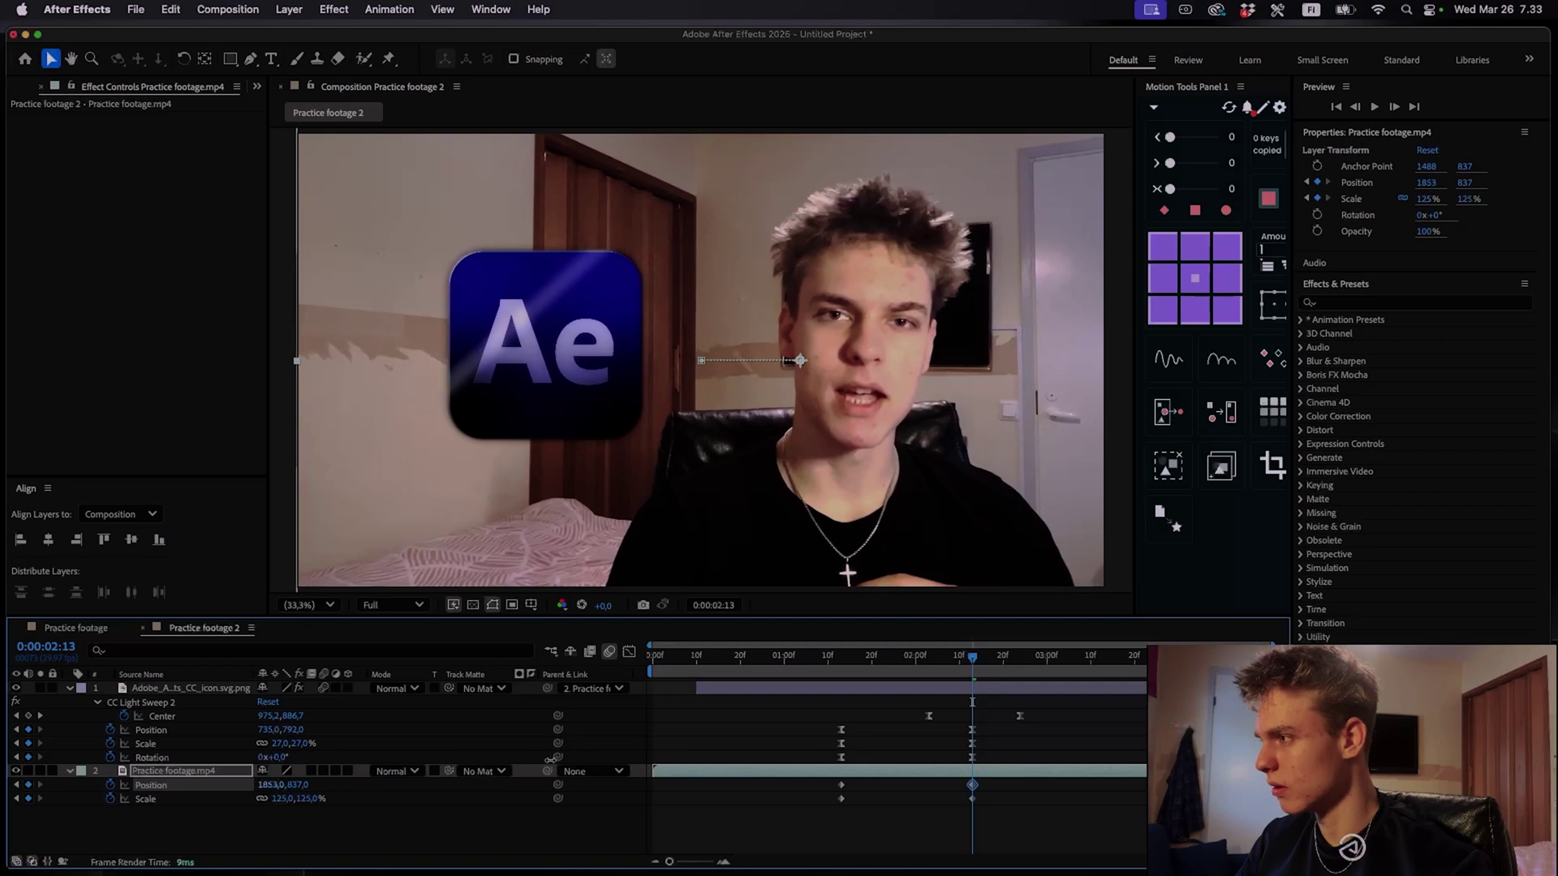
# Apply Easy Ease to all Position and Scale keyframes of the footage layer
pyautogui.click(980, 822)
pyautogui.moveTo(999, 813); pyautogui.dragTo(768, 782)
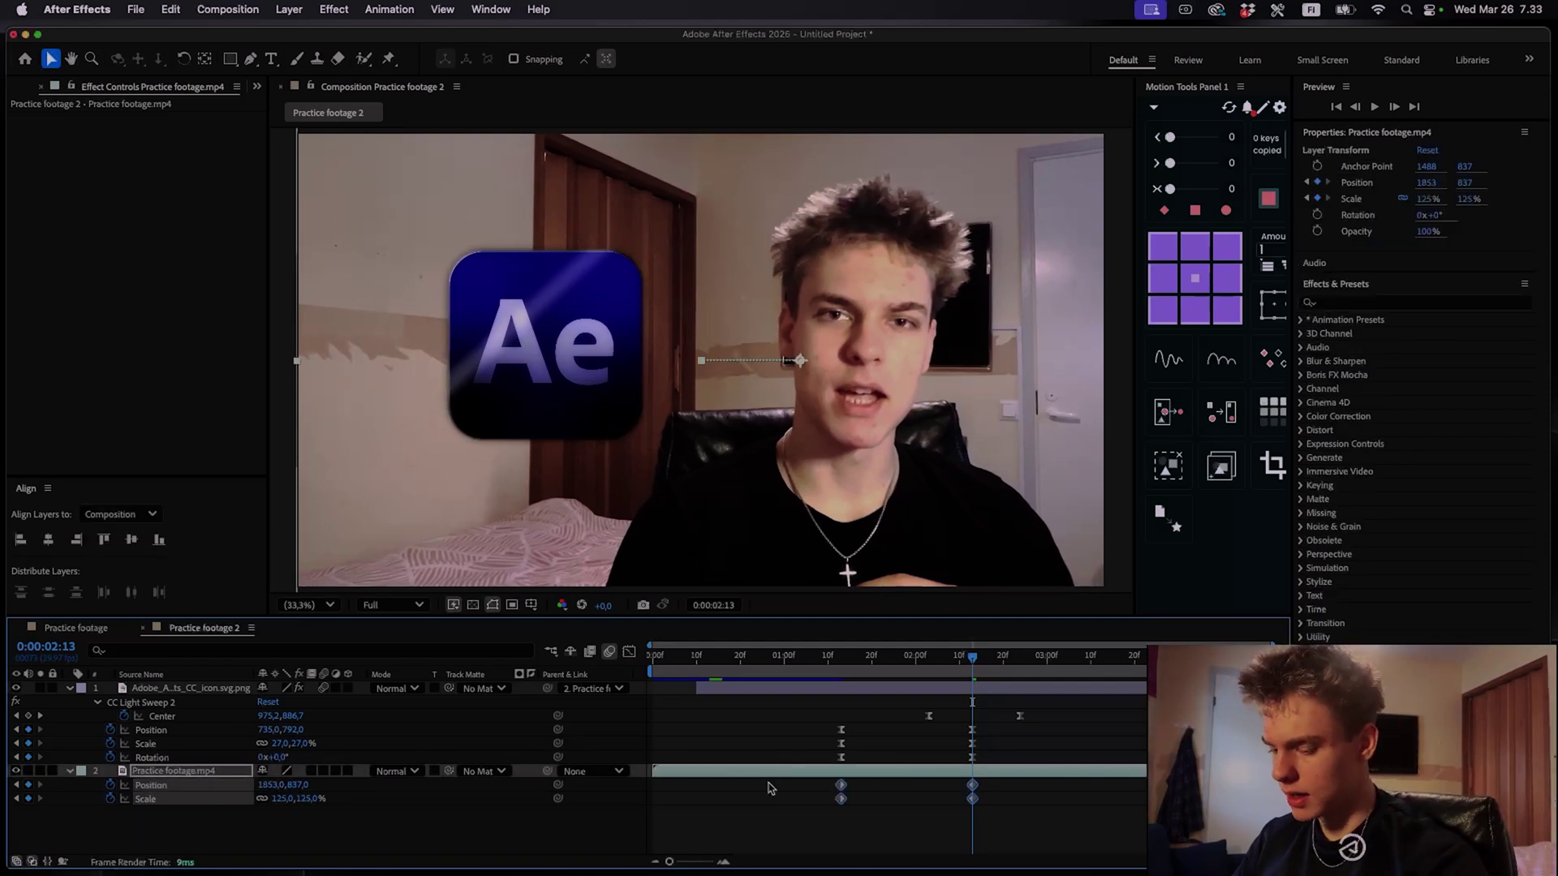
pyautogui.press('F9')
pyautogui.click(1055, 707)
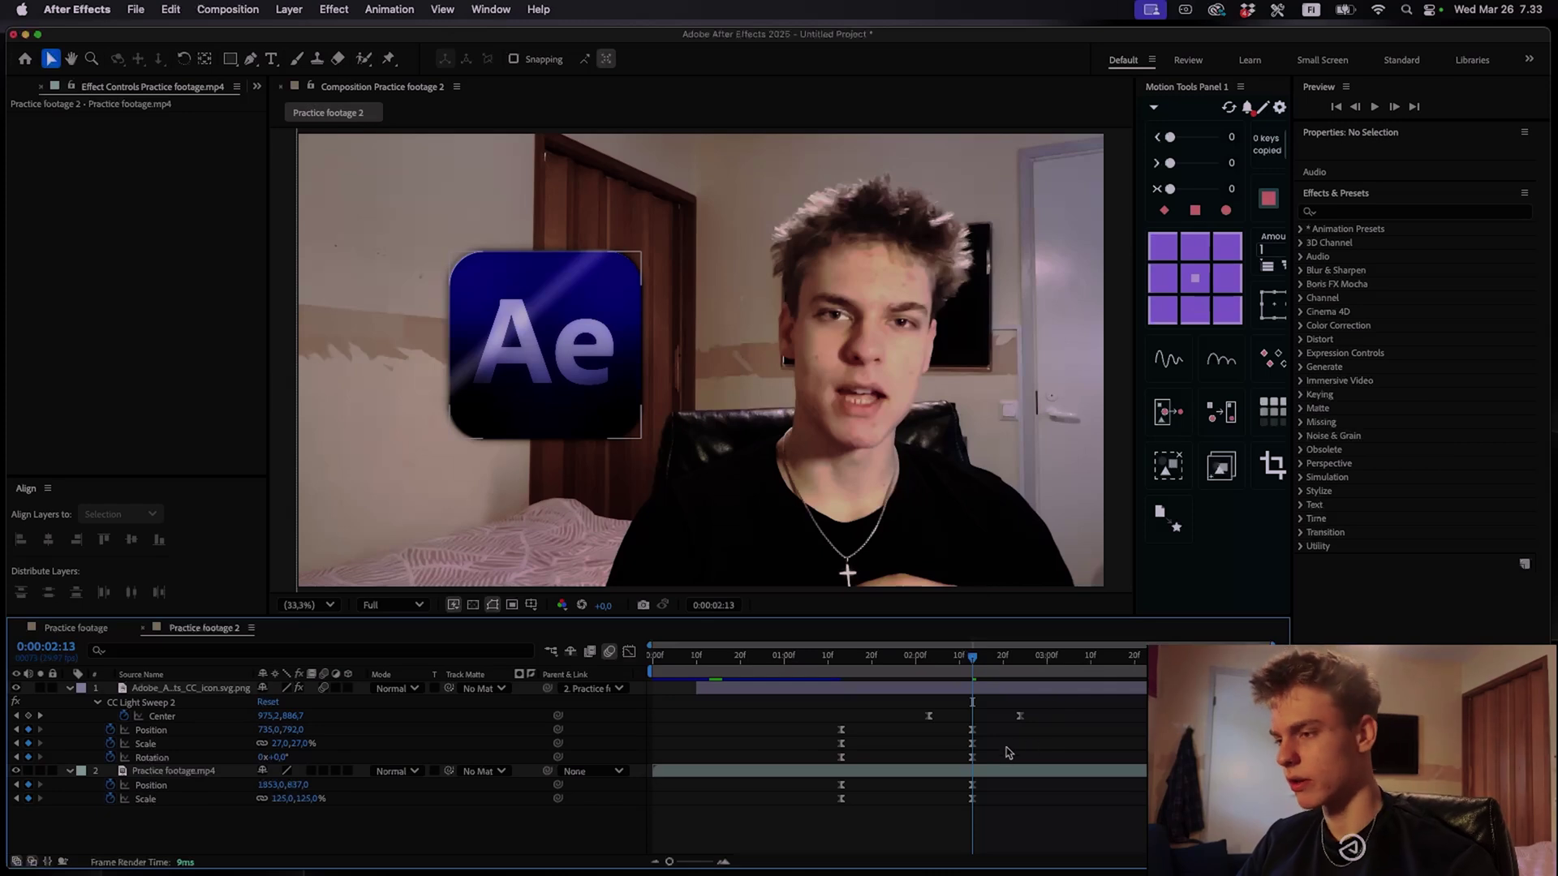
# Check the speed graph of the icon's transform keyframes and place the playhead on its peak at 0:00:01:28
pyautogui.moveTo(997, 766); pyautogui.dragTo(825, 723)
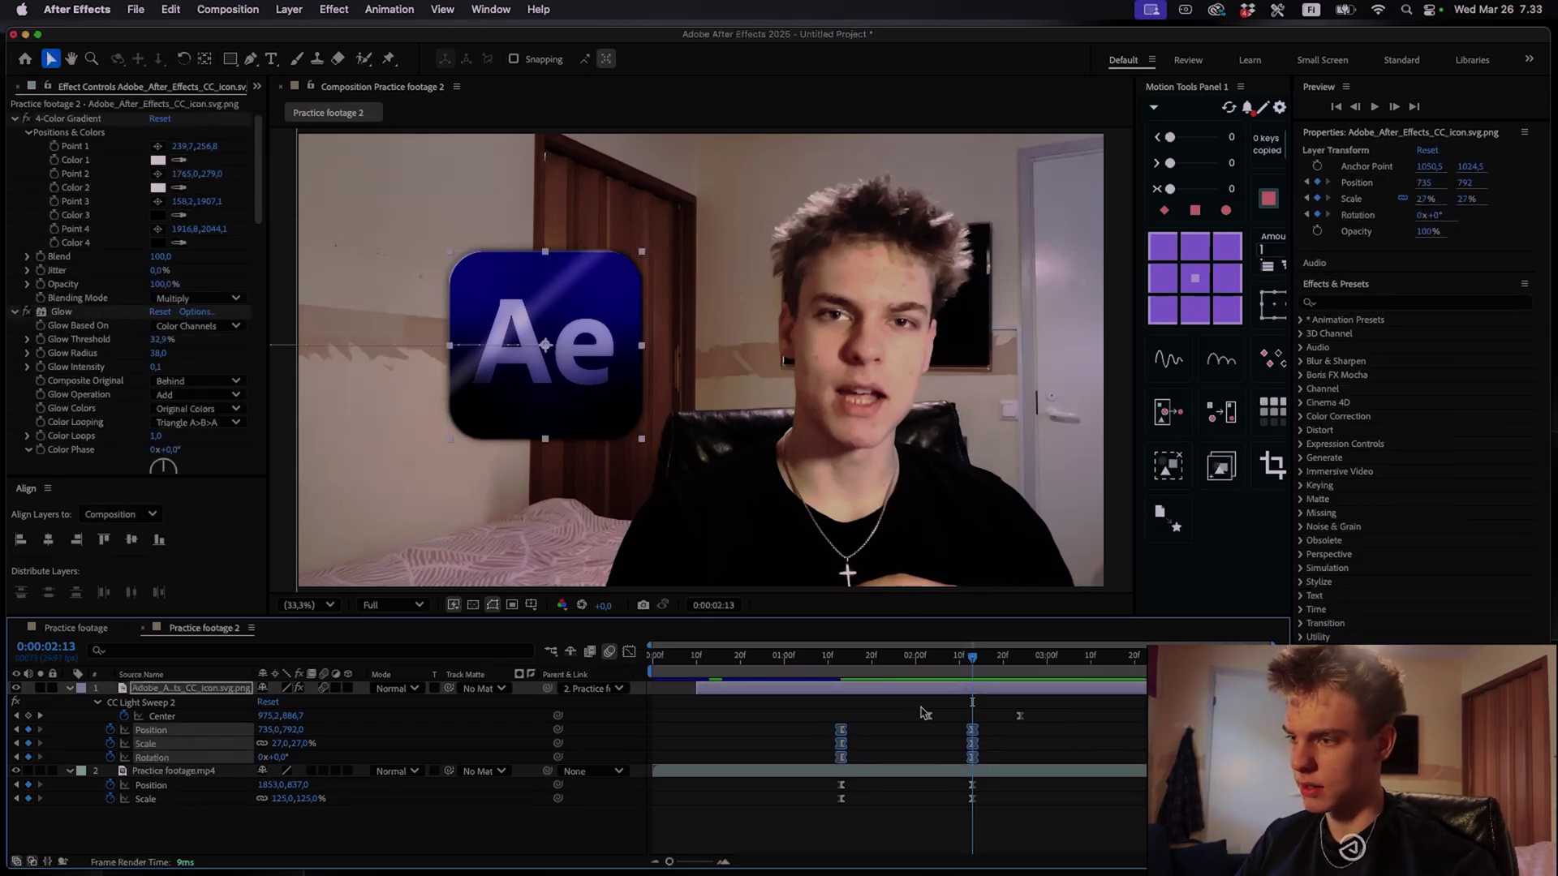
pyautogui.click(629, 652)
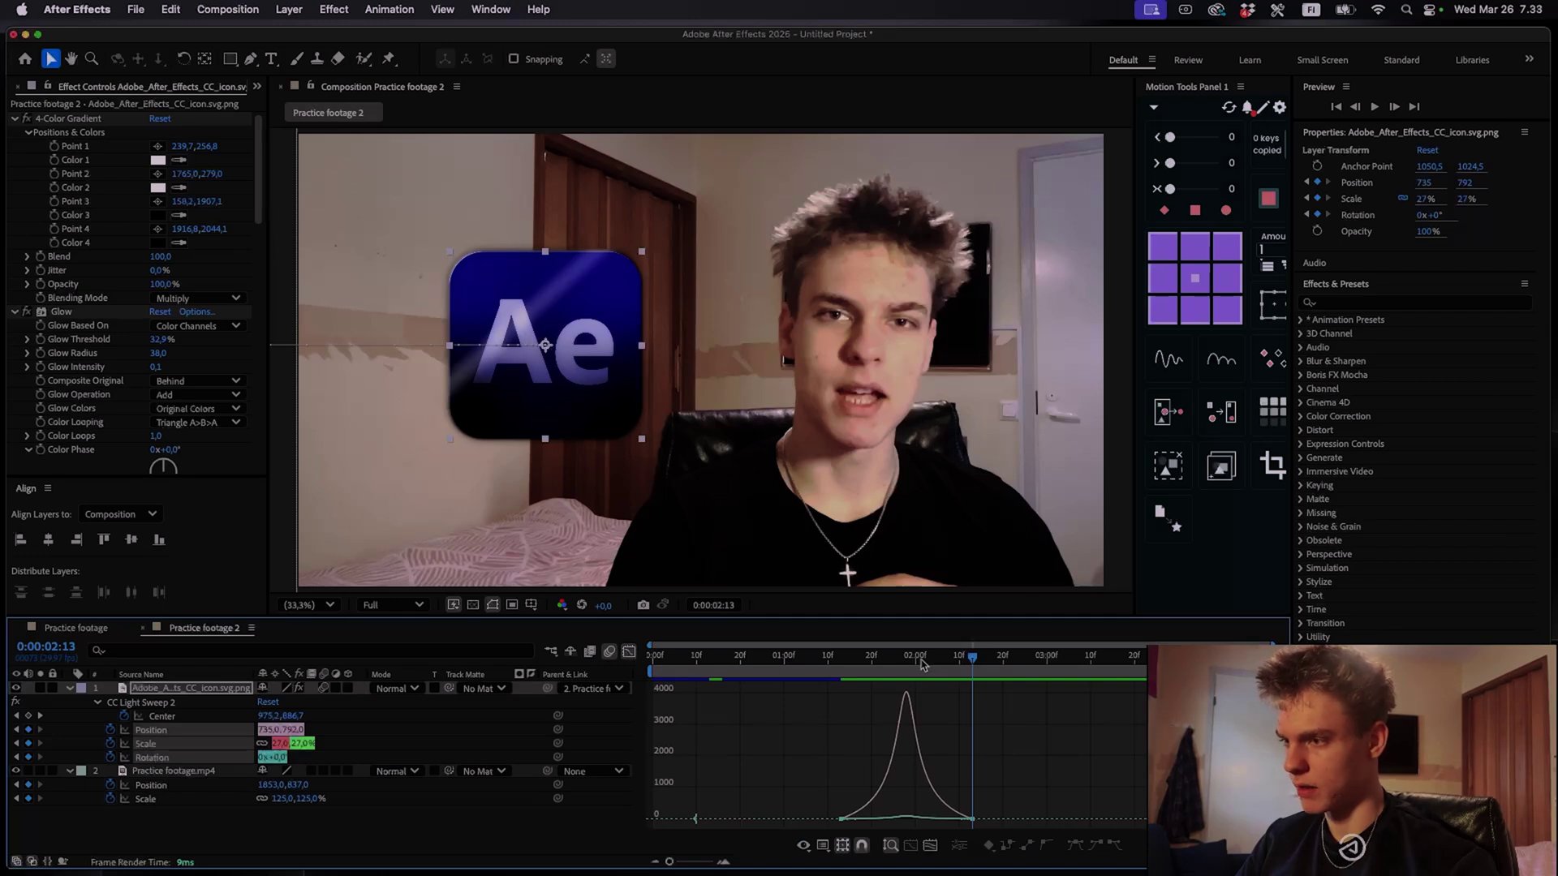
pyautogui.click(907, 657)
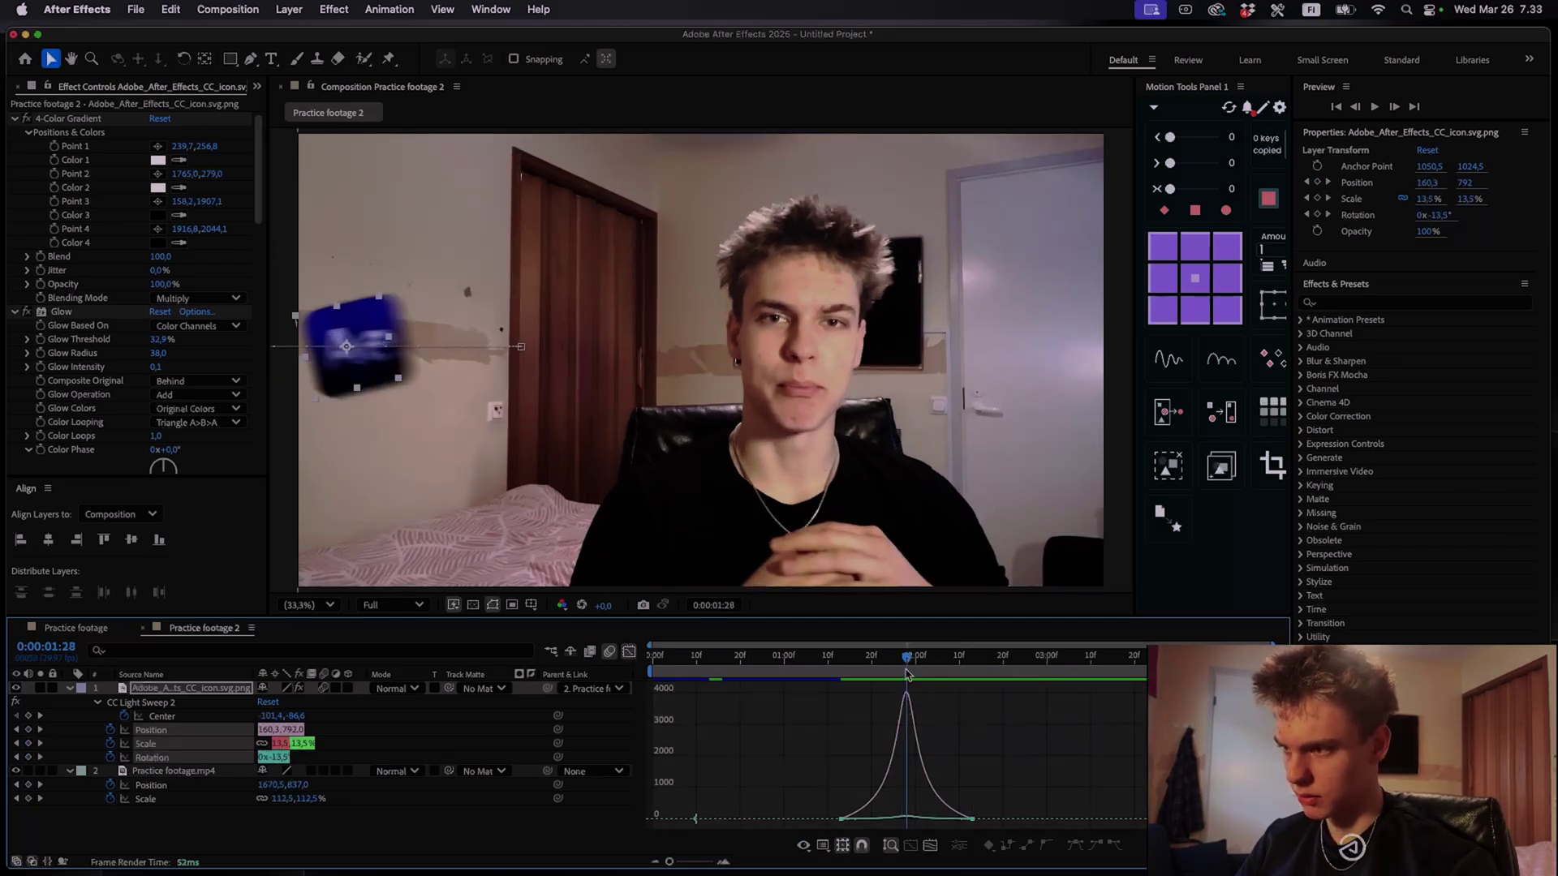
pyautogui.click(628, 652)
# Reshape the speed curves of the footage layer's Position and Scale keyframes into a steep, narrow peak centred at 0:00:01:28
pyautogui.moveTo(1018, 812); pyautogui.dragTo(826, 786)
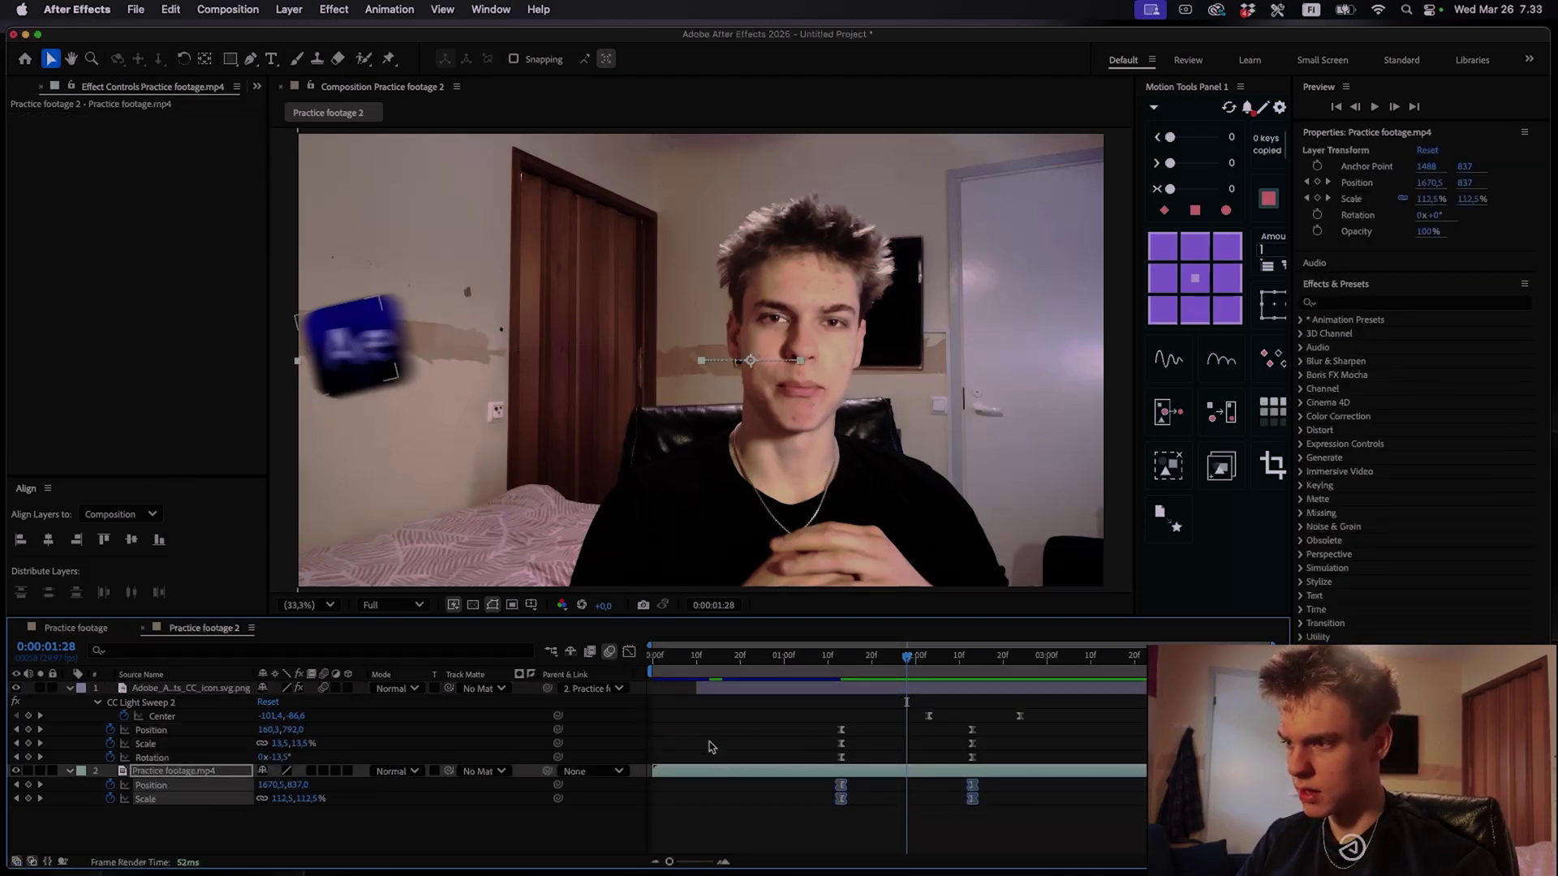
pyautogui.click(628, 651)
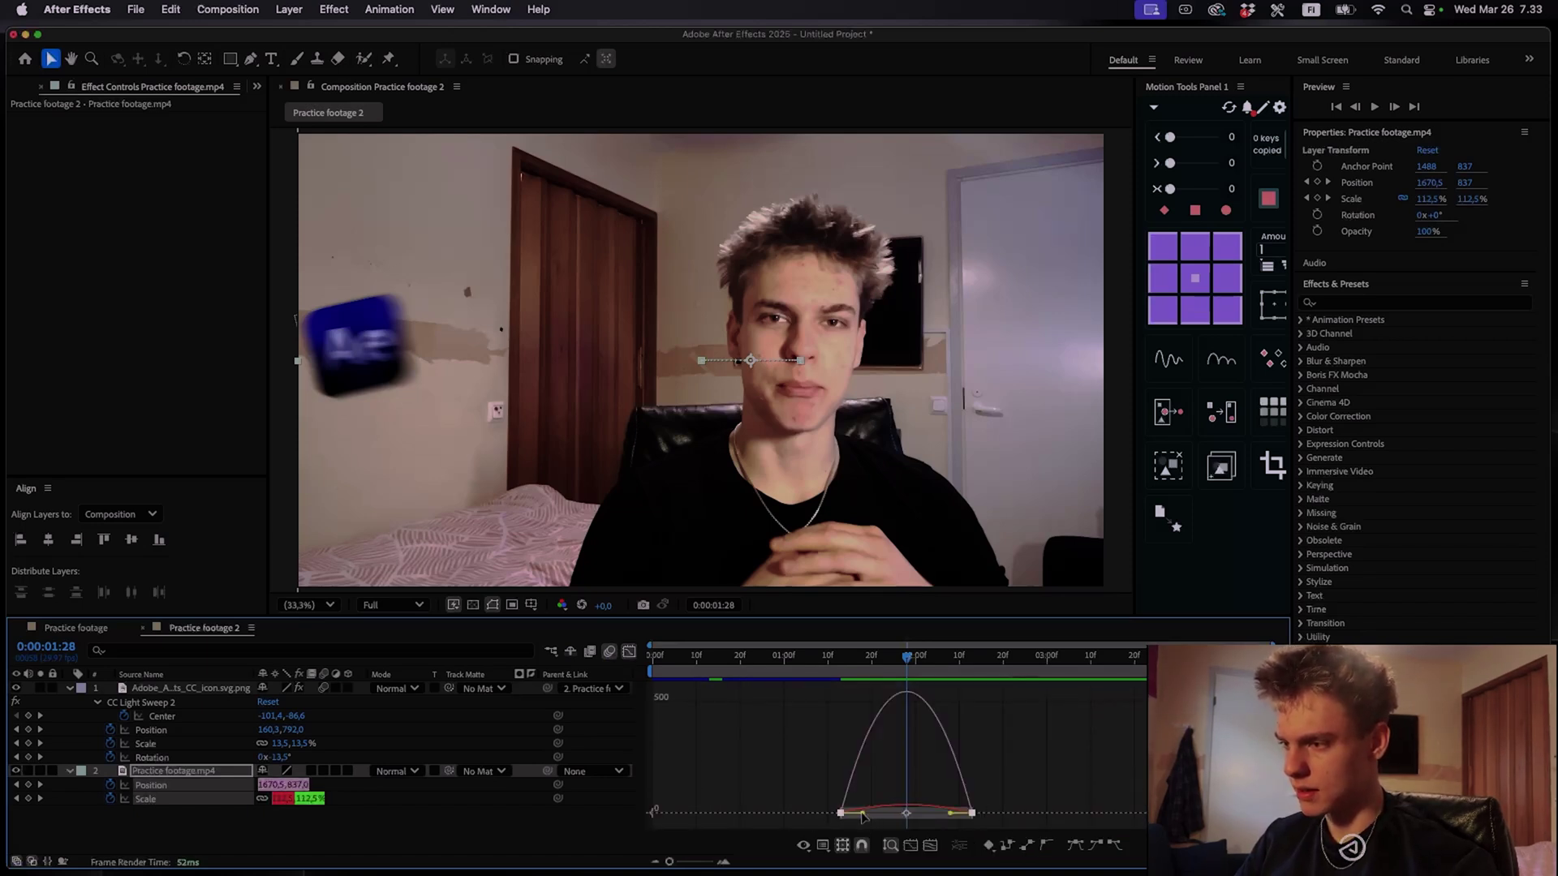
pyautogui.moveTo(861, 813); pyautogui.dragTo(931, 816)
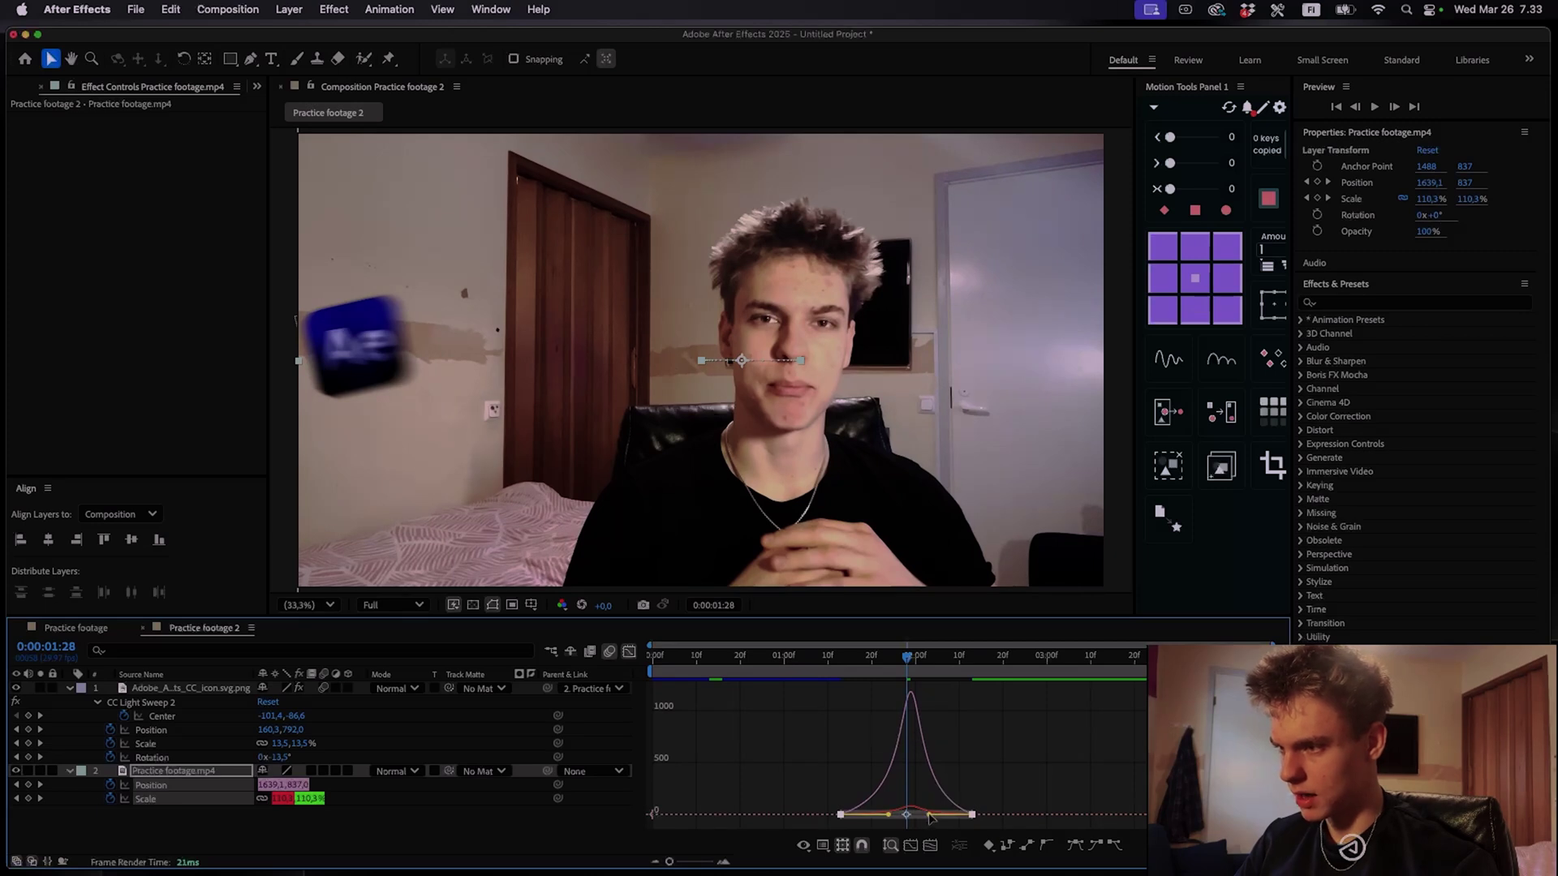
pyautogui.moveTo(929, 815); pyautogui.dragTo(925, 813)
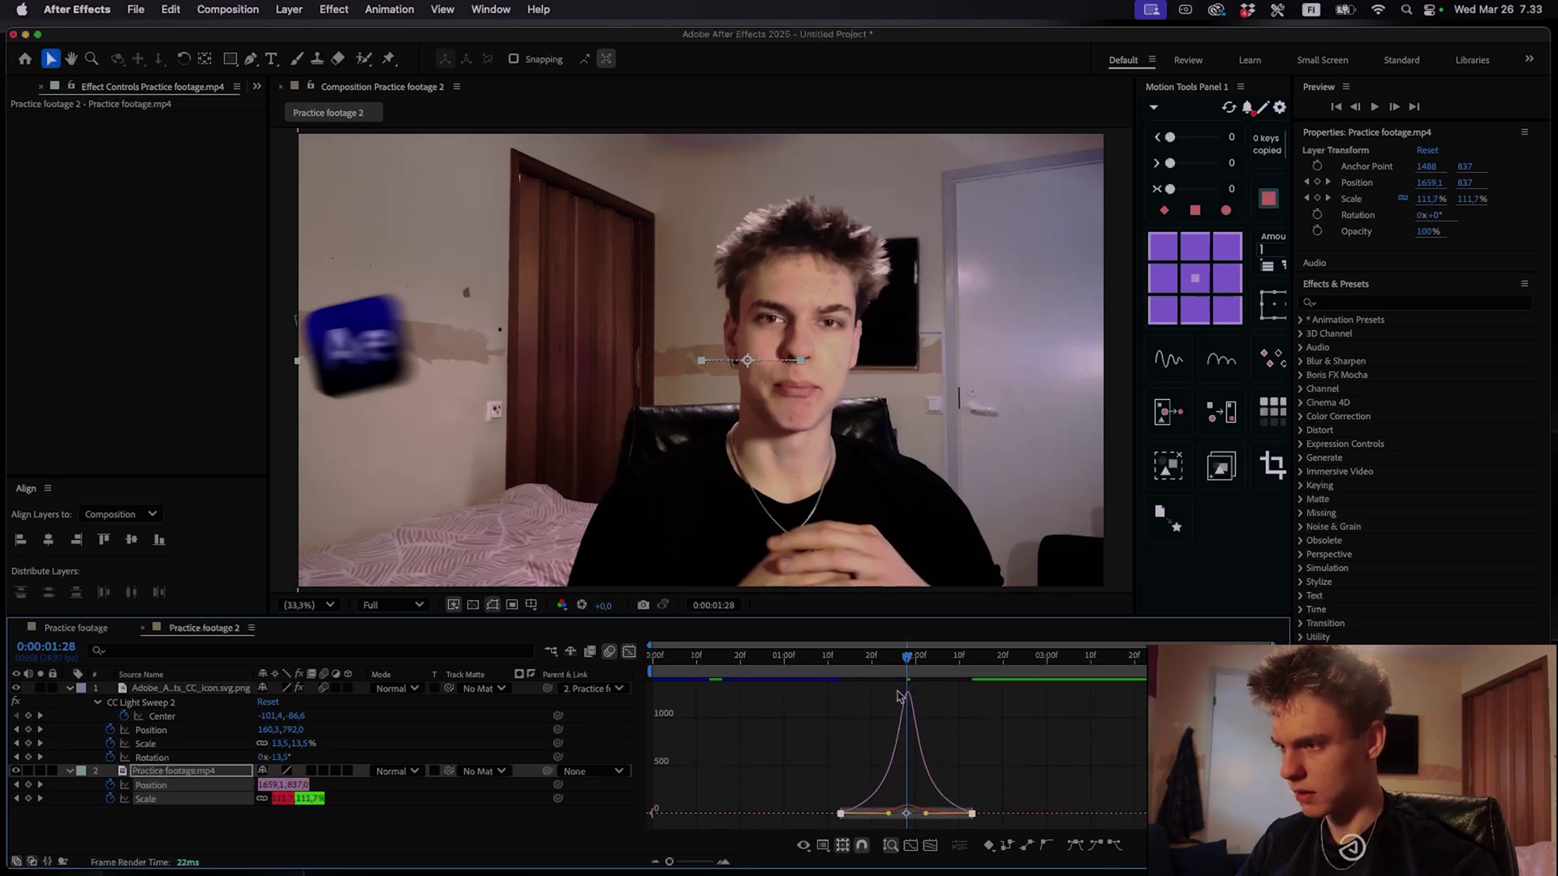
pyautogui.click(628, 652)
# Preview the icon's entrance together with the footage zoom repeatedly, checking that both movements match
pyautogui.moveTo(852, 666); pyautogui.dragTo(818, 665)
pyautogui.click(923, 731)
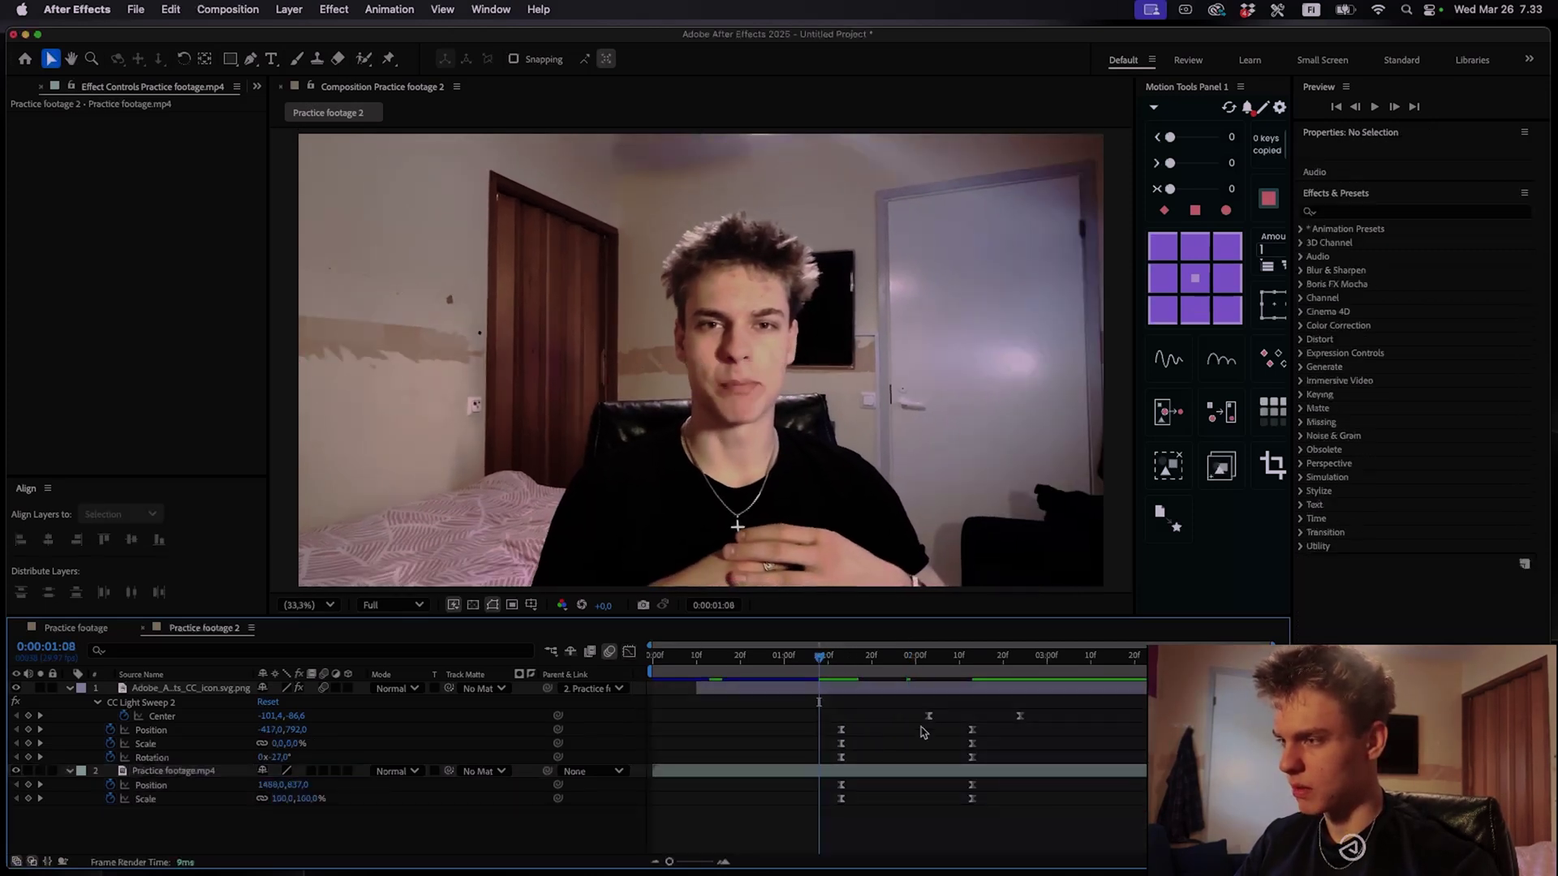
pyautogui.press('space')
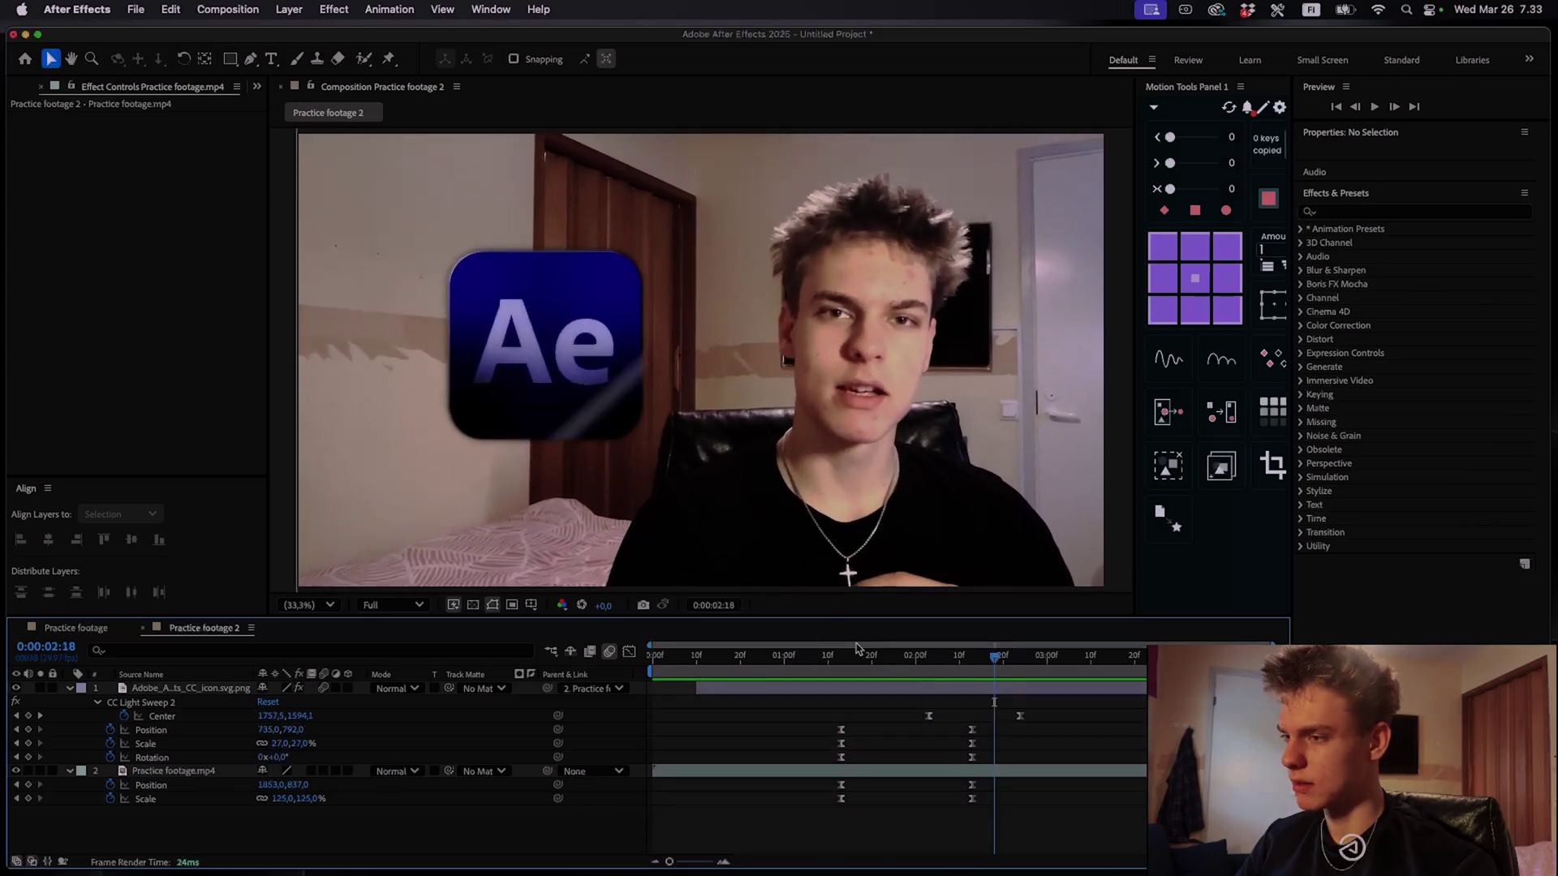
pyautogui.click(864, 656)
pyautogui.press('space')
pyautogui.moveTo(861, 654); pyautogui.dragTo(780, 665)
pyautogui.press('space')
pyautogui.press('space')
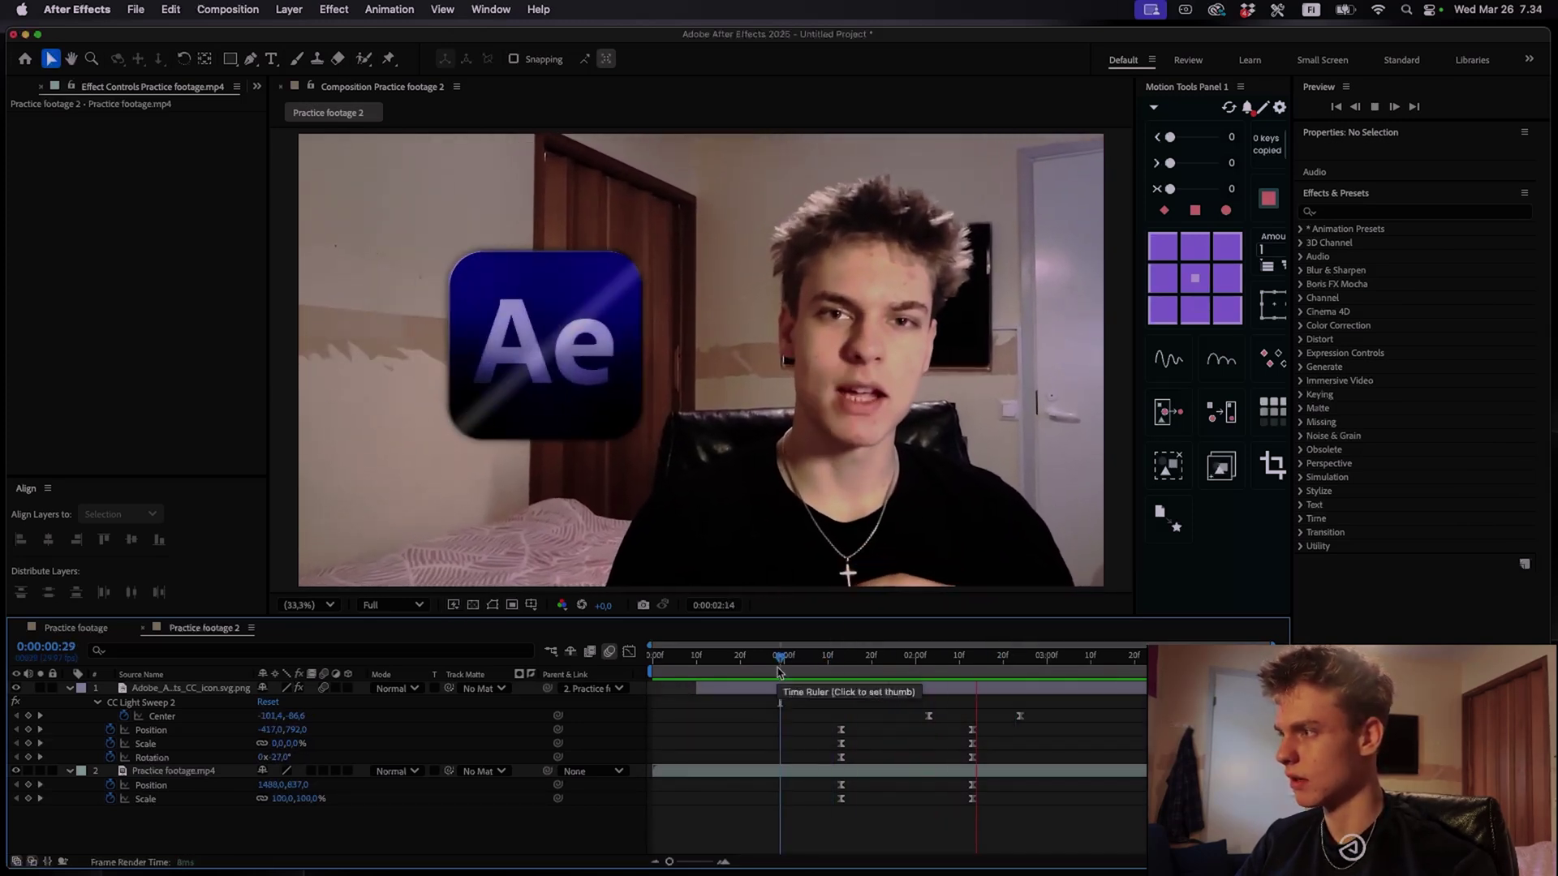
pyautogui.press('space')
pyautogui.press('space')
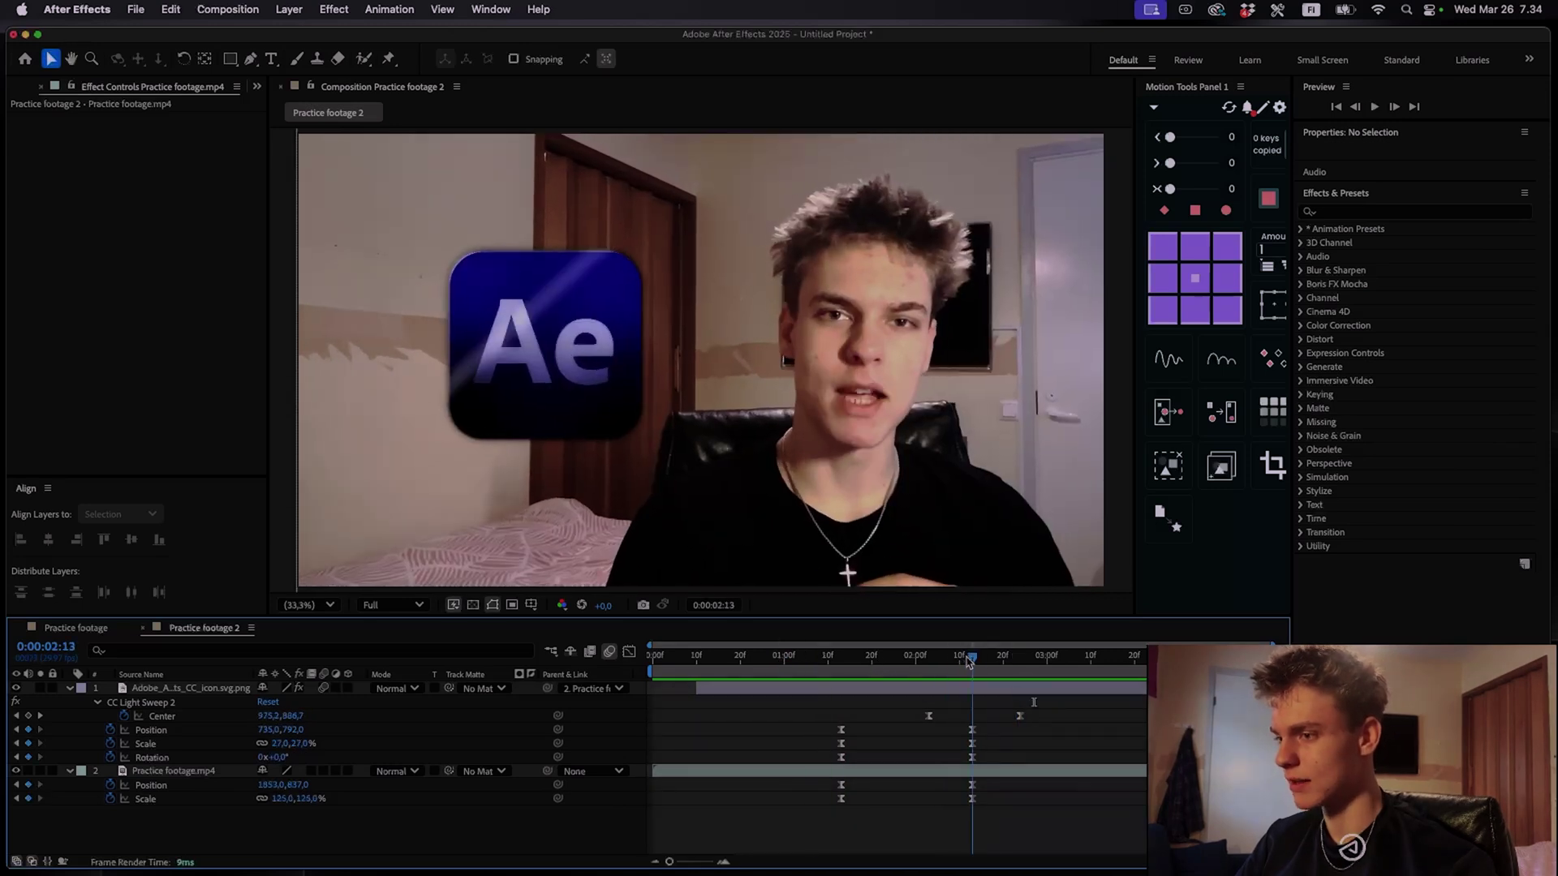
pyautogui.press('space')
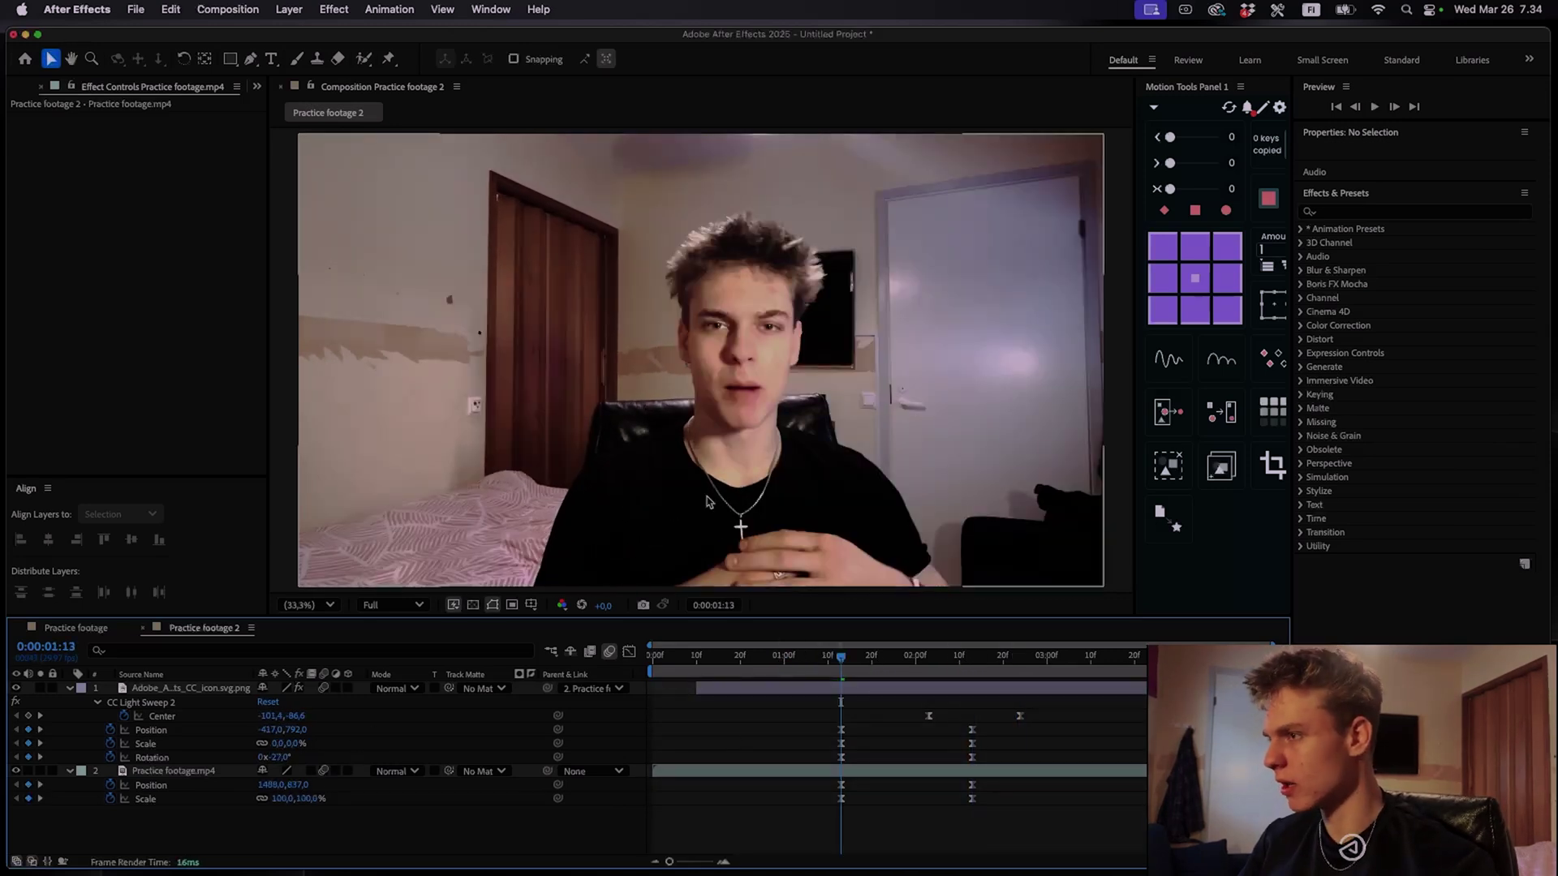
pyautogui.press('space')
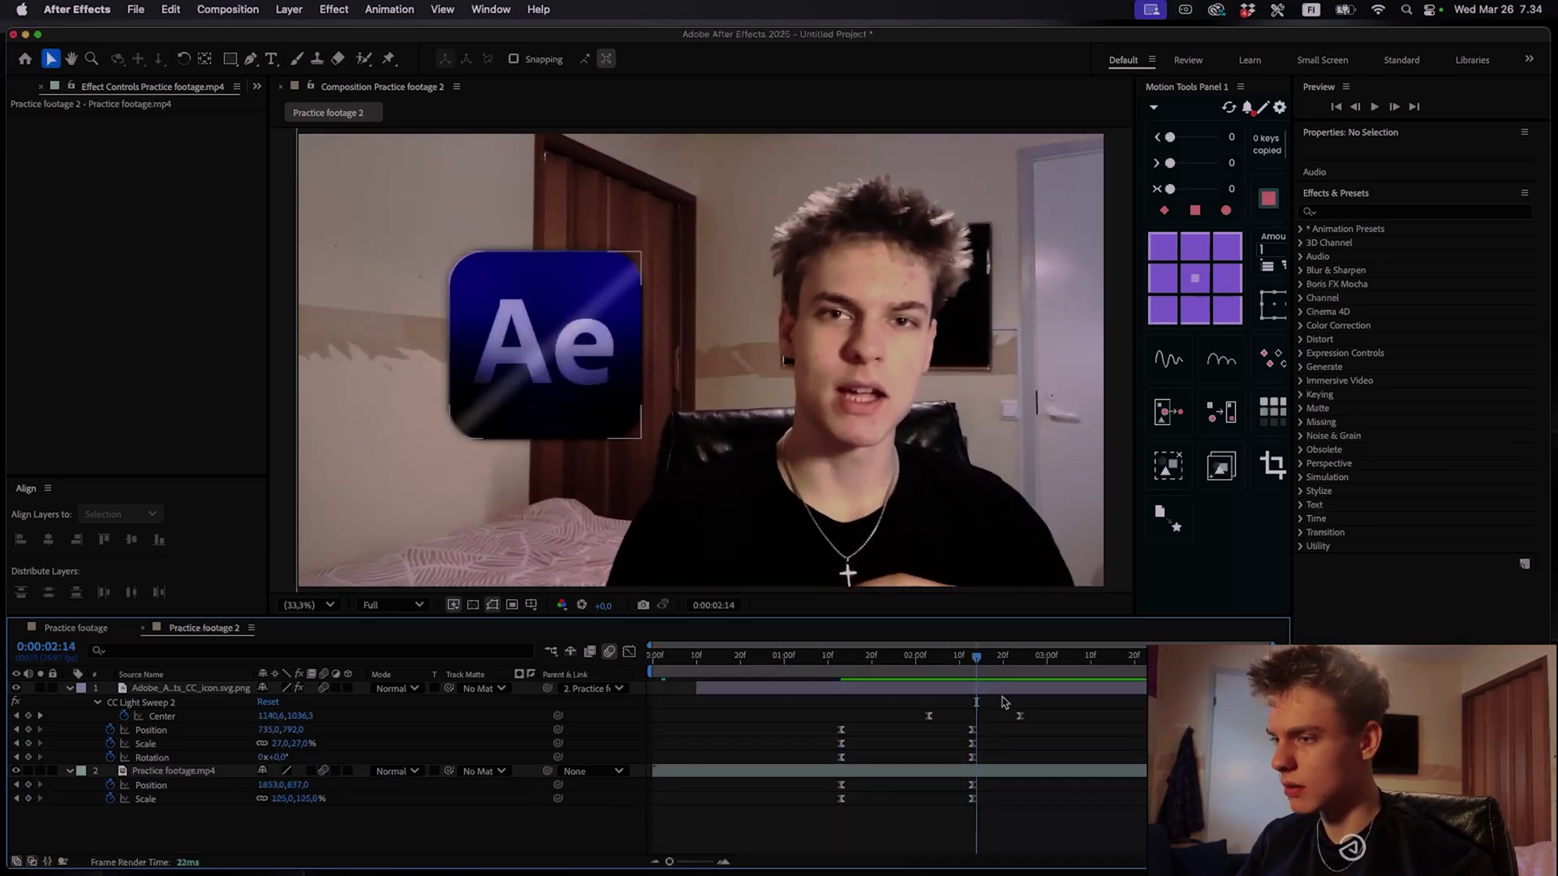
# Enable motion blur on the footage layer, collapse the revealed keyframe properties and preview the zoom
pyautogui.press('u')
pyautogui.moveTo(937, 662); pyautogui.dragTo(848, 665)
pyautogui.press('space')
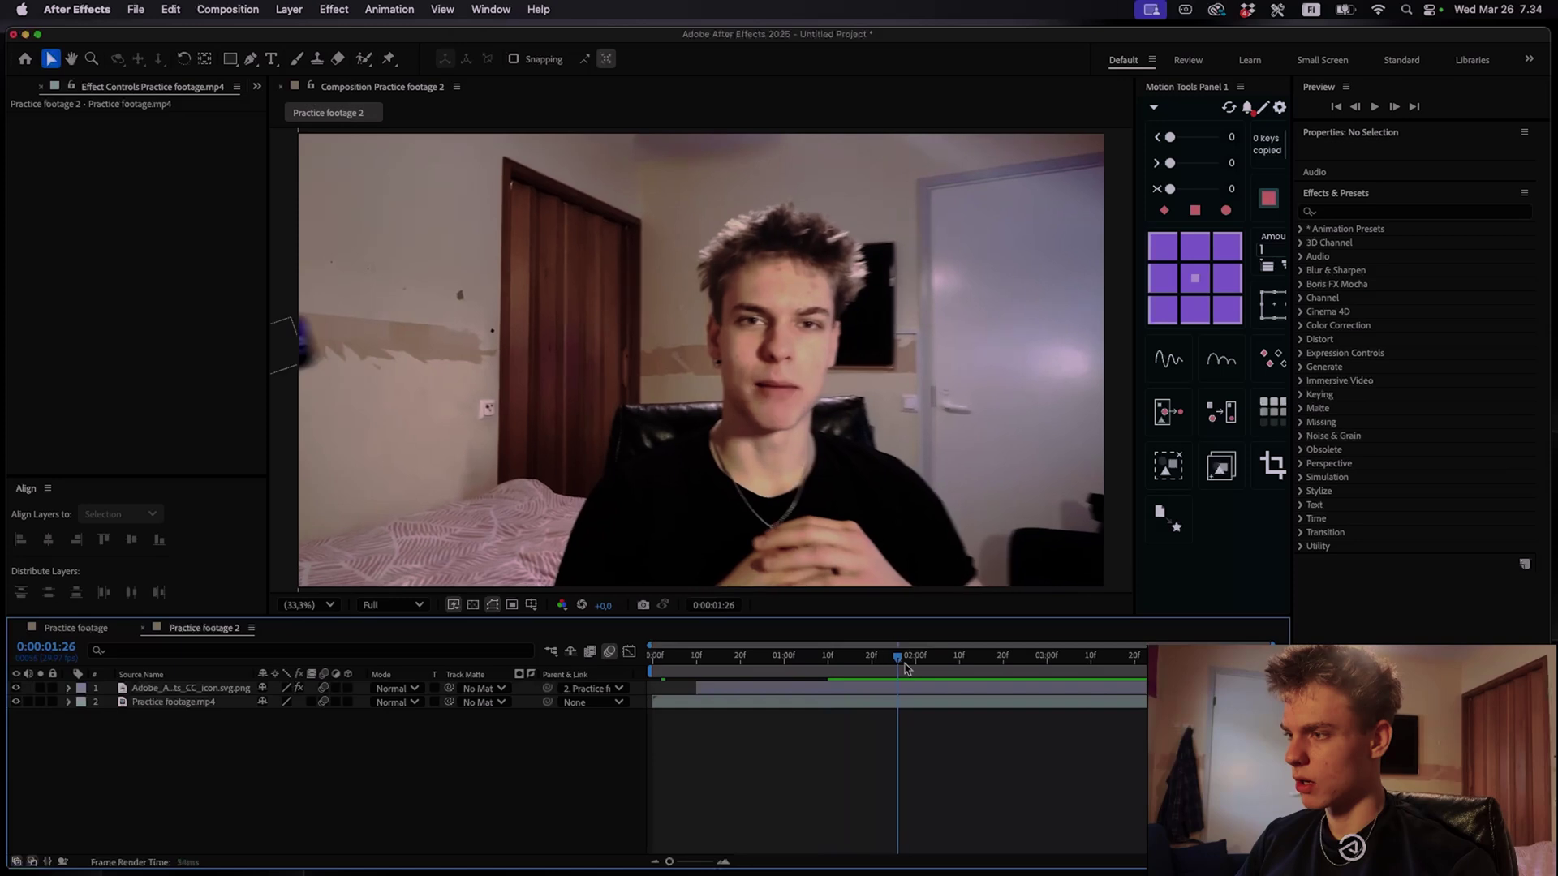
pyautogui.press('space')
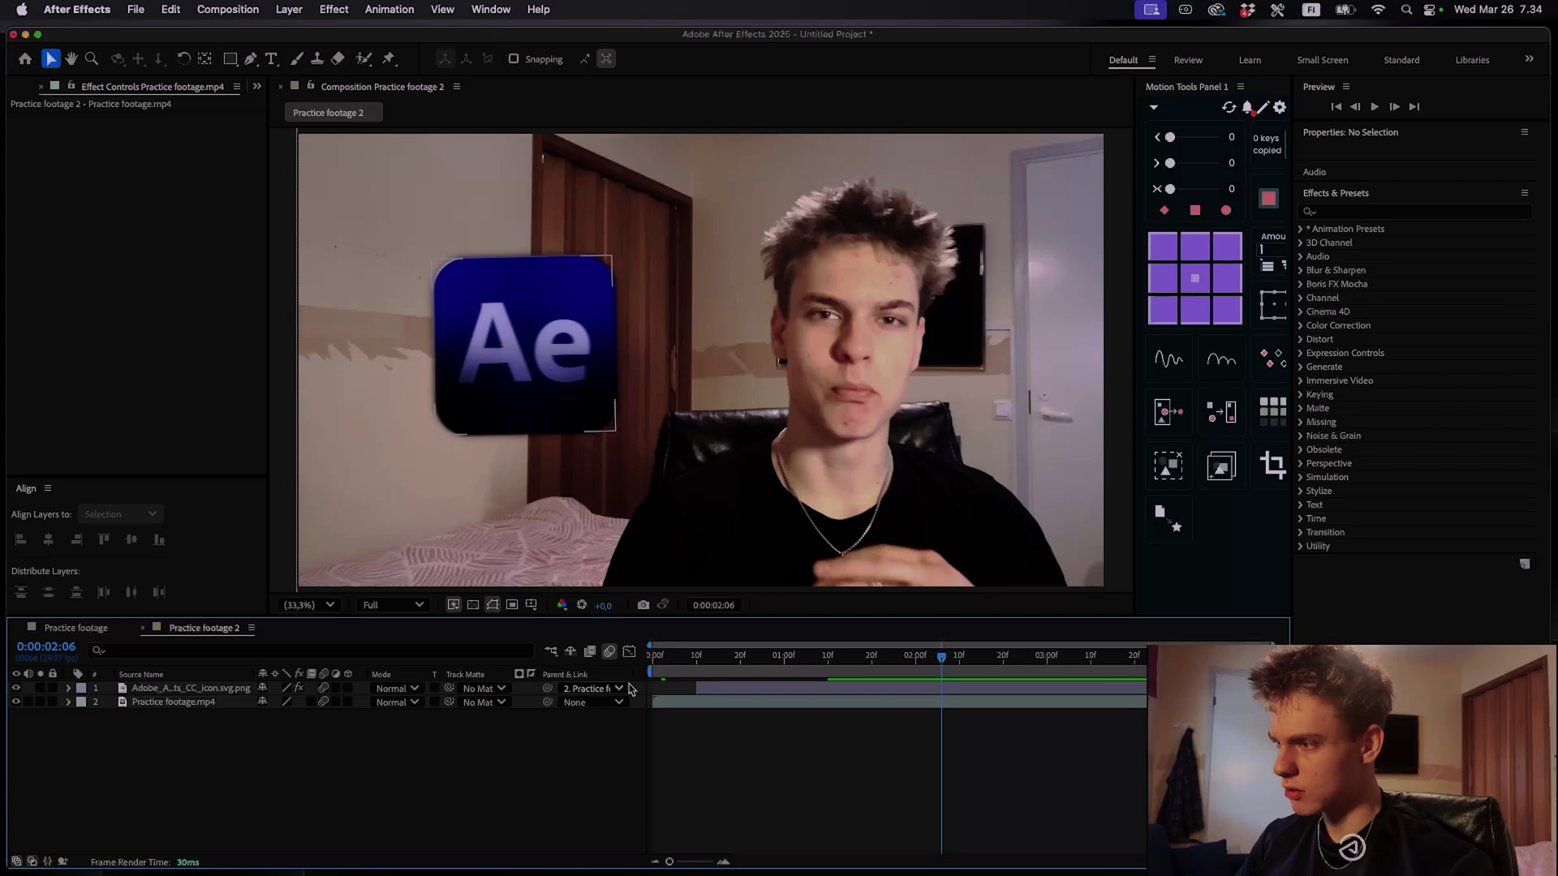
# Create a full-frame black solid (000000) and place it between the icon layer and the footage layer
pyautogui.rightClick(928, 744)
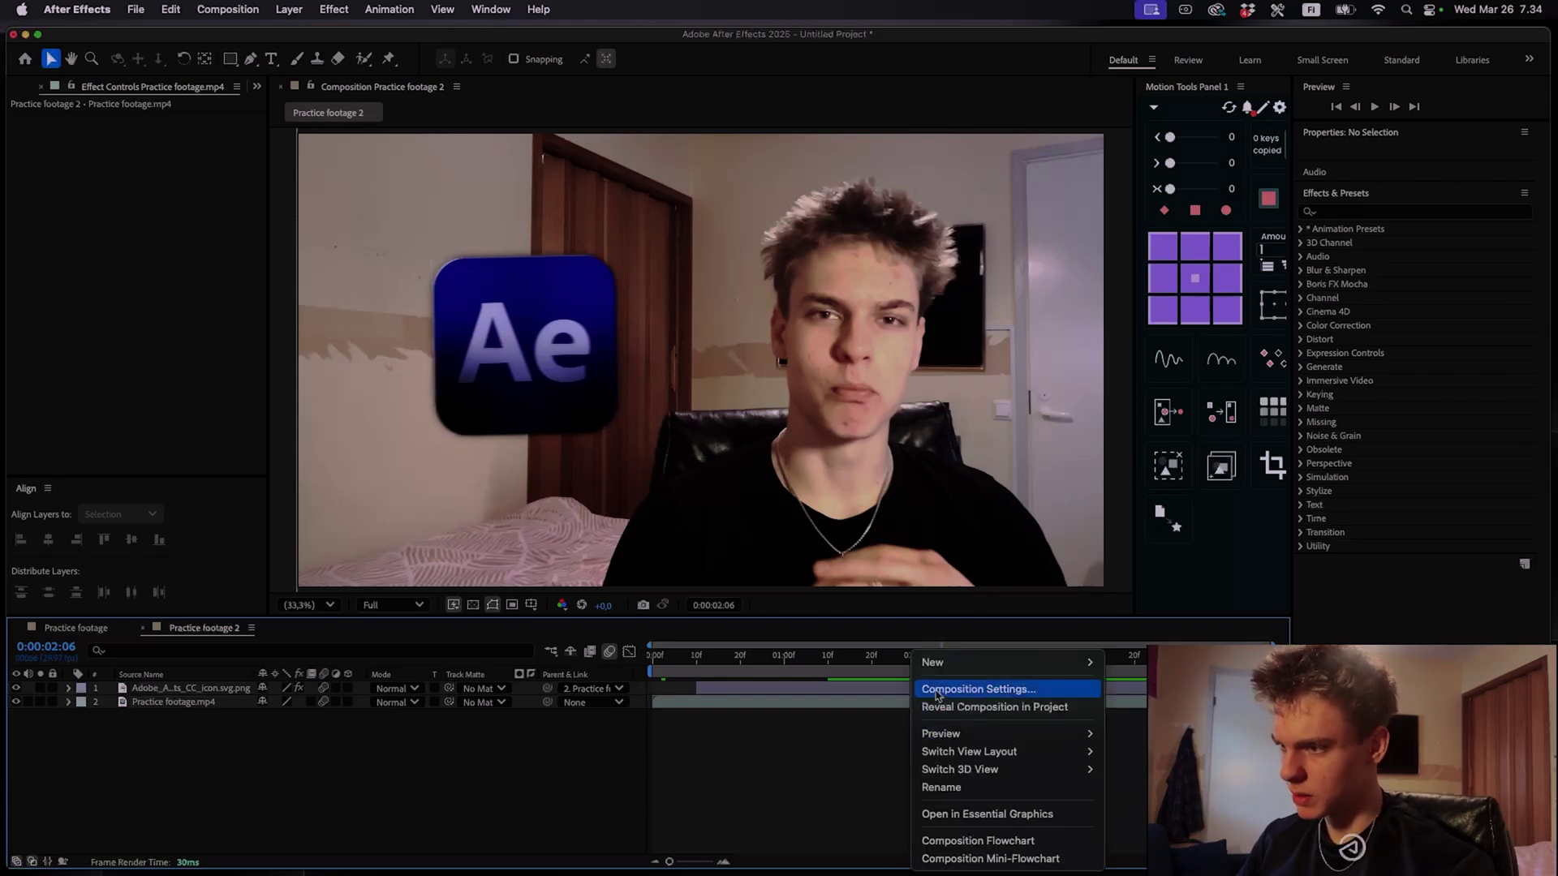
pyautogui.moveTo(935, 667)
pyautogui.click(1126, 707)
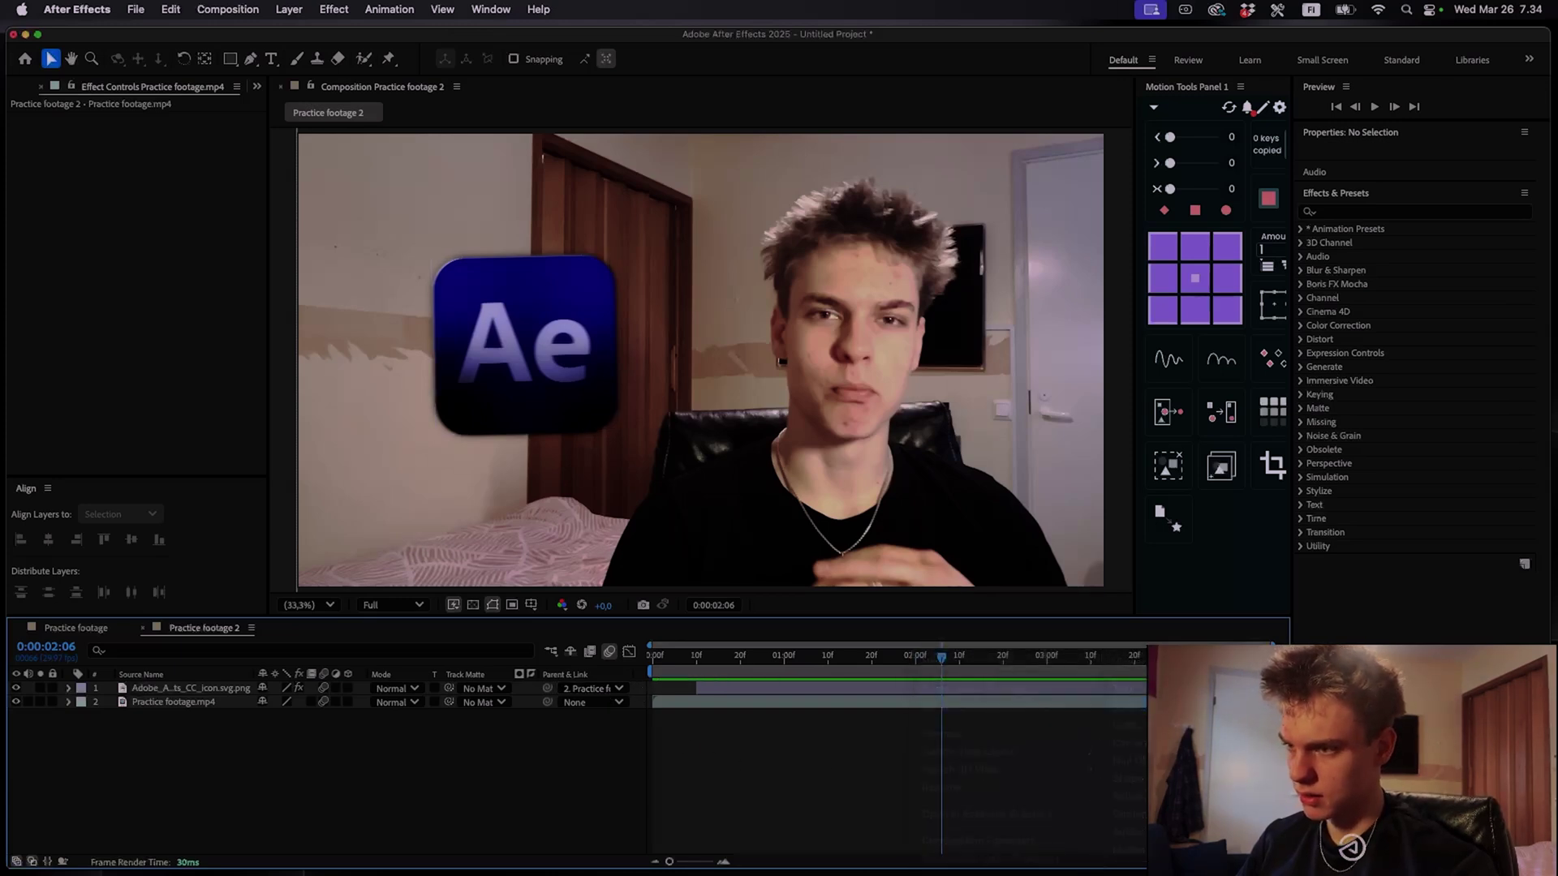
pyautogui.click(767, 578)
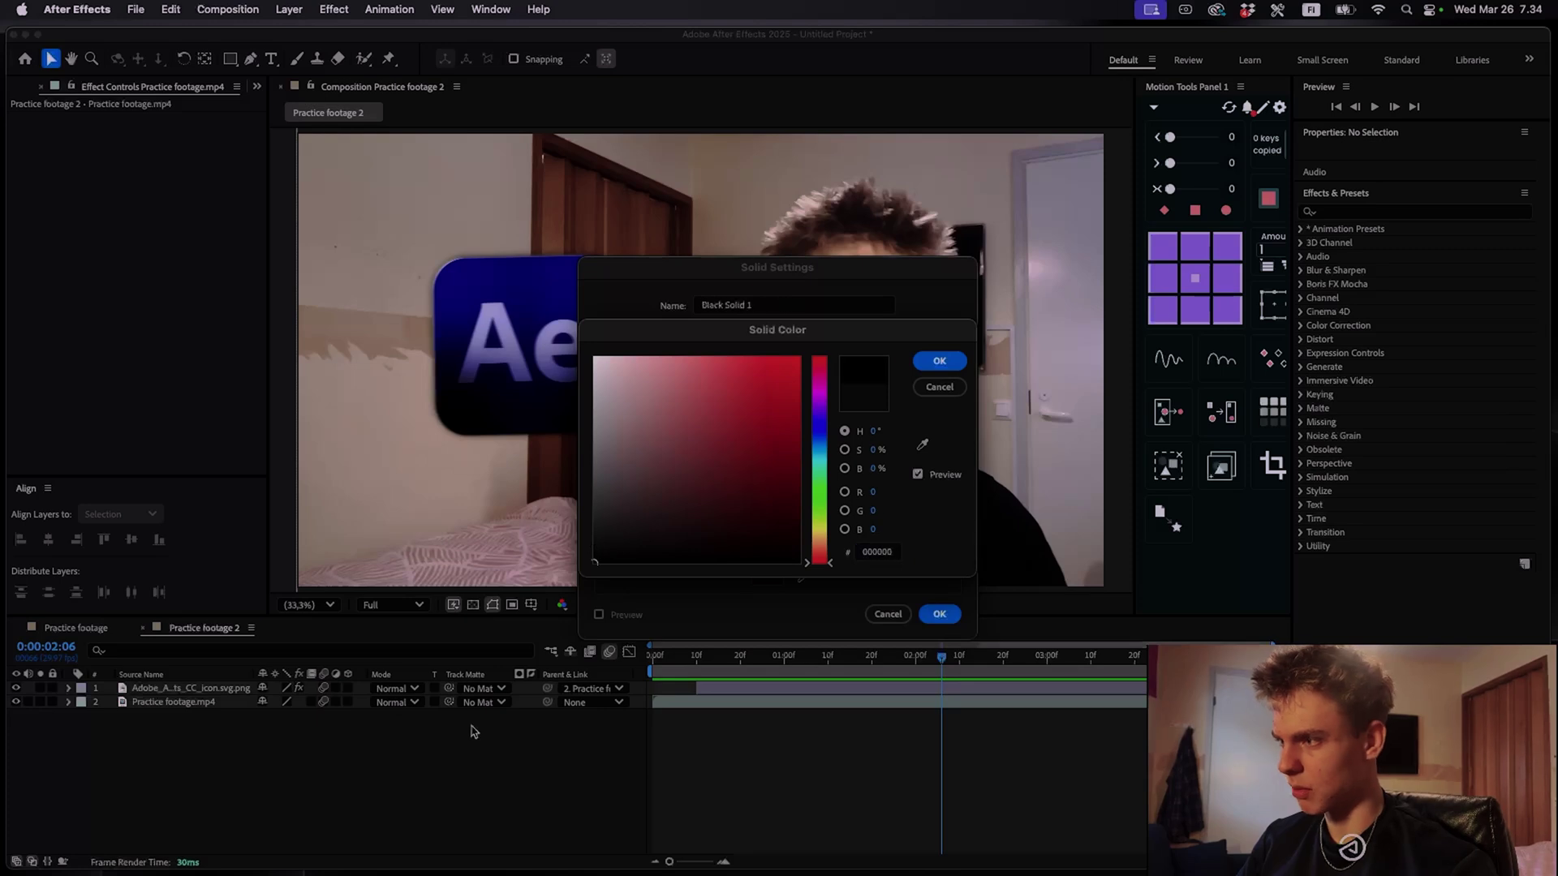
pyautogui.click(939, 360)
pyautogui.click(939, 614)
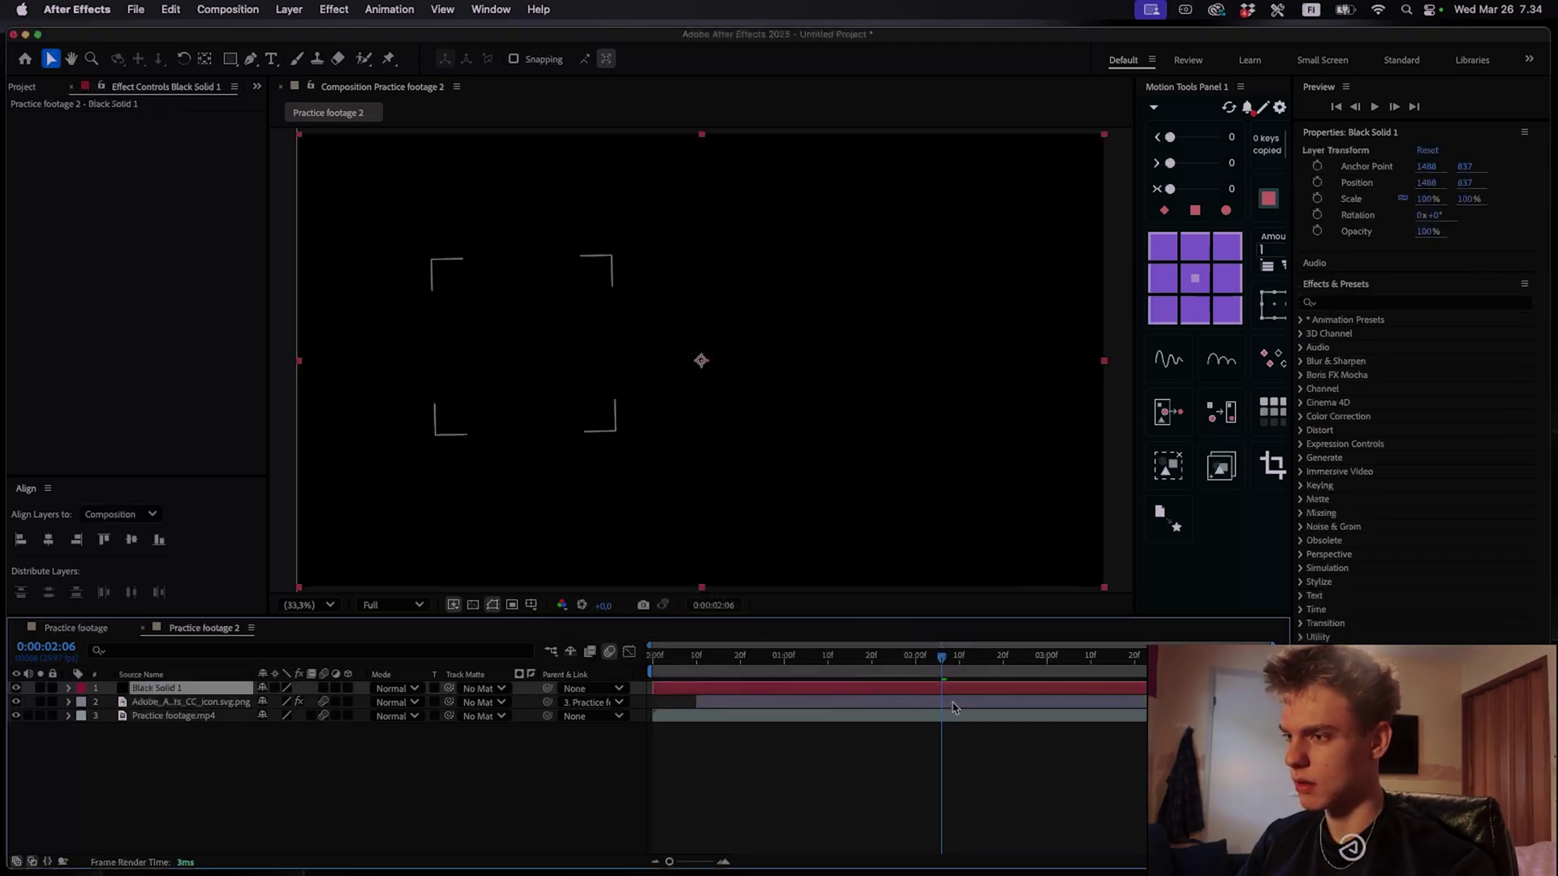
pyautogui.moveTo(188, 689); pyautogui.dragTo(185, 711)
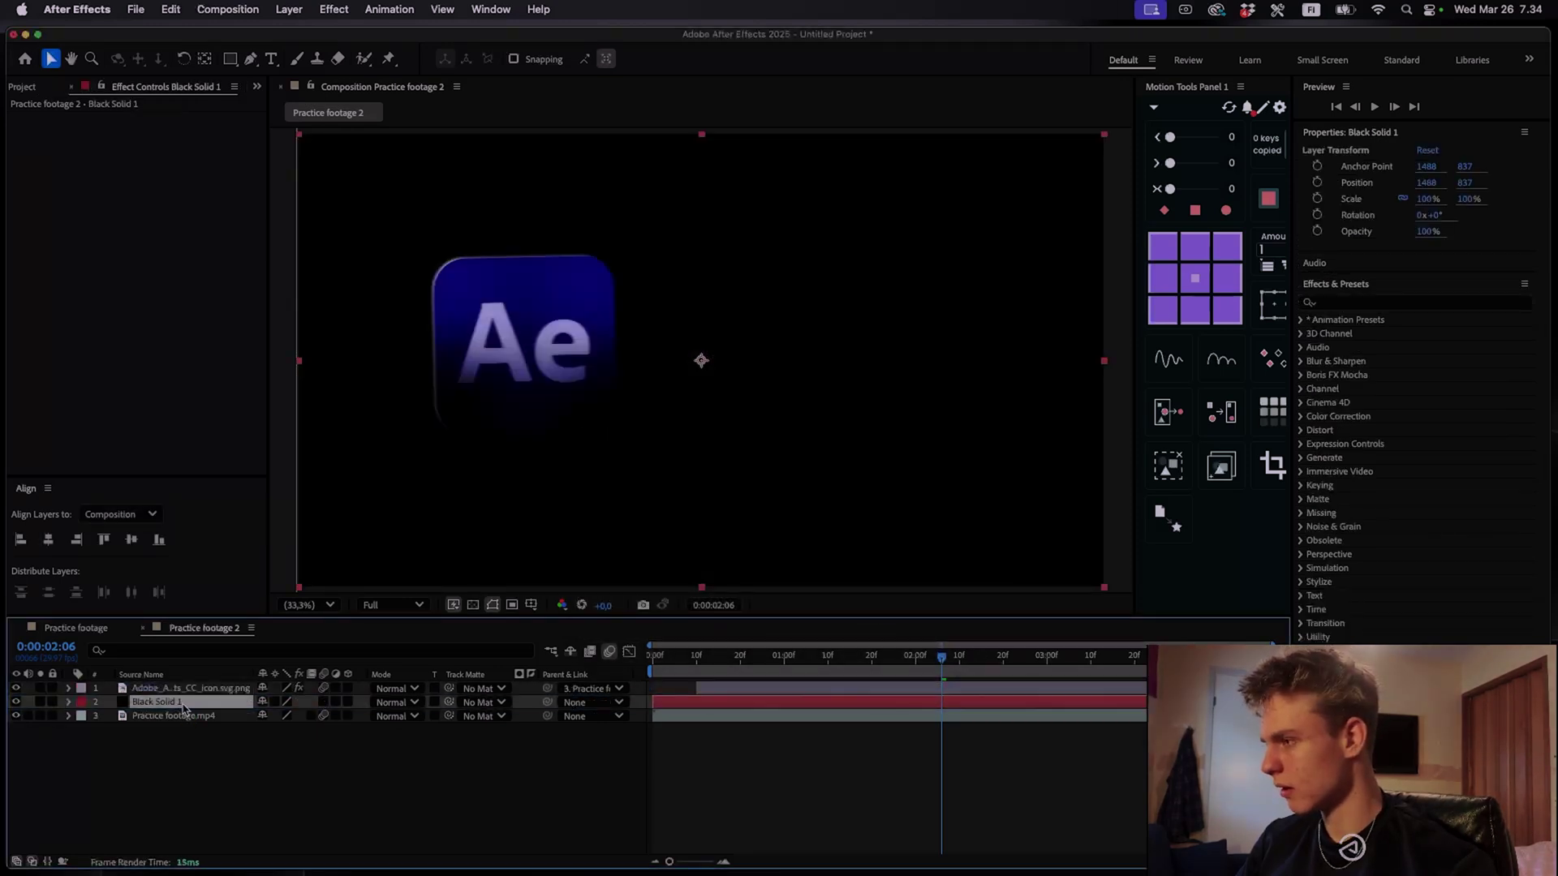
# Draw a rectangular mask on the black solid from the icon's middle past the frame's speaker side, and invert it
pyautogui.press(',')
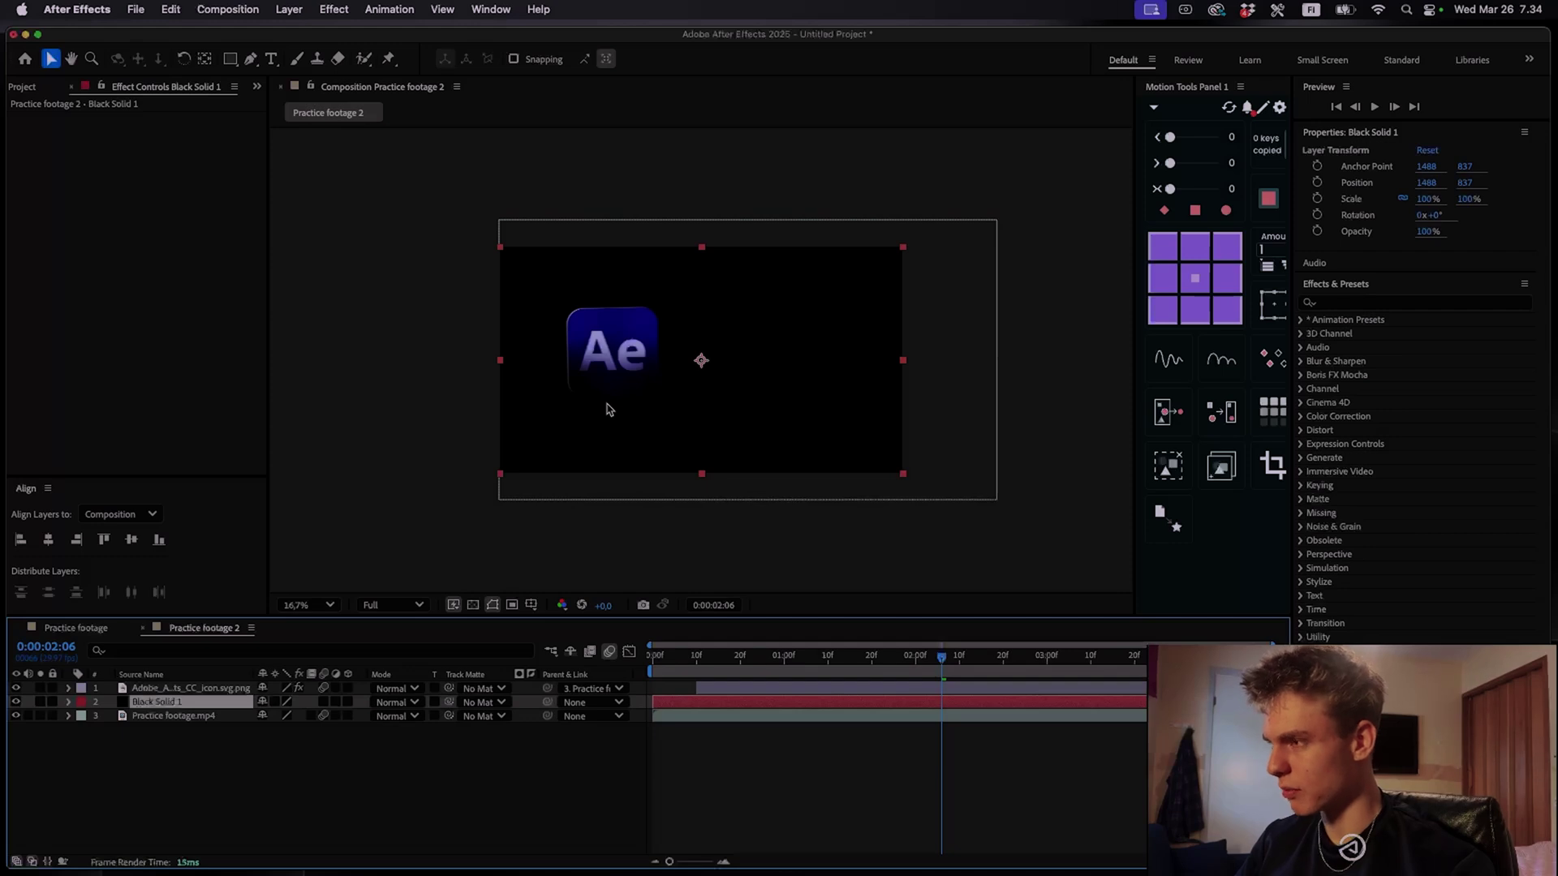
pyautogui.press('q')
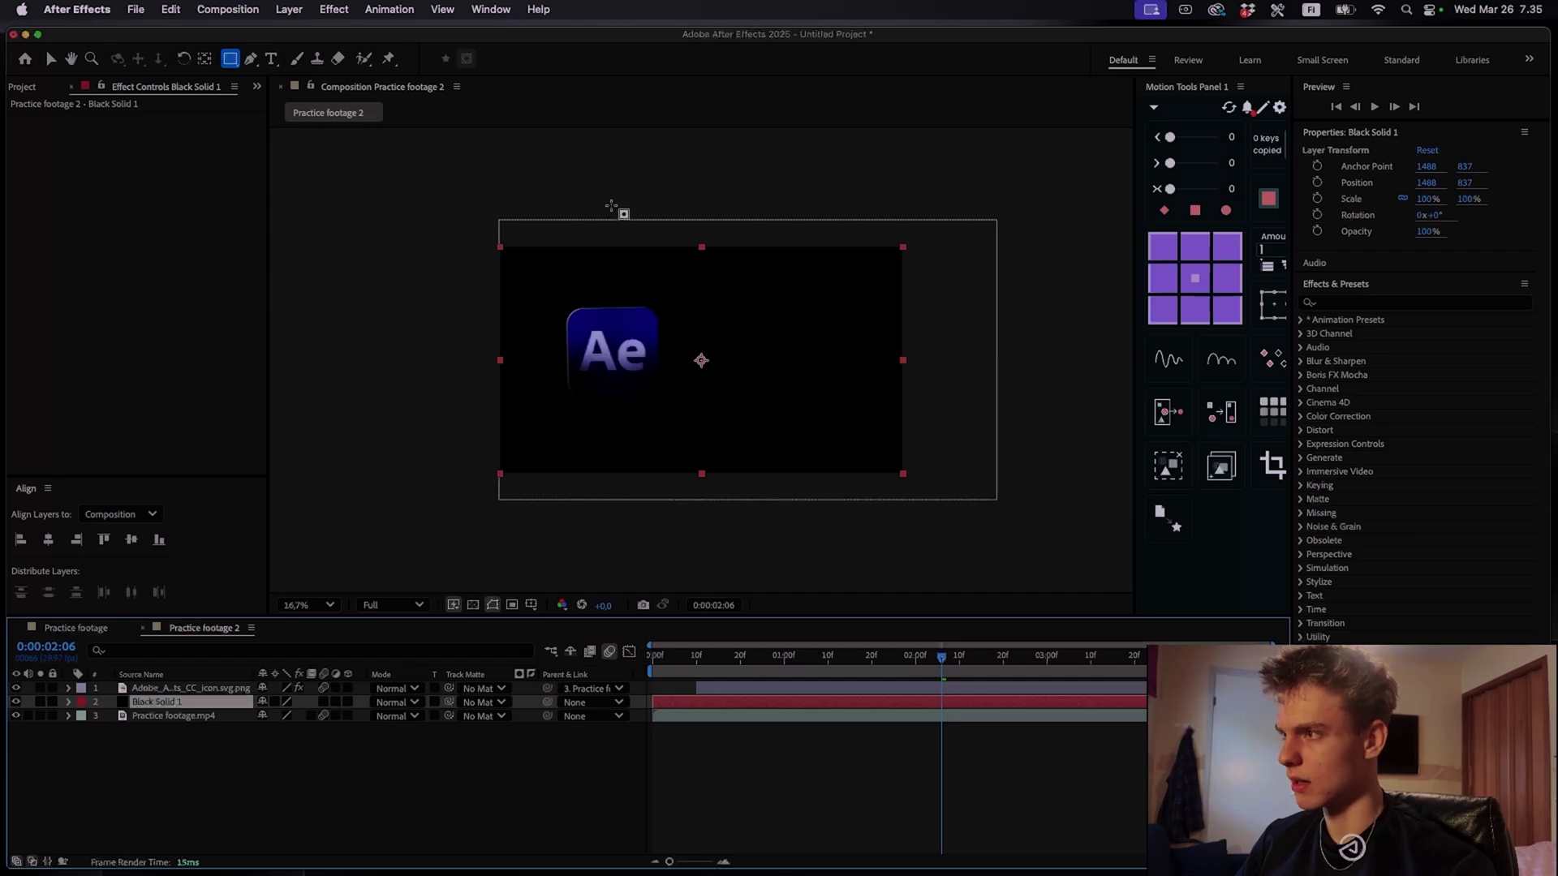
pyautogui.moveTo(614, 232); pyautogui.dragTo(924, 483)
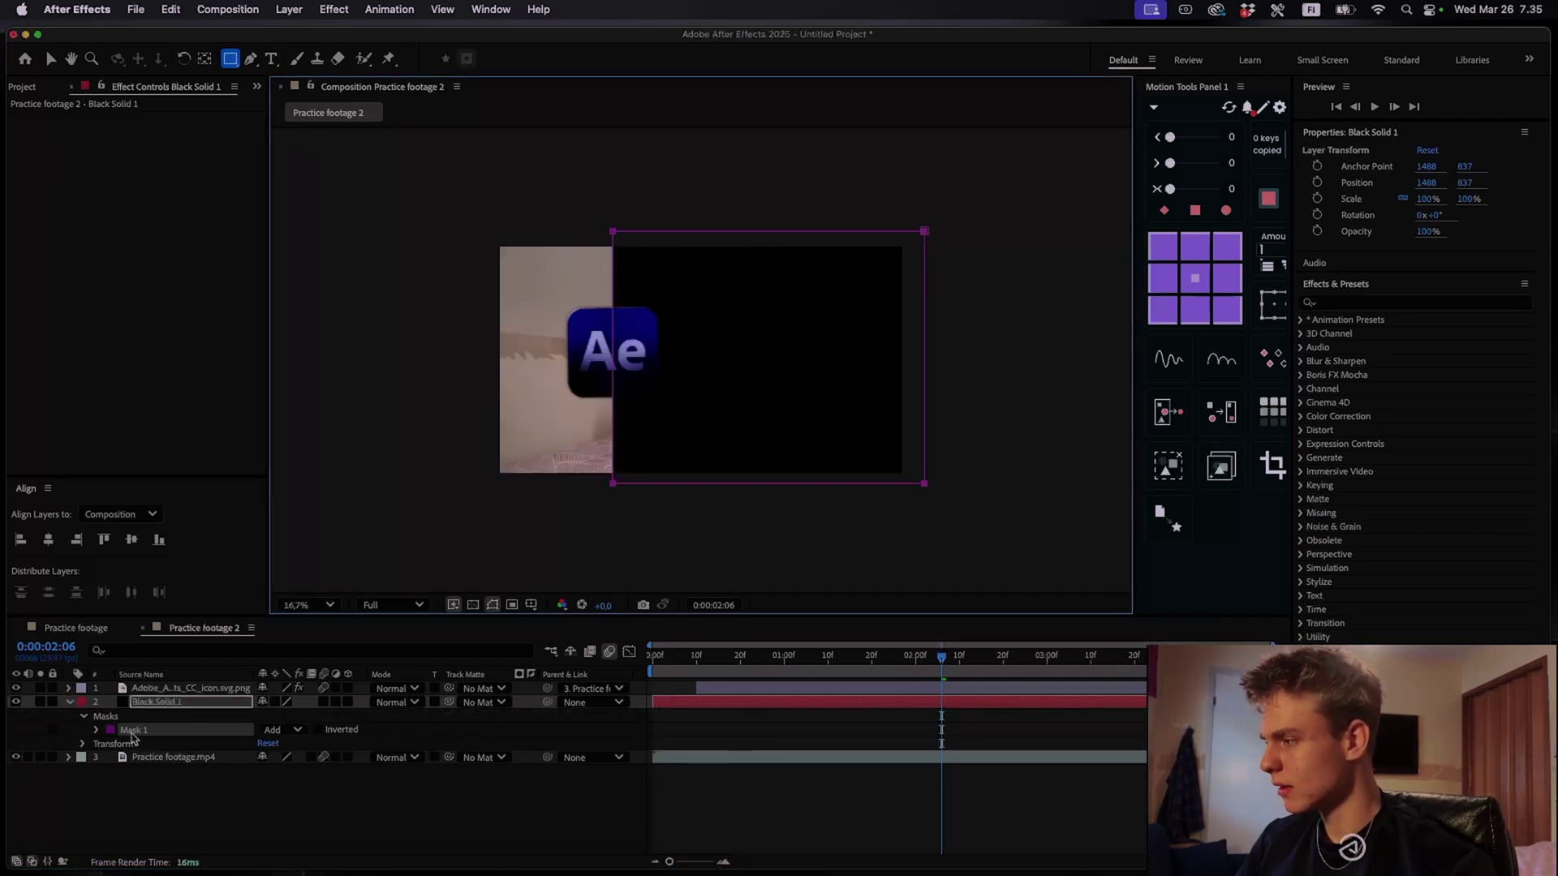
pyautogui.click(317, 730)
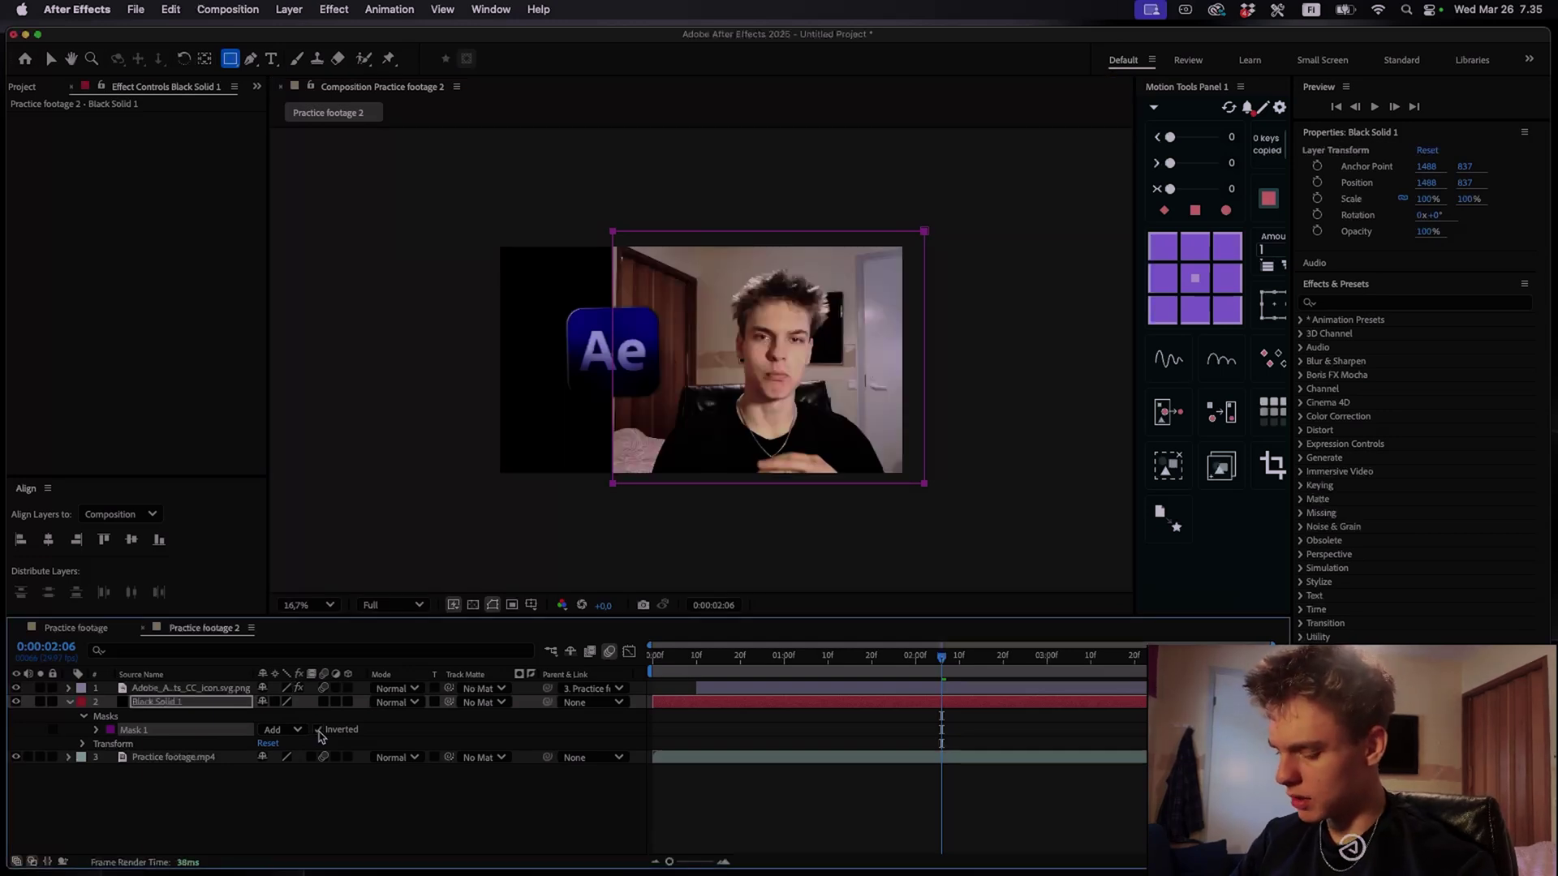
# Soften the black solid's mask with a Mask Feather of about 735 pixels and a Mask Expansion of 500 pixels
pyautogui.press('m')
pyautogui.press('m')
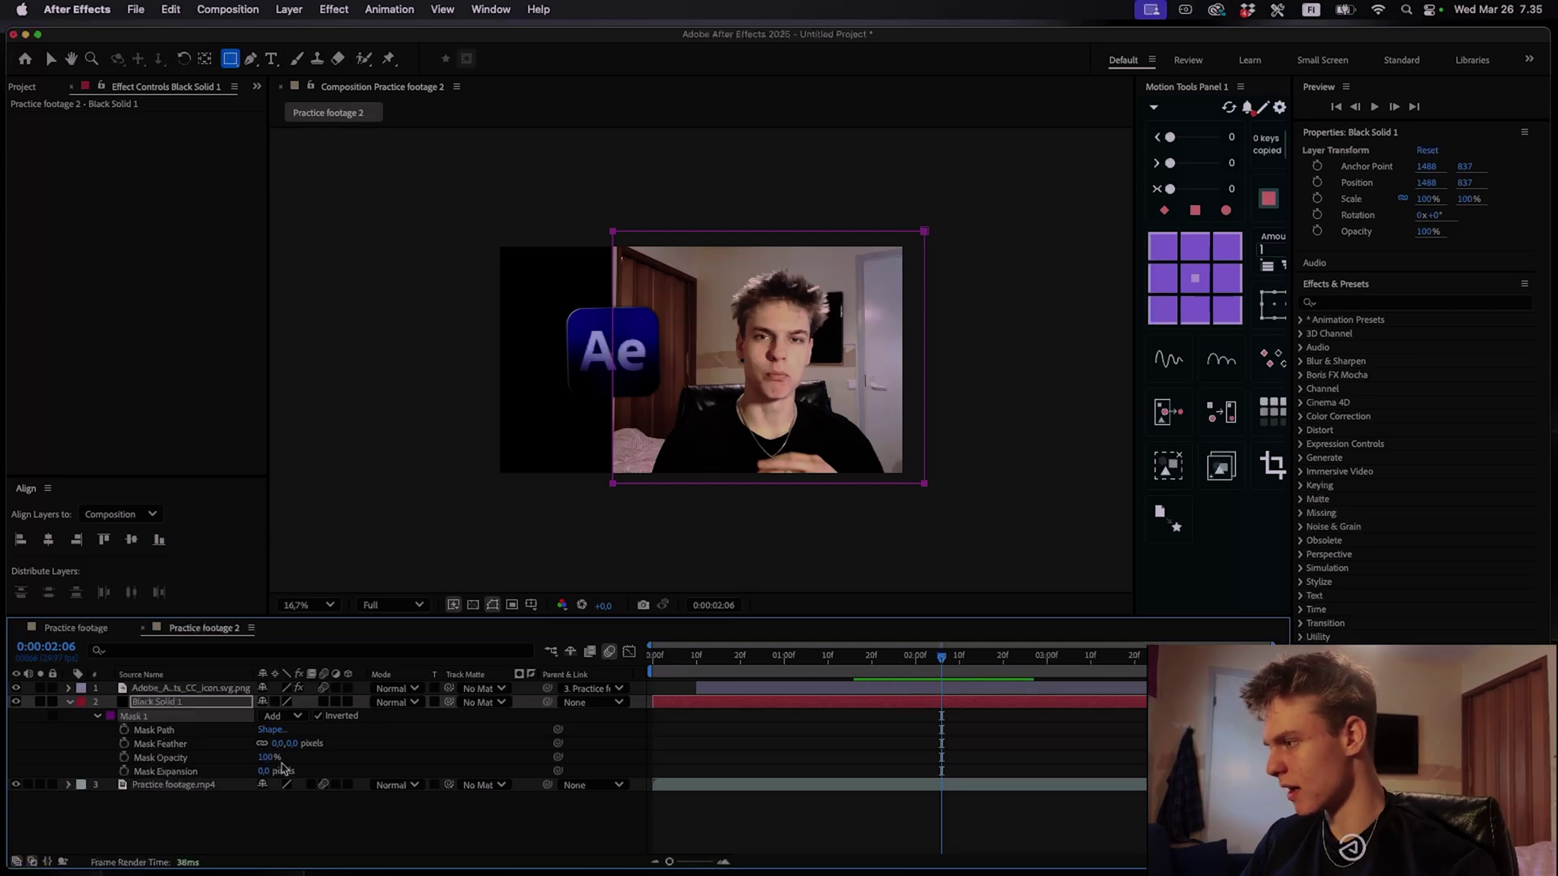
pyautogui.moveTo(282, 744); pyautogui.dragTo(322, 740)
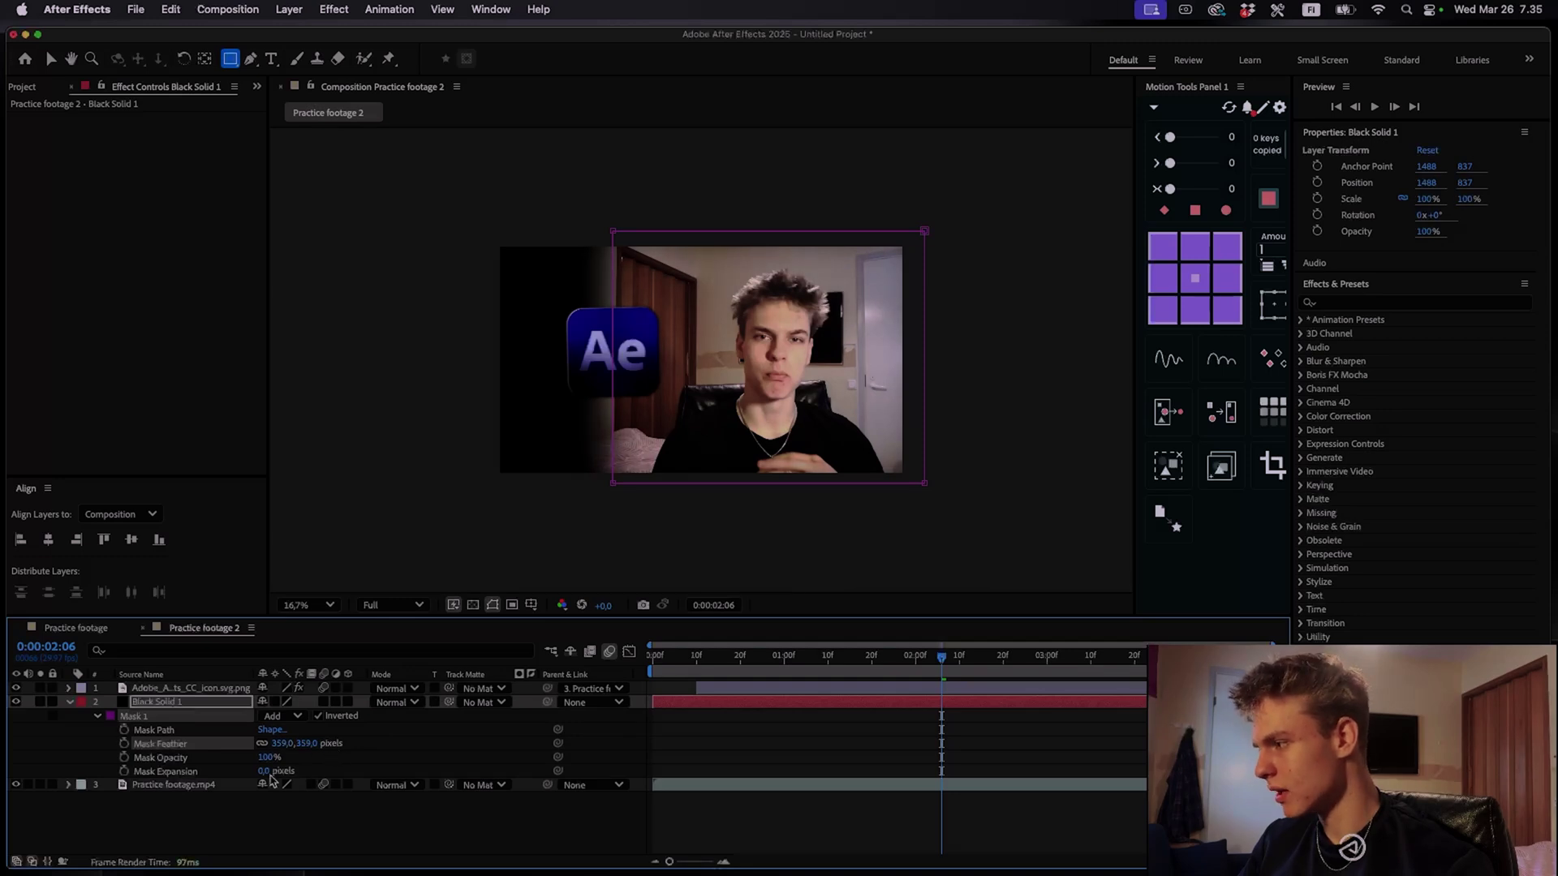
pyautogui.moveTo(264, 776); pyautogui.dragTo(507, 784)
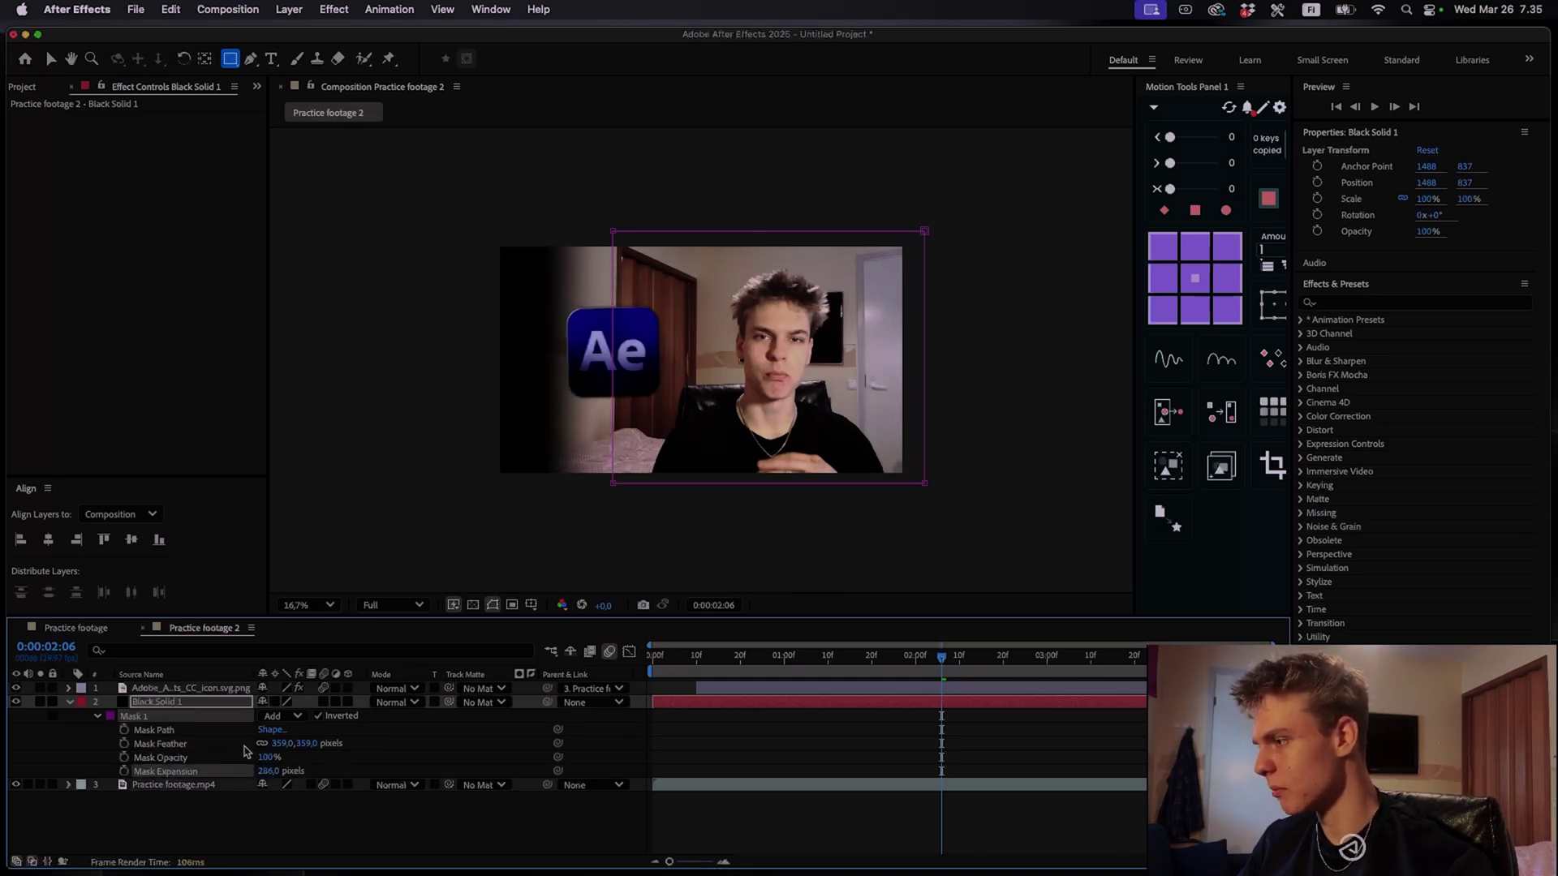
pyautogui.moveTo(284, 743); pyautogui.dragTo(614, 751)
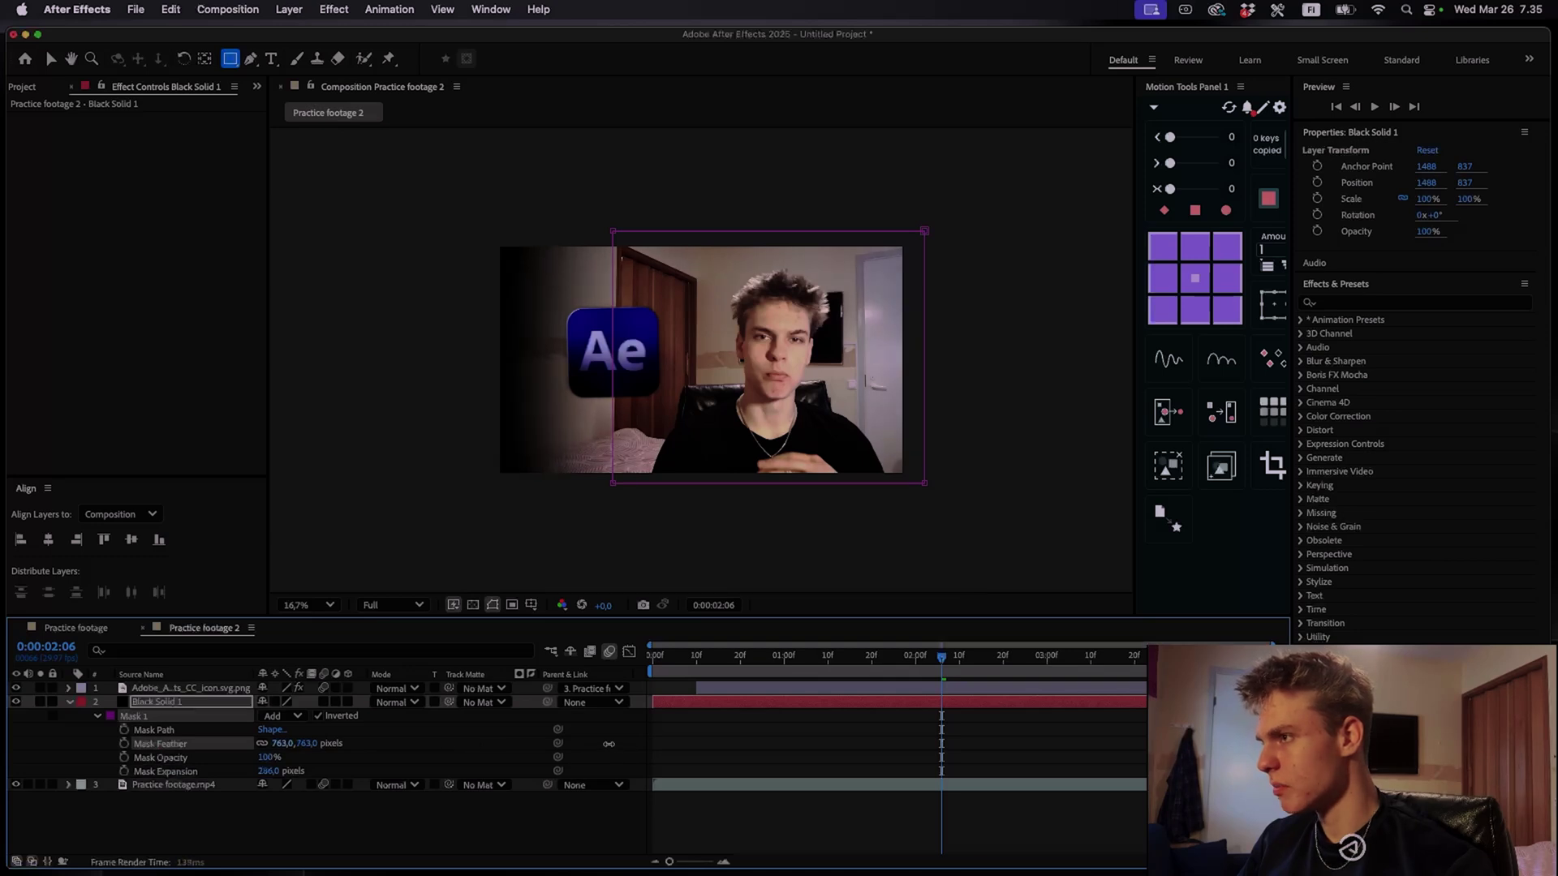
pyautogui.click(282, 772)
pyautogui.write('500')
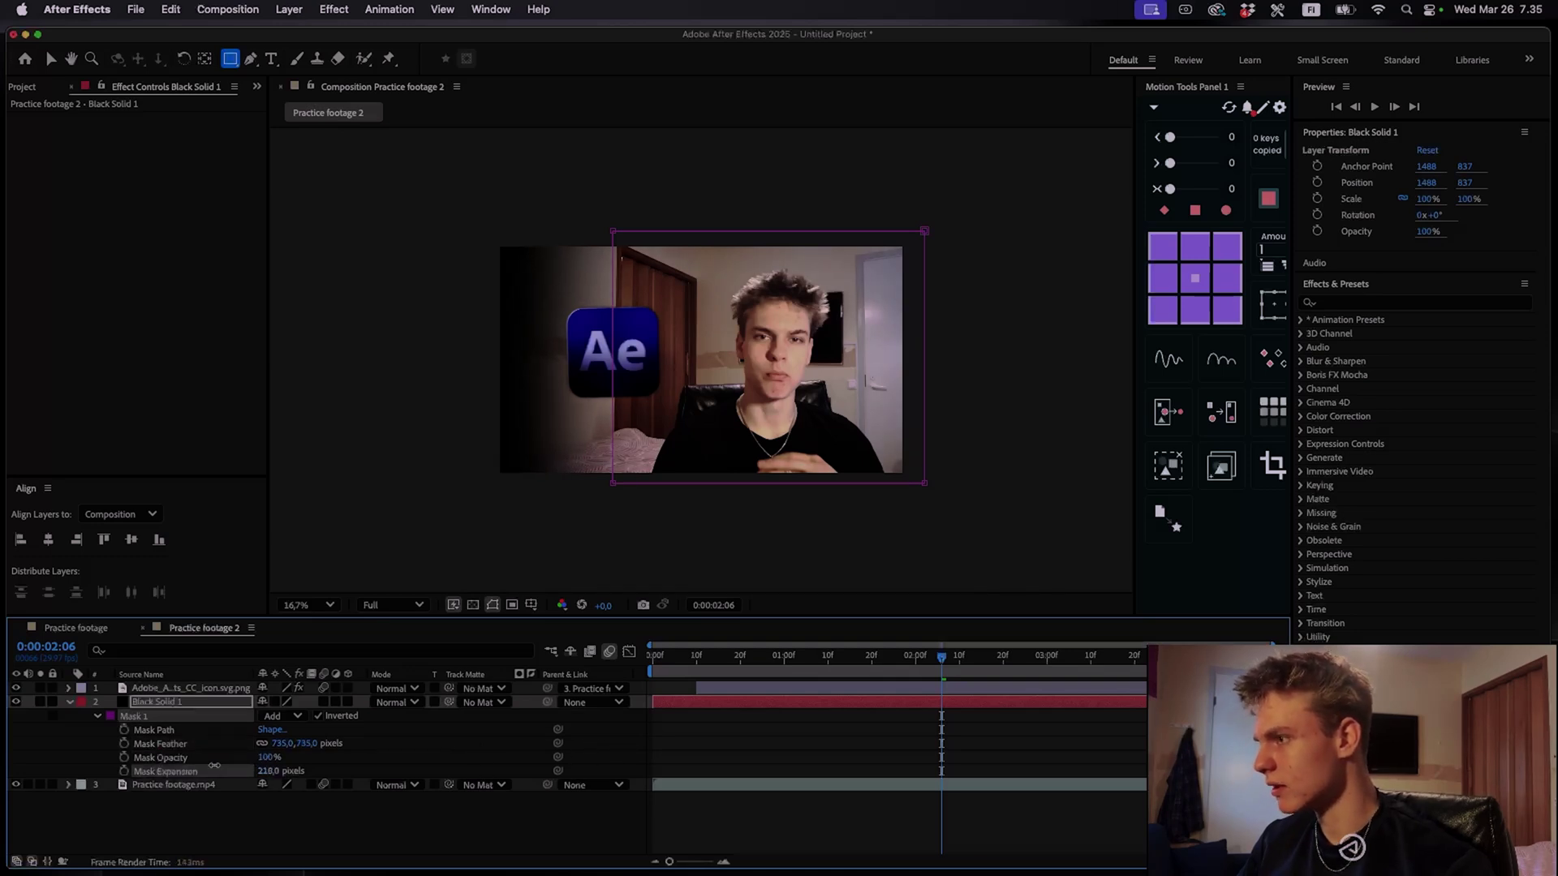
pyautogui.press('Return')
# Compare the frame with the solid hidden and shown, and refine its mask to 778 pixels feather, 94% opacity and 665 pixels expansion
pyautogui.press('v')
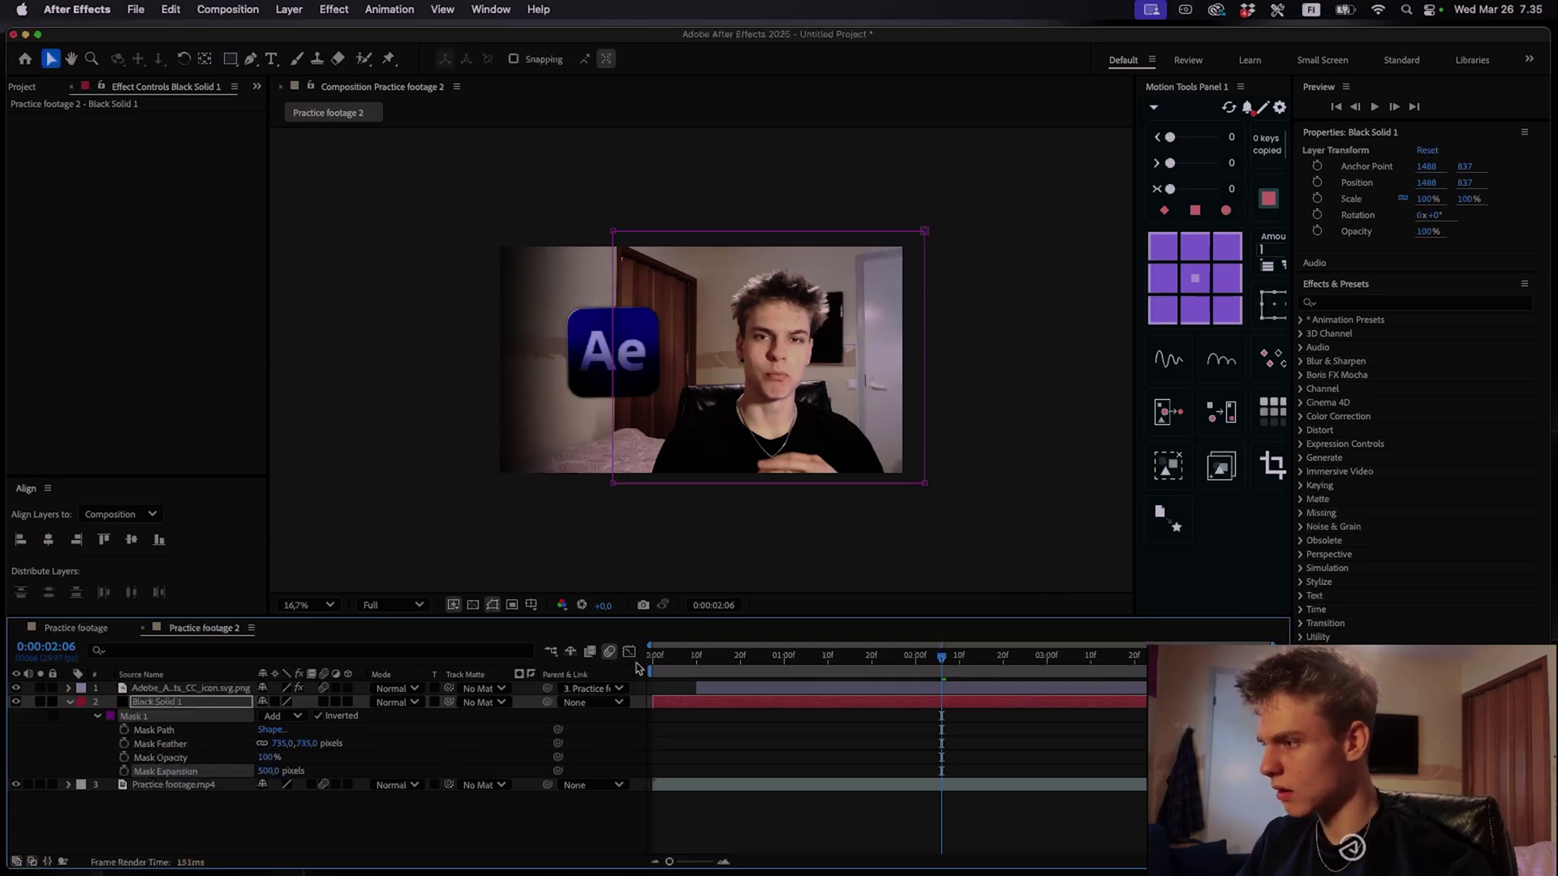
pyautogui.click(308, 605)
pyautogui.click(313, 310)
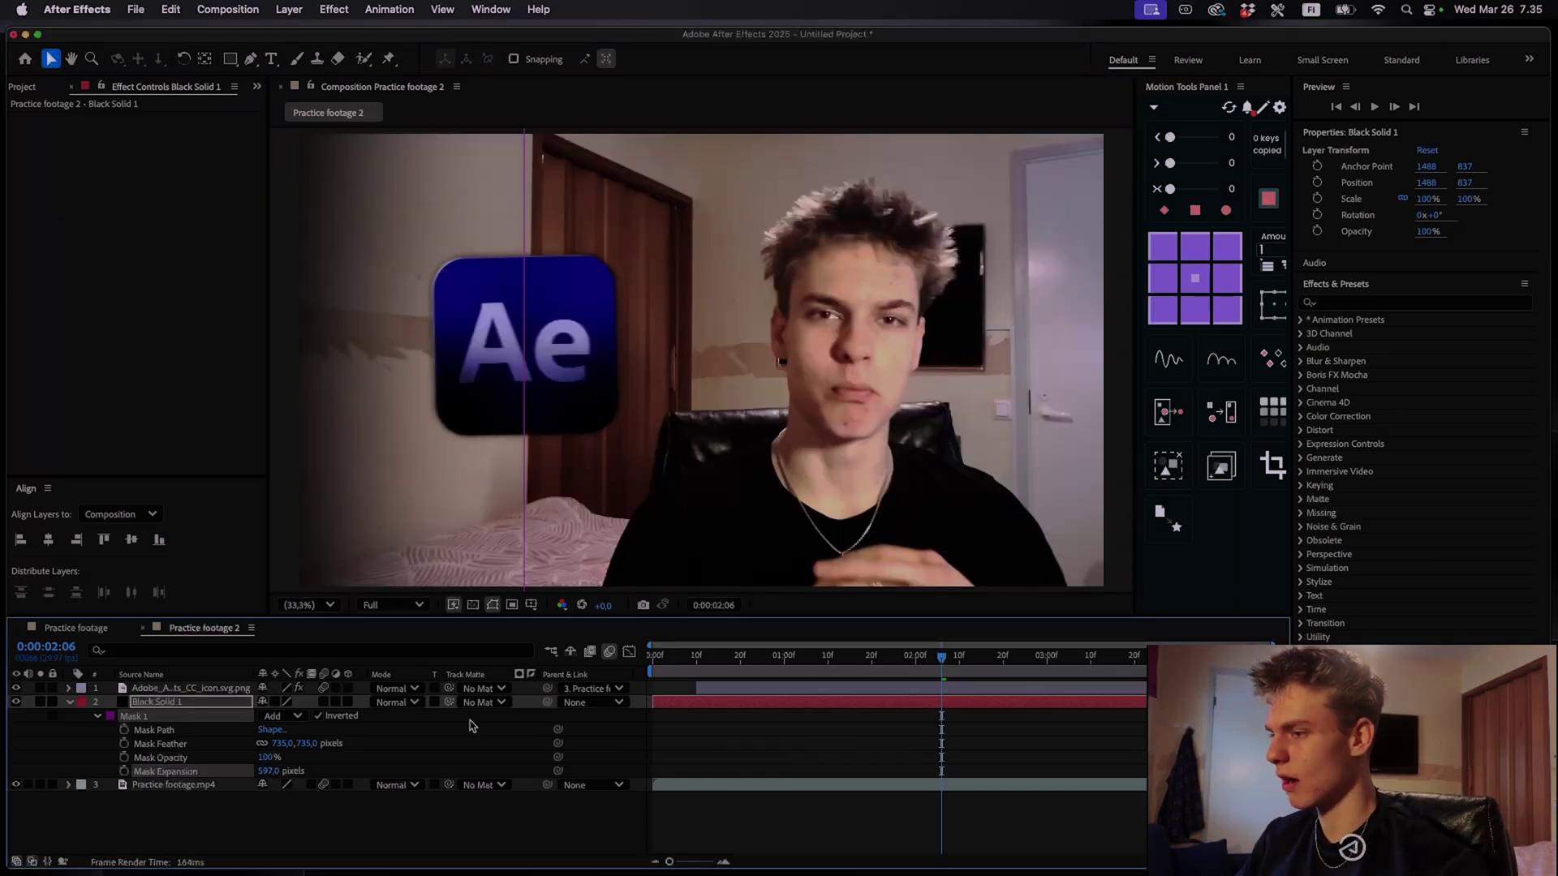
pyautogui.click(14, 702)
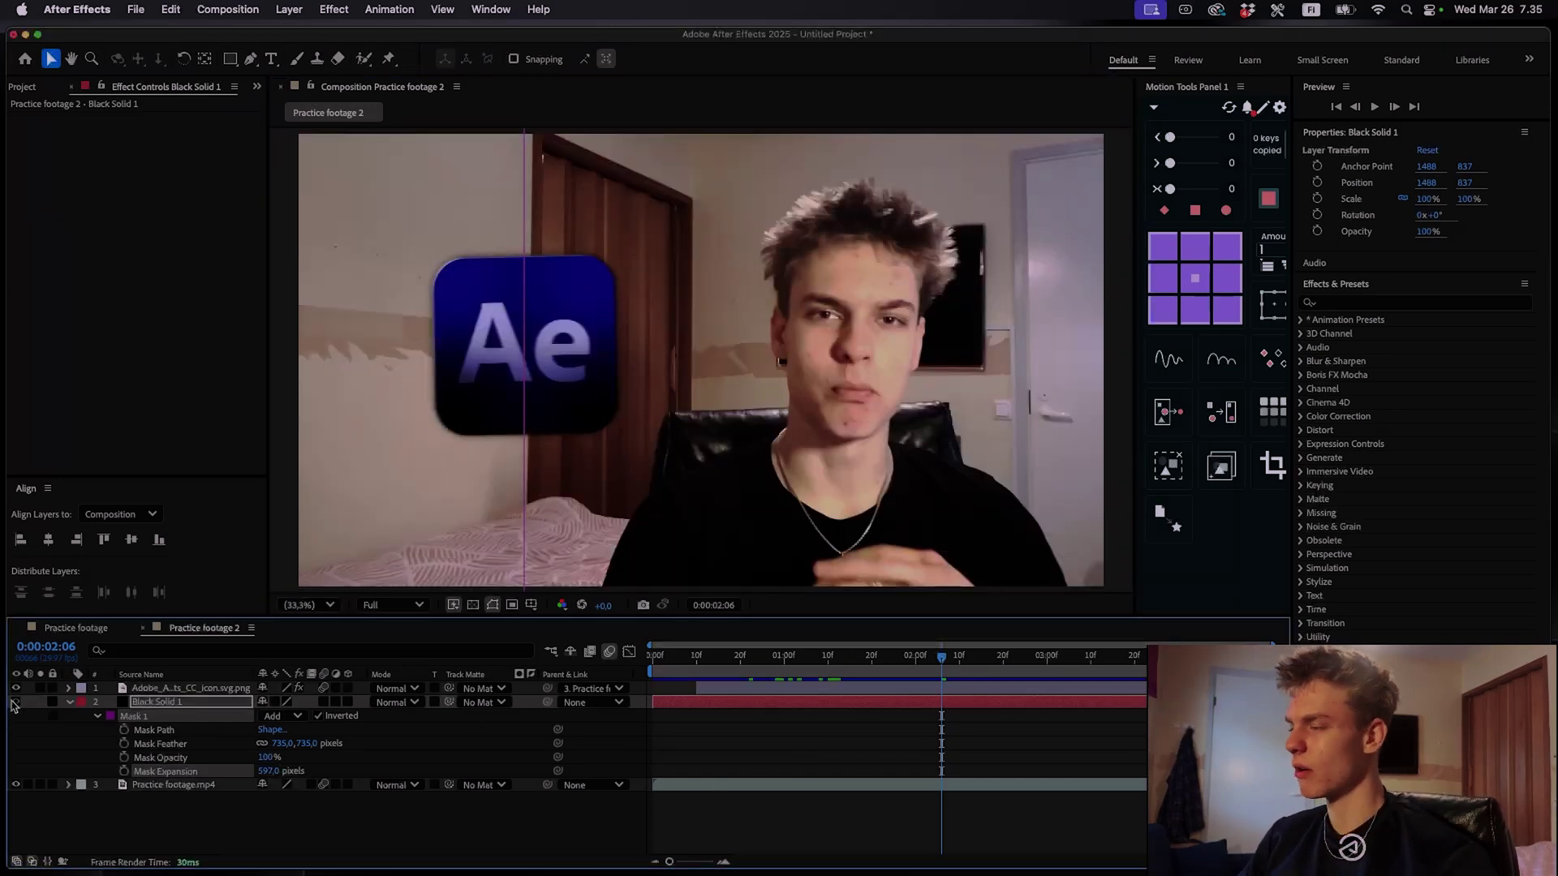
pyautogui.click(14, 703)
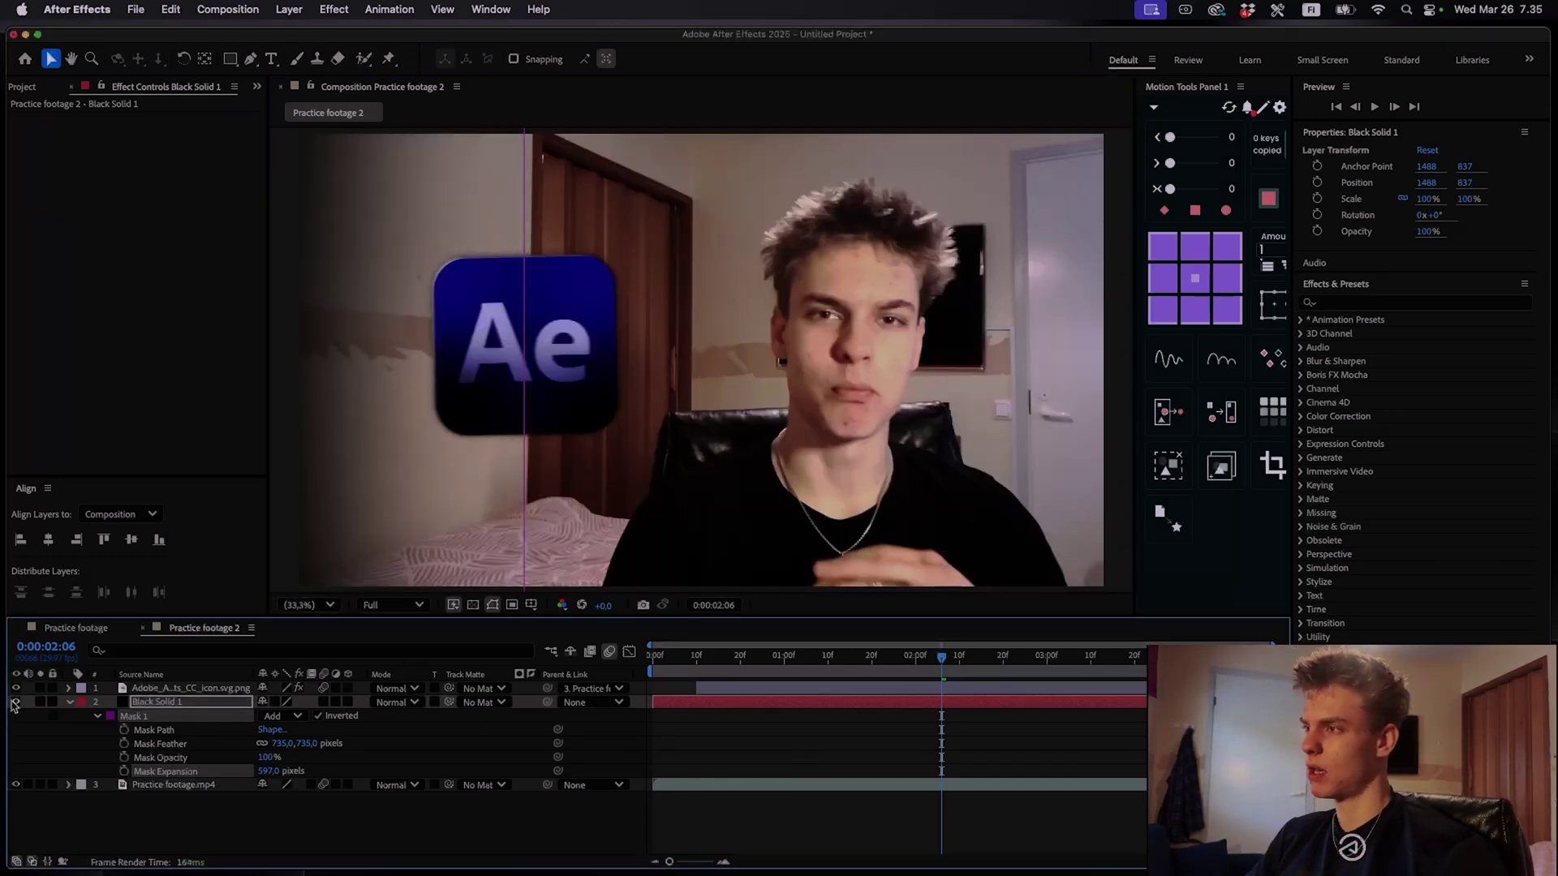
pyautogui.moveTo(262, 750); pyautogui.dragTo(330, 771)
pyautogui.click(951, 751)
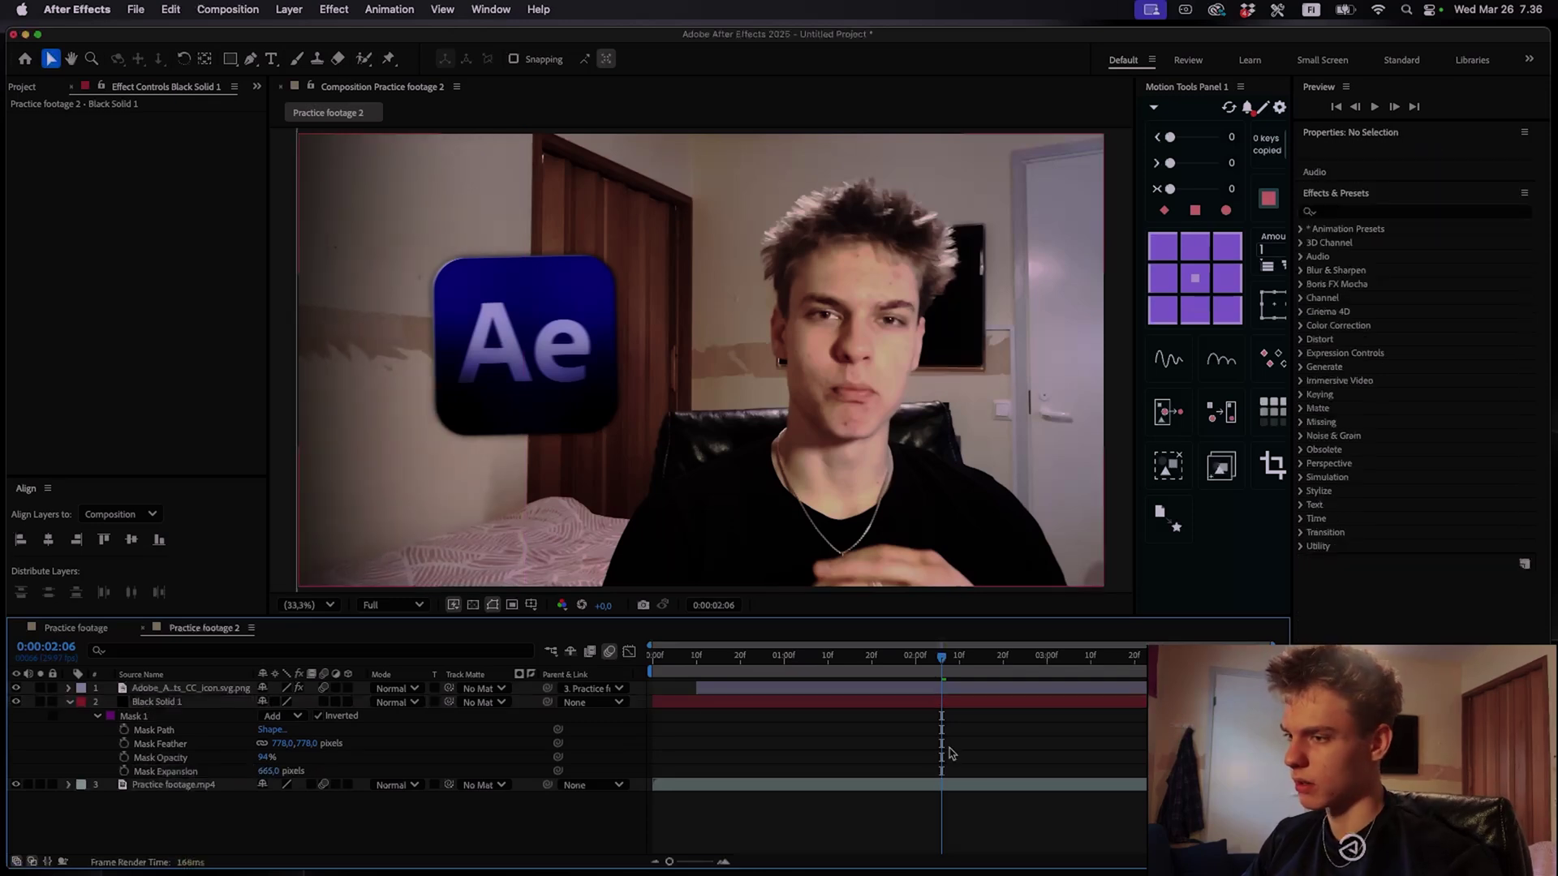
# Add a 100% Opacity keyframe to the black solid and move it to about 0:00:01:28
pyautogui.click(902, 655)
pyautogui.moveTo(902, 655); pyautogui.dragTo(827, 656)
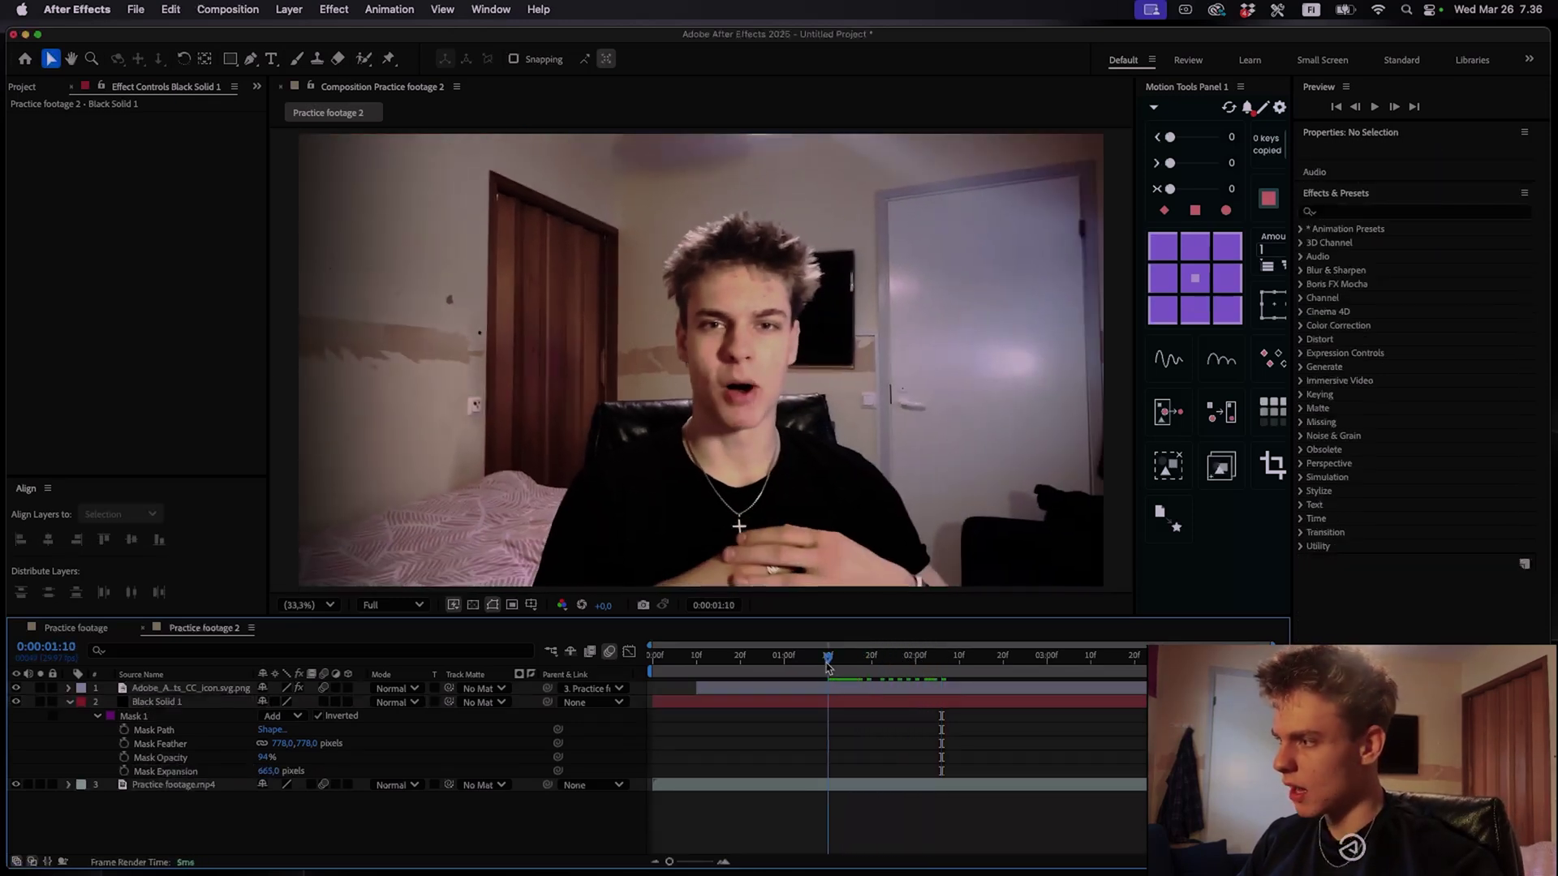
pyautogui.click(838, 703)
pyautogui.press('t')
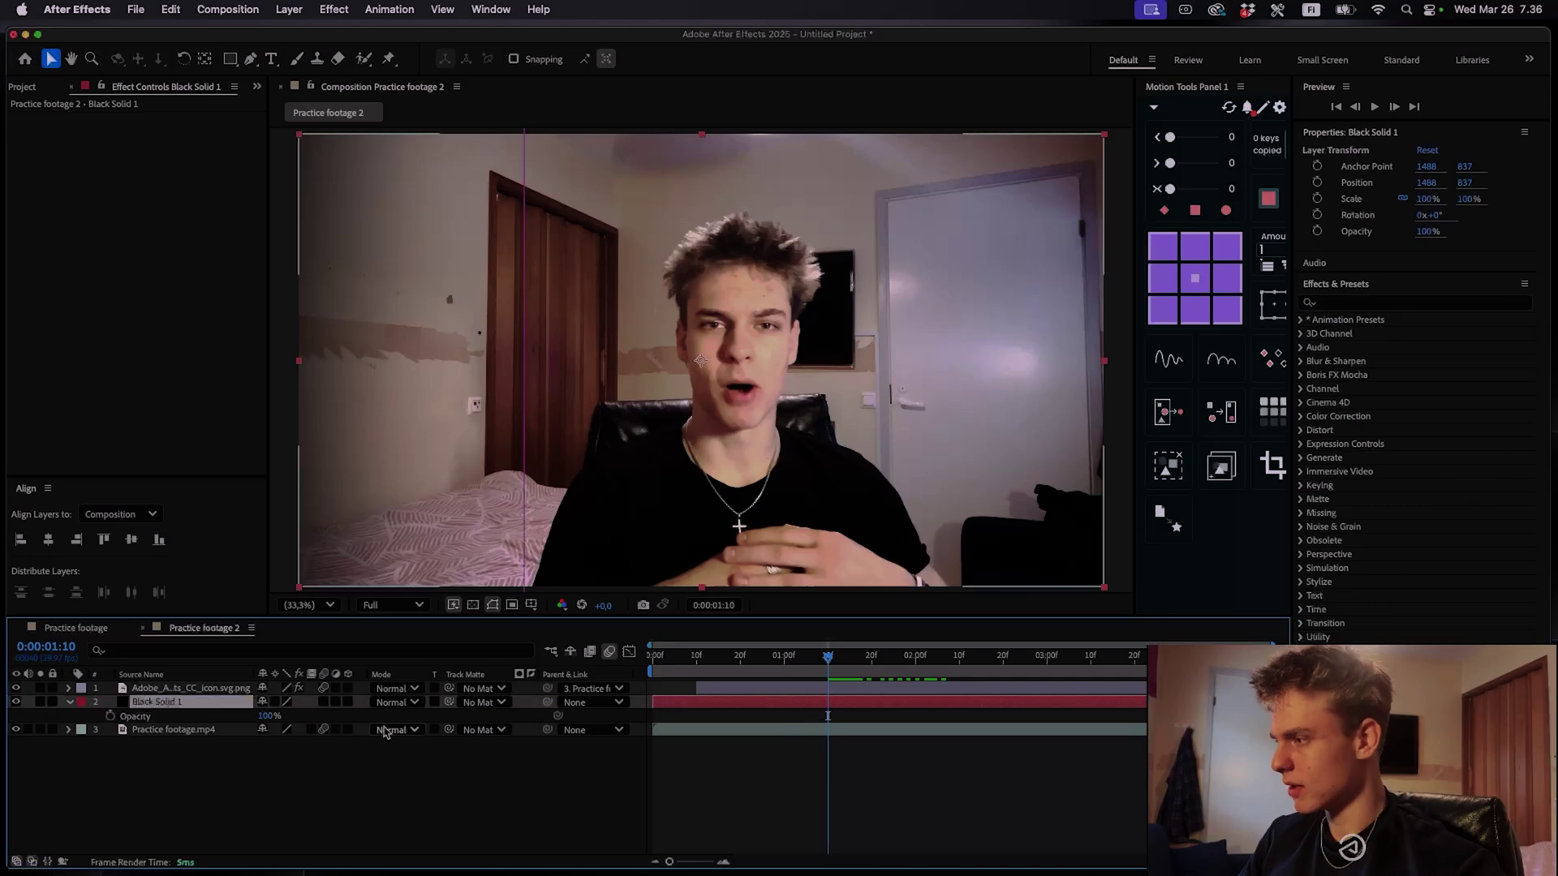
pyautogui.click(110, 715)
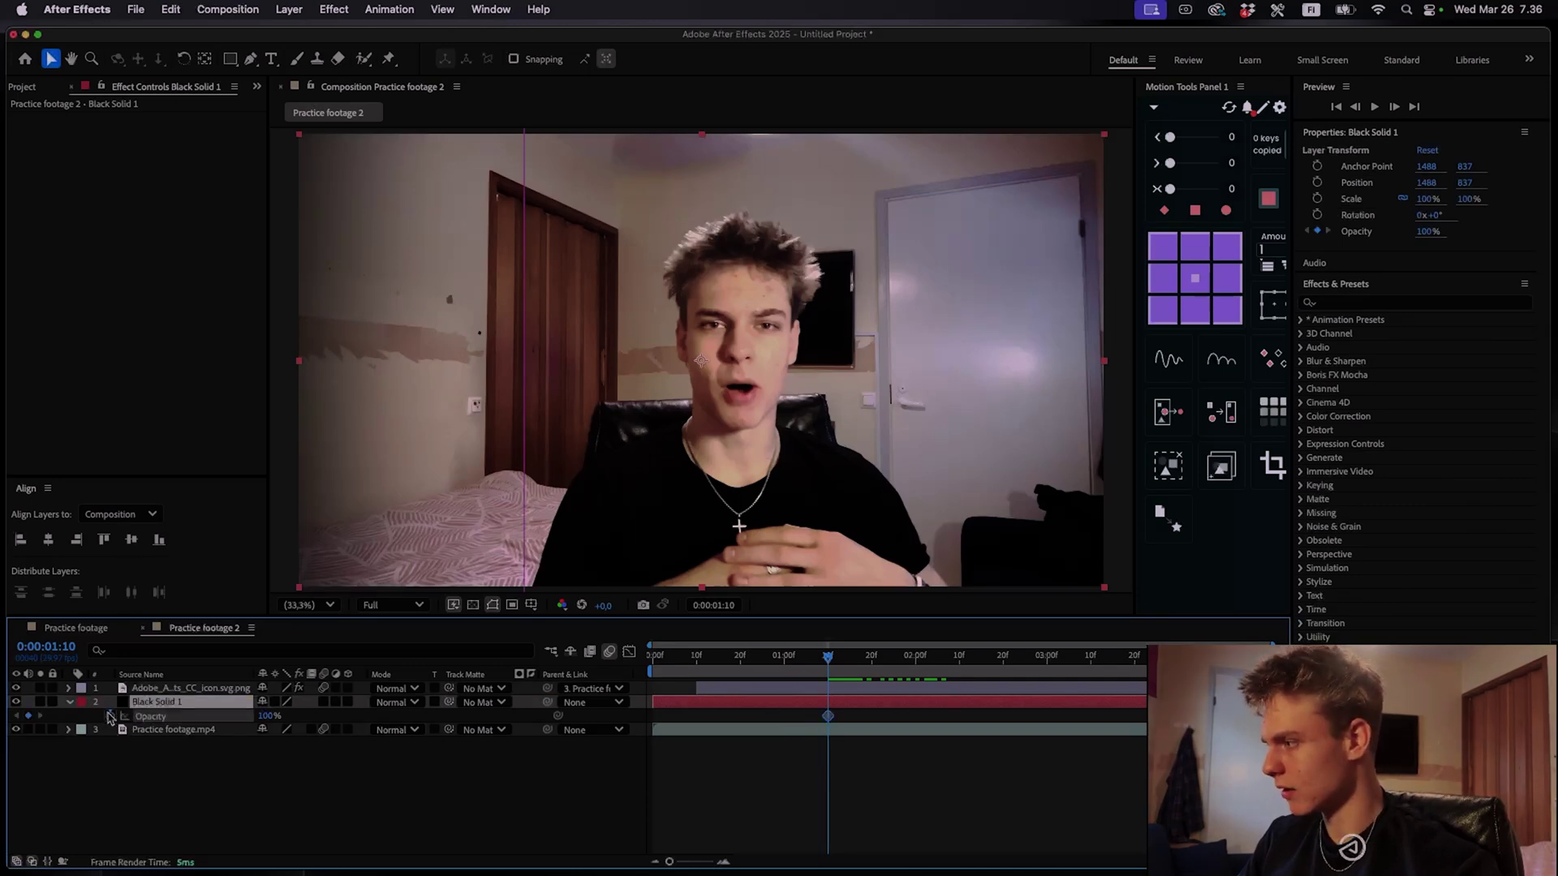
pyautogui.press('u')
pyautogui.press('t')
pyautogui.moveTo(828, 655); pyautogui.dragTo(905, 667)
pyautogui.moveTo(828, 715); pyautogui.dragTo(906, 716)
# Add a 0% Opacity keyframe to the black solid at 0:00:01:17, ease both Opacity keyframes and preview the fade-in
pyautogui.moveTo(913, 659); pyautogui.dragTo(859, 661)
pyautogui.click(268, 717)
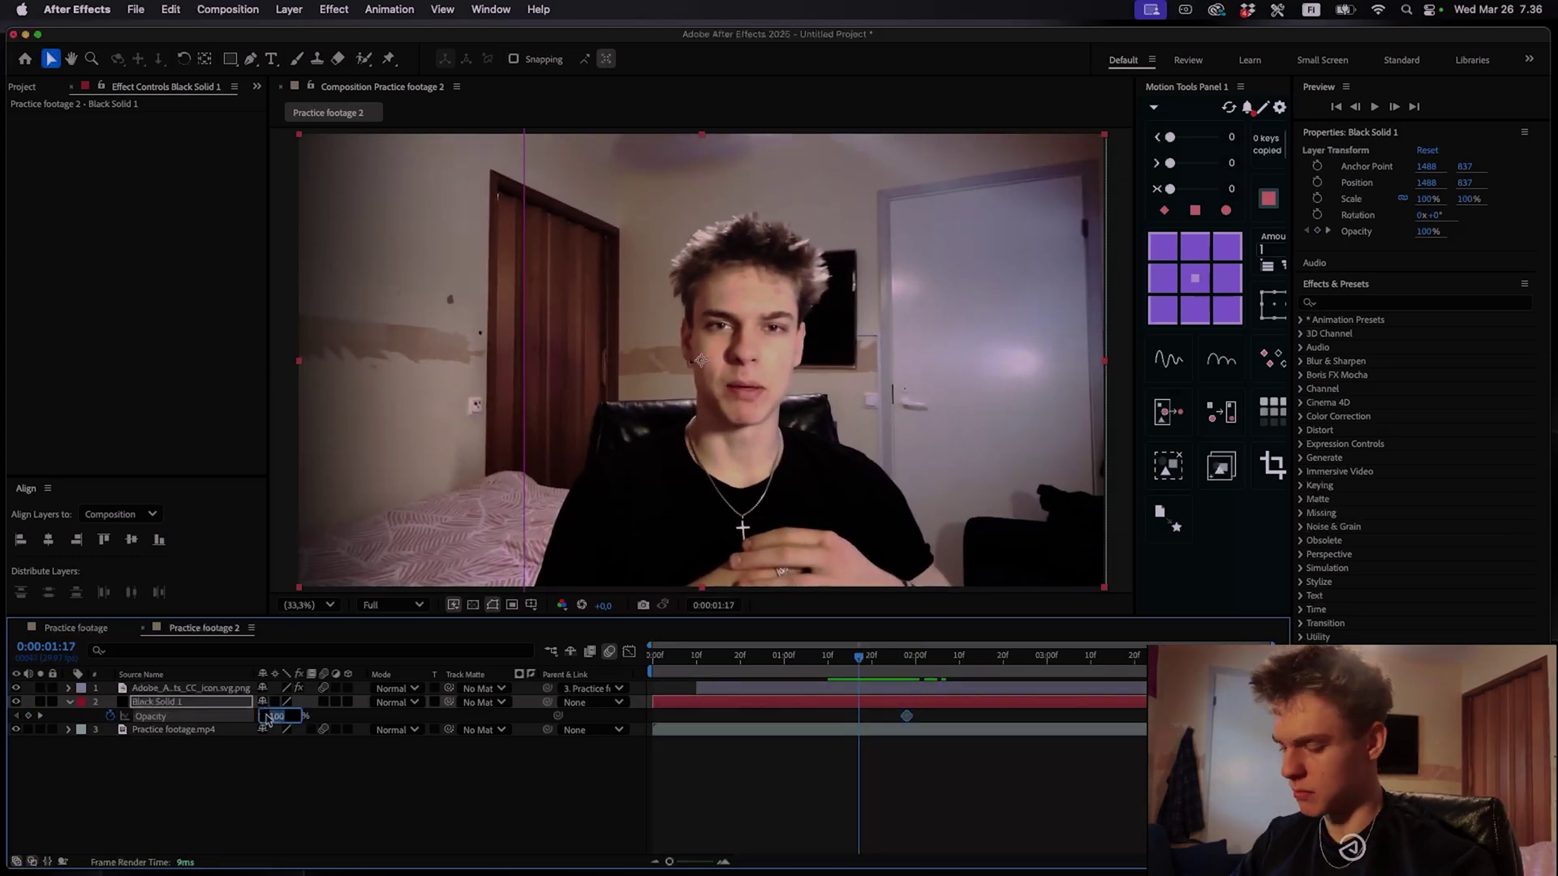
pyautogui.write('0')
pyautogui.press('Return')
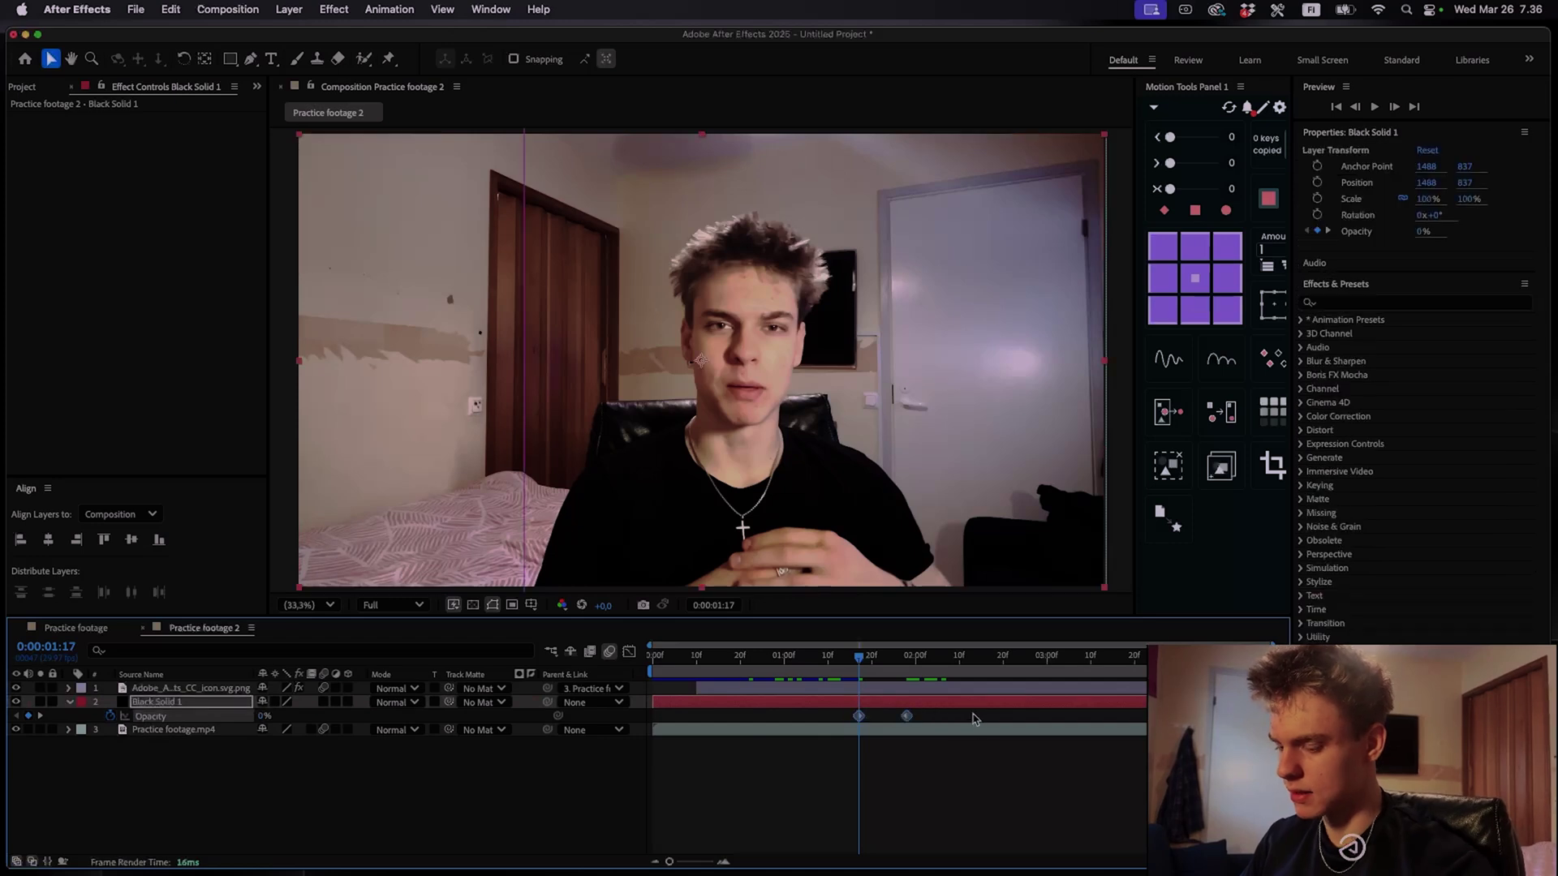
pyautogui.press('space')
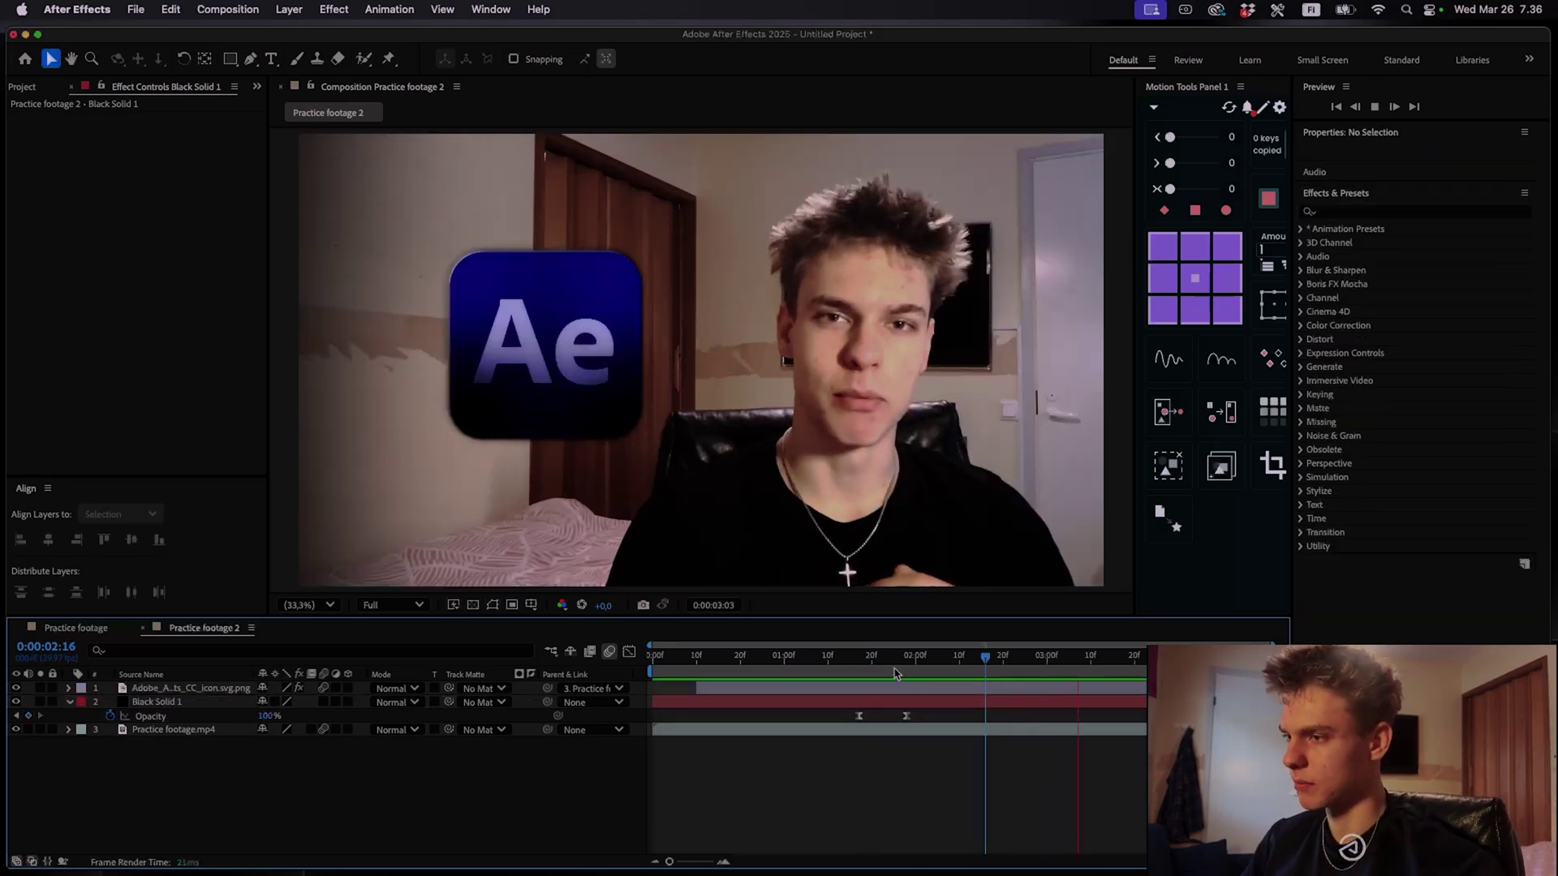
pyautogui.press('space')
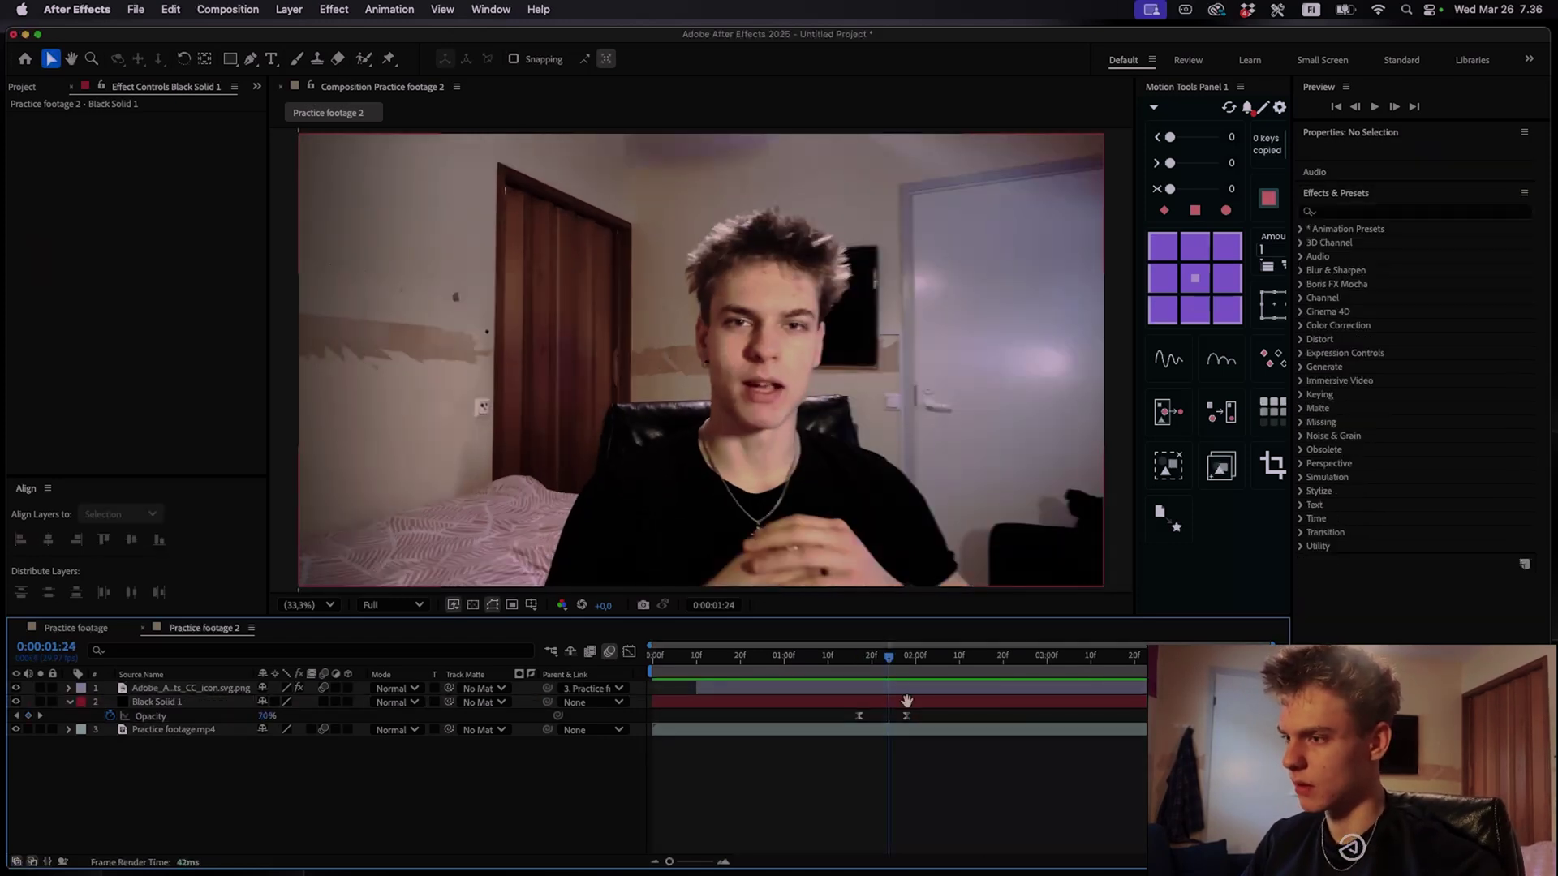
# Delay the black solid's 100% Opacity keyframe to slightly past 0:00:02:00 and play the slower fade-in
pyautogui.moveTo(906, 715); pyautogui.dragTo(928, 715)
pyautogui.moveTo(907, 656); pyautogui.dragTo(832, 661)
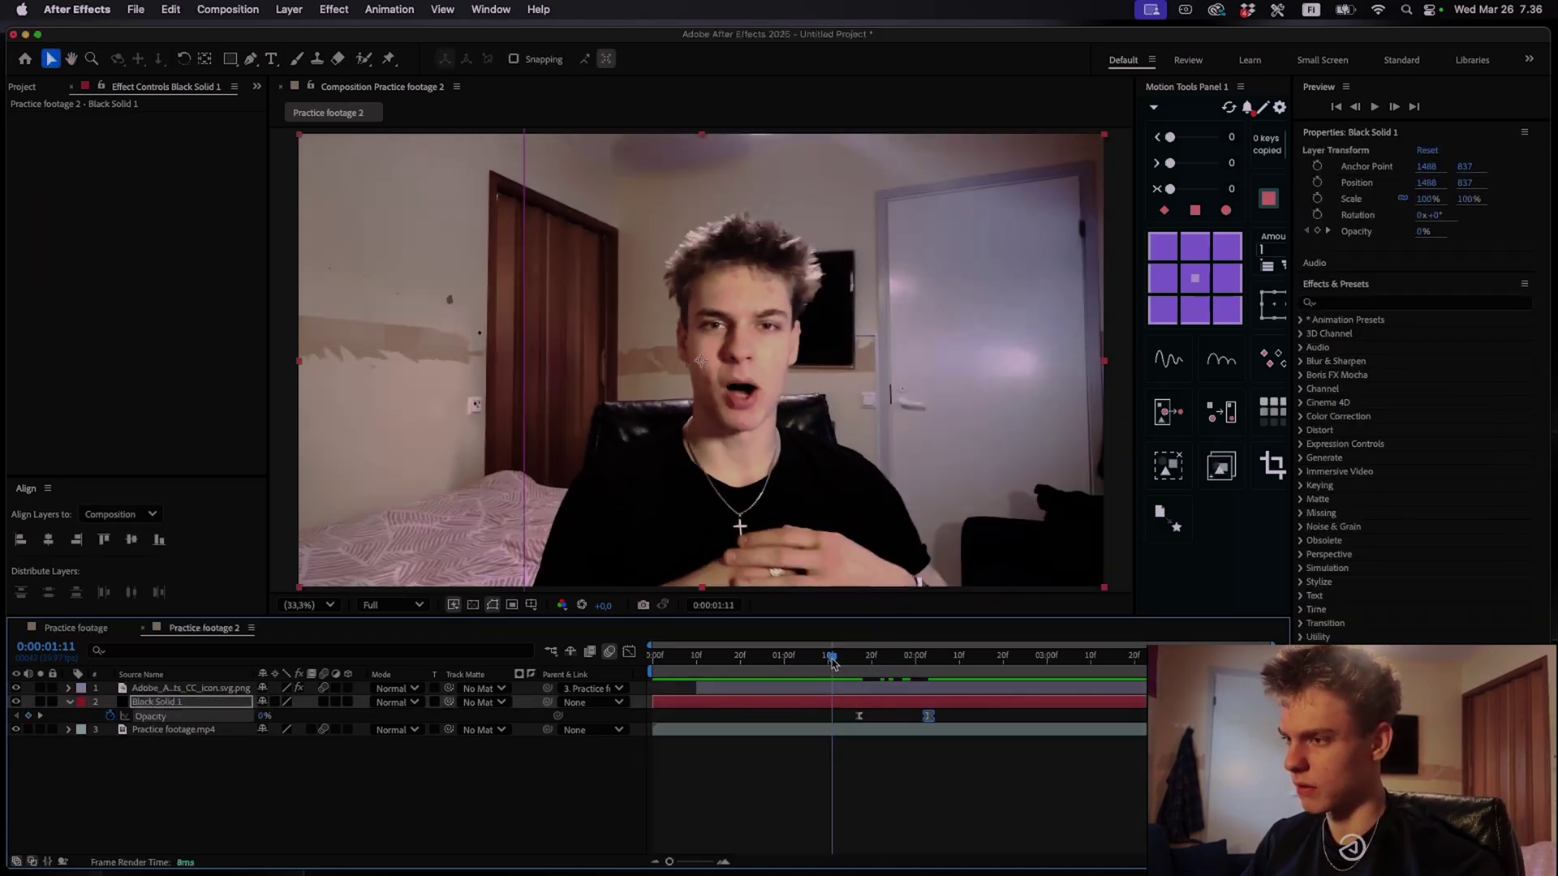
pyautogui.press('space')
pyautogui.press('space')
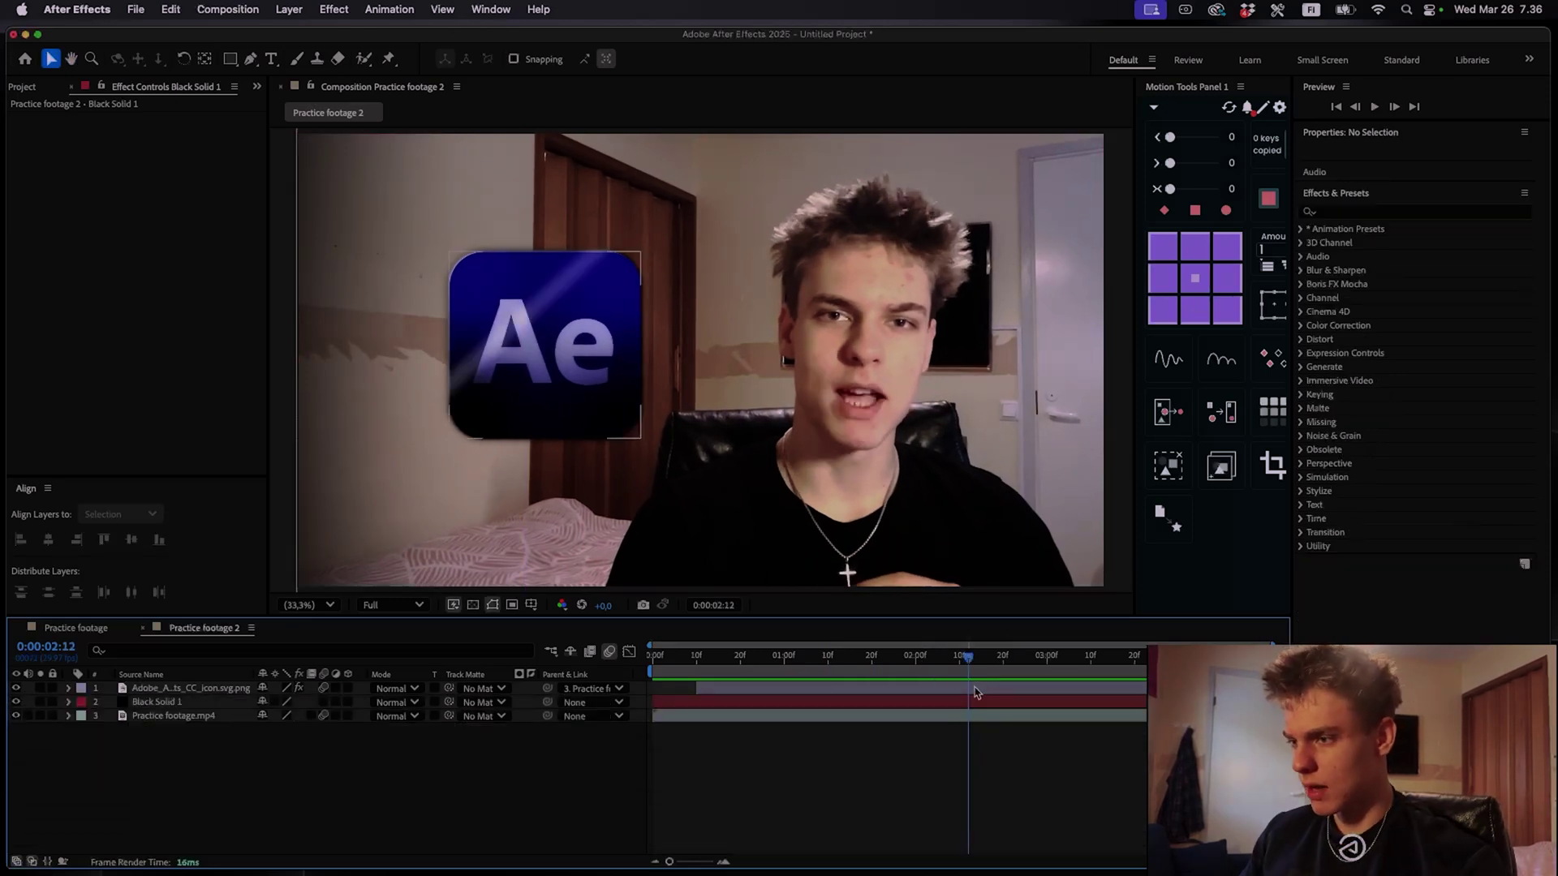
# Copy the icon layer's ending Position, Scale and Rotation keyframes to 0:00:02:26 to hold the icon in place
pyautogui.click(975, 692)
pyautogui.press('u')
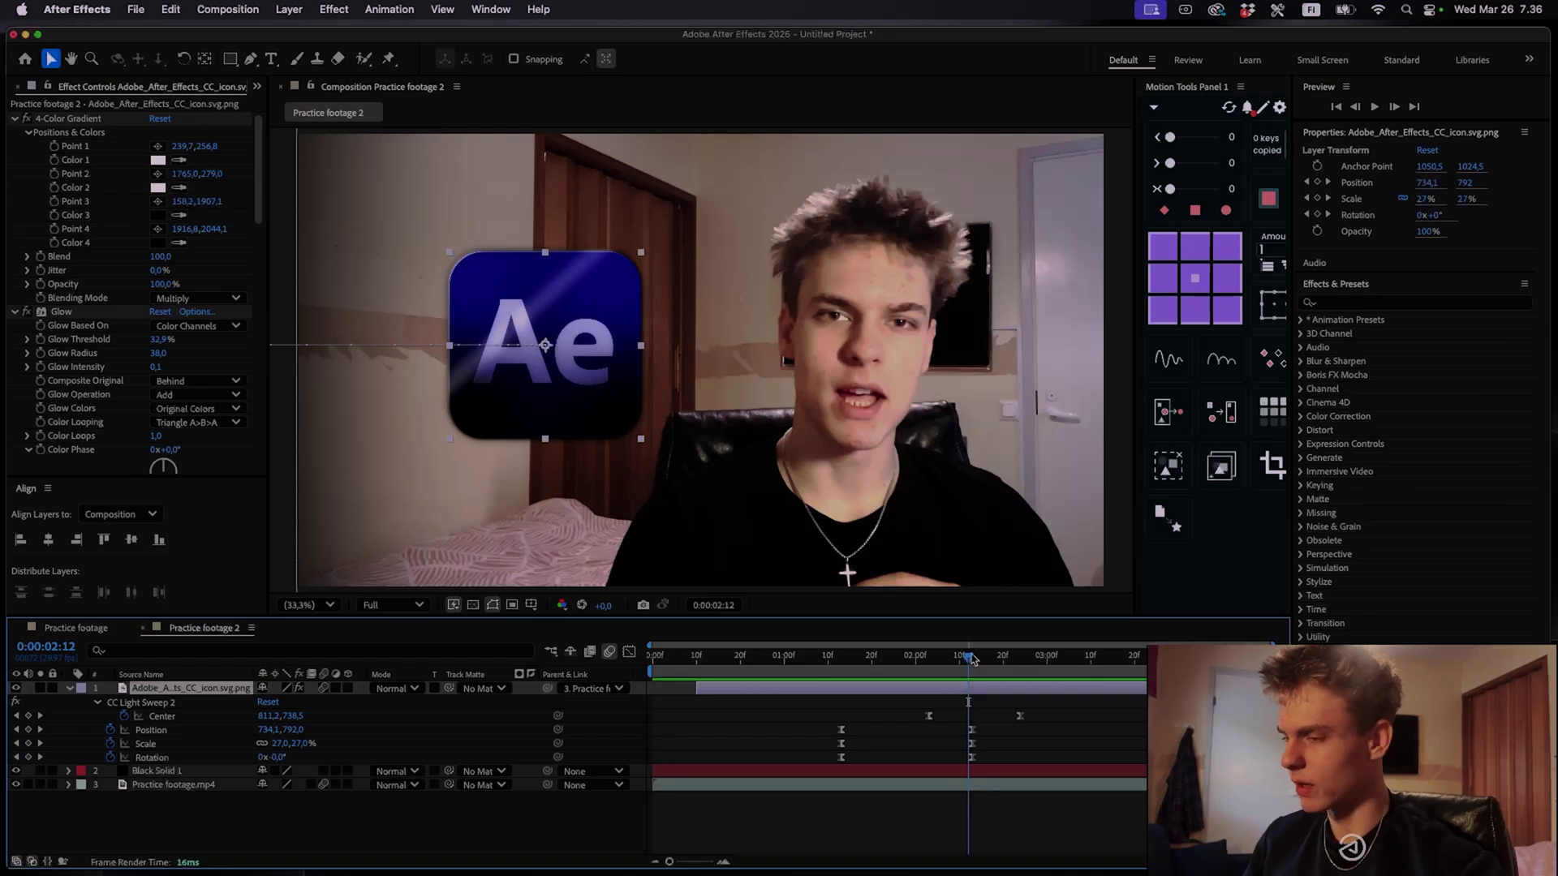
pyautogui.moveTo(971, 657); pyautogui.dragTo(1033, 660)
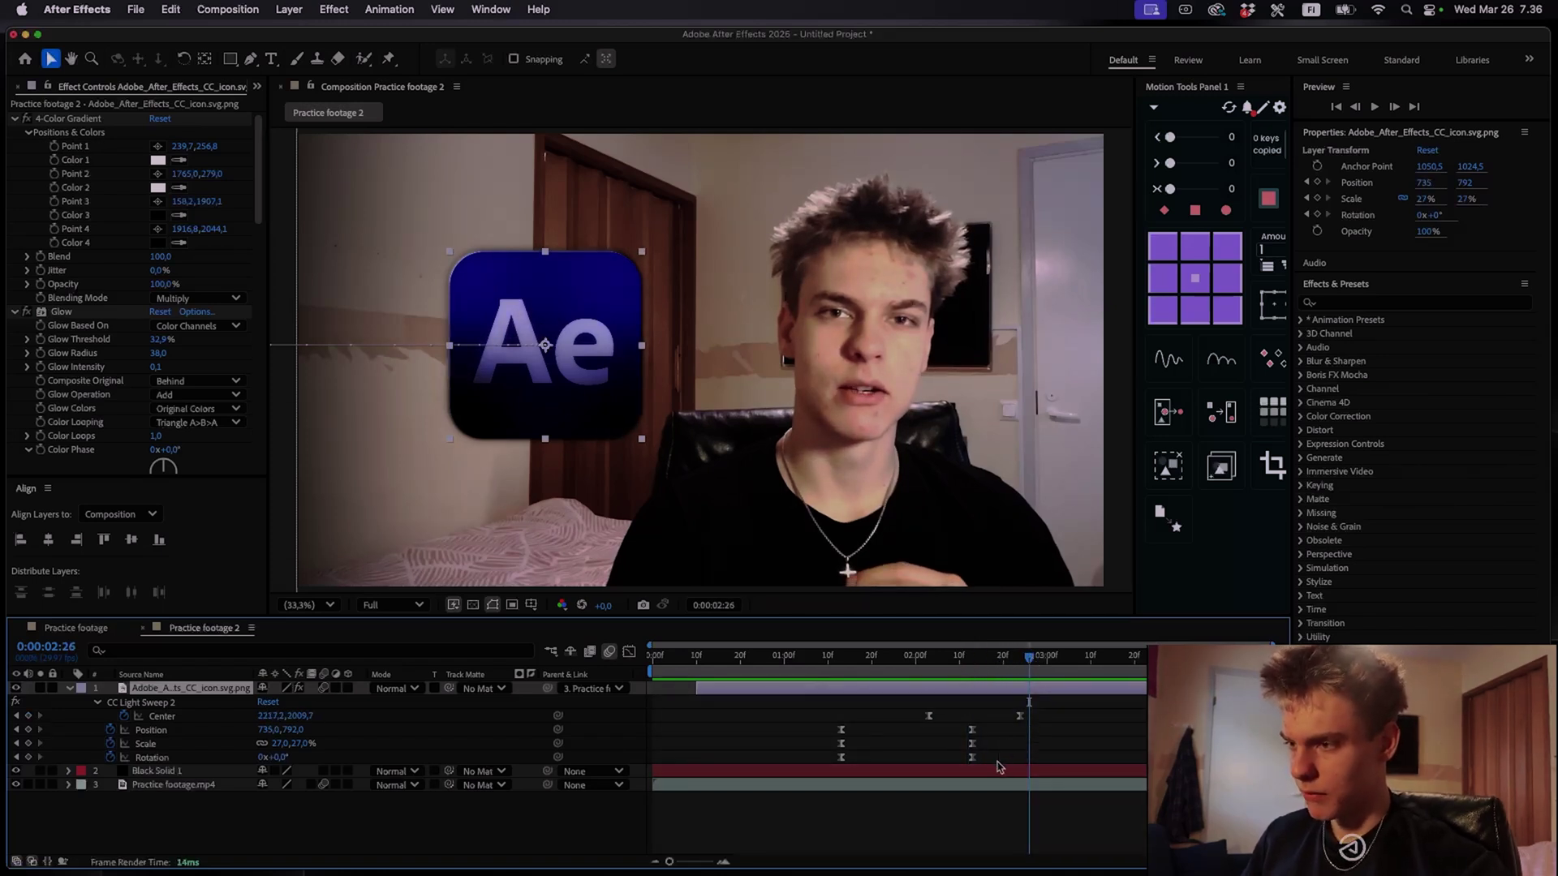
pyautogui.moveTo(998, 763); pyautogui.dragTo(965, 725)
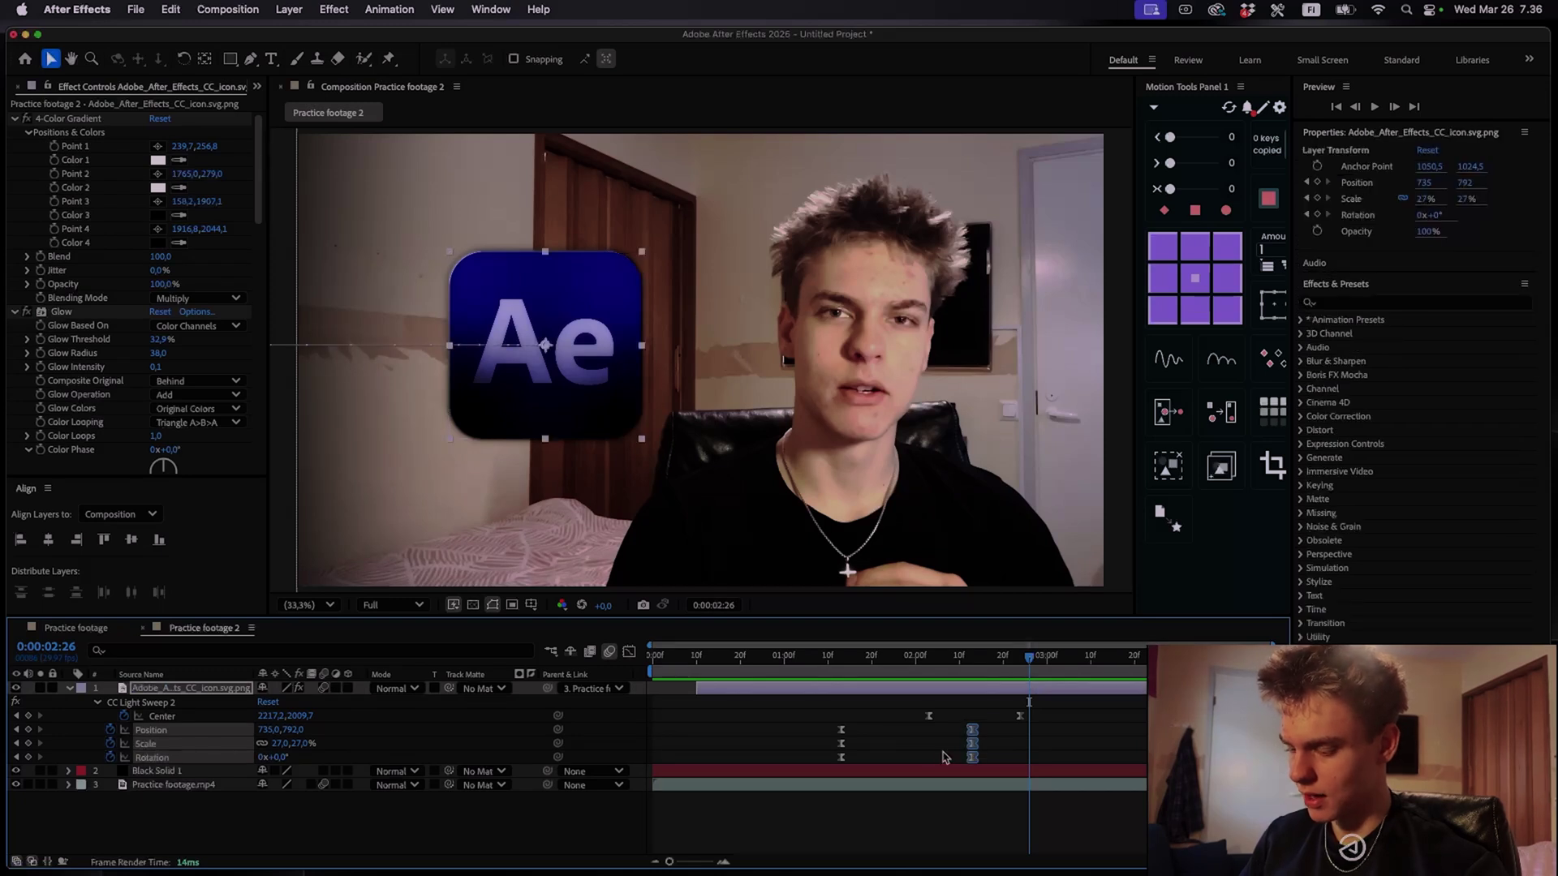
pyautogui.press('super+v')
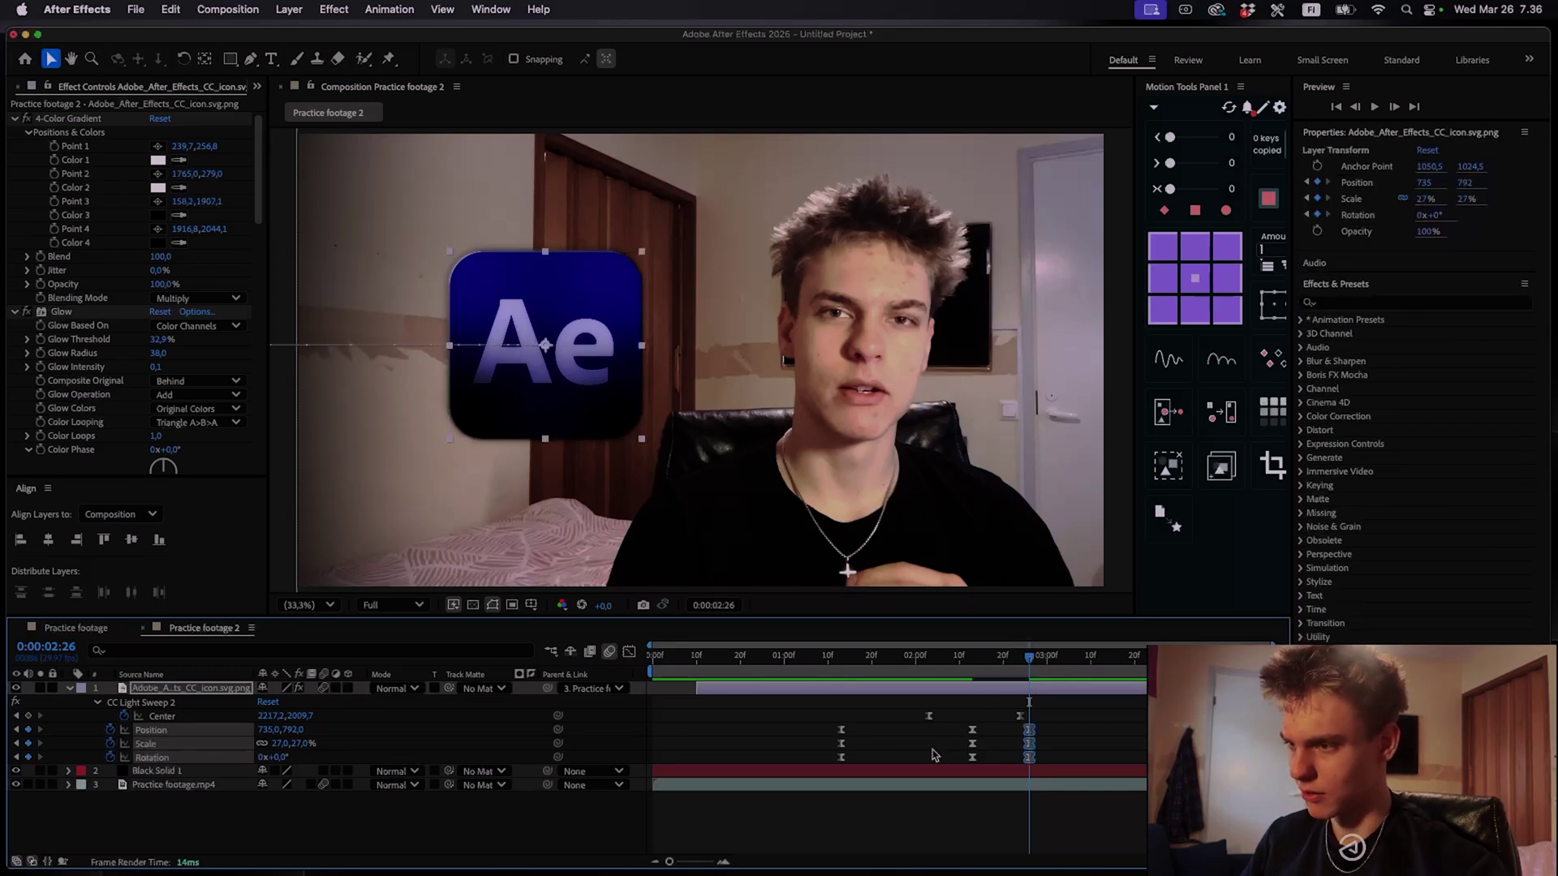
# Copy the icon's starting Position, Scale and Rotation keyframes to about 0:00:03:13 and preview its exit
pyautogui.moveTo(893, 763); pyautogui.dragTo(832, 722)
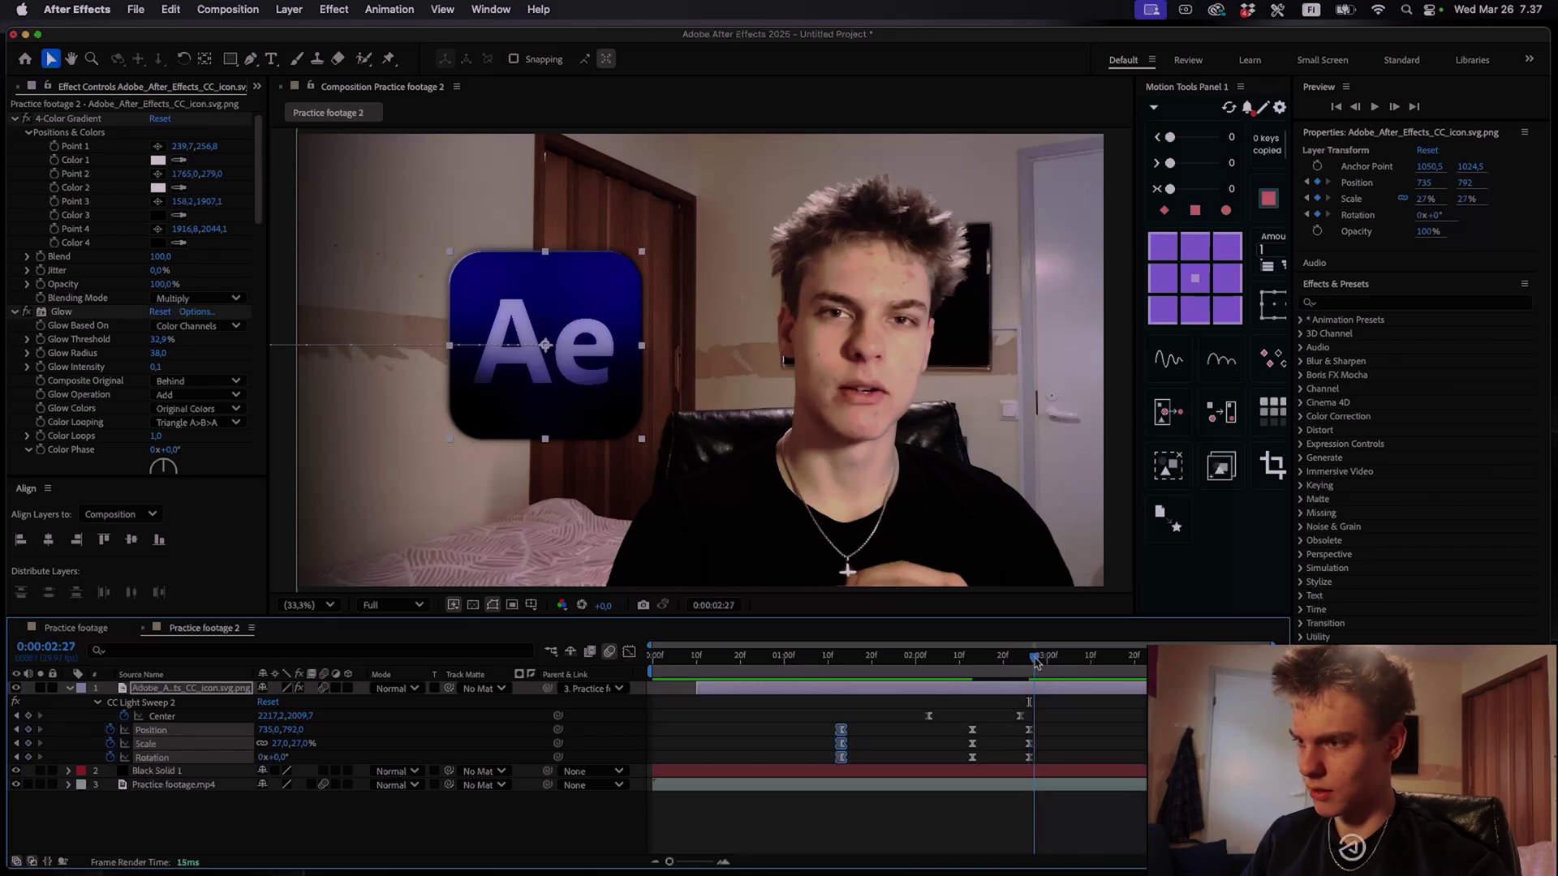
pyautogui.moveTo(1029, 655)
pyautogui.mouseDown()
pyautogui.moveTo(1104, 667)
pyautogui.moveTo(1013, 672)
pyautogui.mouseUp()
pyautogui.press('super+v')
pyautogui.press('space')
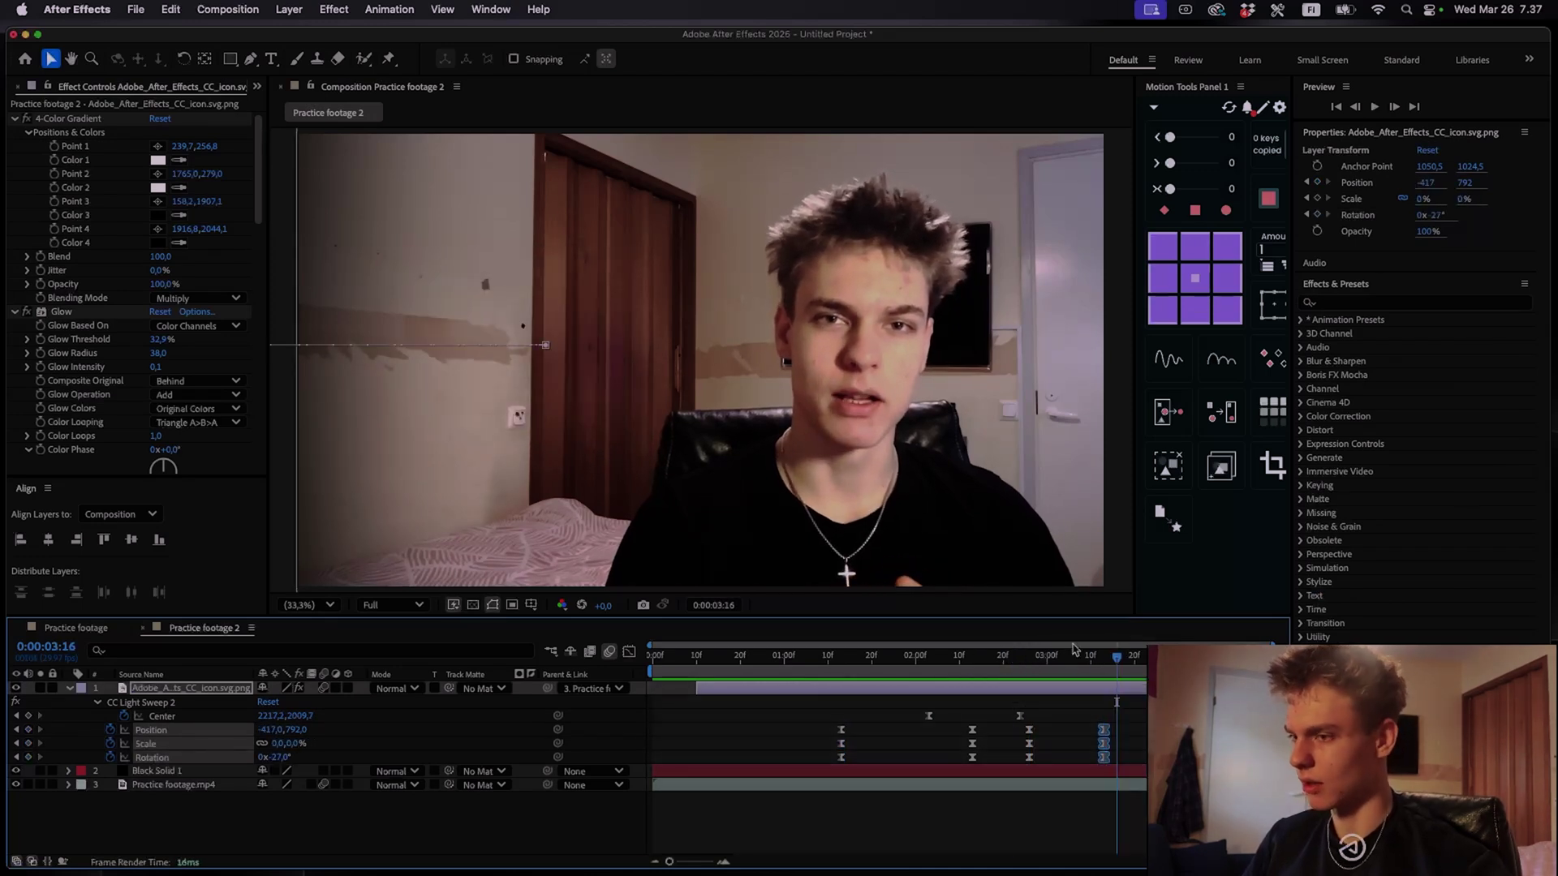
# Show the black solid's Opacity and the footage's keyframes, and copy the footage's zoomed-in Position and Scale keyframes to 0:00:02:26
pyautogui.click(1029, 658)
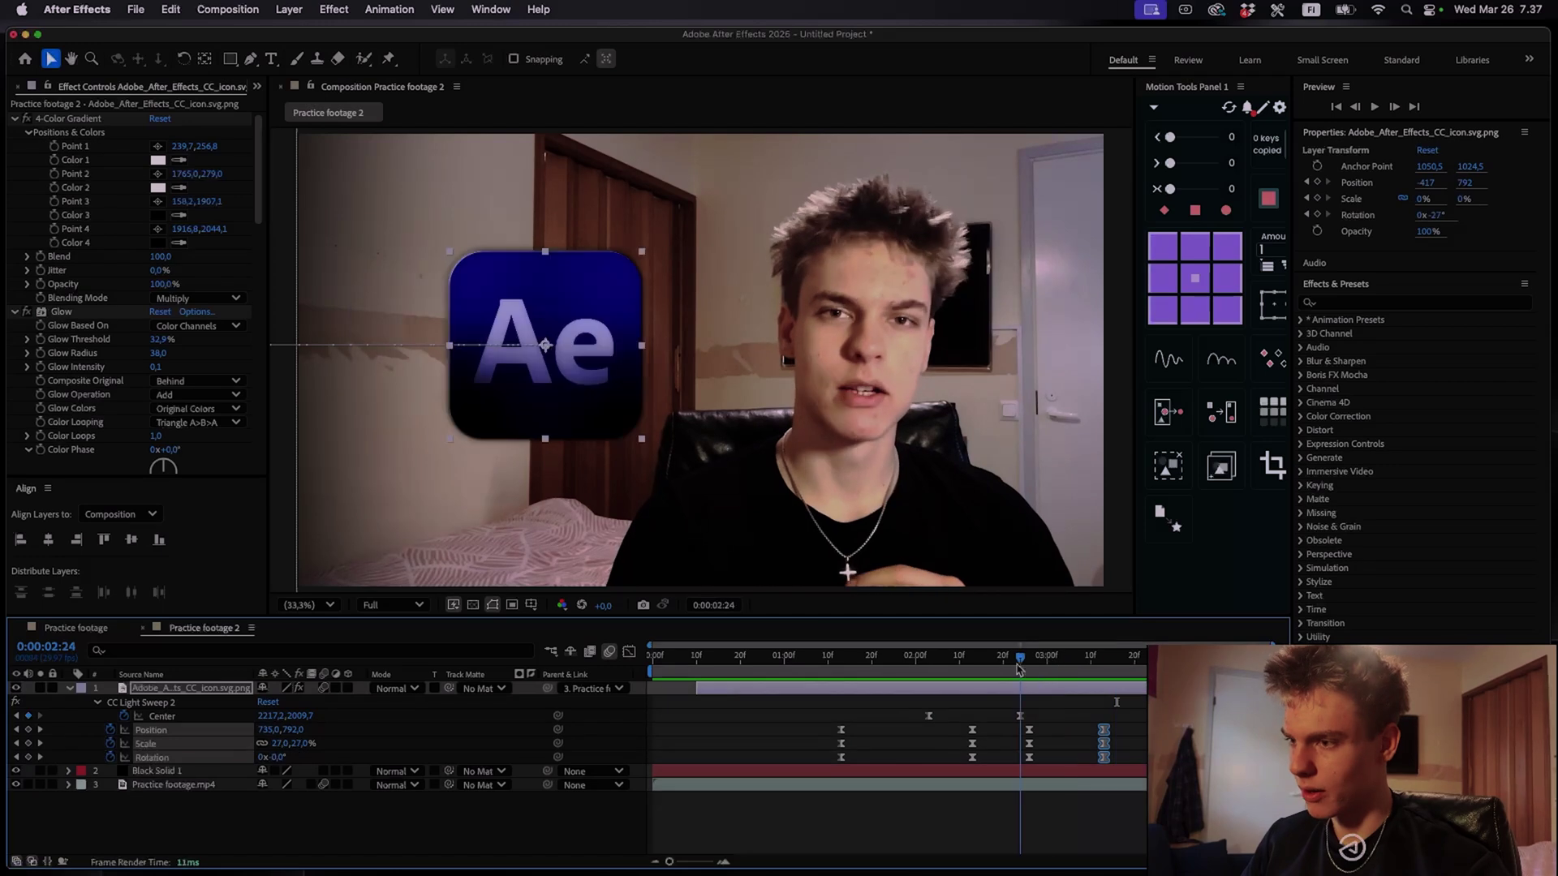
pyautogui.click(1039, 771)
pyautogui.press('t')
pyautogui.click(1044, 803)
pyautogui.press('u')
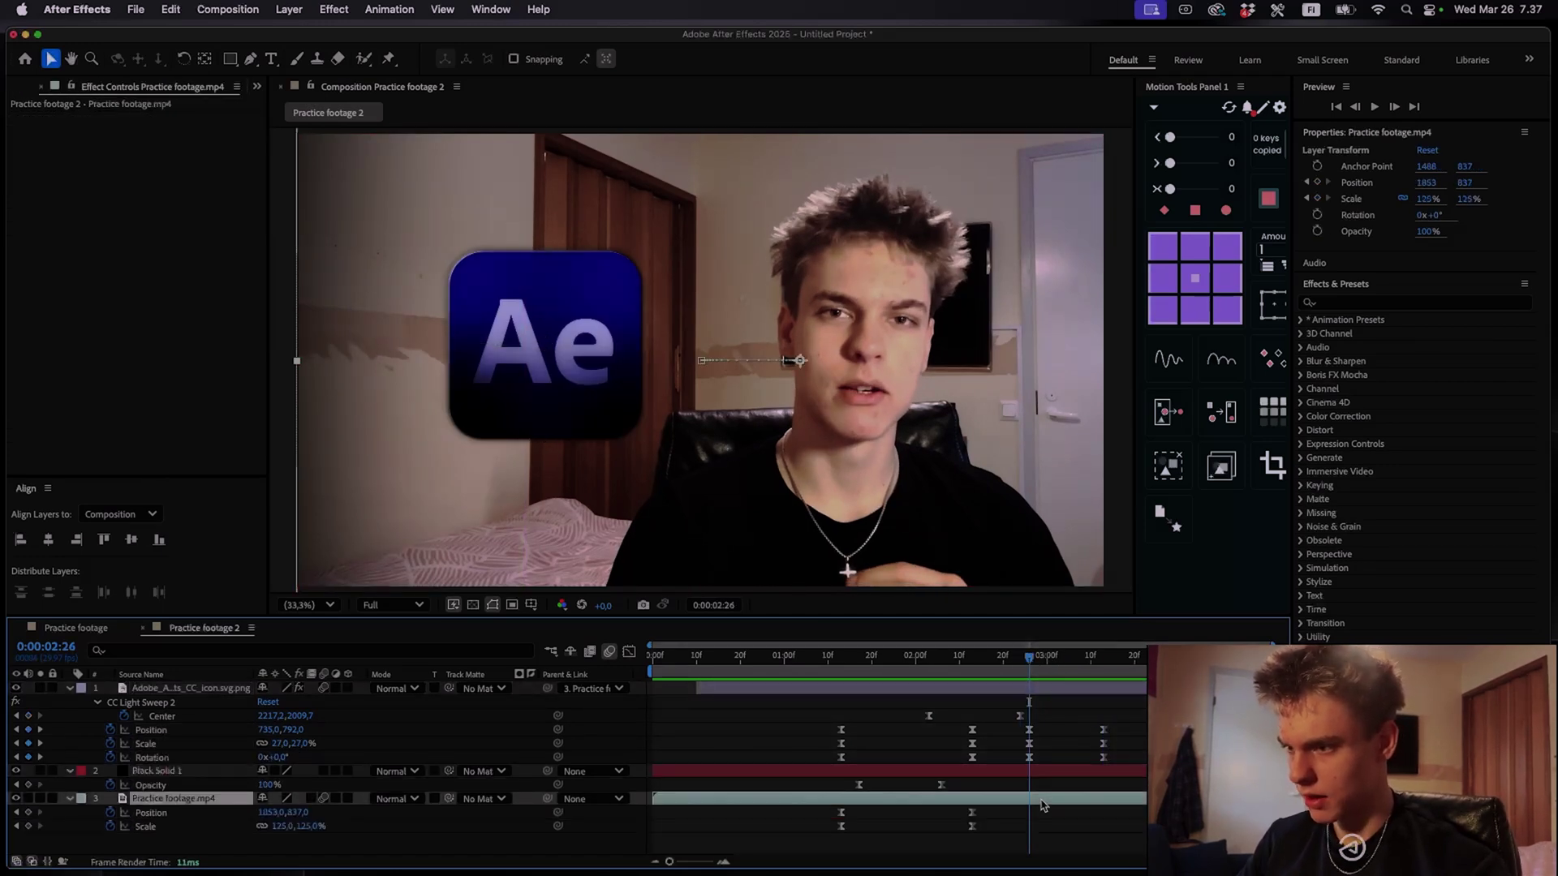
pyautogui.moveTo(966, 851); pyautogui.dragTo(986, 810)
pyautogui.press('super+c')
pyautogui.press('super+v')
# Copy the footage's starting Position and Scale keyframes to about 0:00:03:13, aligned with the icon's exit
pyautogui.moveTo(896, 834); pyautogui.dragTo(831, 810)
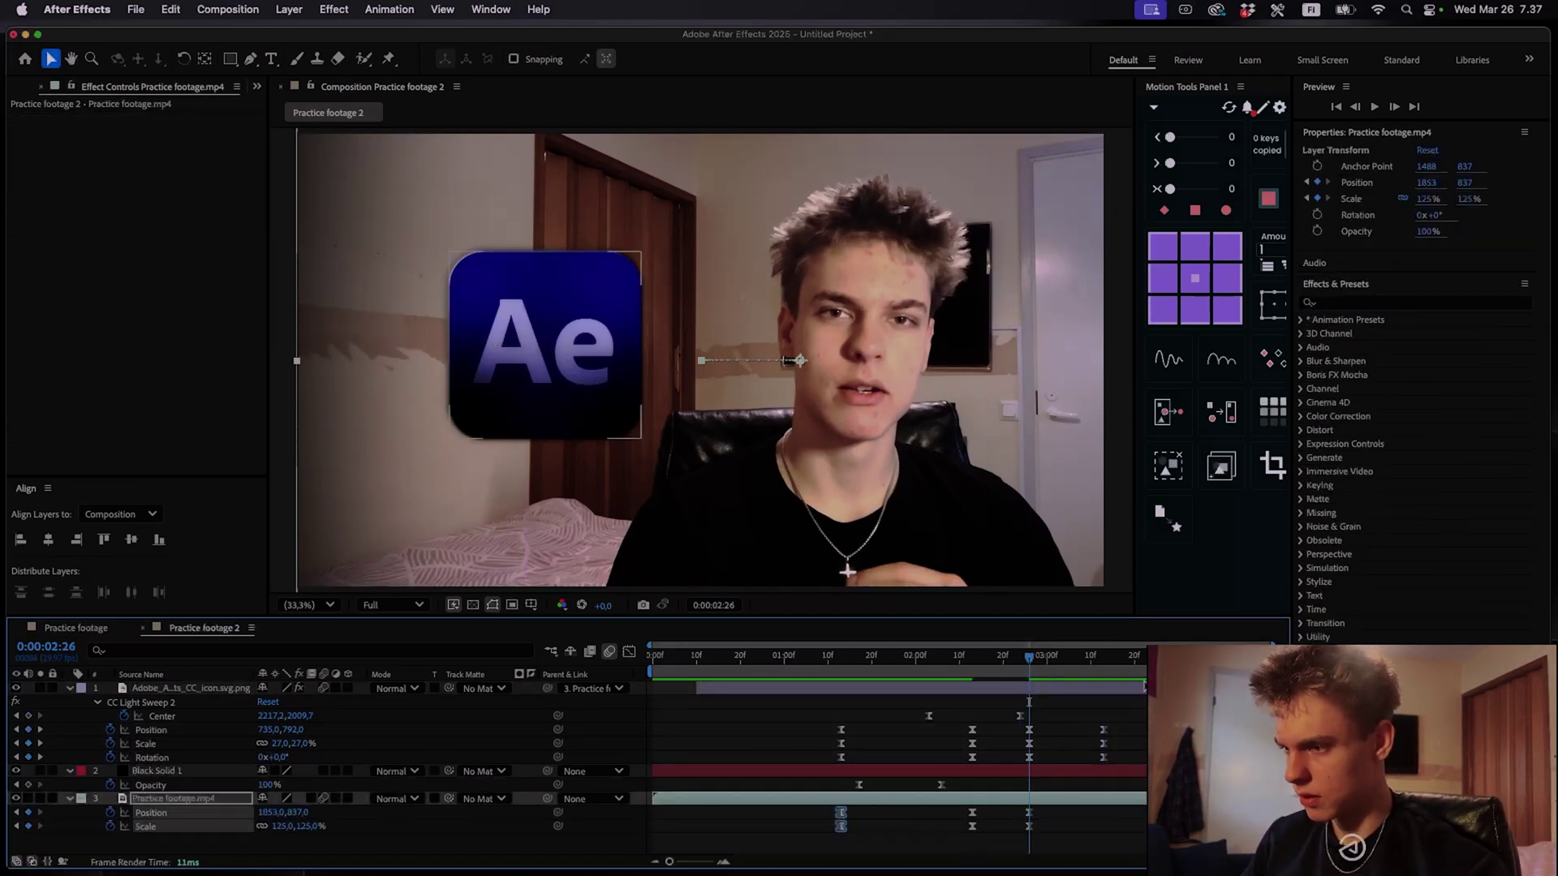
pyautogui.moveTo(1028, 657)
pyautogui.mouseDown()
pyautogui.moveTo(1103, 657)
pyautogui.moveTo(1029, 657)
pyautogui.mouseUp()
pyautogui.press('super+v')
# Copy the black solid's Opacity keyframes to fade from 100% at 0:00:02:26 to 0% at about 0:00:03:13, and preview from 0:00:01:10
pyautogui.click(1079, 840)
pyautogui.click(1052, 680)
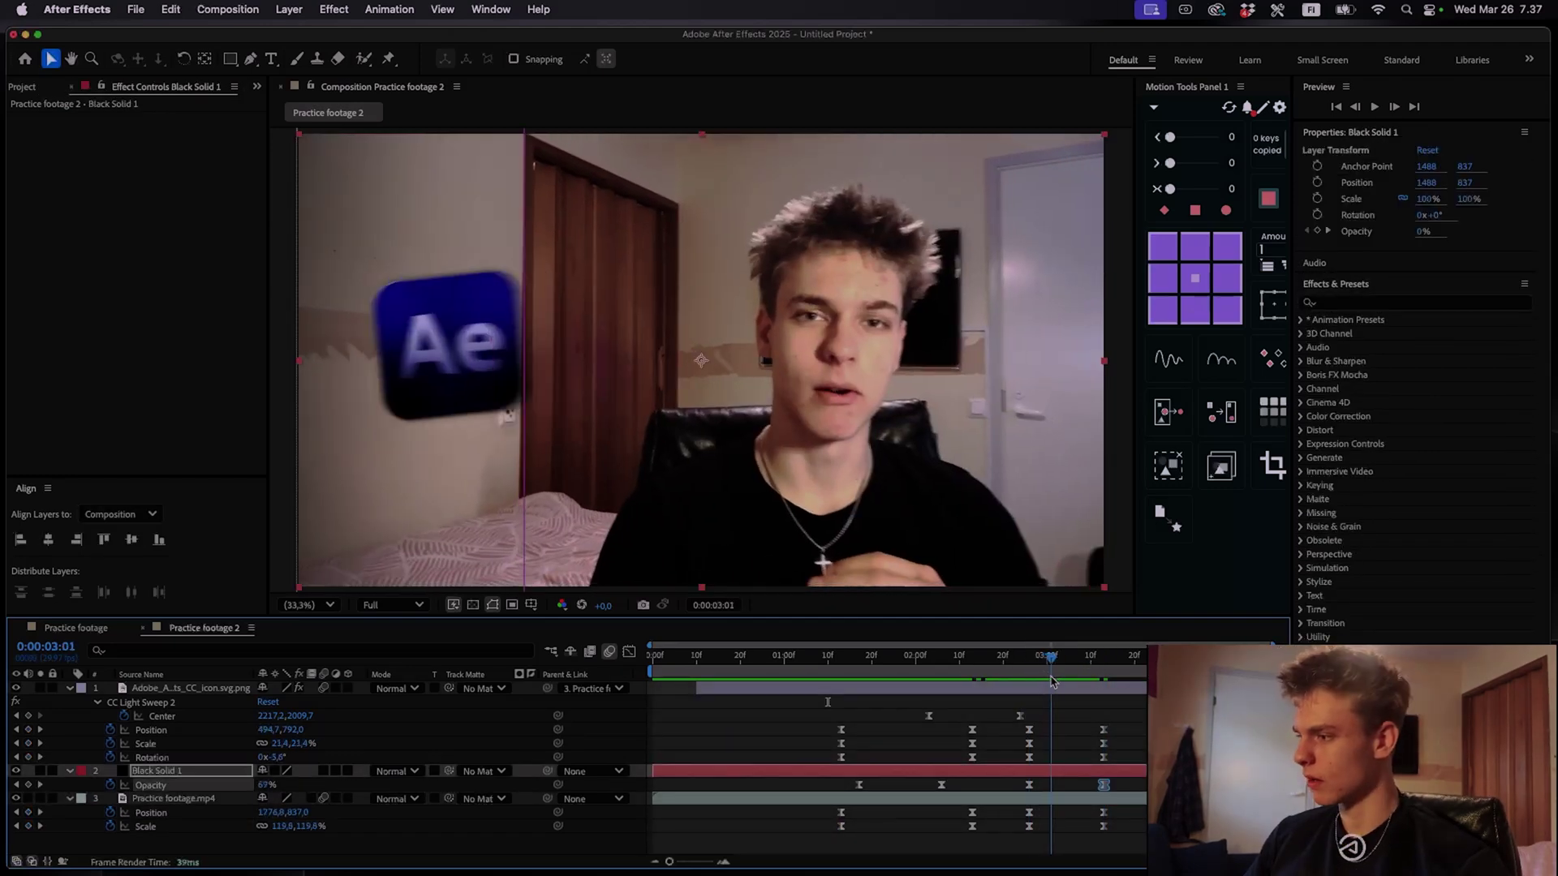
pyautogui.moveTo(1050, 677); pyautogui.dragTo(829, 704)
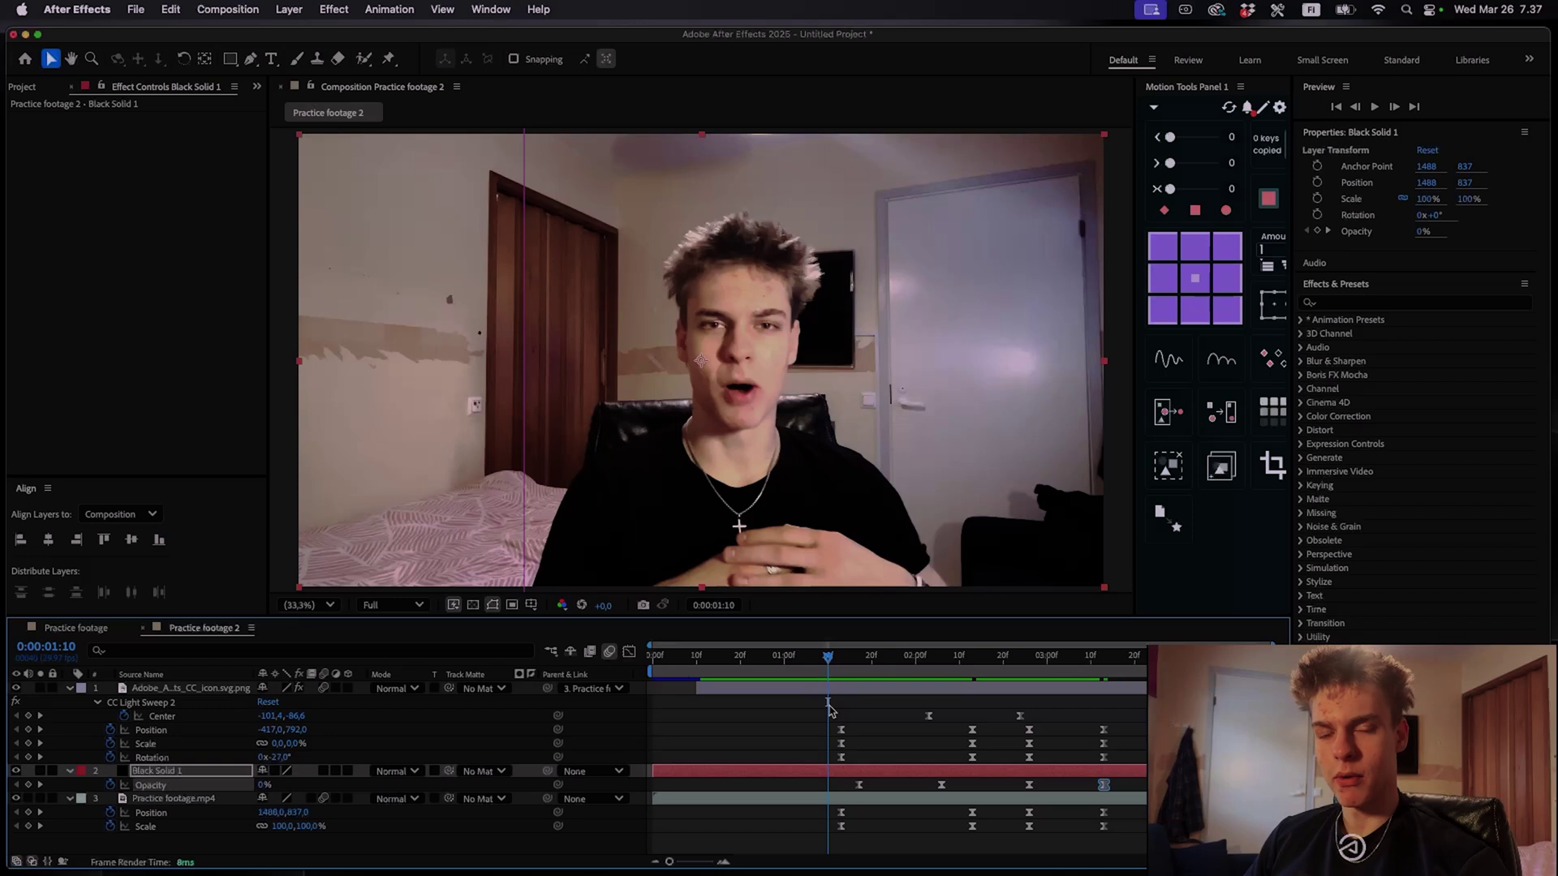
pyautogui.click(827, 708)
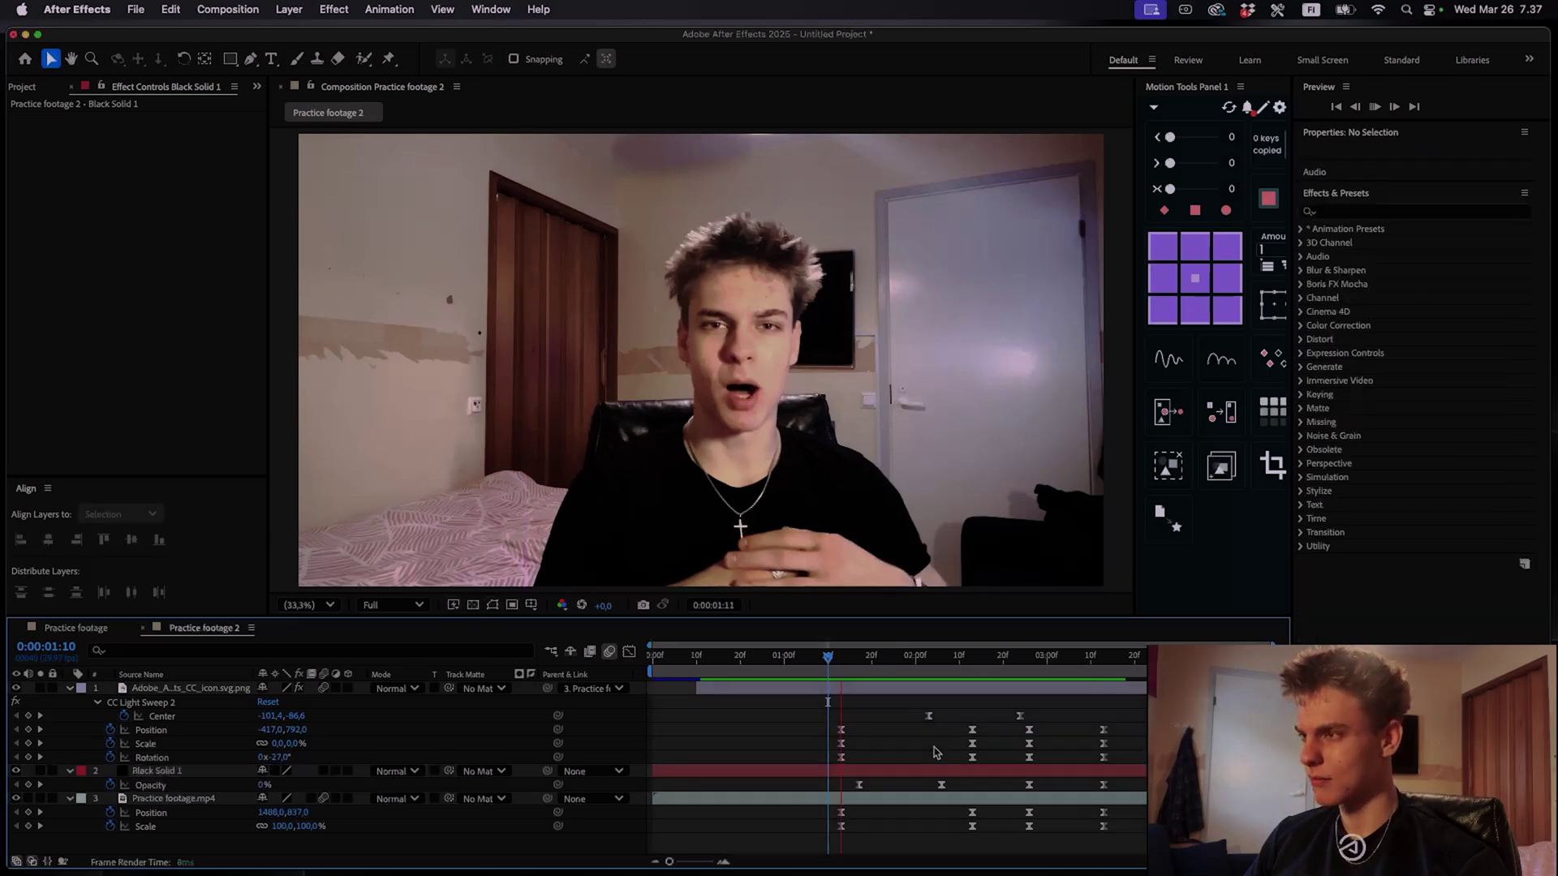
pyautogui.press('space')
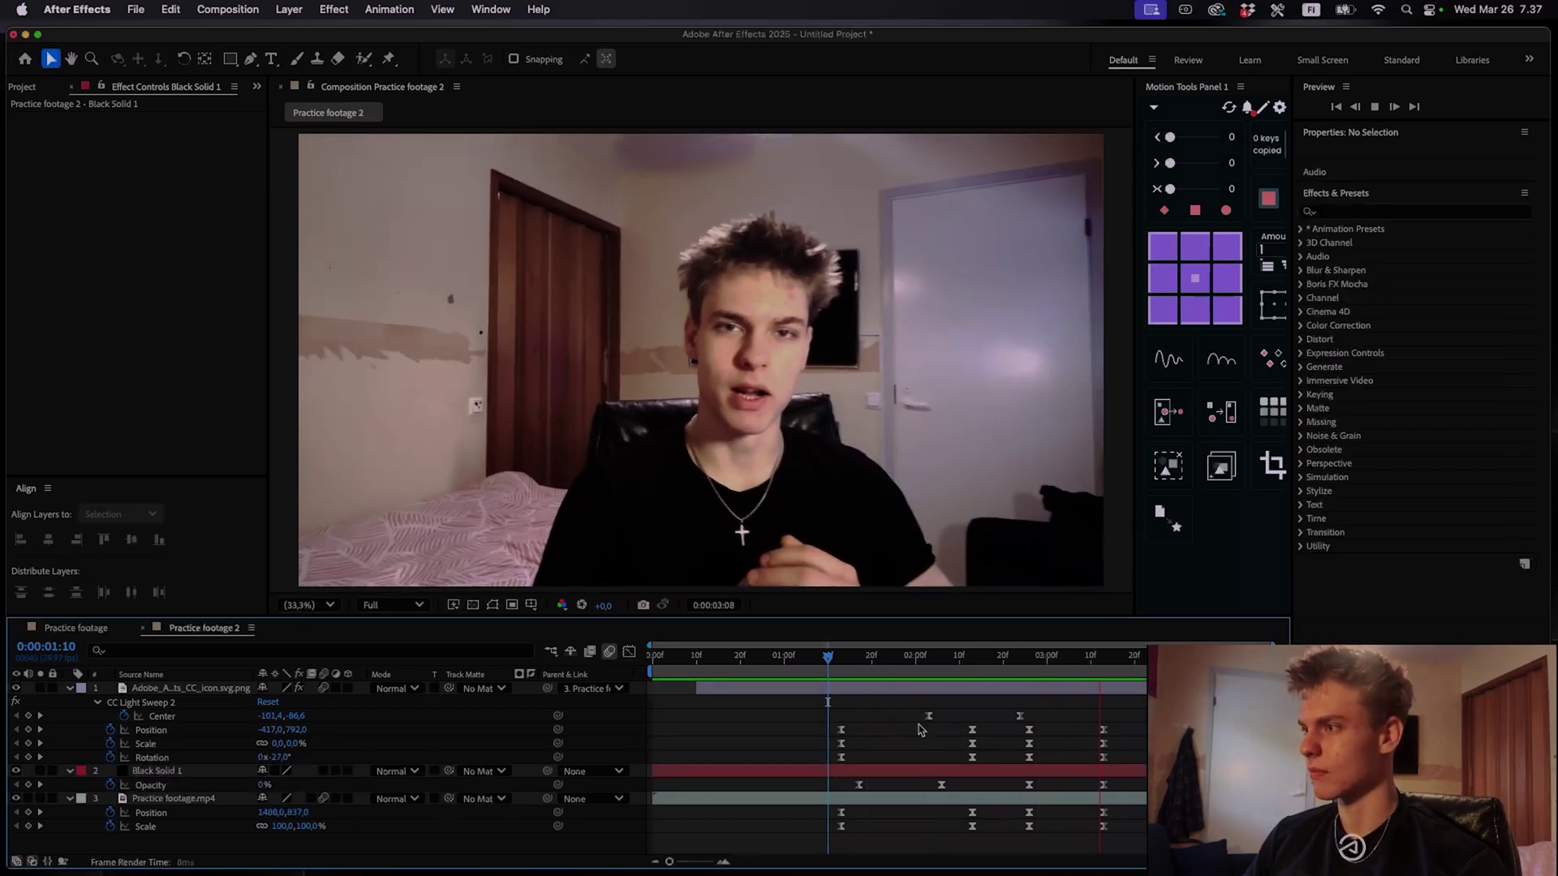
# Shift the exit keyframes of the icon, black solid and footage so the exit starts at about 0:00:03:07
pyautogui.moveTo(1124, 834); pyautogui.dragTo(1021, 722)
pyautogui.moveTo(1029, 743); pyautogui.dragTo(1078, 743)
pyautogui.moveTo(1144, 833); pyautogui.dragTo(1140, 761)
pyautogui.press('super+a')
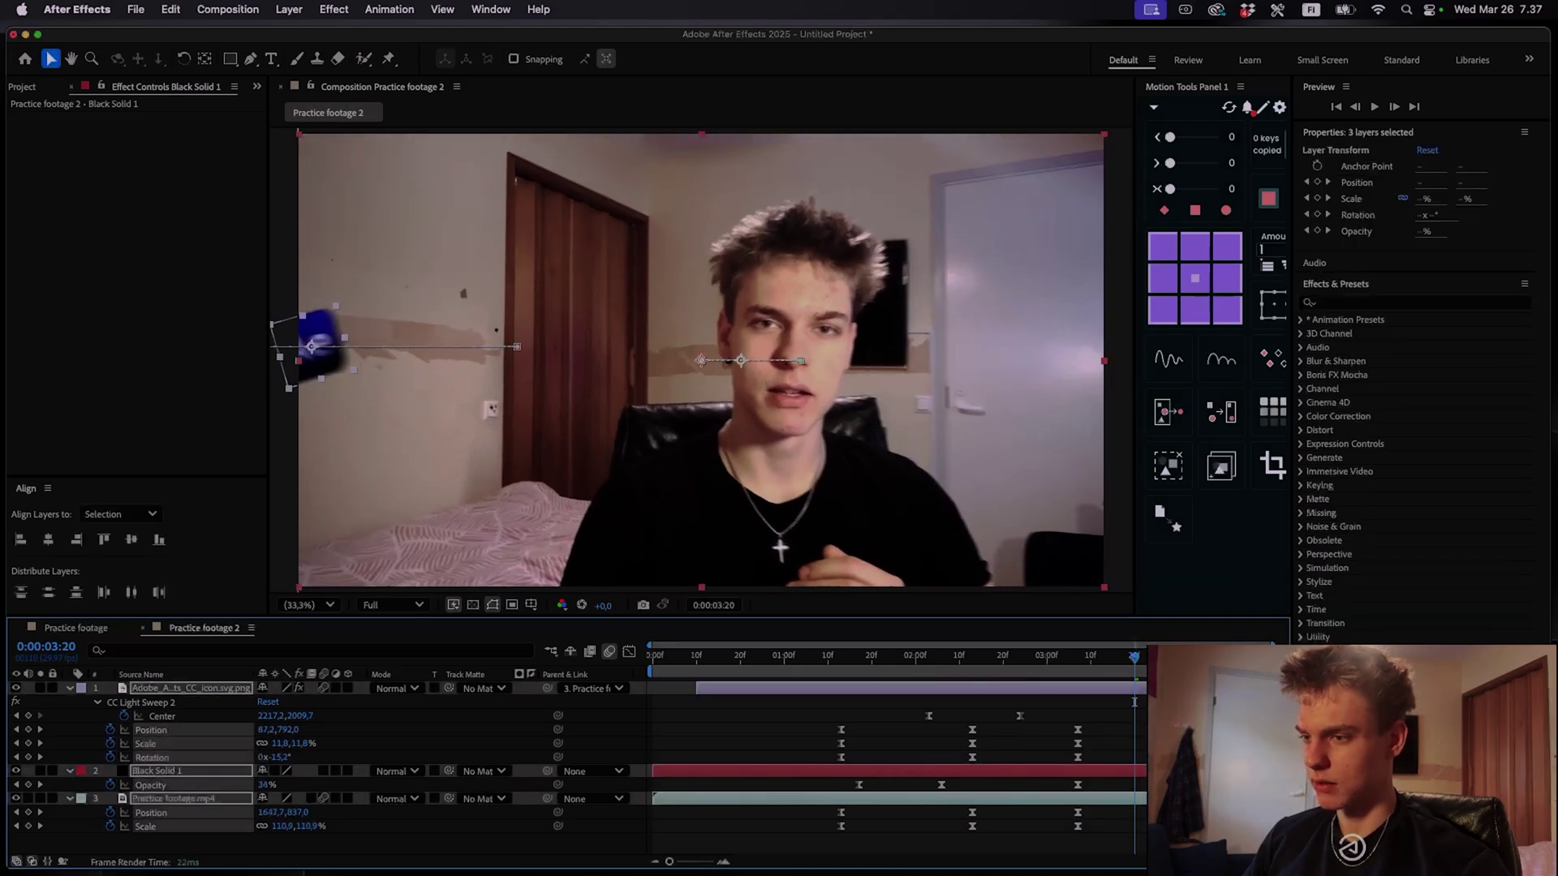
# Play the complete entrance and exit from 0:00:01:03 and check the held icon at 0:00:02:24
pyautogui.click(858, 655)
pyautogui.moveTo(858, 657); pyautogui.dragTo(796, 658)
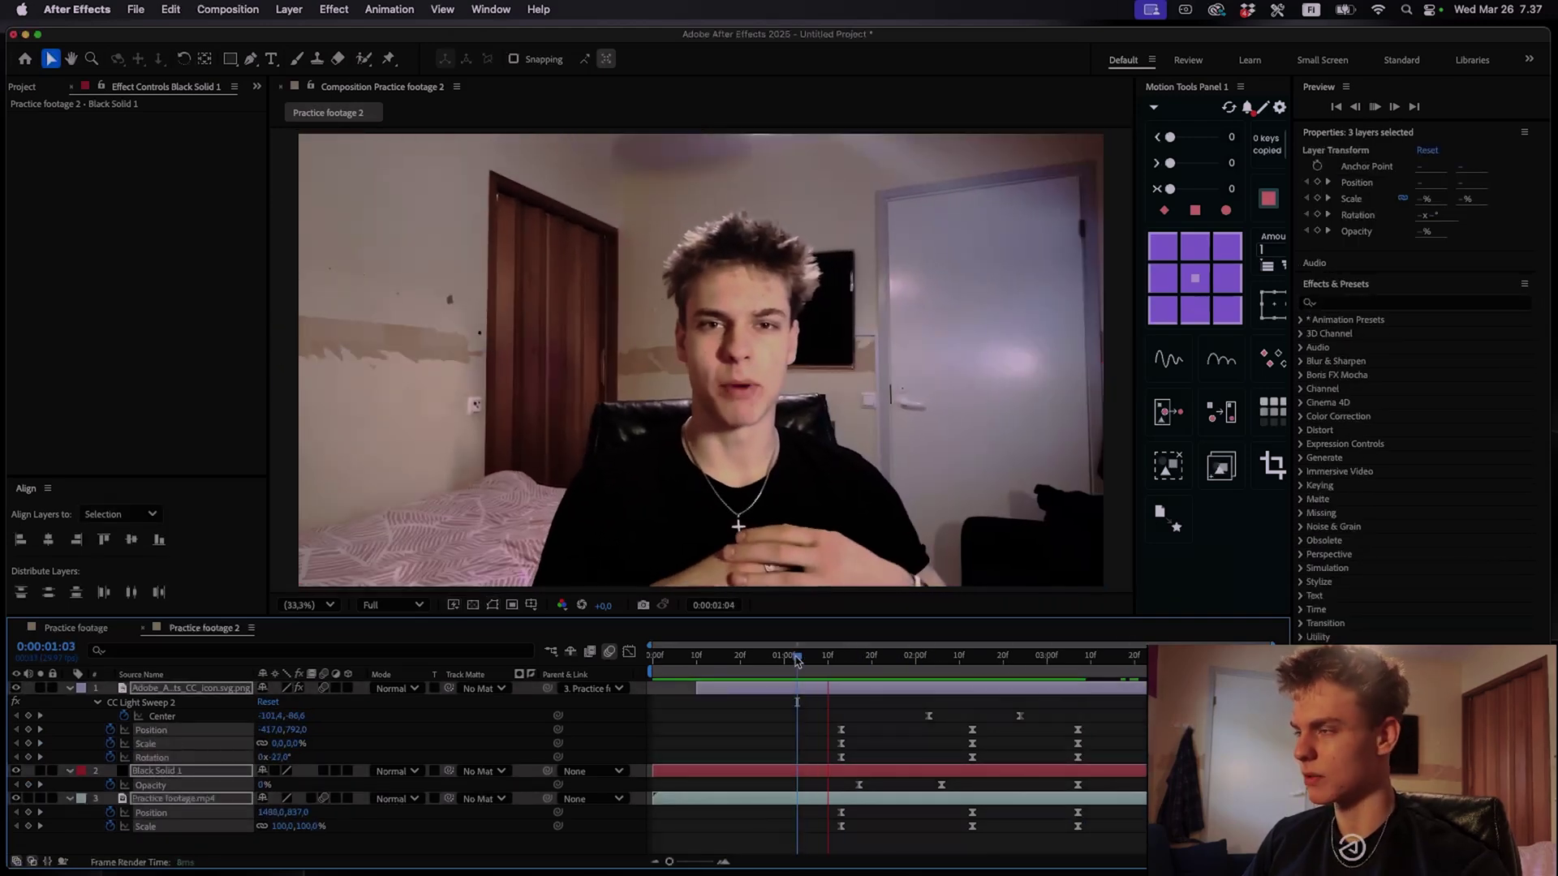
pyautogui.press('space')
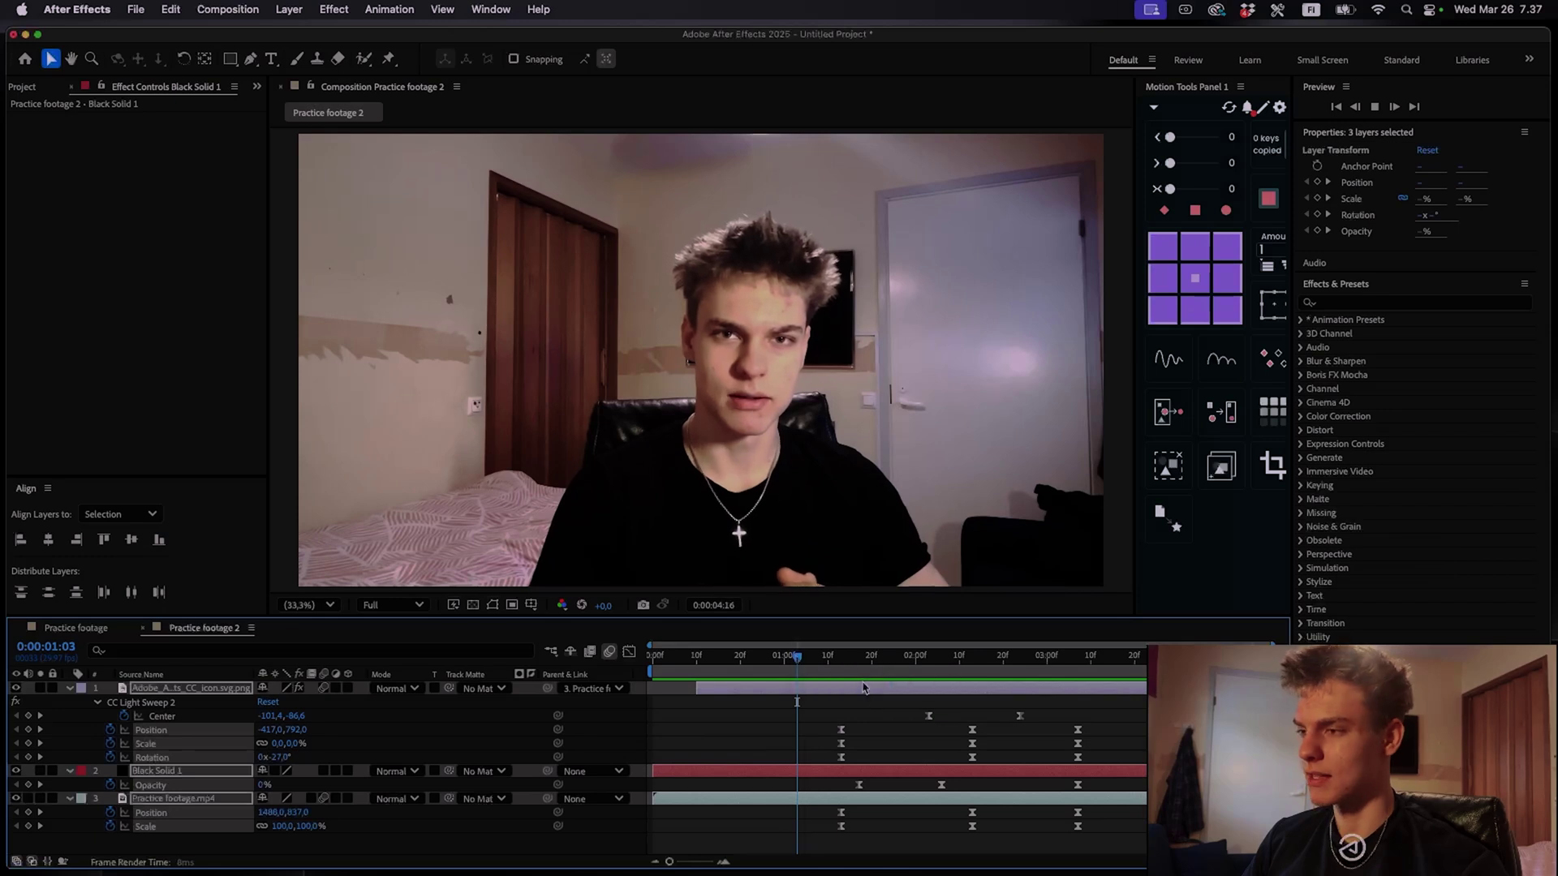
pyautogui.moveTo(796, 659); pyautogui.dragTo(821, 661)
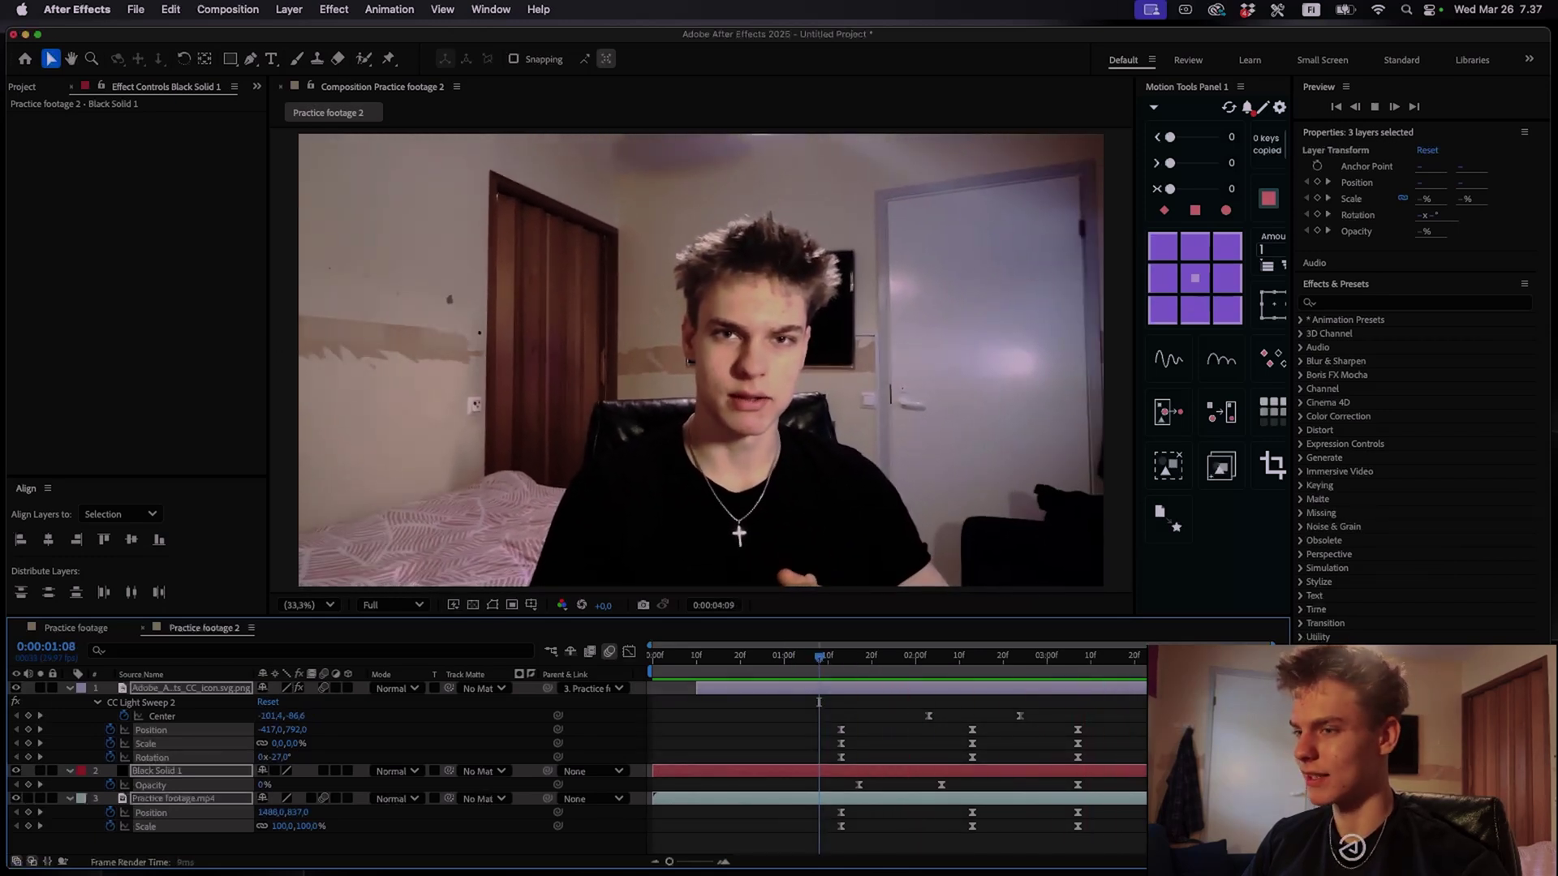
pyautogui.moveTo(821, 661); pyautogui.dragTo(837, 661)
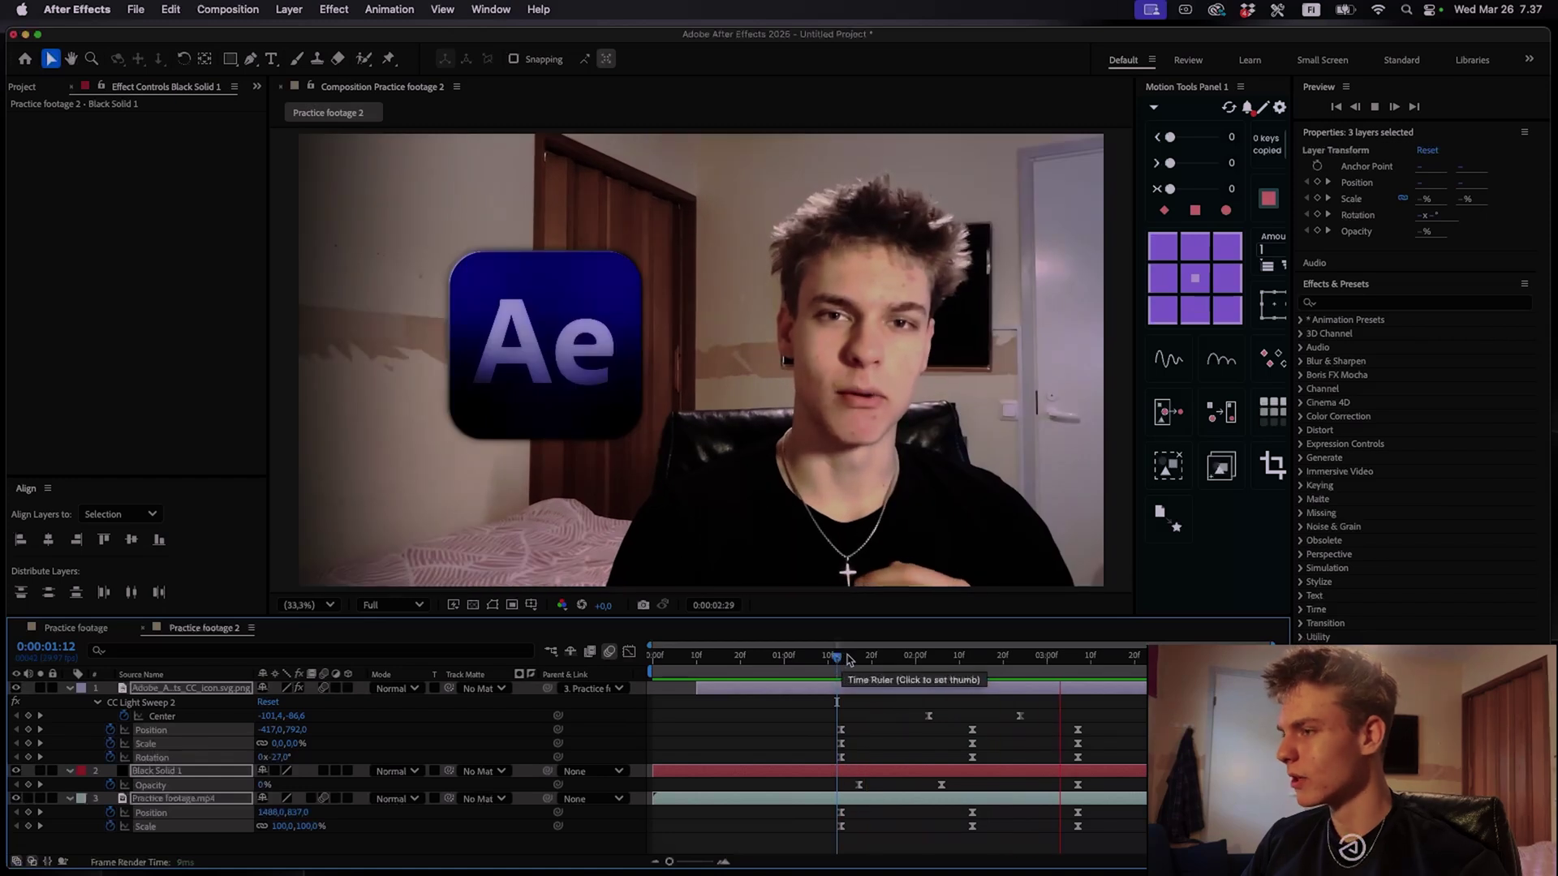
pyautogui.click(1019, 659)
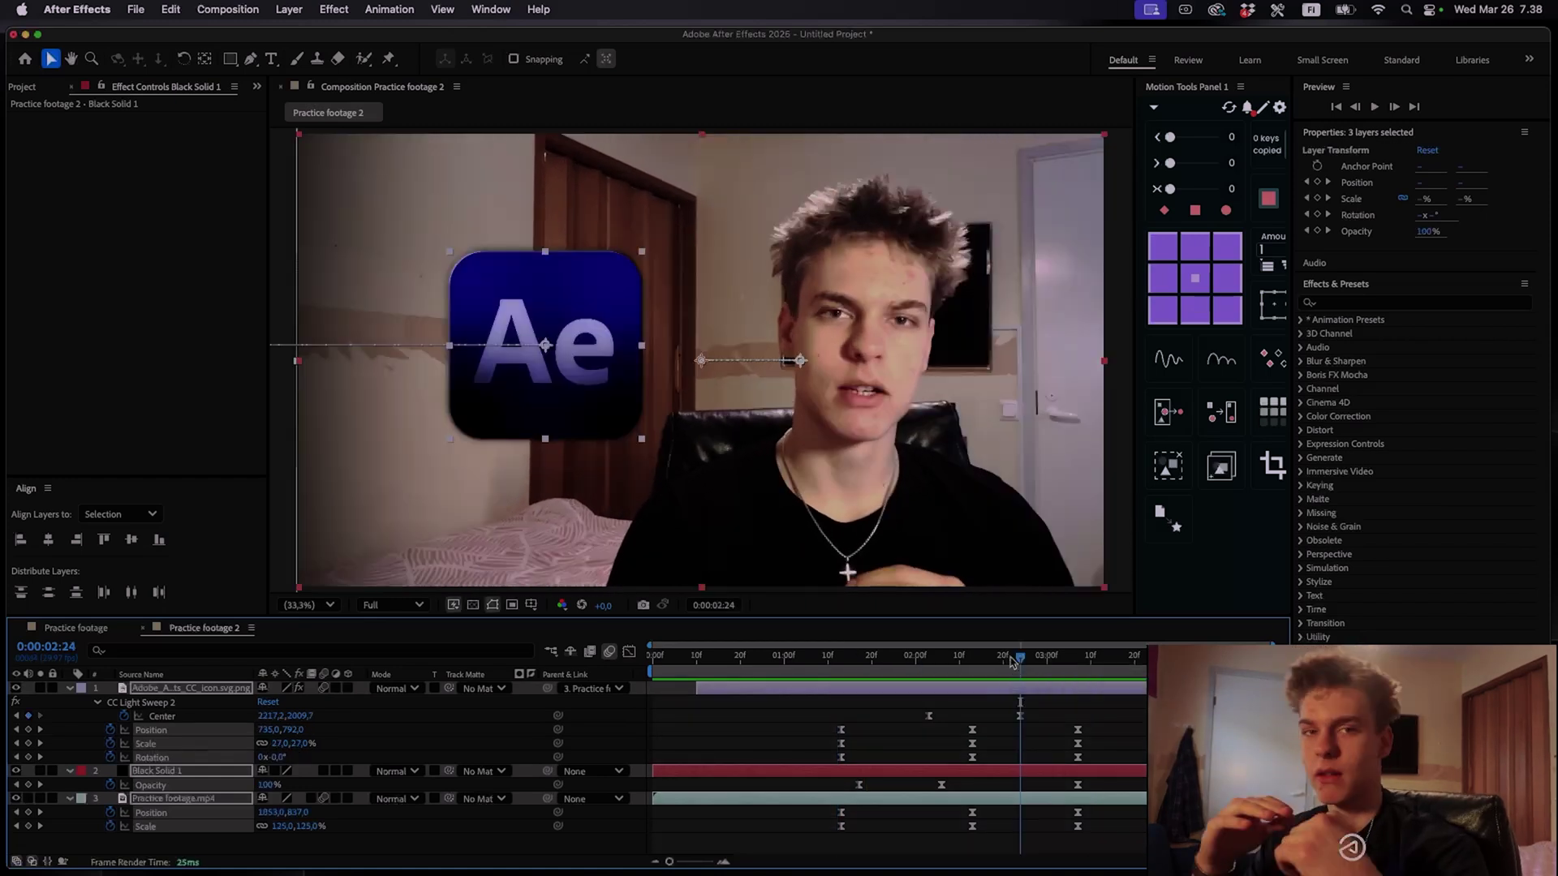